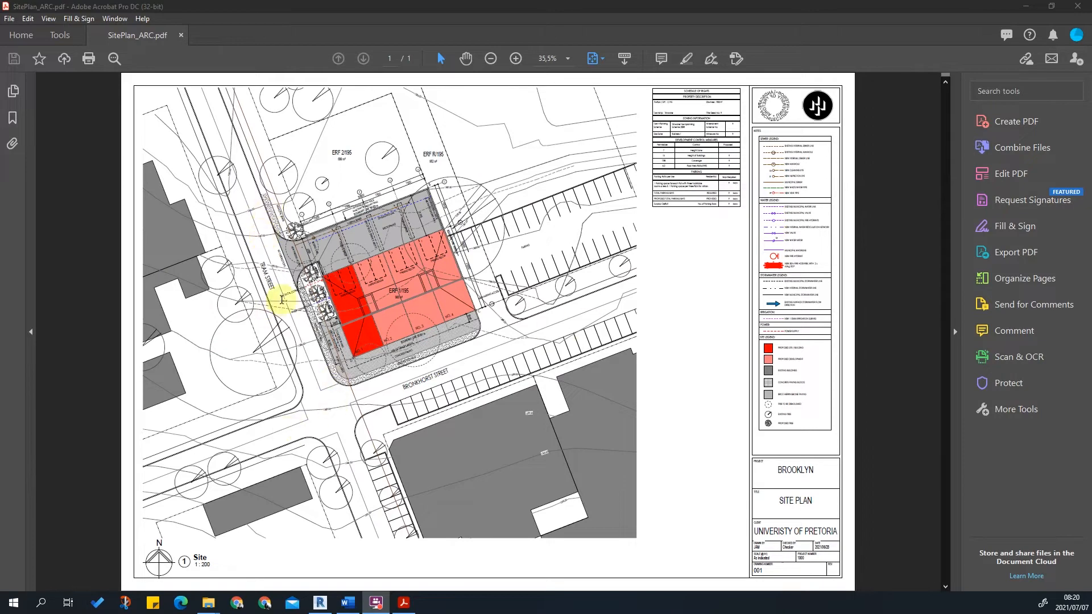
Switch to Revit and examine the property lines and contours on the Site floor plan.
left_click(1036, 5)
left_click(323, 602)
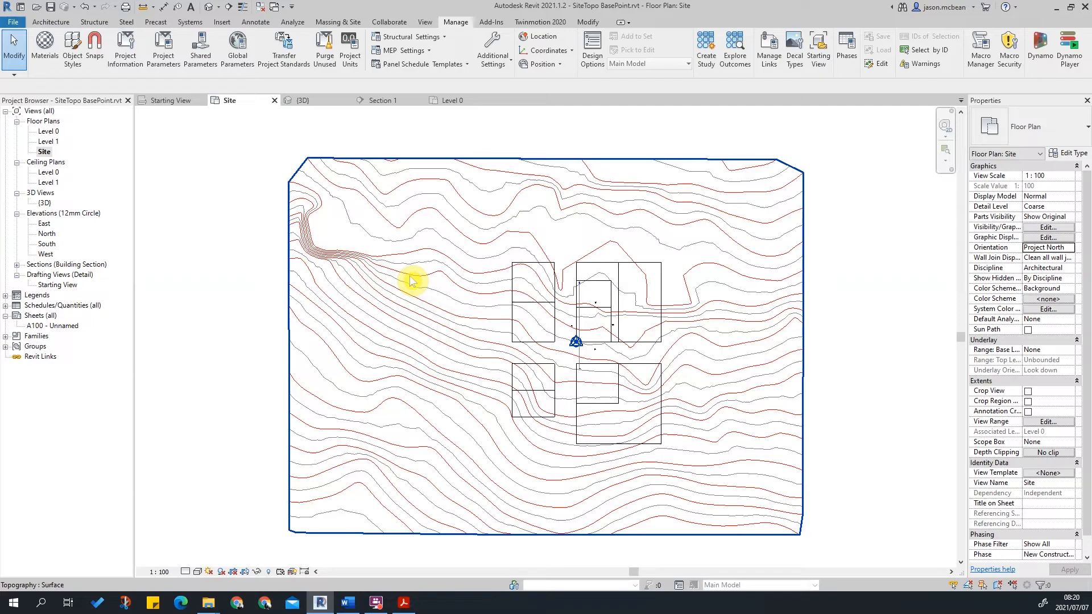
scroll(717, 360, "up", 6)
scroll(595, 315, "down", 5)
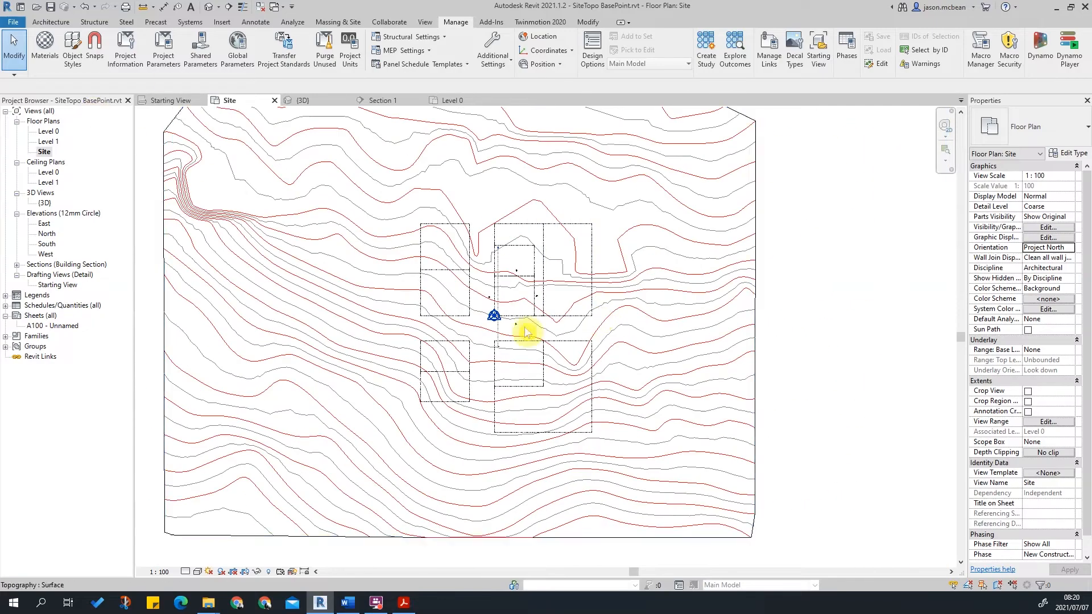
scroll(490, 311, "up", 5)
scroll(505, 307, "up", 3)
left_click(556, 311)
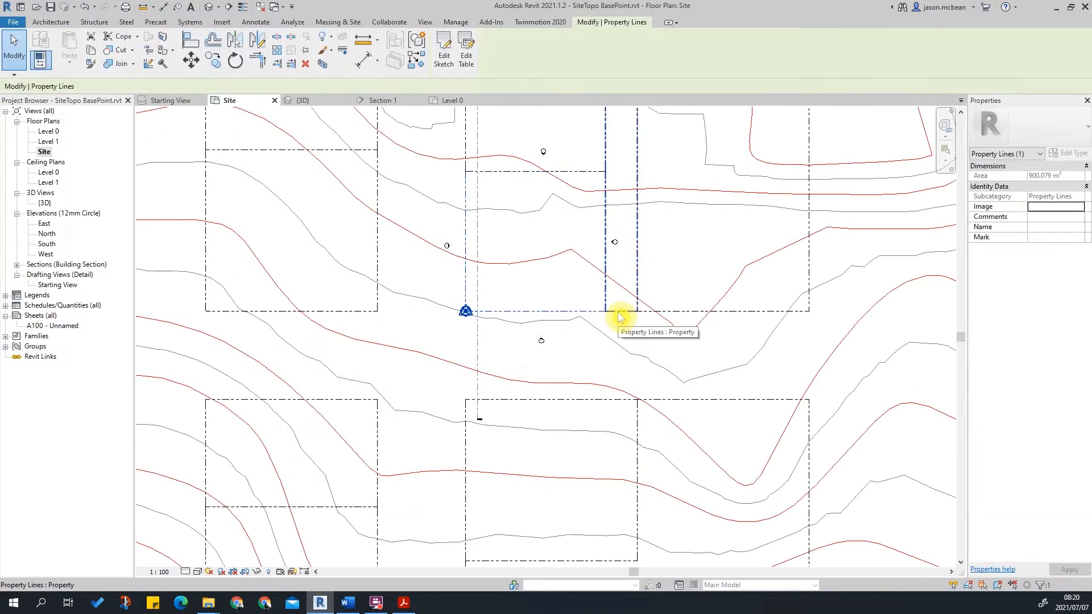
key("Escape")
scroll(525, 313, "down", 6)
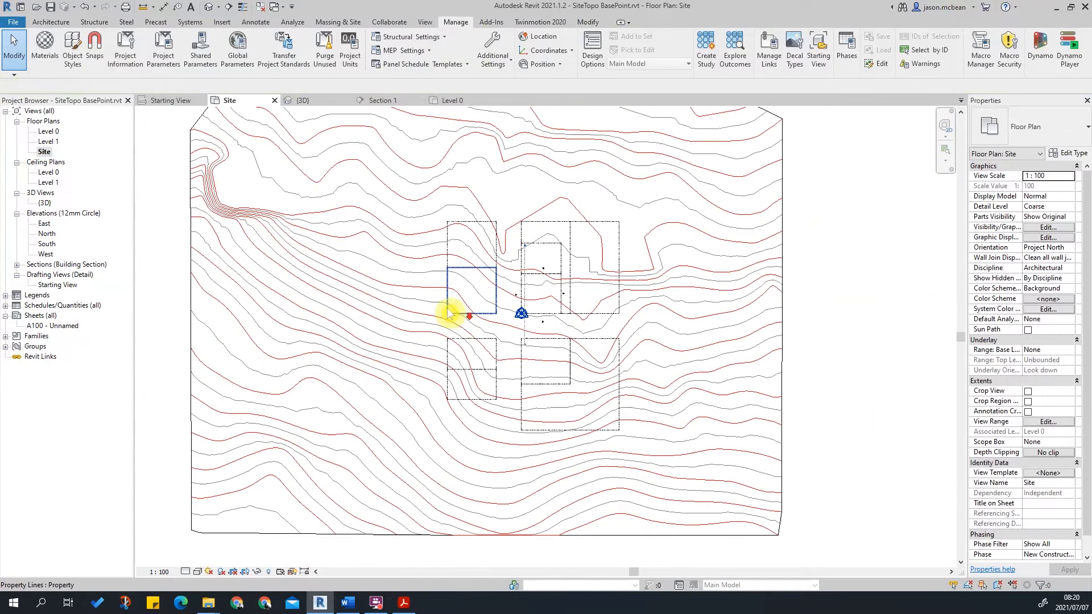
Open the 3D view and turn on visibility of the Internal Origin, Survey Point and Project Base Point site subcategories.
left_click(209, 6)
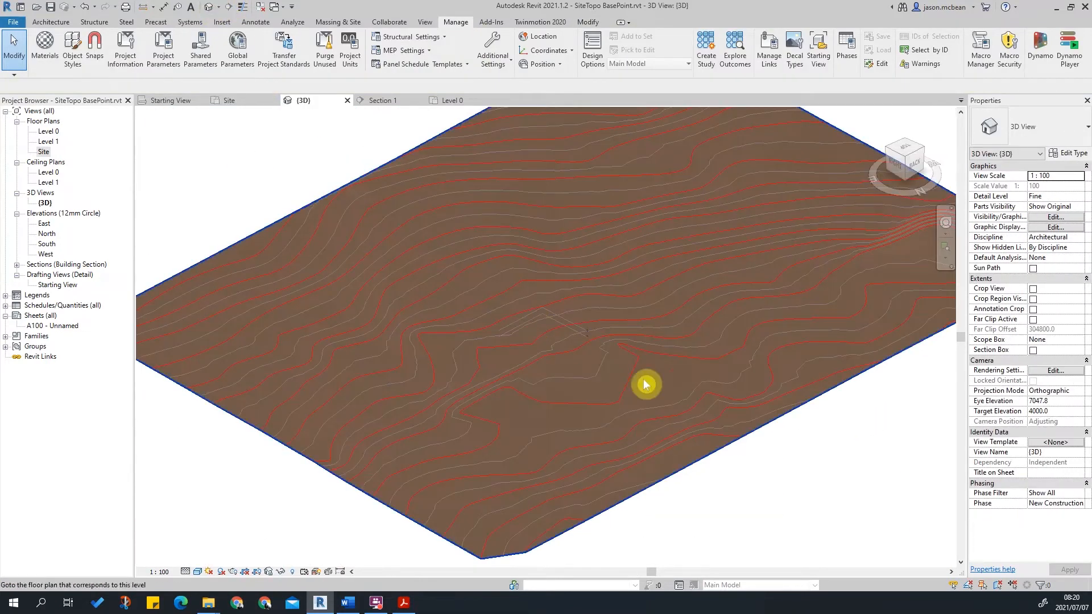
scroll(729, 309, "up", 5)
middle_click_drag(624, 317, 543, 249, "shift")
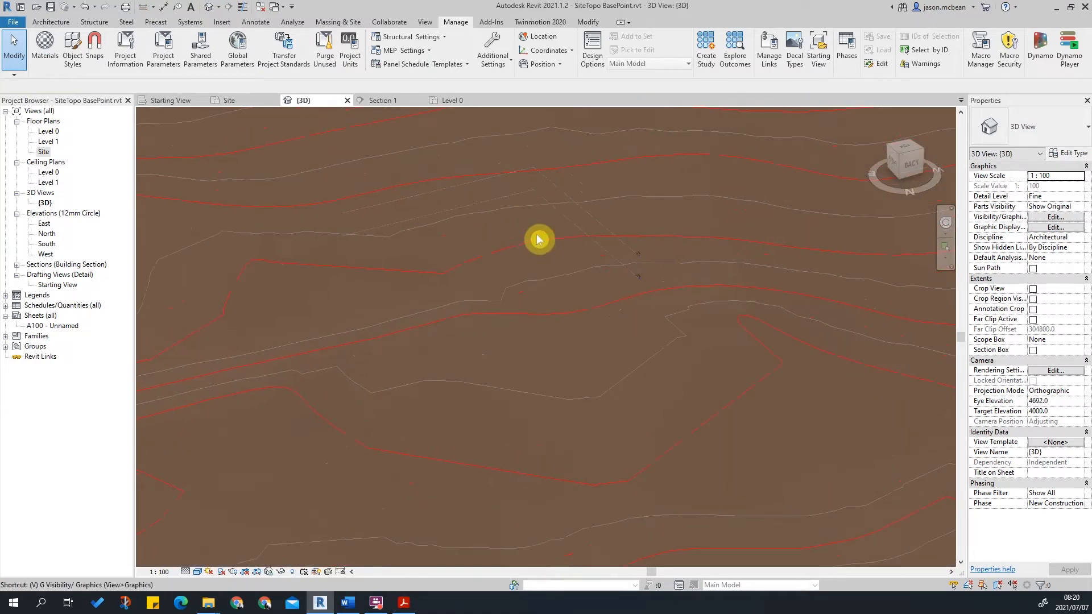
key("v")
key("v")
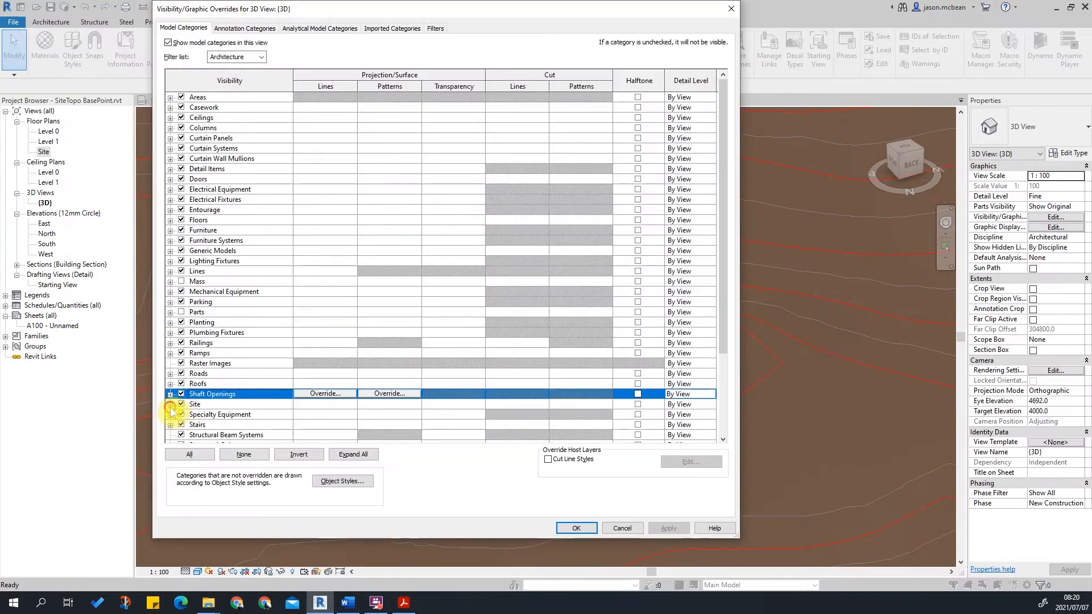
left_click(170, 405)
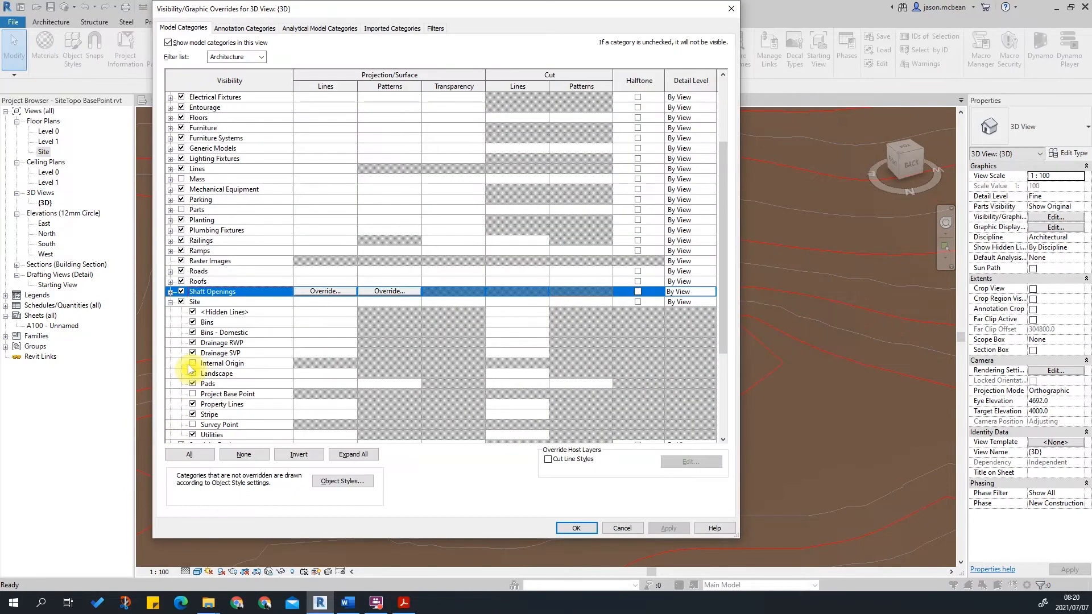
left_click(192, 363)
left_click(193, 424)
left_click(192, 392)
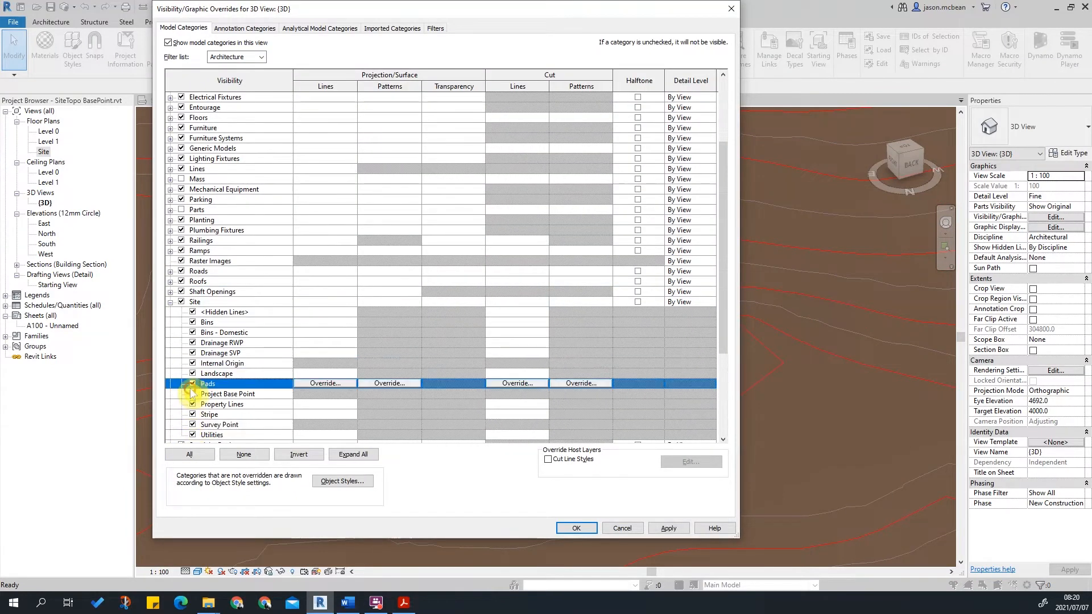
left_click(576, 528)
Select and inspect the Project Base Point and the Survey Point in the 3D view.
scroll(483, 198, "up", 3)
scroll(610, 153, "up", 2)
middle_click_drag(620, 302, 637, 251, "shift")
left_click(683, 227)
scroll(592, 322, "down", 3)
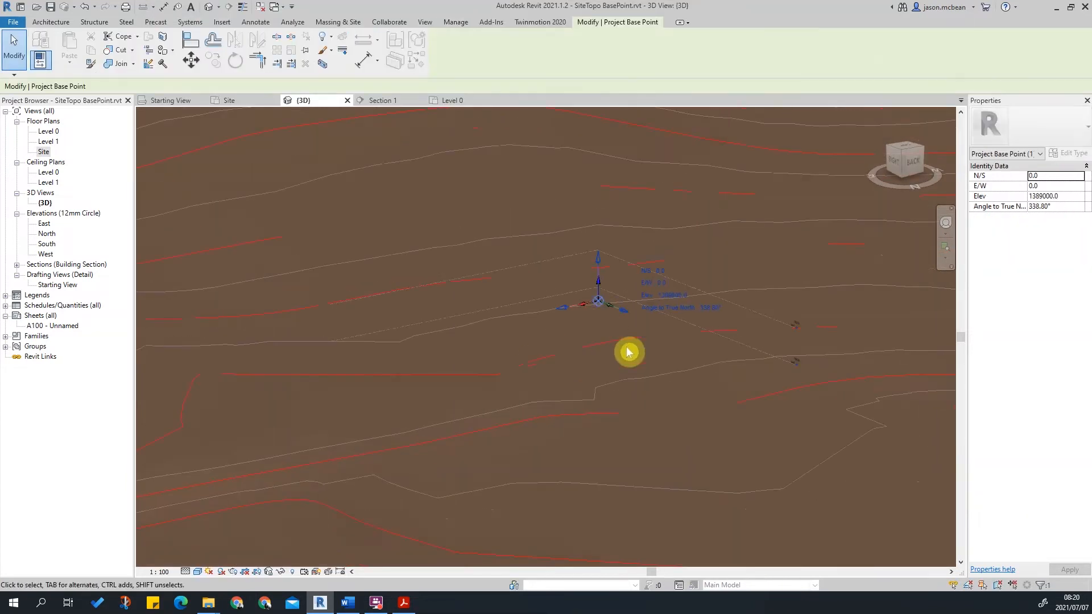
key("Escape")
scroll(630, 290, "down", 8)
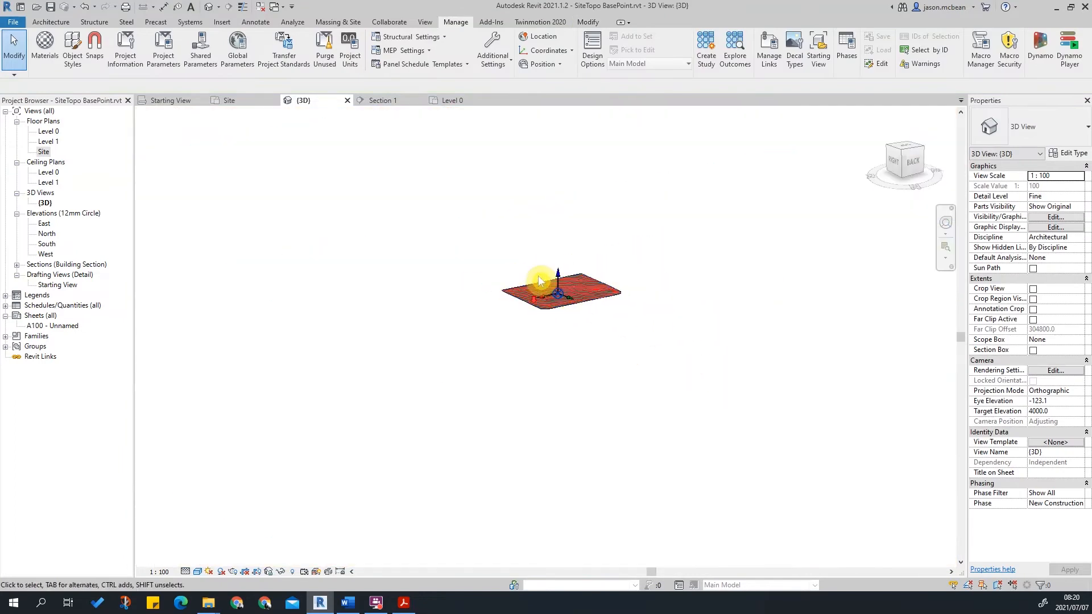
left_click(548, 431)
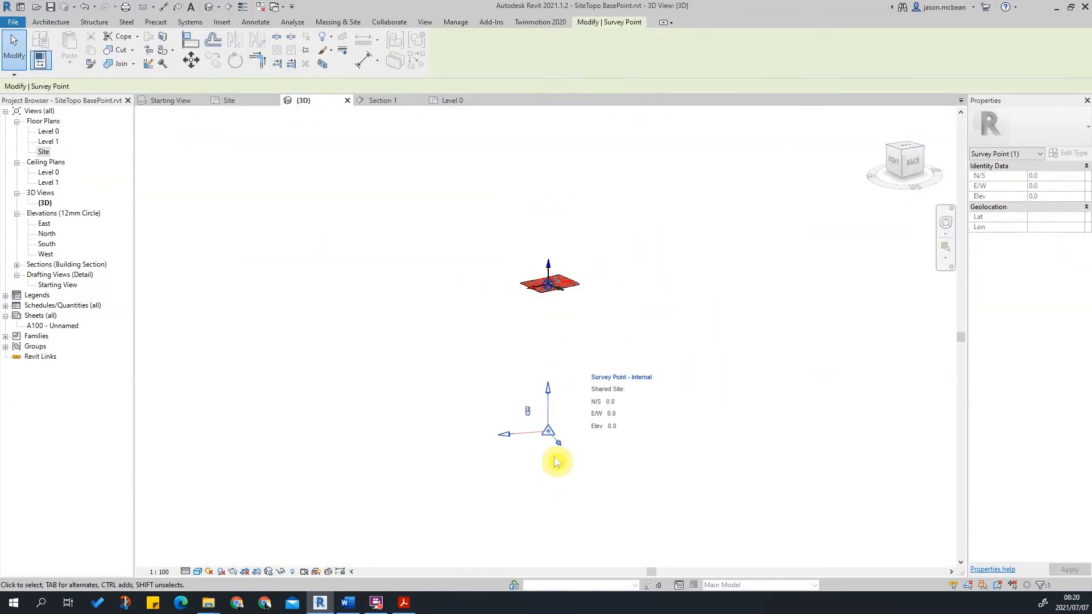
scroll(526, 244, "up", 10)
key("Escape")
scroll(637, 425, "up", 3)
scroll(531, 310, "down", 3)
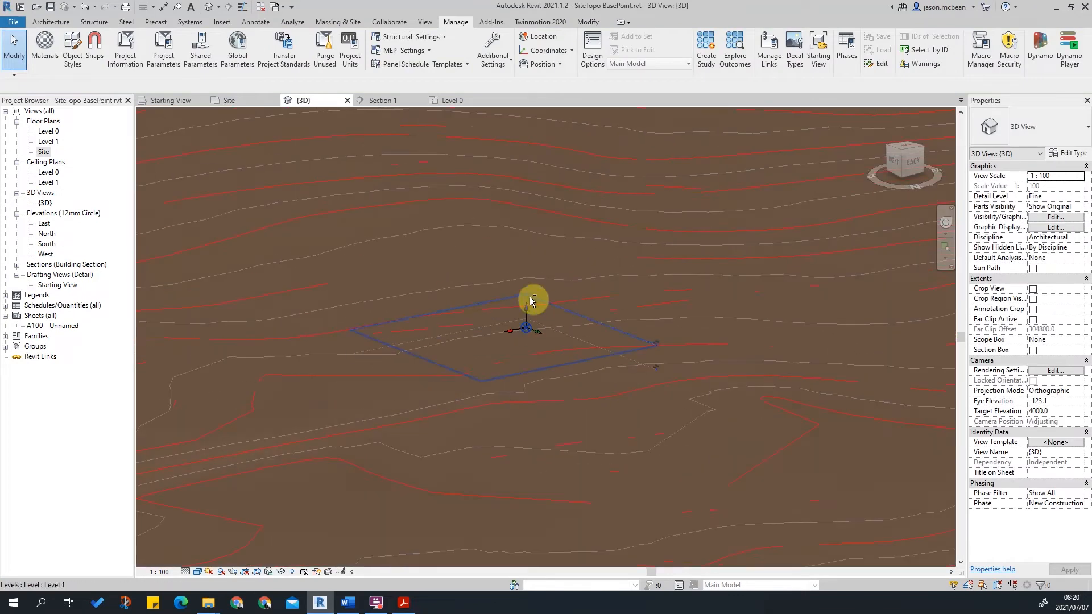
Orbit the 3D view from top and angled directions to examine the topography around the base points.
middle_click_drag(532, 310, 675, 362, "shift")
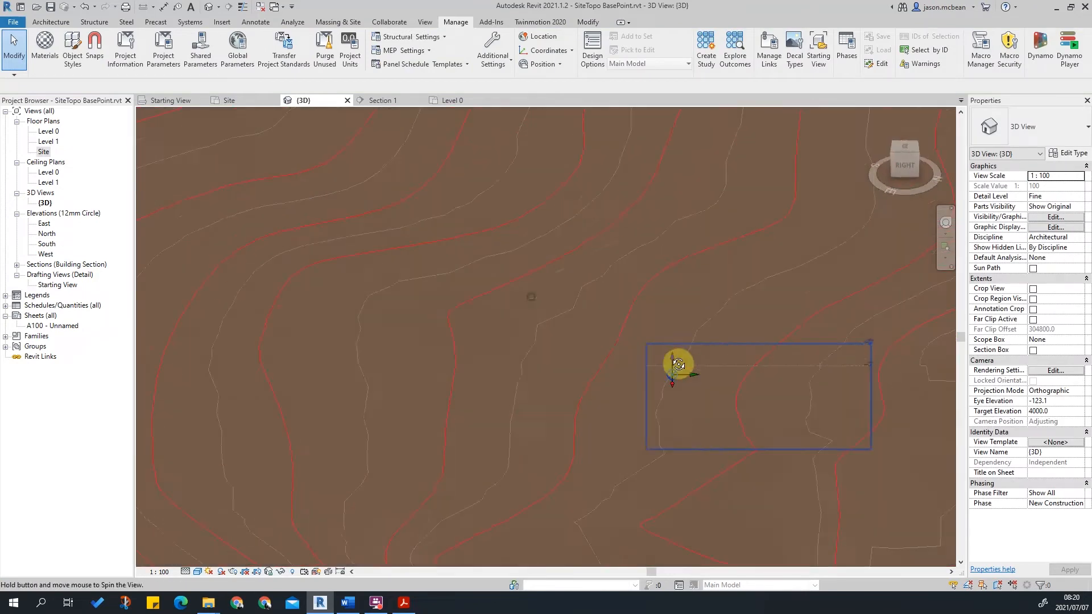
left_click(902, 151)
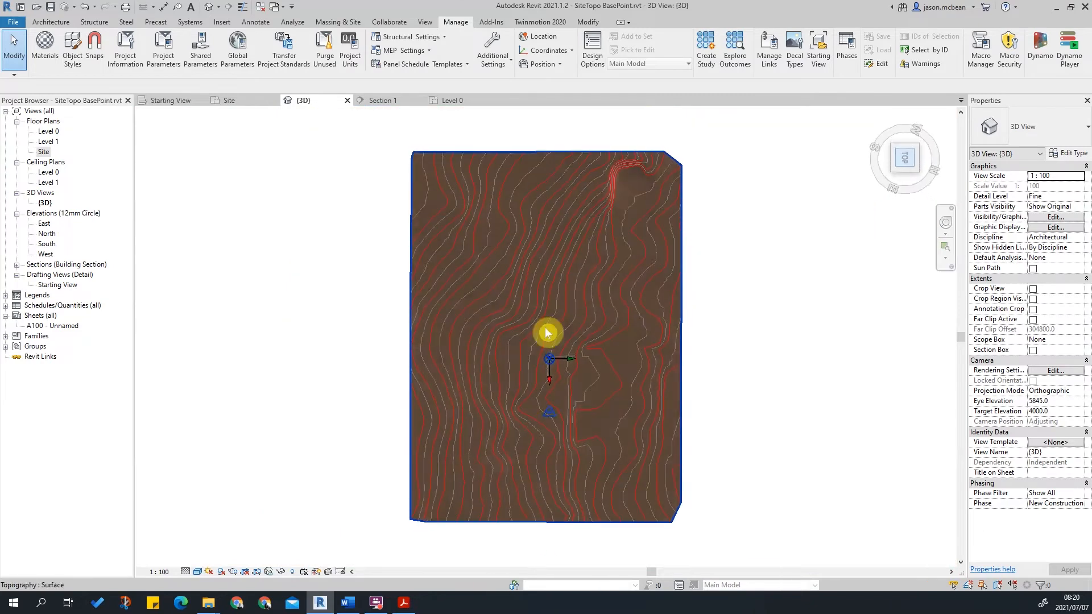
scroll(555, 373, "up", 1)
scroll(556, 373, "up", 3)
scroll(517, 305, "up", 2)
middle_click_drag(696, 400, 887, 244, "shift")
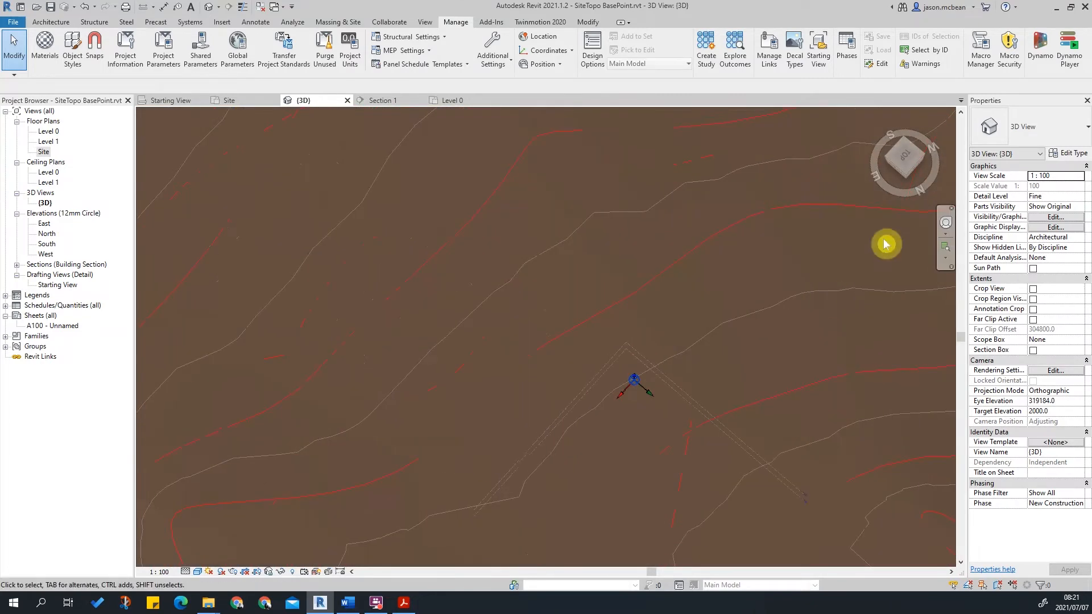
left_click(907, 174)
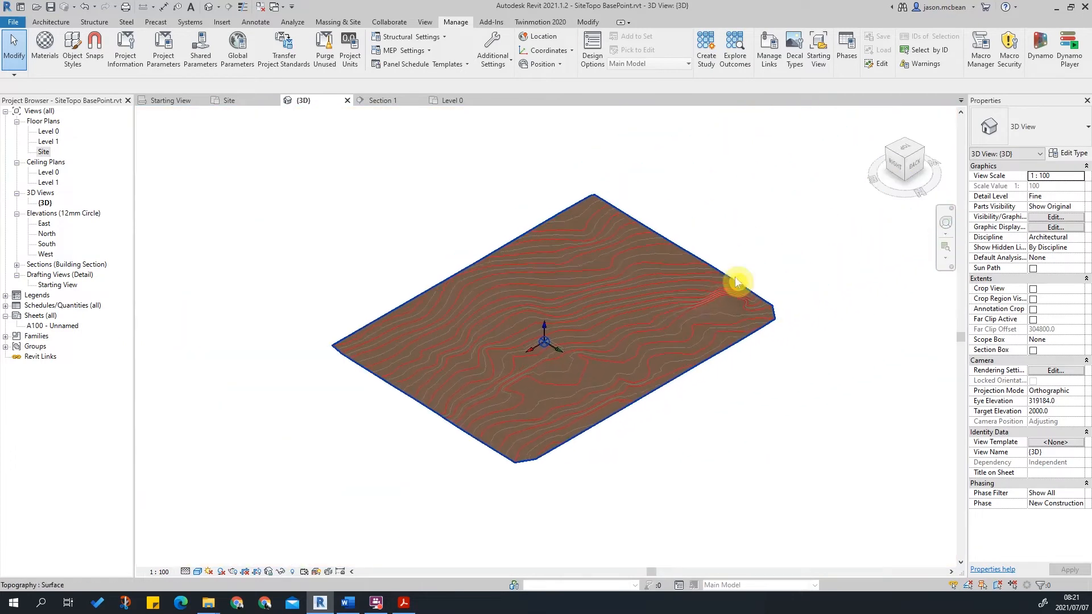
left_click(718, 326)
scroll(489, 338, "up", 3)
key("Escape")
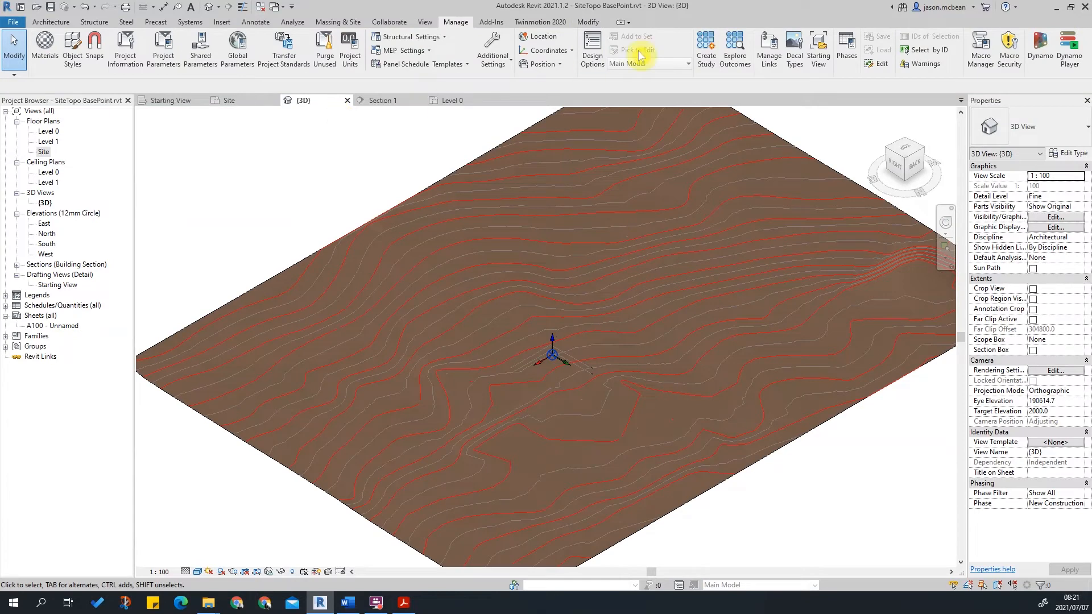
Select the topography surface and inspect it around the base point.
left_click(706, 431)
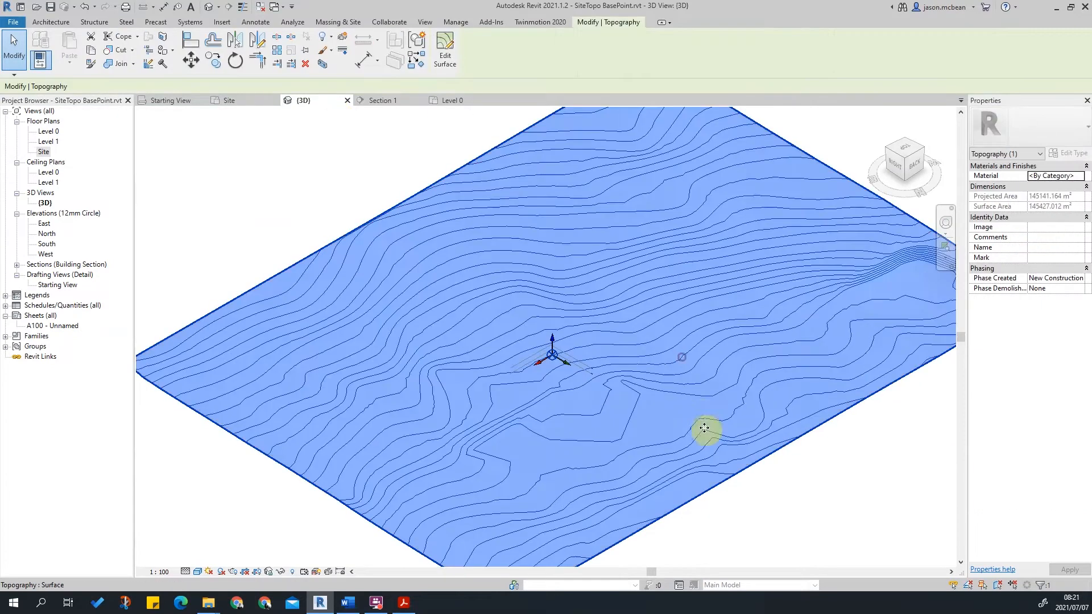
scroll(563, 358, "up", 2)
scroll(562, 358, "down", 5)
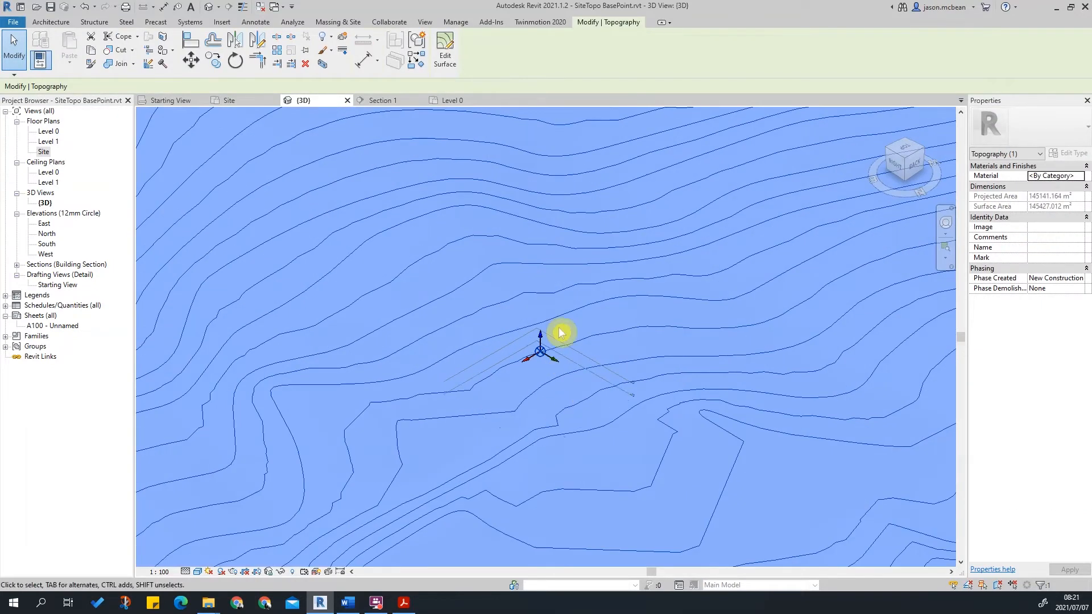
key("Escape")
scroll(539, 341, "up", 2)
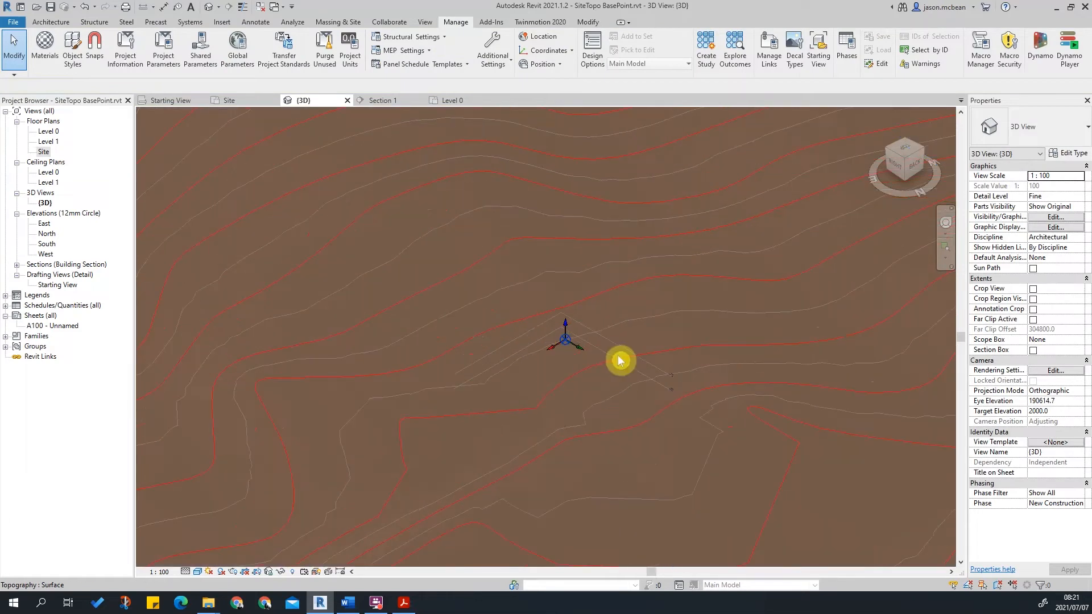
scroll(619, 360, "down", 2)
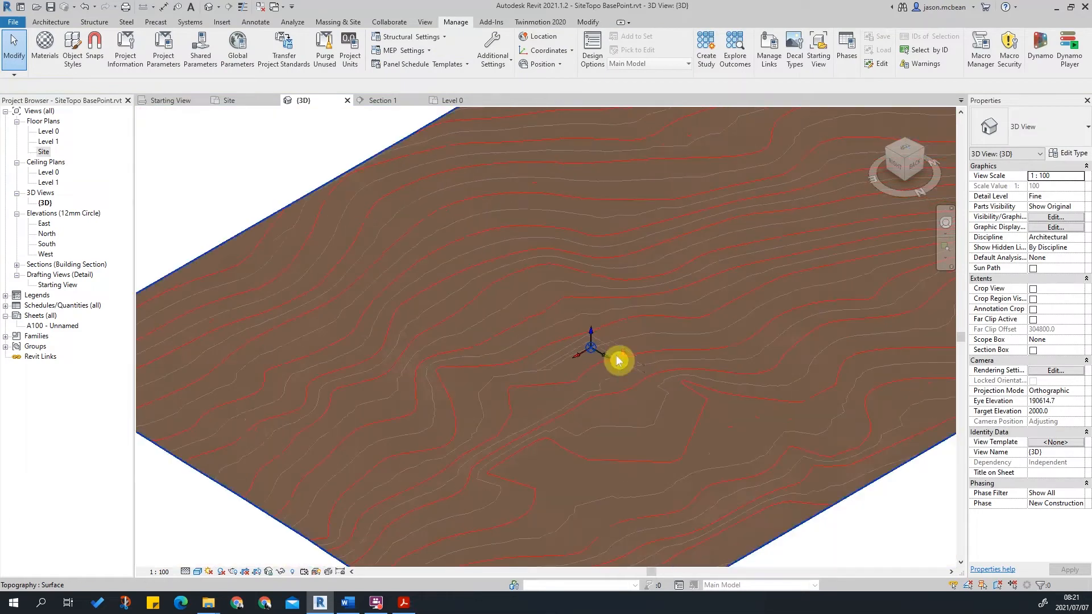
Open the Site floor plan and zoom in around the building outlines.
double_click(44, 152)
scroll(603, 296, "up", 3)
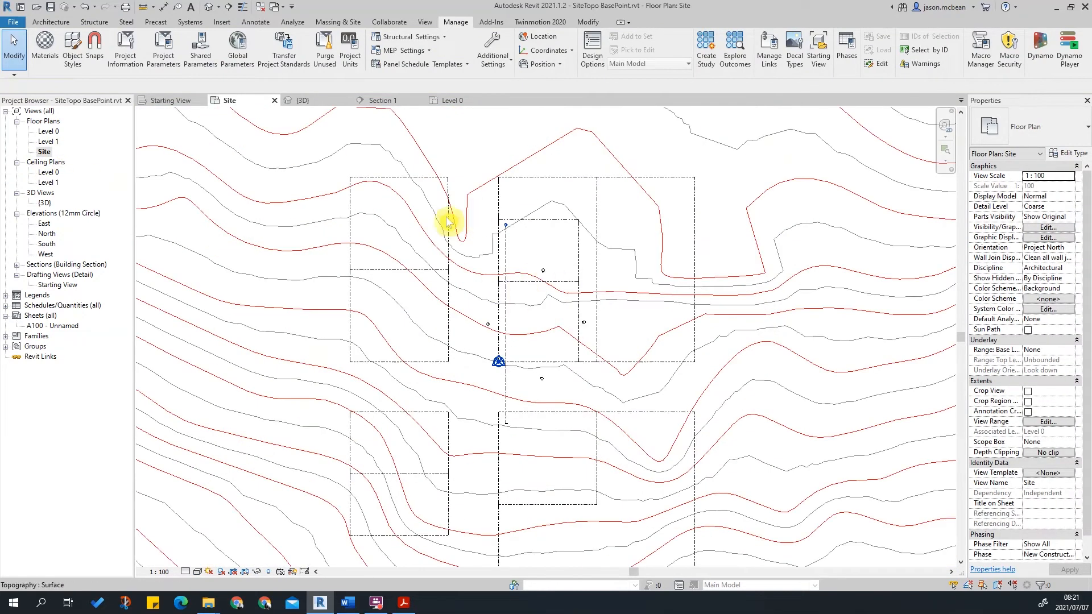
scroll(503, 360, "down", 2)
scroll(707, 399, "up", 3)
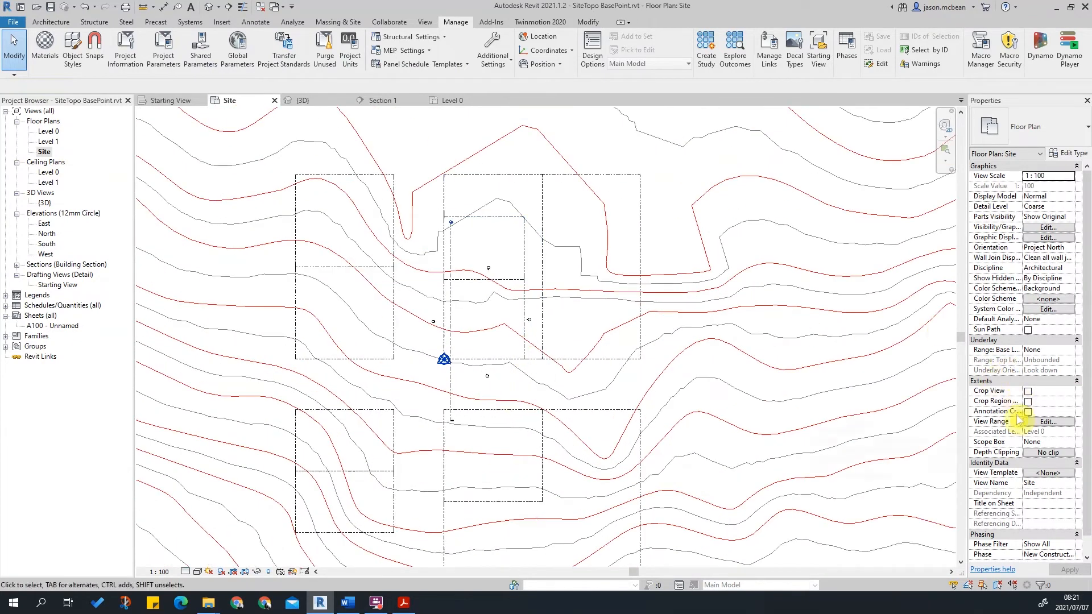
Switch the Site plan's orientation to True North and back to Project North.
left_click(1072, 253)
left_click(1046, 268)
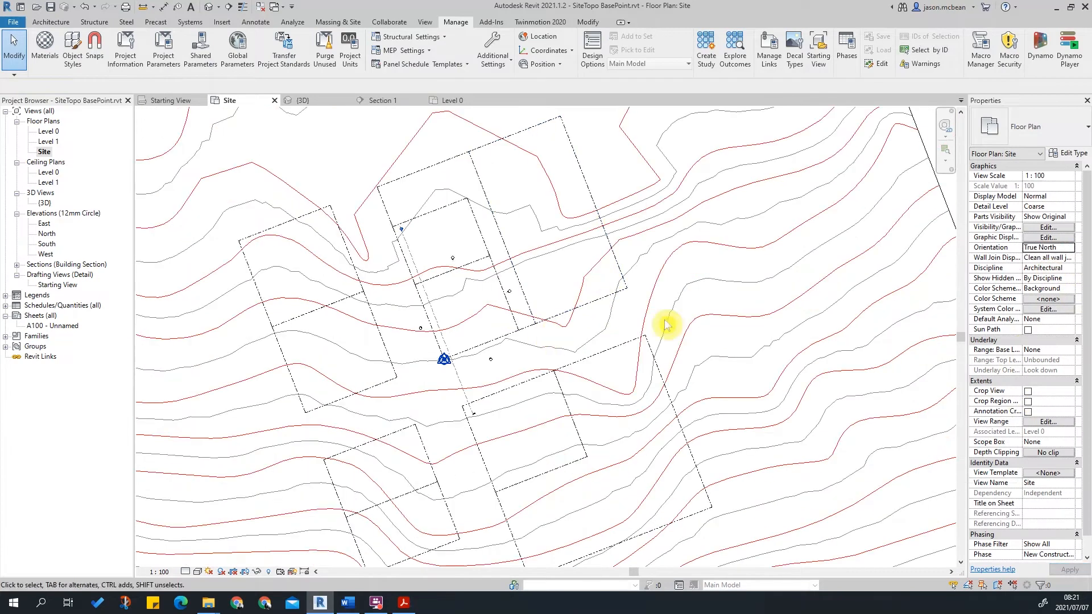
left_click(1071, 248)
left_click(1046, 258)
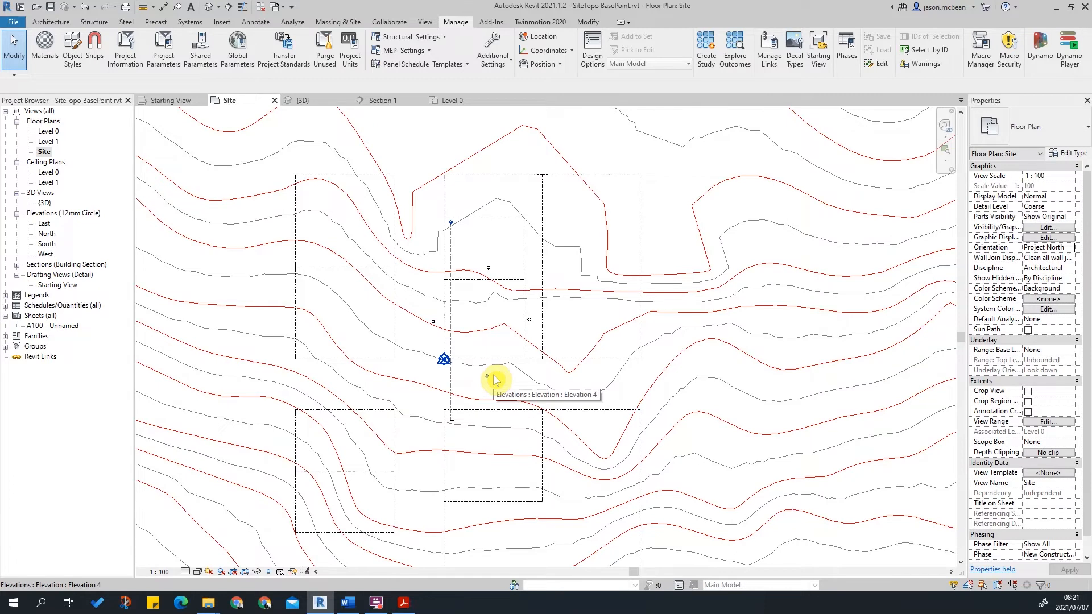
Examine the property lines, contours and base point positions across the Site plan.
scroll(496, 297, "up", 2)
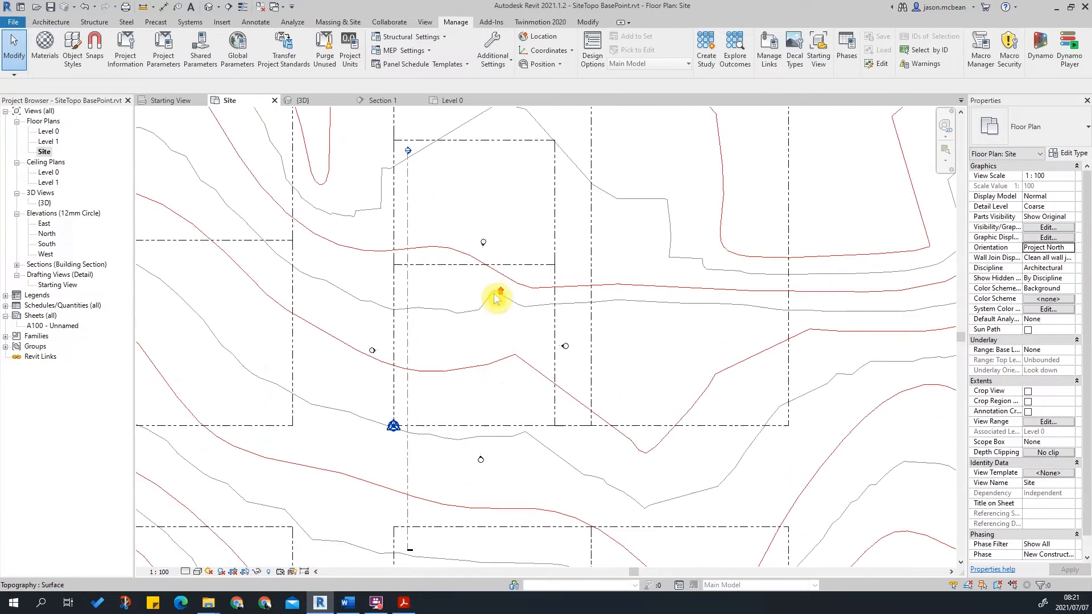
scroll(454, 314, "down", 2)
scroll(455, 318, "down", 3)
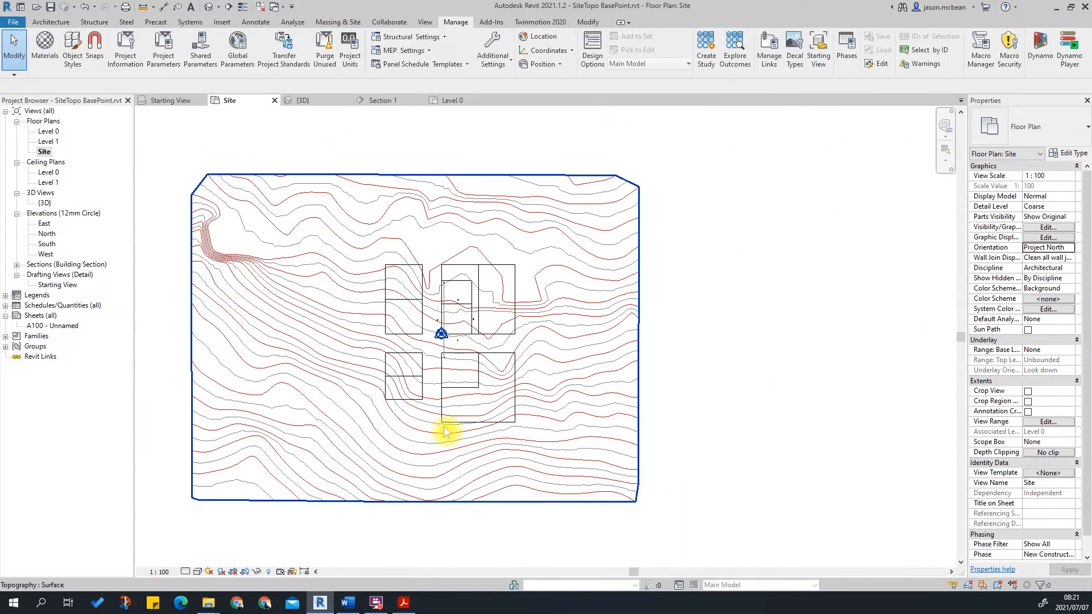
left_click(609, 366)
scroll(391, 366, "up", 3)
key("Escape")
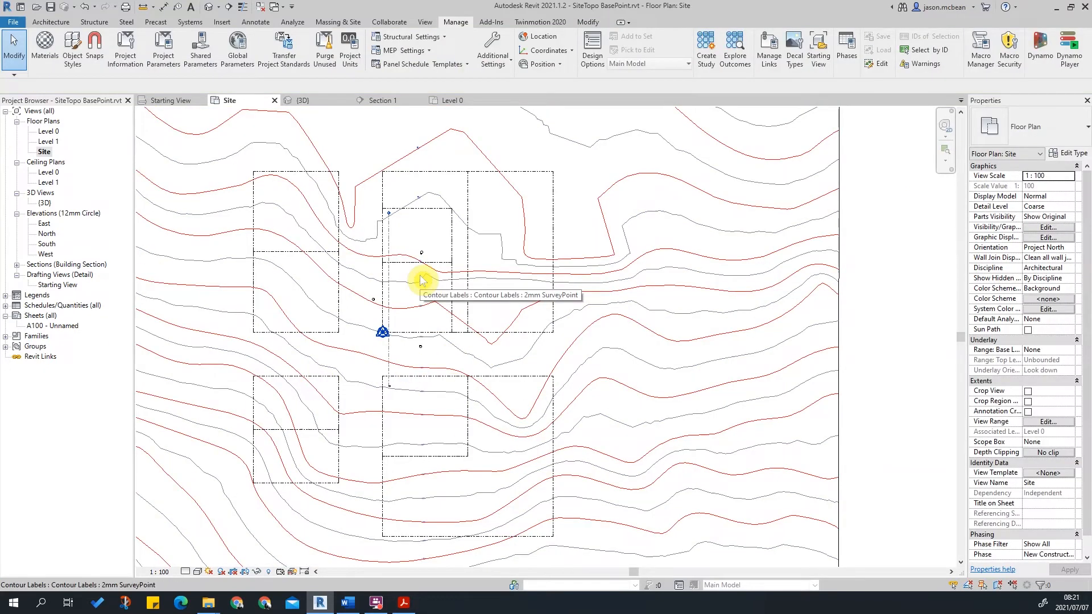
scroll(410, 284, "down", 4)
scroll(498, 330, "up", 2)
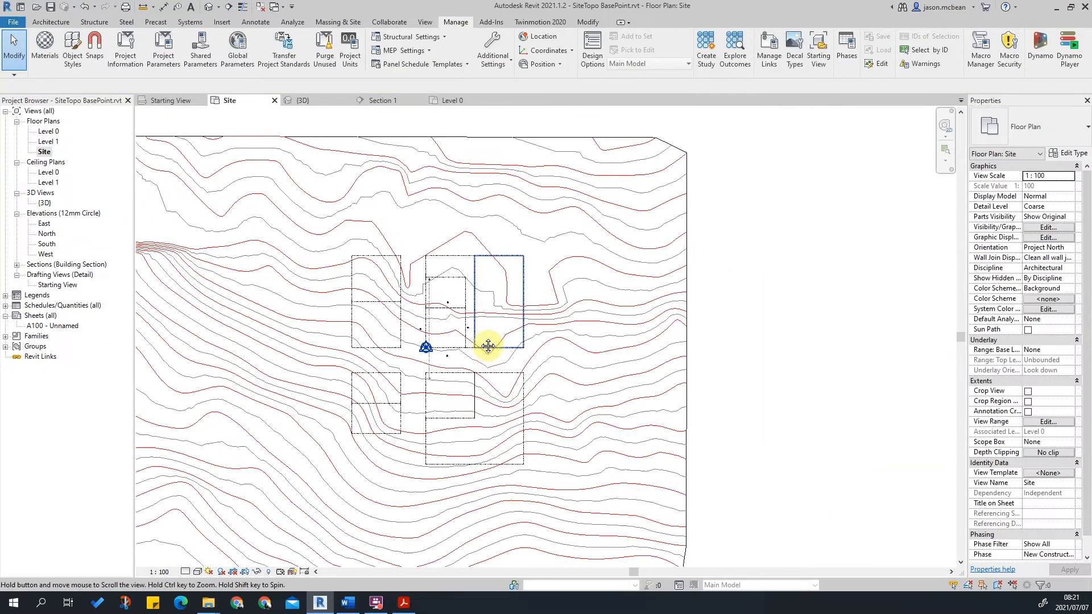
scroll(495, 319, "up", 2)
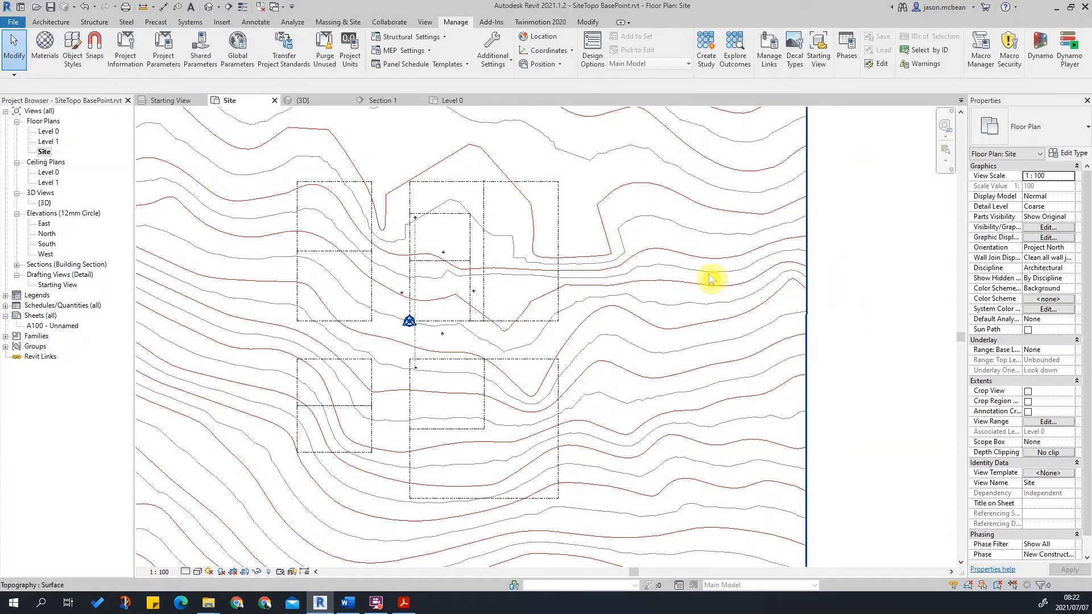
scroll(711, 279, "down", 2)
scroll(536, 312, "up", 2)
middle_click_drag(596, 233, 563, 319)
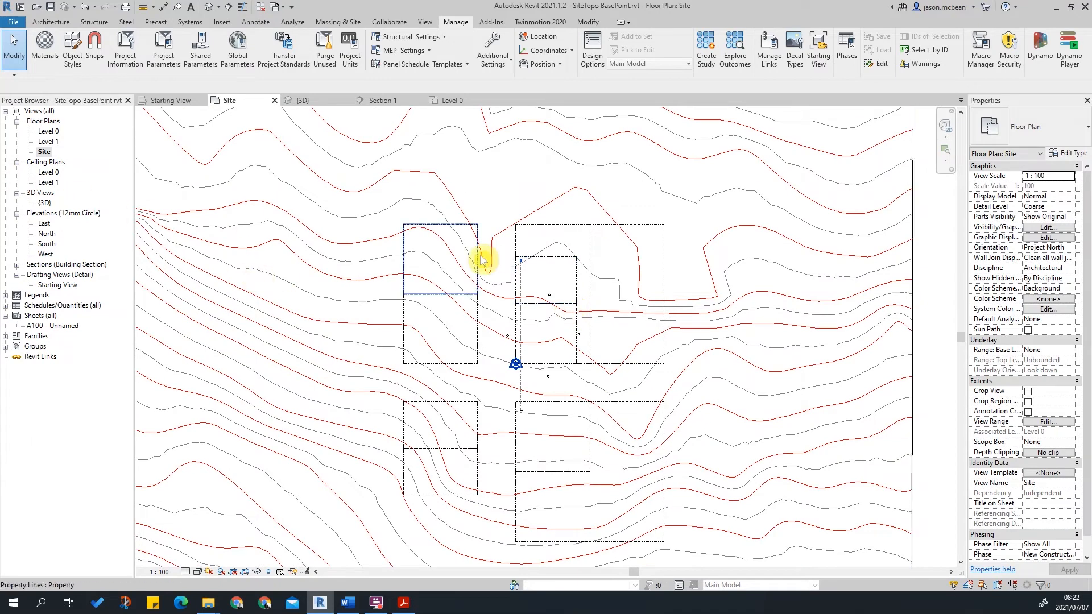
scroll(484, 256, "down", 2)
middle_click_drag(524, 324, 519, 254)
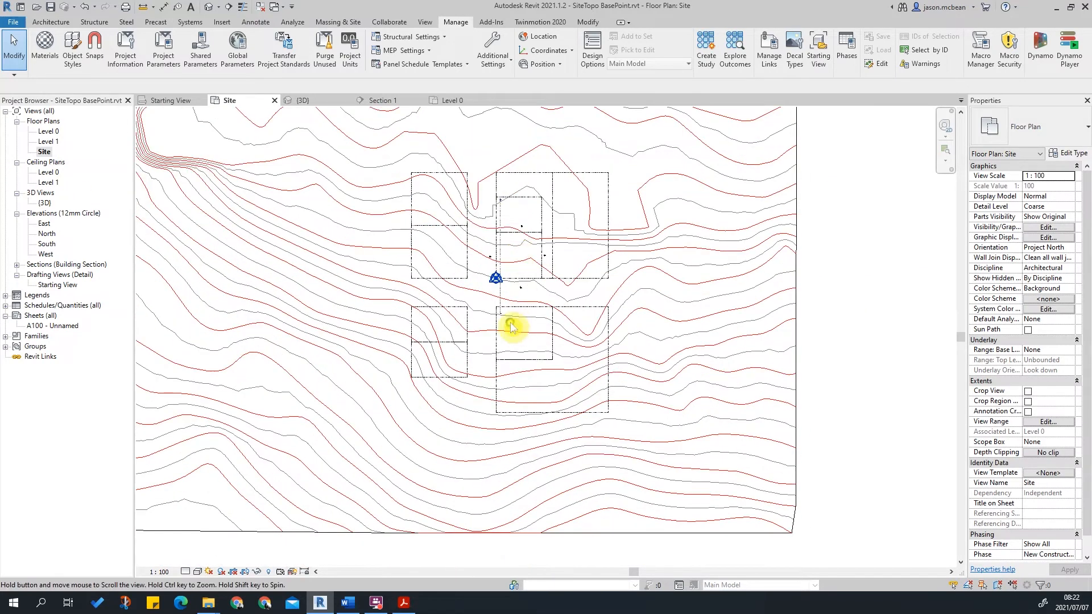
middle_click_drag(512, 327, 510, 393)
Duplicate the Site floor plan view with detailing.
right_click(51, 151)
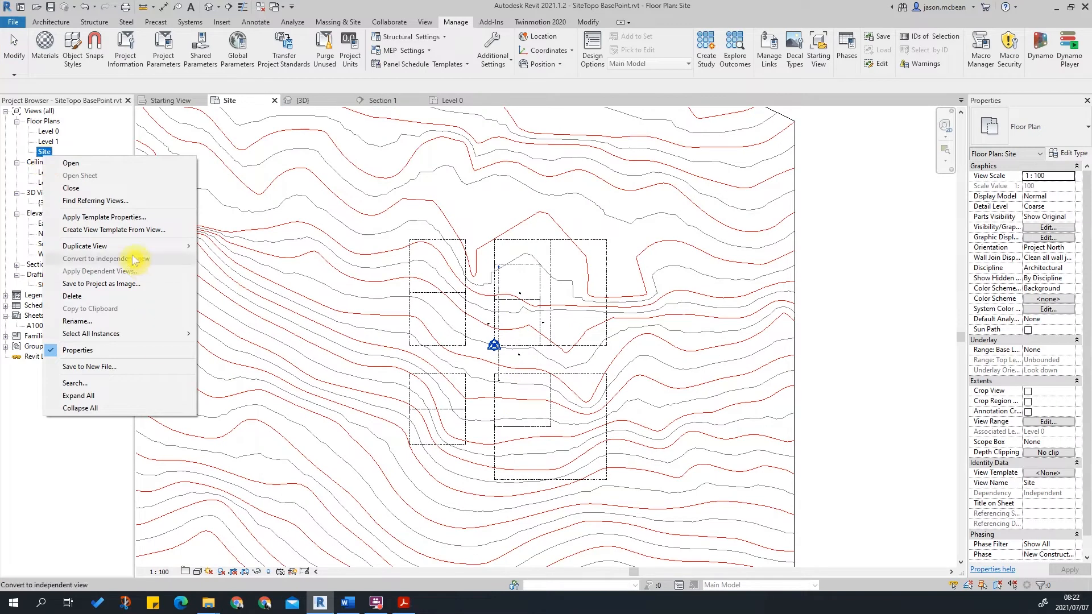
mouse_move(119, 246)
left_click(280, 262)
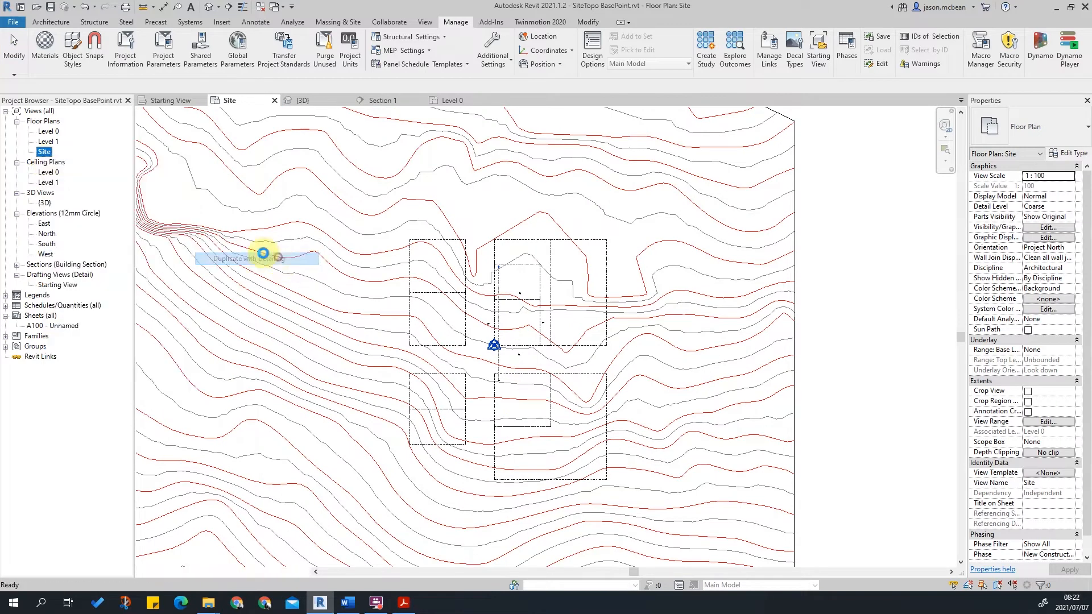
Rename the copied site floor plan view as Site WK.
right_click(55, 163)
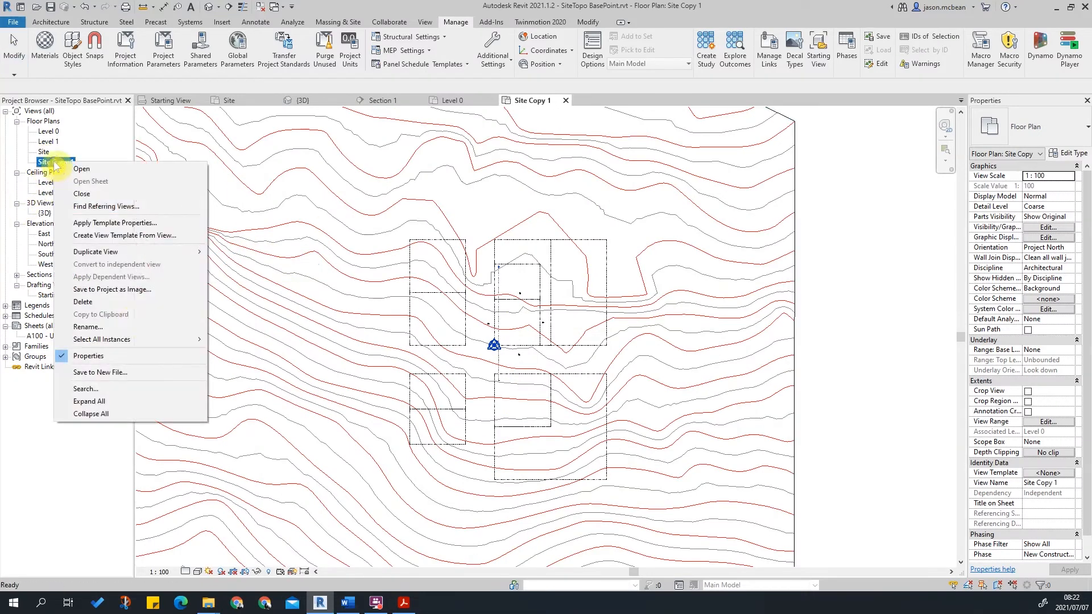
left_click(109, 328)
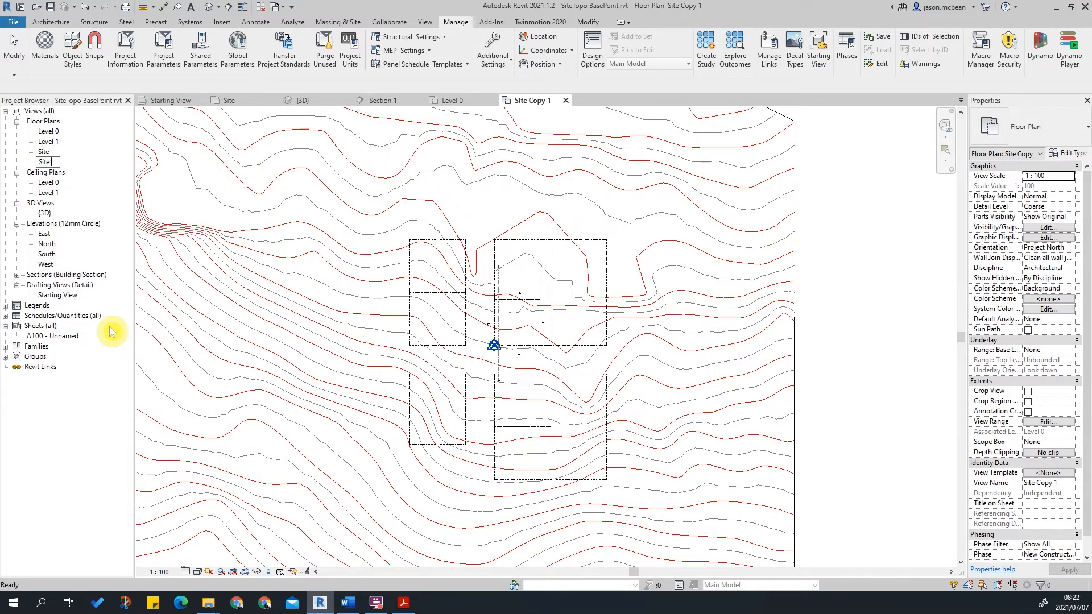
key("BackSpace")
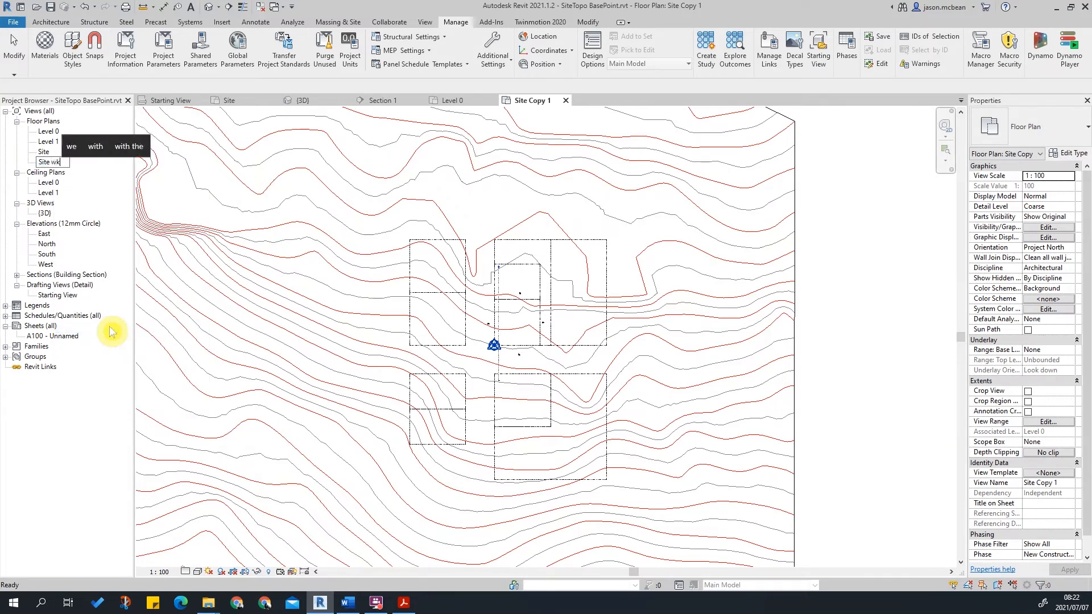
type("WK")
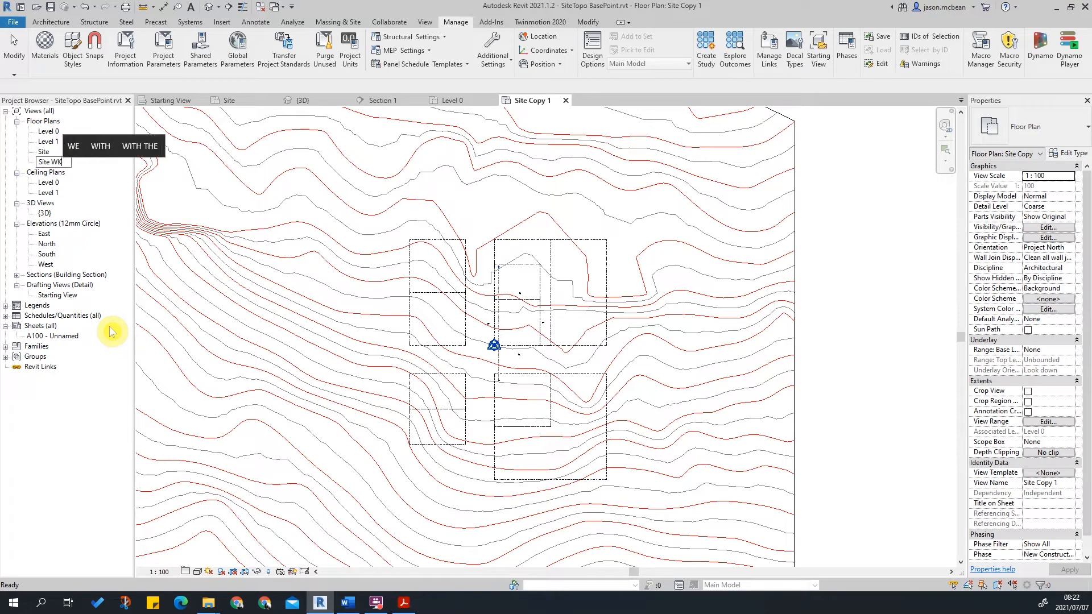
key("Return")
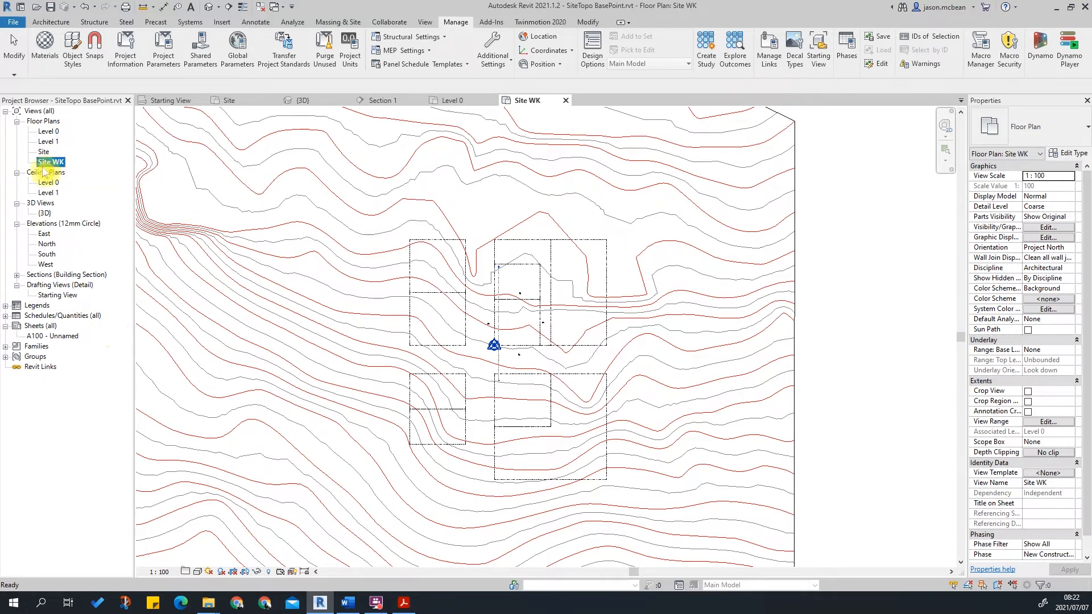
Set the Site WK view's orientation to True North.
scroll(501, 222, "down", 5)
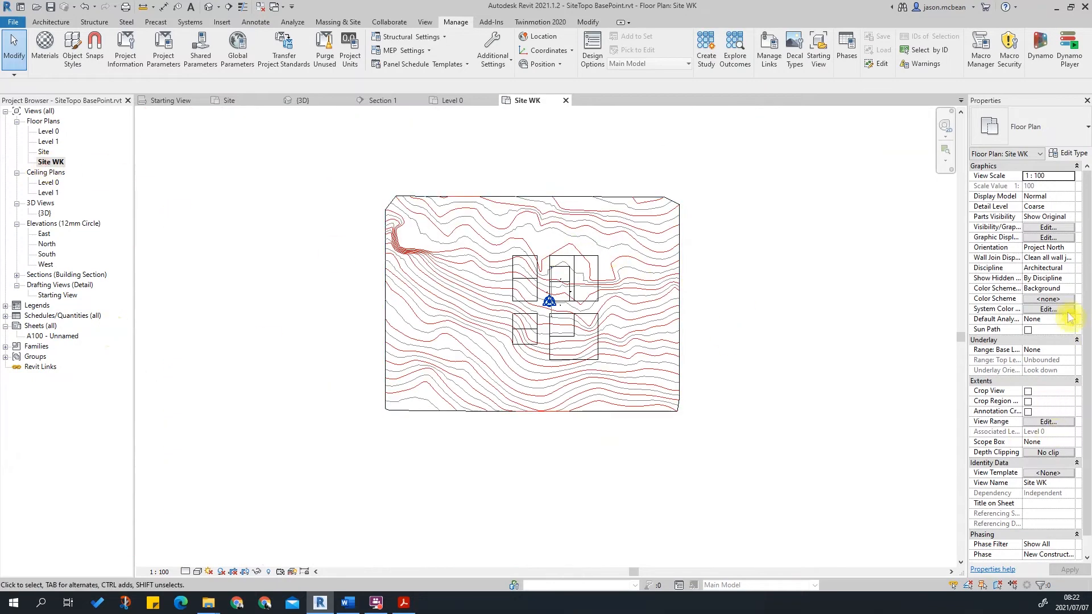
left_click(1070, 248)
left_click(1069, 247)
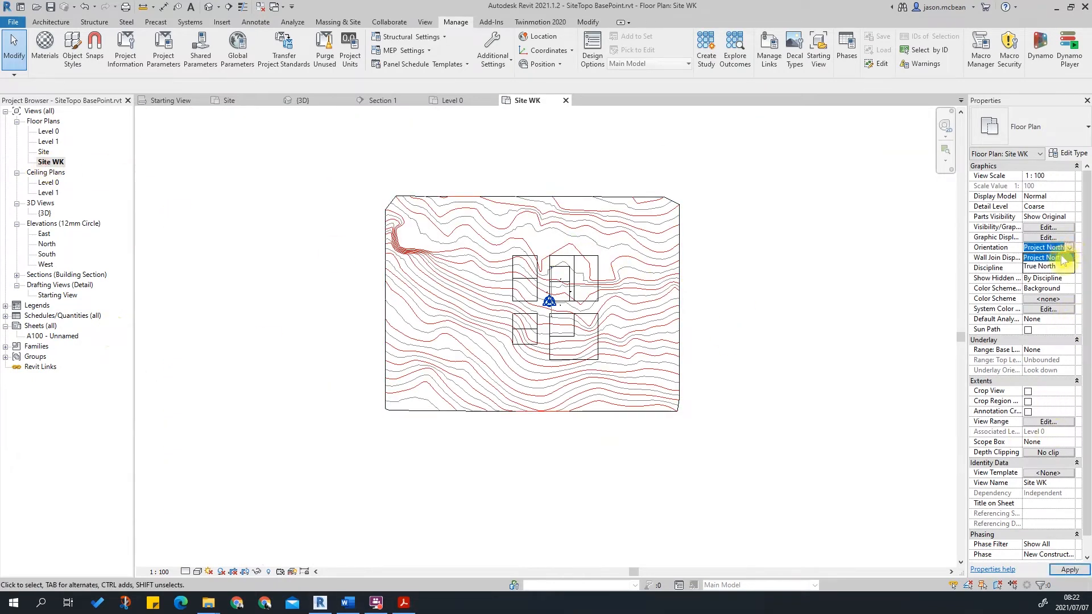
left_click(1055, 268)
Compare the view by switching its orientation back and forth between Project North and True North, finishing on True North.
scroll(625, 310, "up", 4)
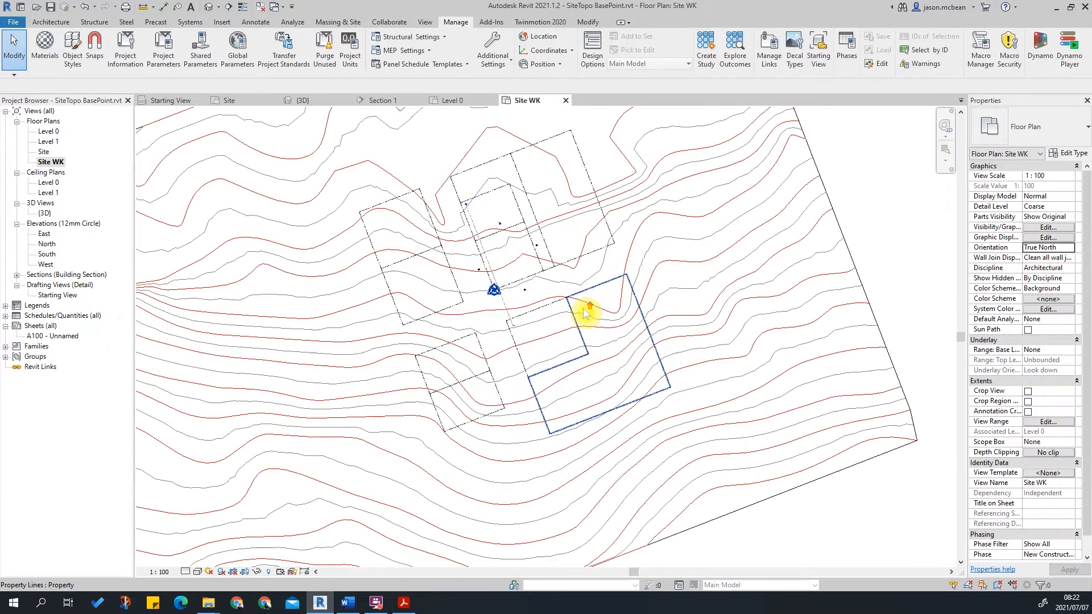
left_click(1072, 250)
left_click(1039, 258)
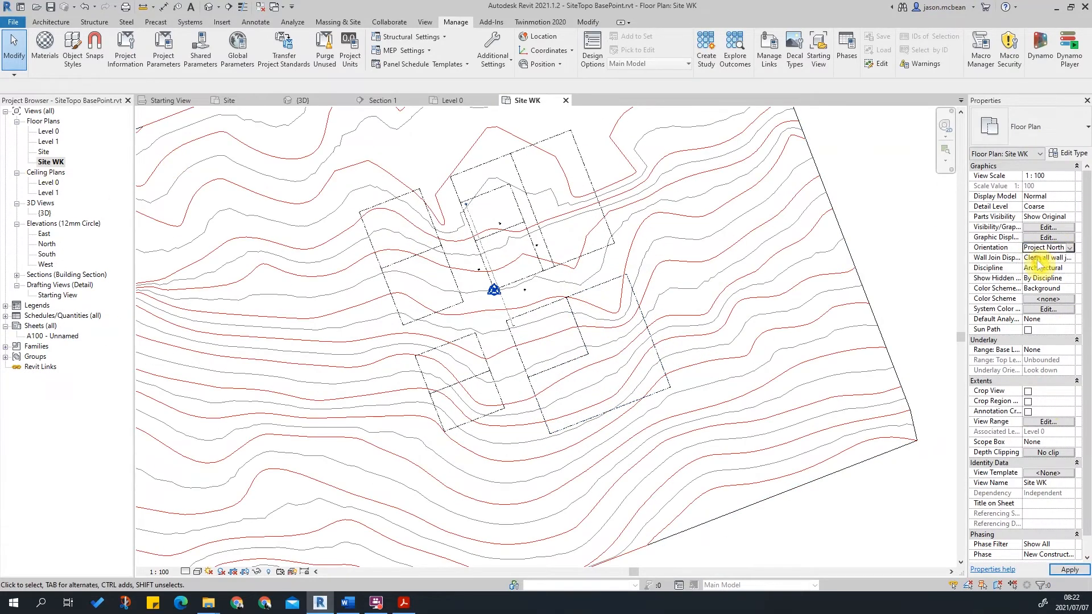
left_click(1072, 250)
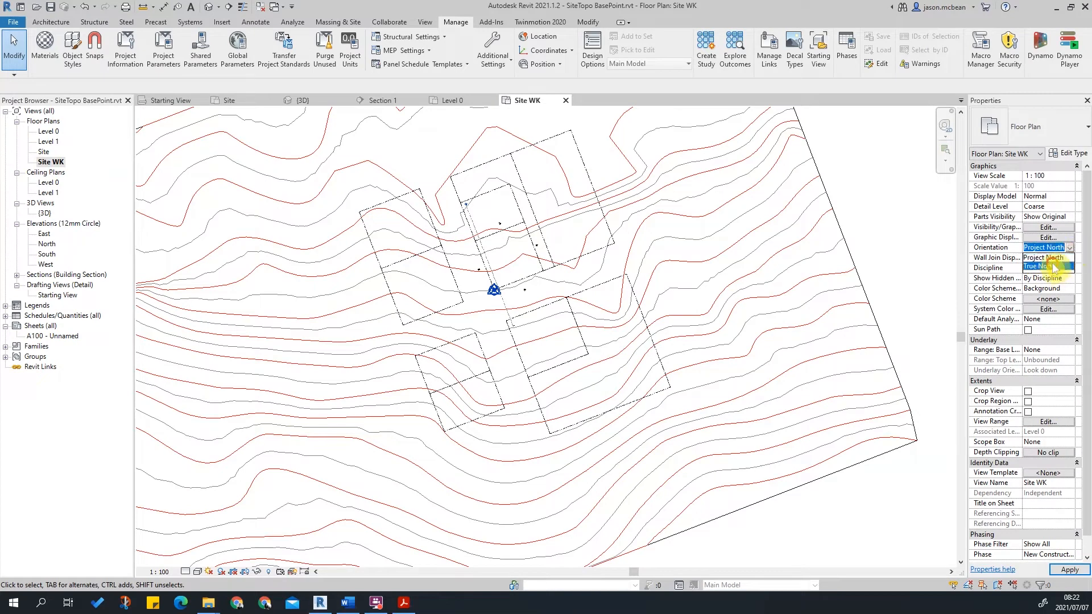
left_click(1054, 266)
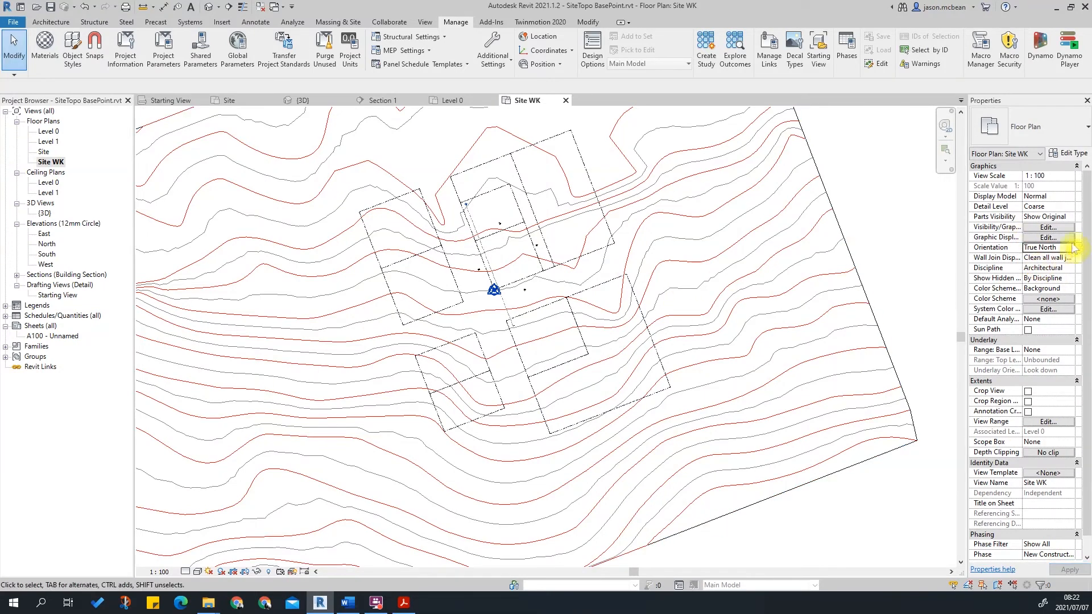
left_click(1072, 251)
left_click(1029, 267)
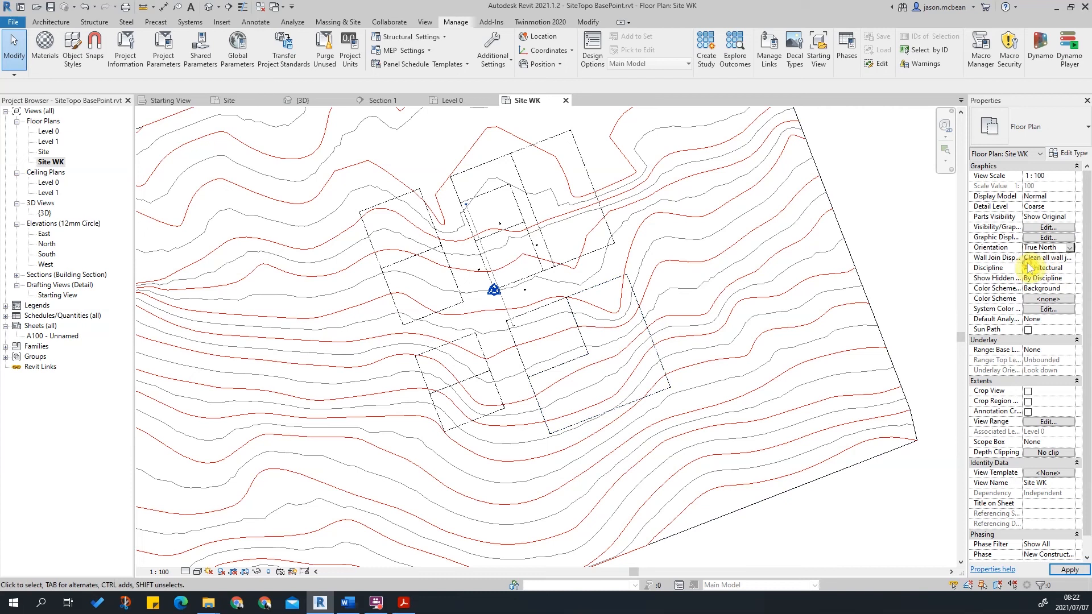
left_click(1072, 250)
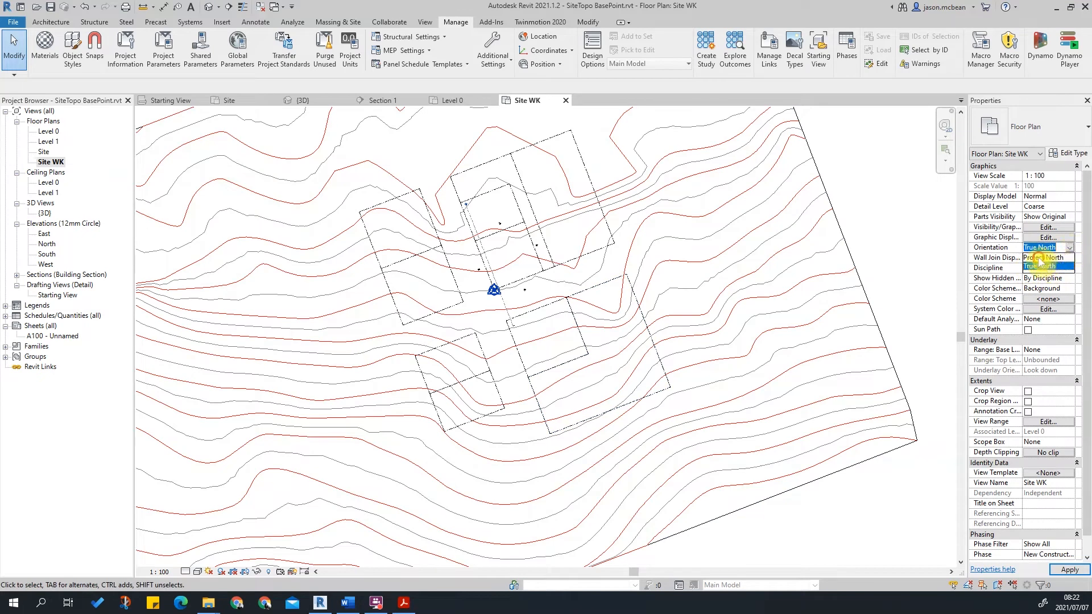
left_click(1040, 258)
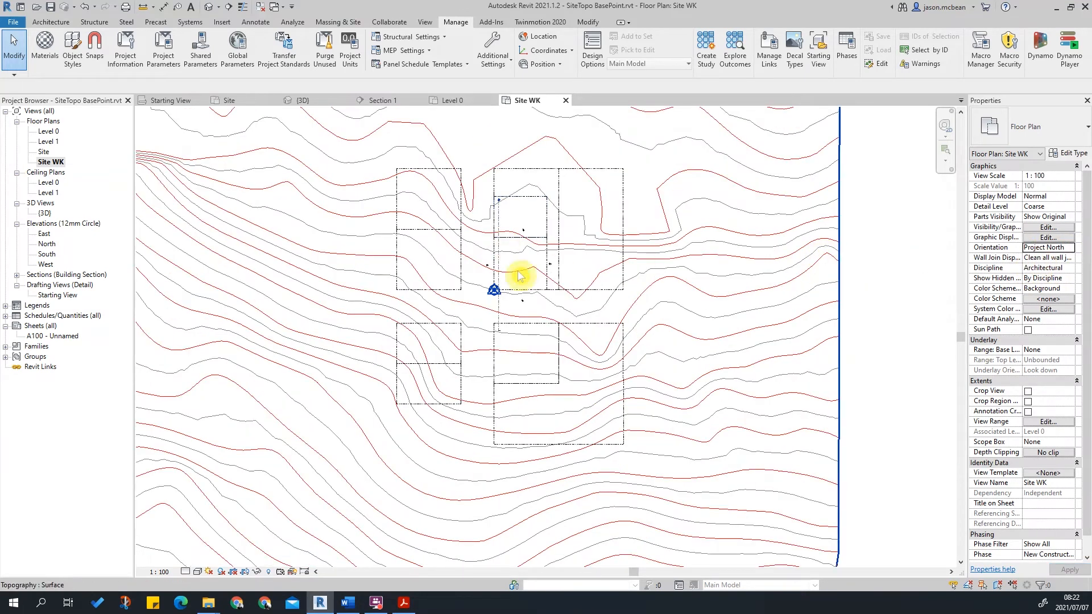
left_click(1072, 250)
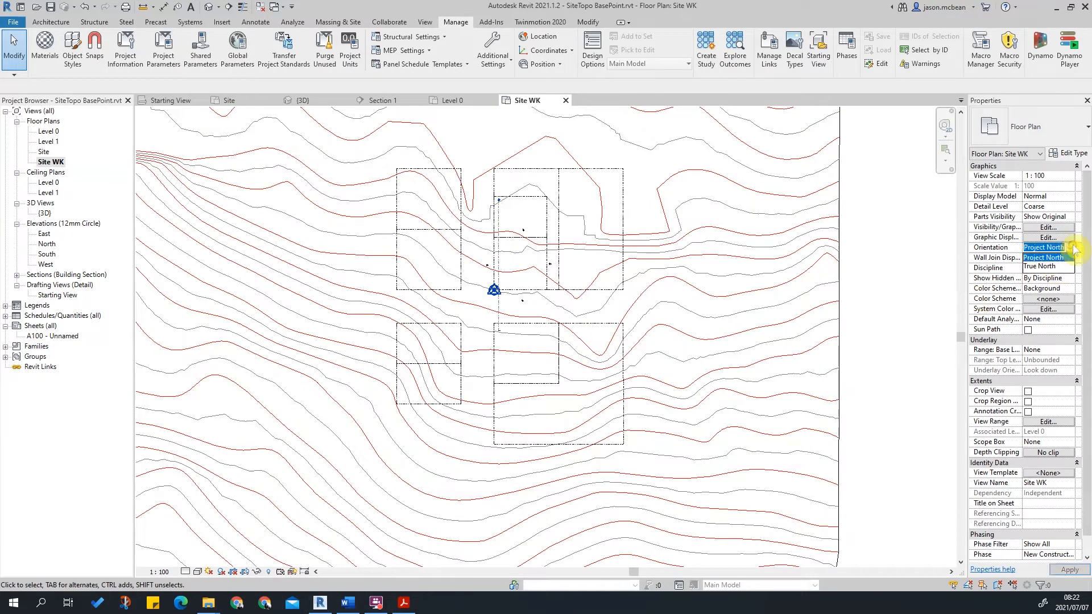
left_click(1051, 267)
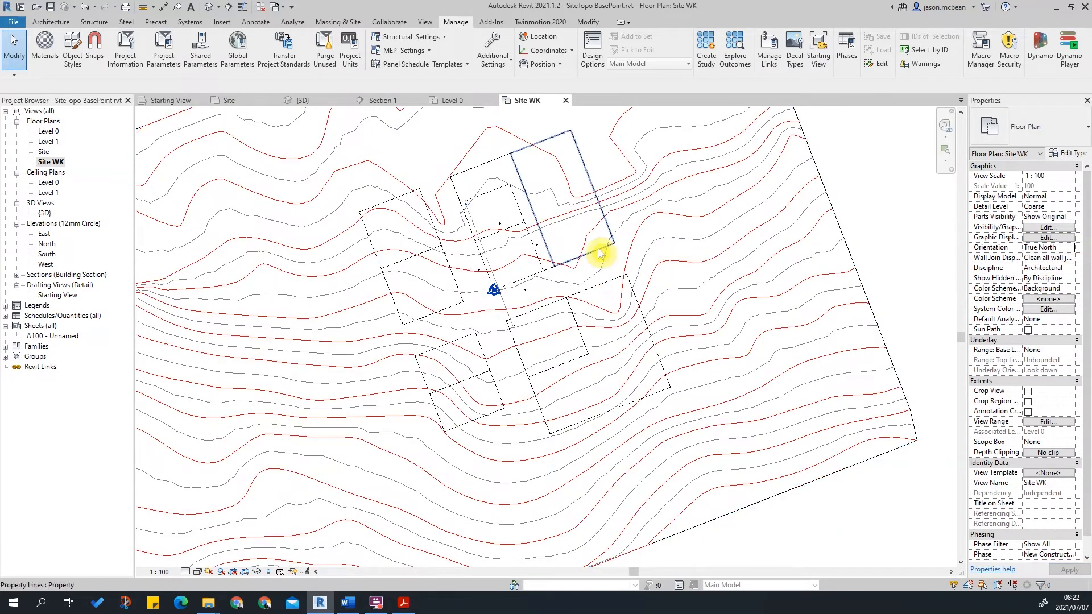
middle_click_drag(659, 256, 654, 308)
scroll(629, 273, "down", 4)
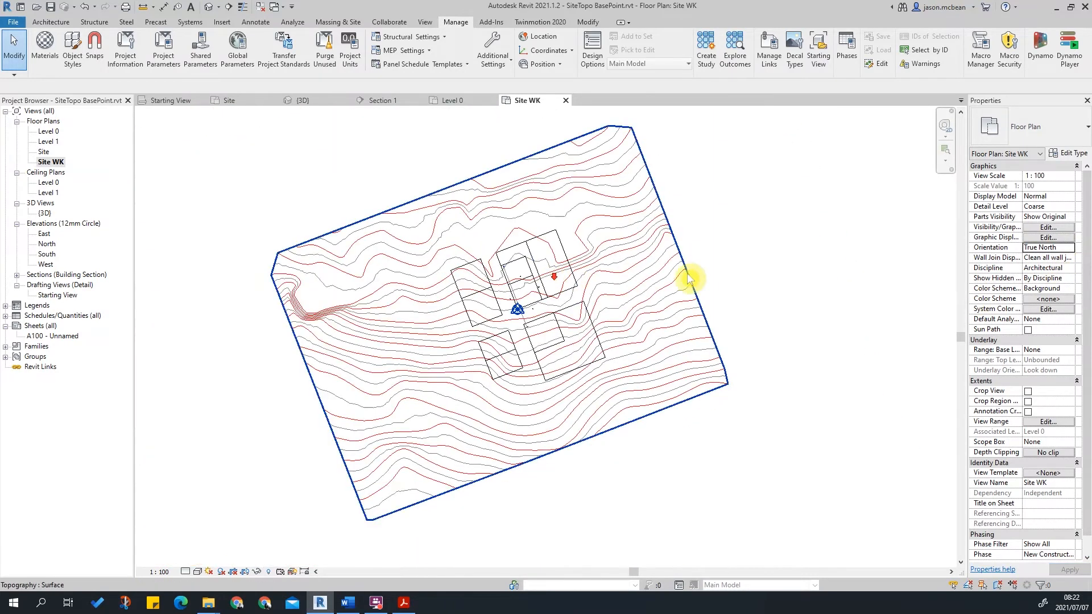
scroll(700, 285, "up", 4)
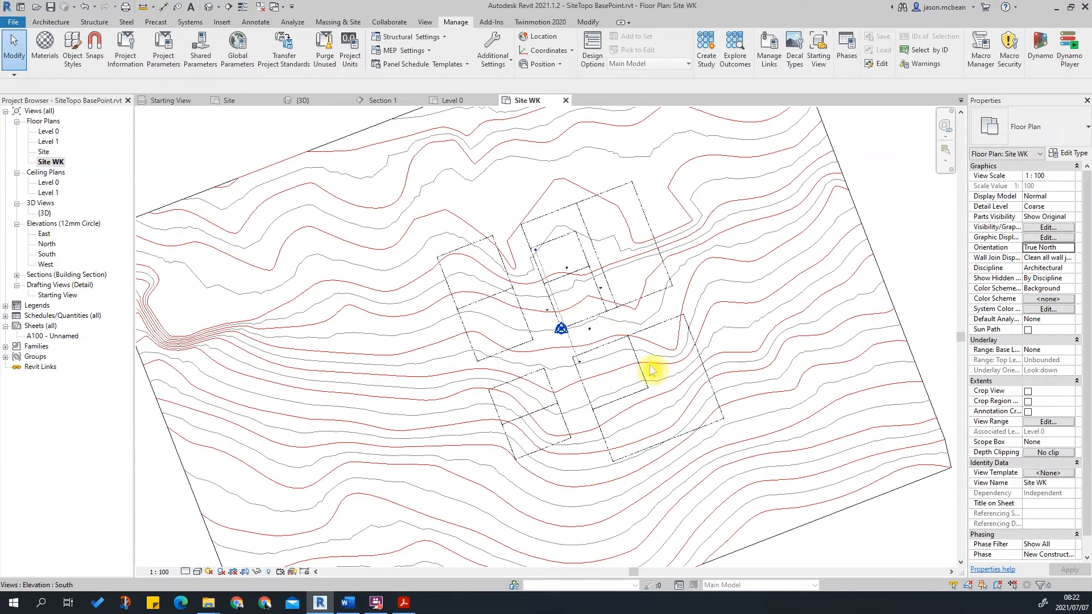
middle_click_drag(690, 367, 584, 360)
middle_click_drag(498, 305, 540, 346)
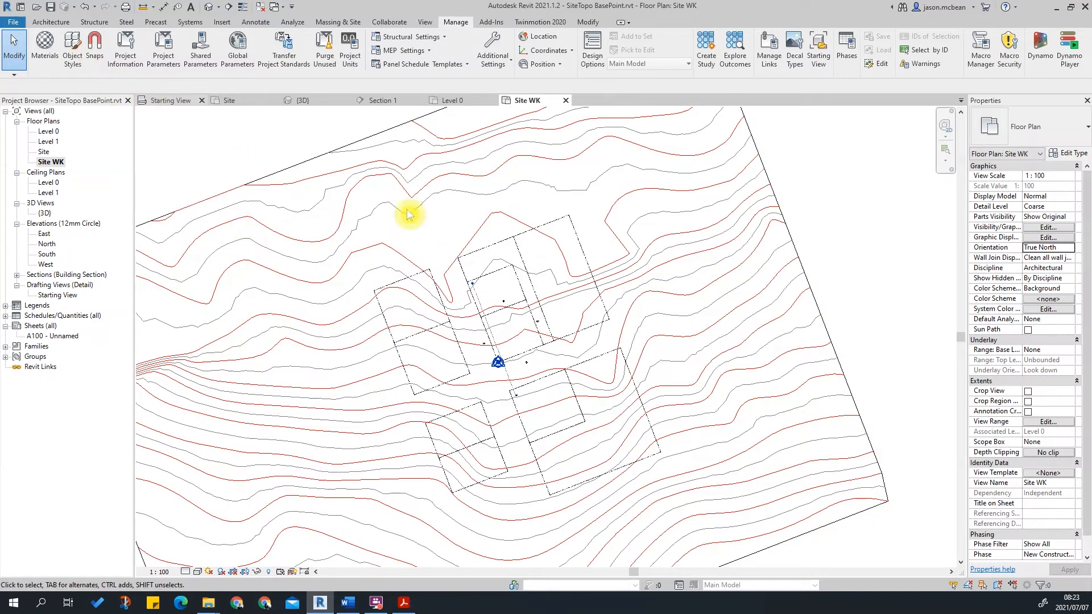
Link the Brooklyn.DWG file from the SitePlan folder into the view using the default positioning settings.
left_click(221, 23)
left_click(83, 57)
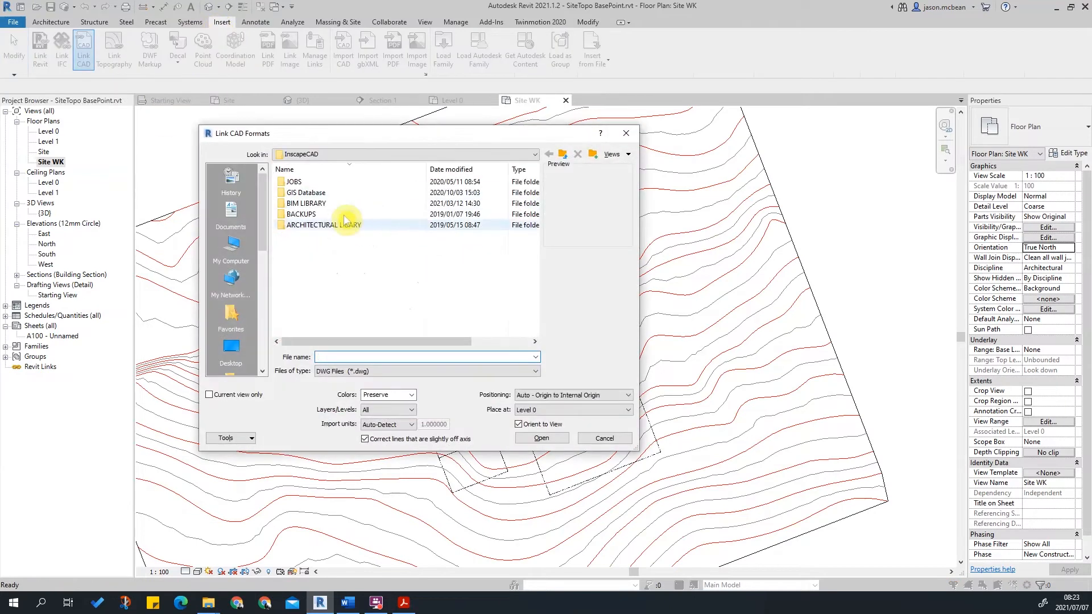
left_click(319, 154)
left_click(318, 194)
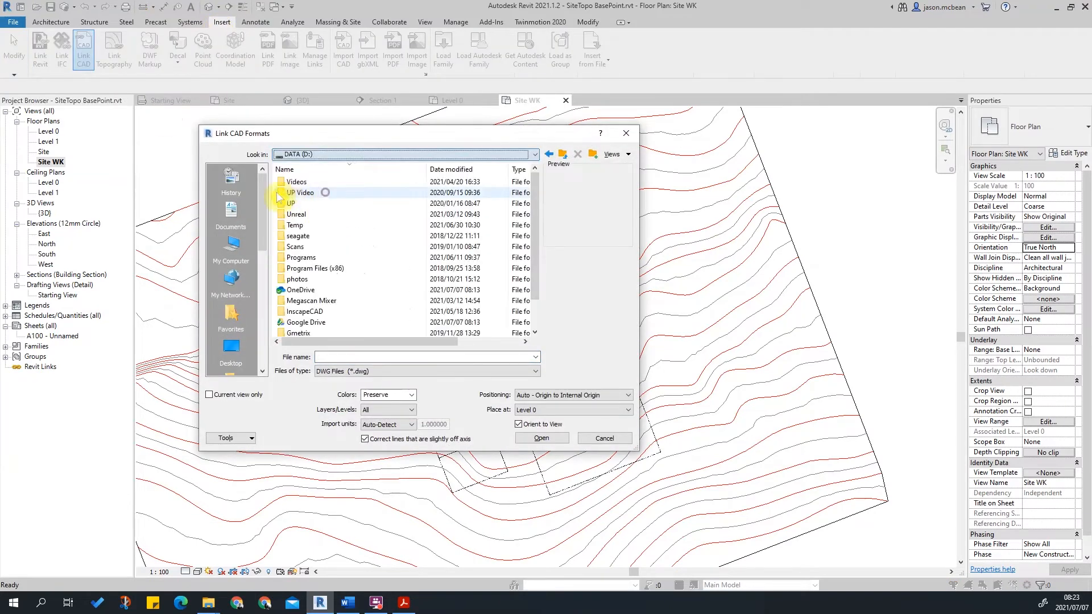
double_click(311, 321)
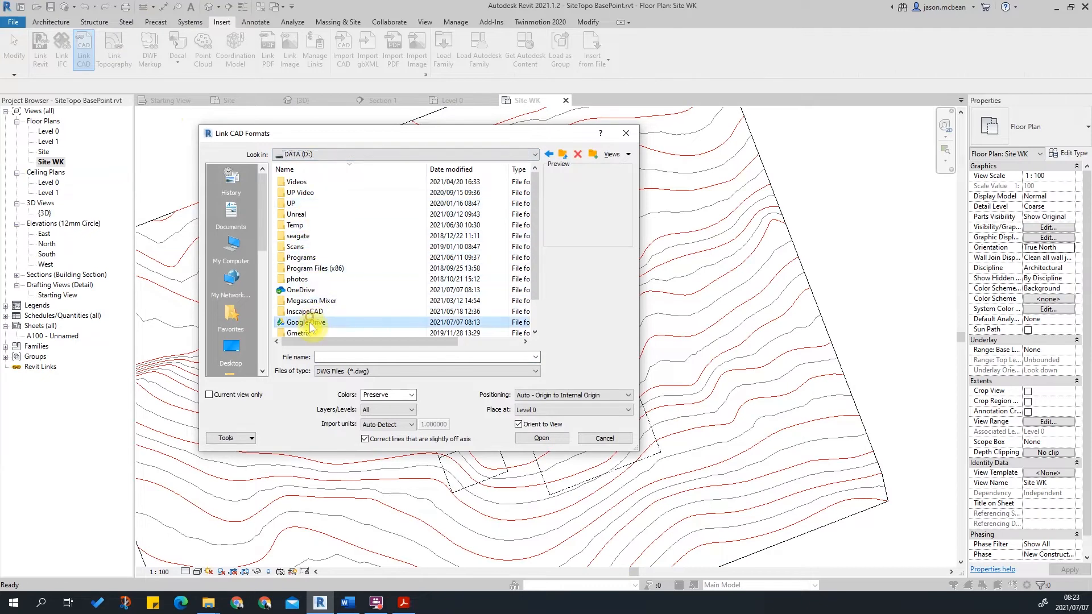
double_click(305, 205)
double_click(294, 215)
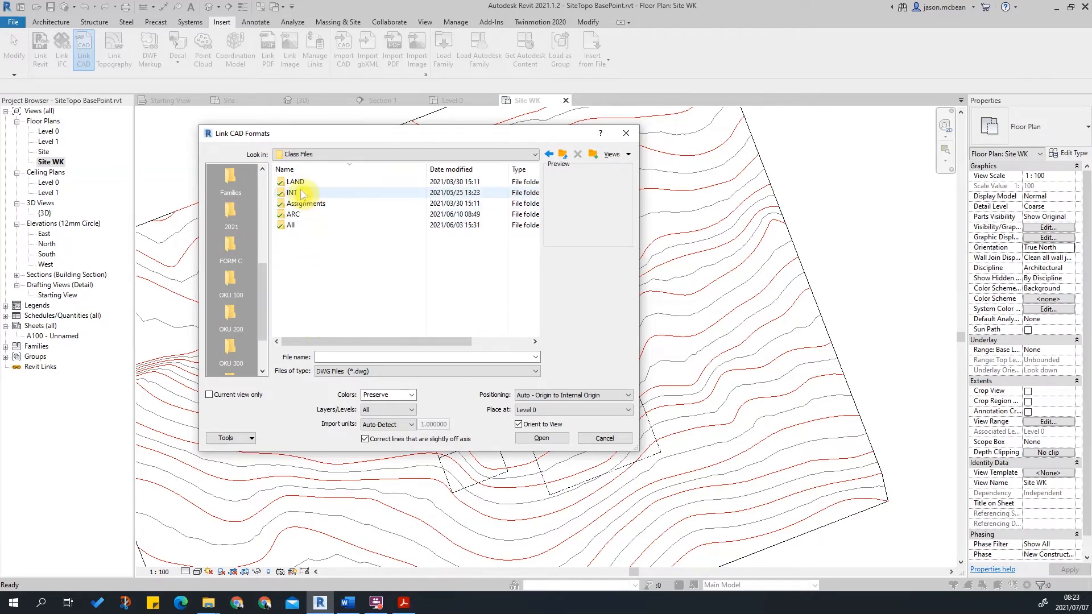
double_click(295, 215)
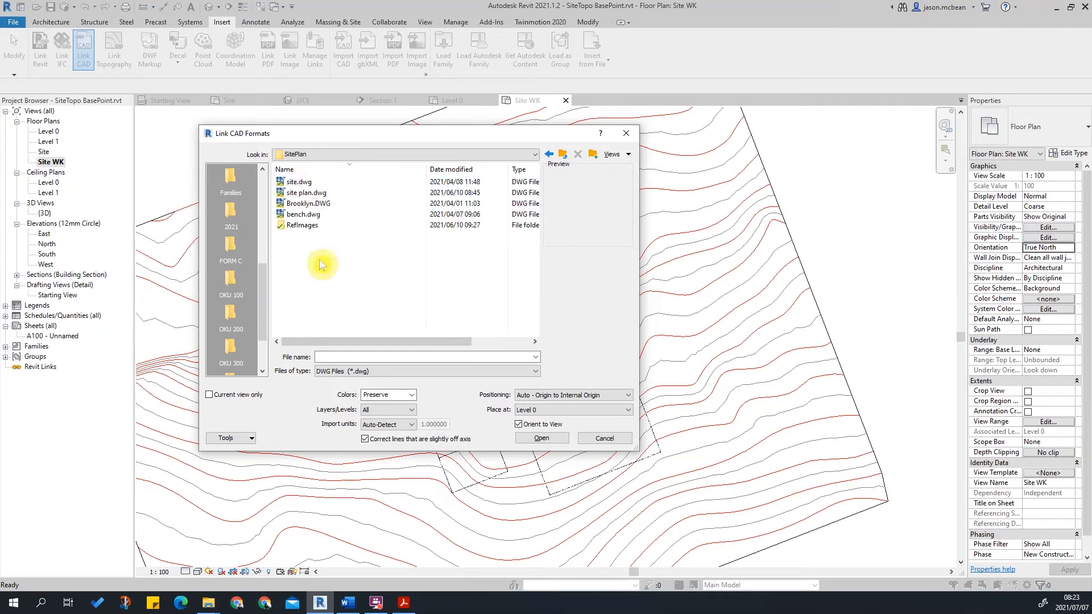
left_click(300, 203)
left_click(313, 193)
left_click(310, 204)
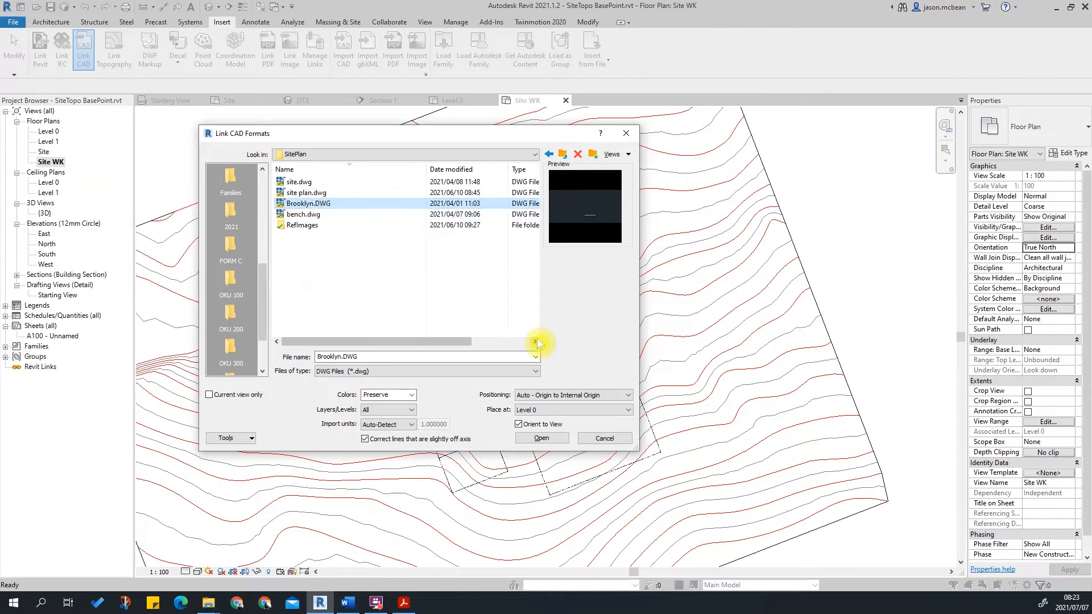
left_click(541, 438)
Inspect the linked Brooklyn.DWG drawing up close, then select and delete it.
scroll(576, 287, "up", 3)
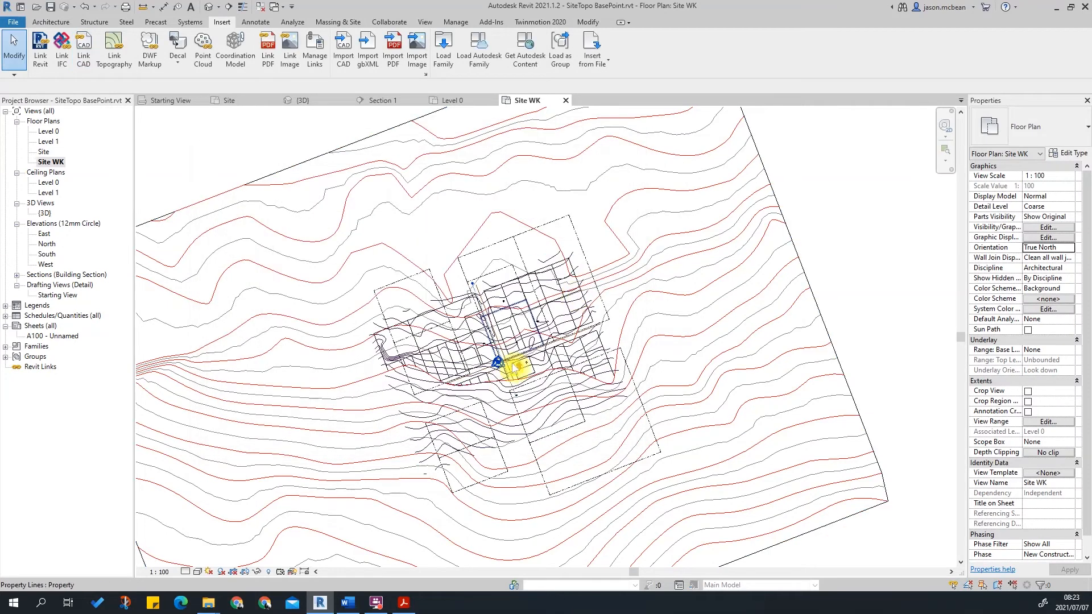
scroll(529, 364, "up", 2)
scroll(529, 361, "up", 2)
left_click(506, 398)
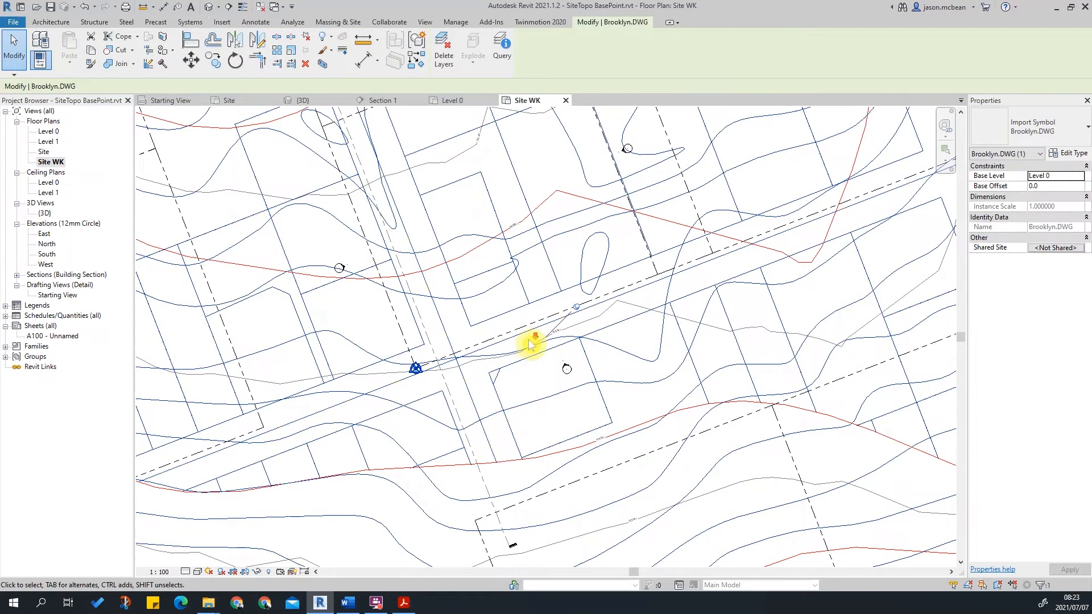
scroll(528, 350, "down", 1)
key("Escape")
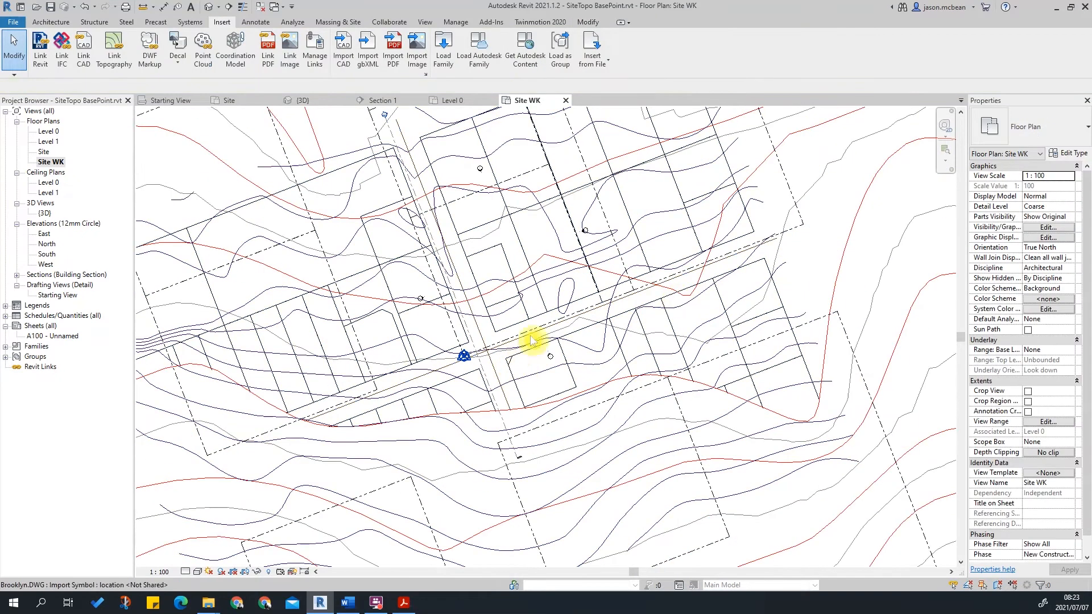
left_click(508, 367)
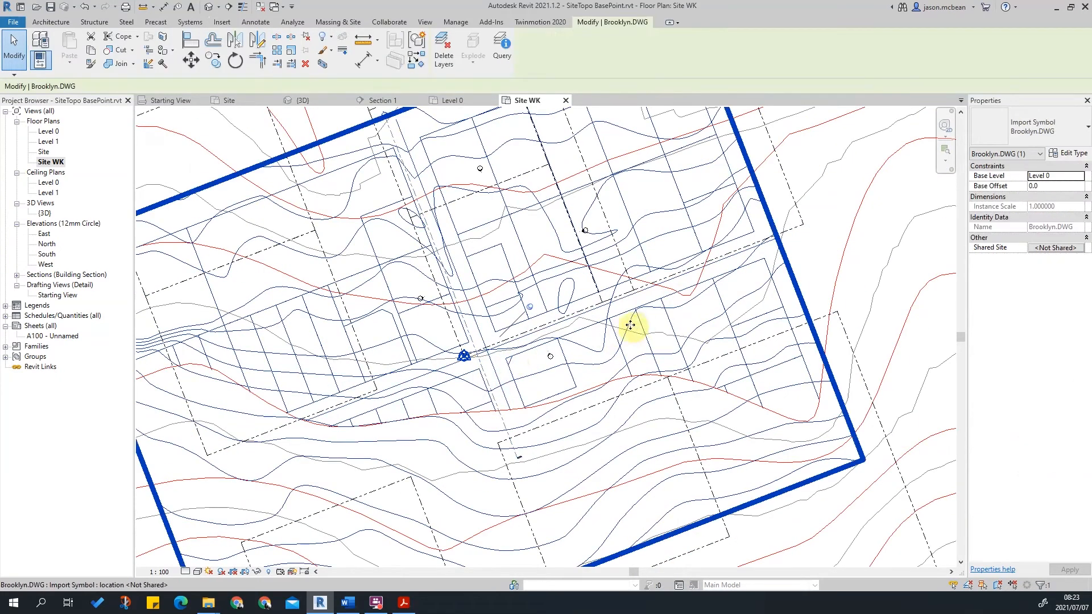
key("Delete")
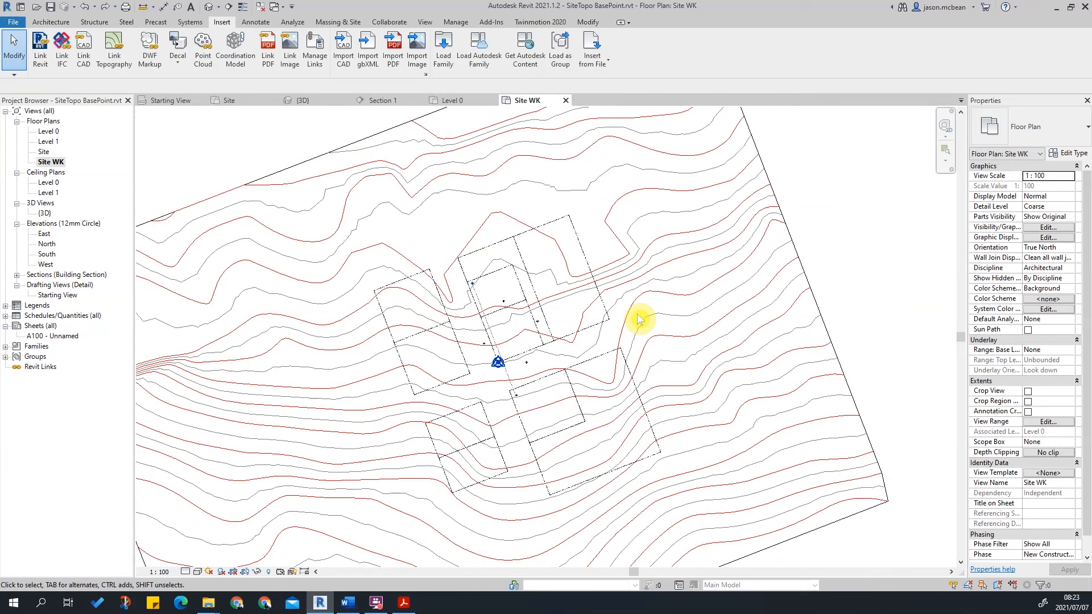
Link Brooklyn.DWG from the SitePlan folder into the current view only, with meter import units and Auto - Center to Center positioning.
left_click(83, 47)
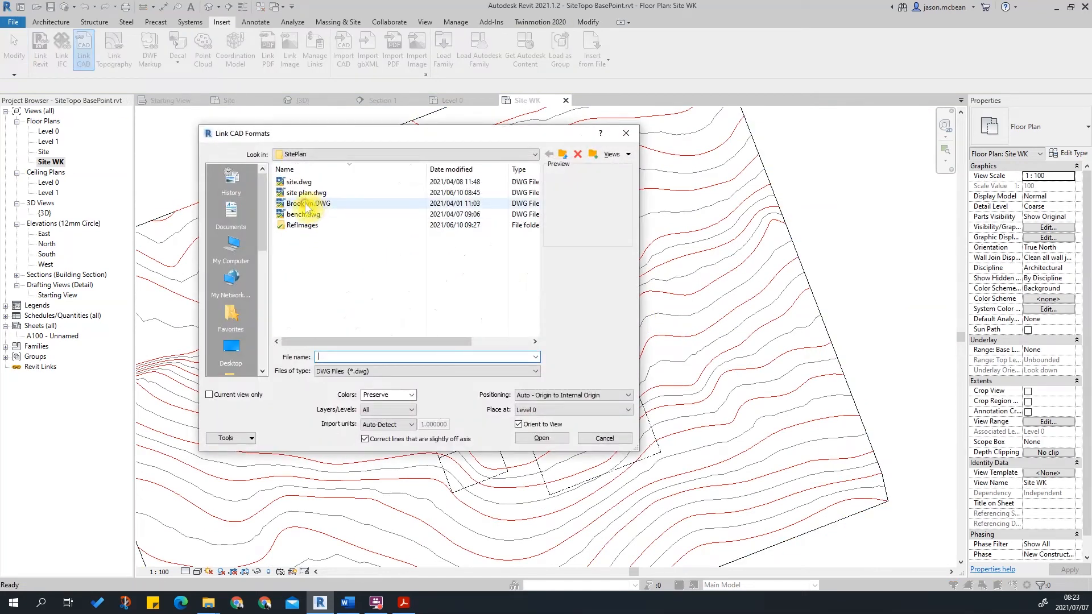
left_click(307, 204)
left_click(401, 425)
left_click(391, 458)
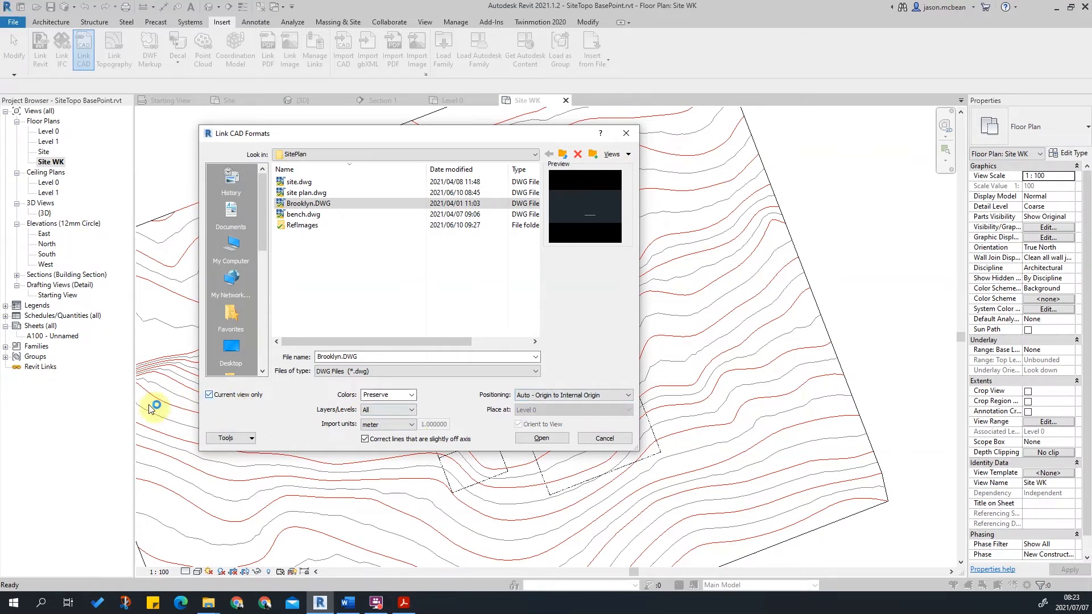
left_click(209, 395)
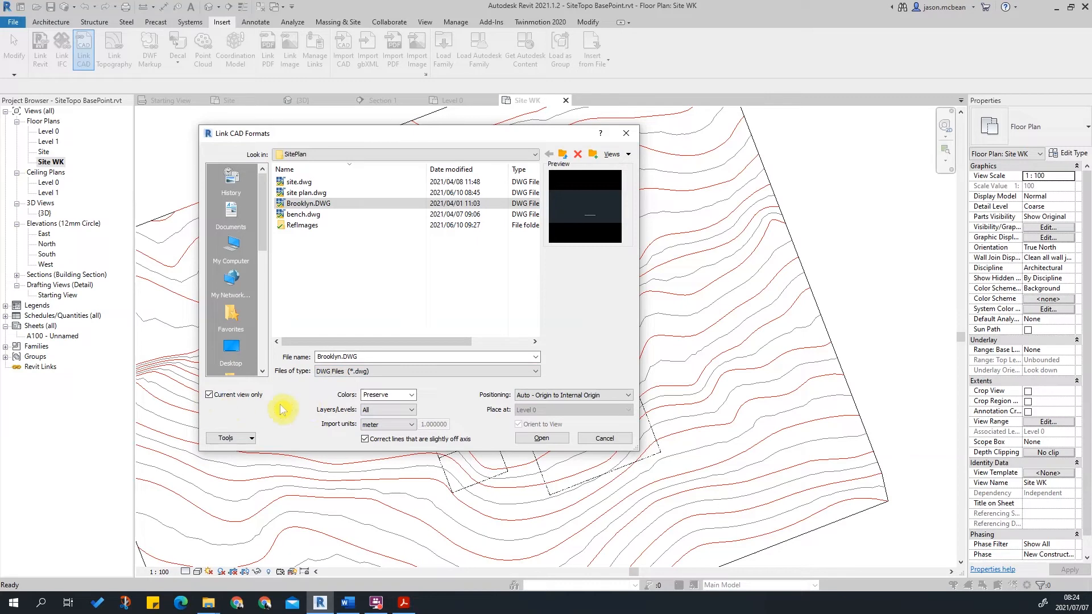
left_click(579, 397)
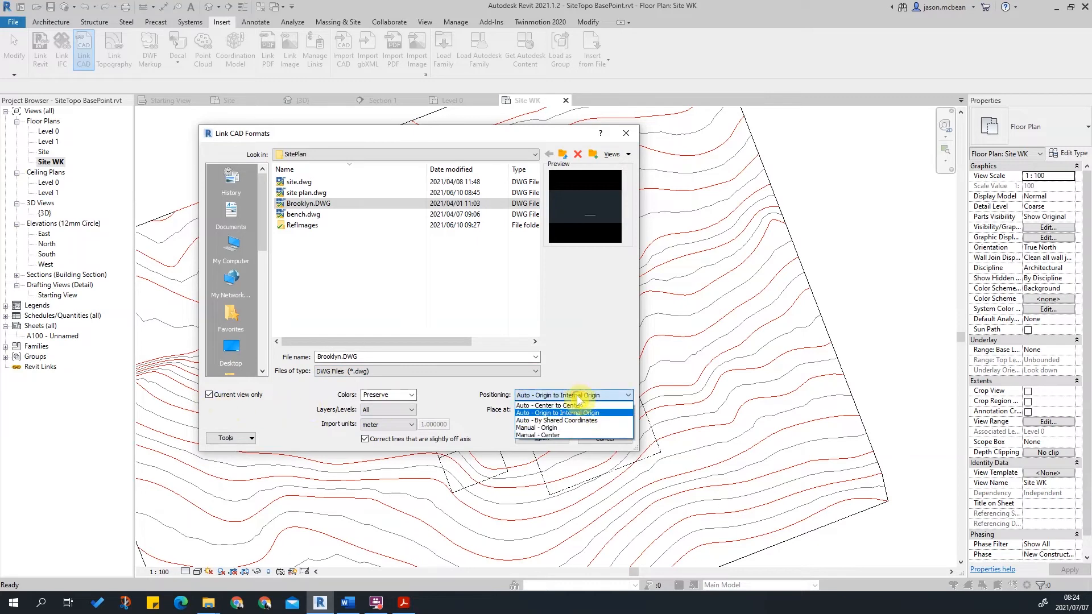
left_click(562, 406)
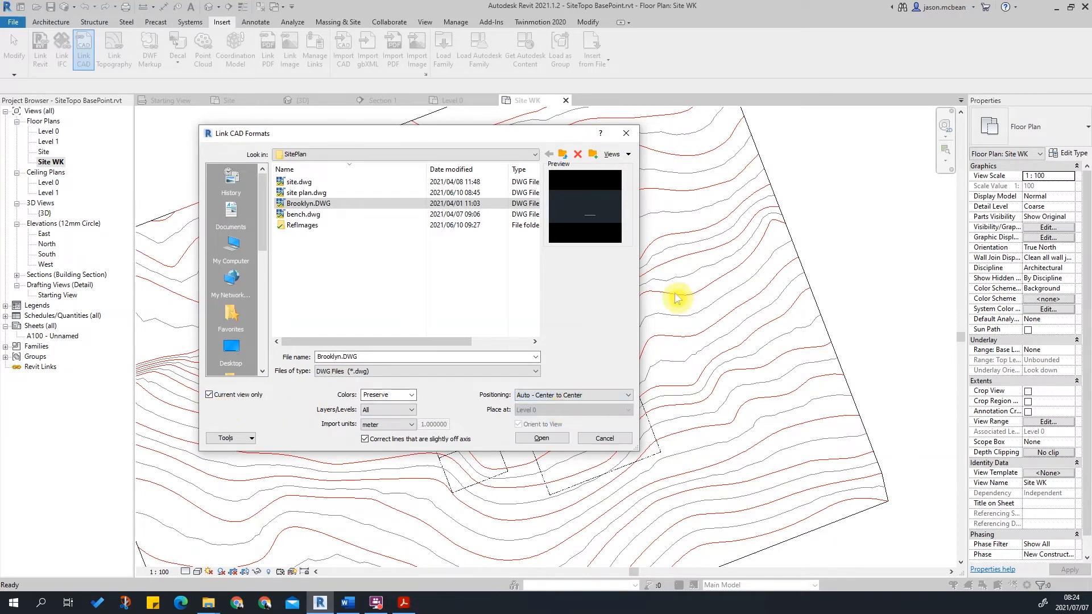
left_click(577, 396)
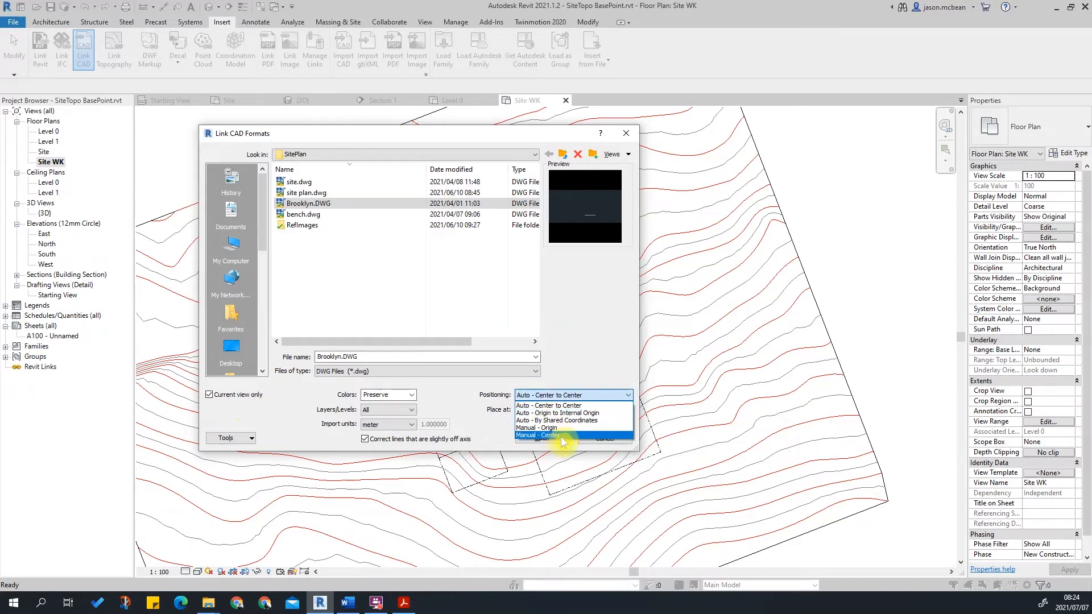
left_click(550, 404)
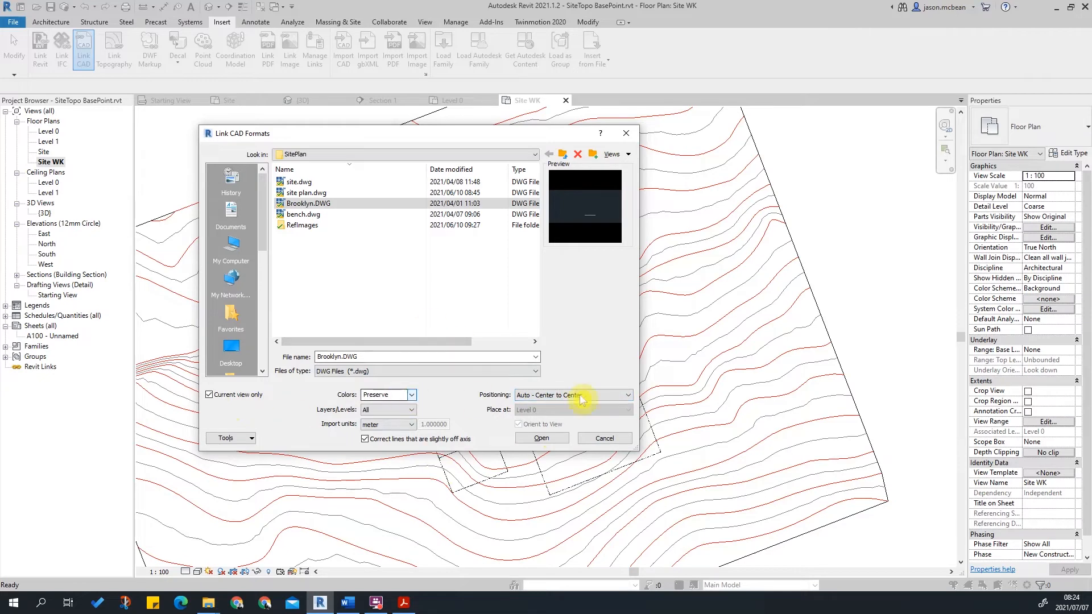
left_click(540, 439)
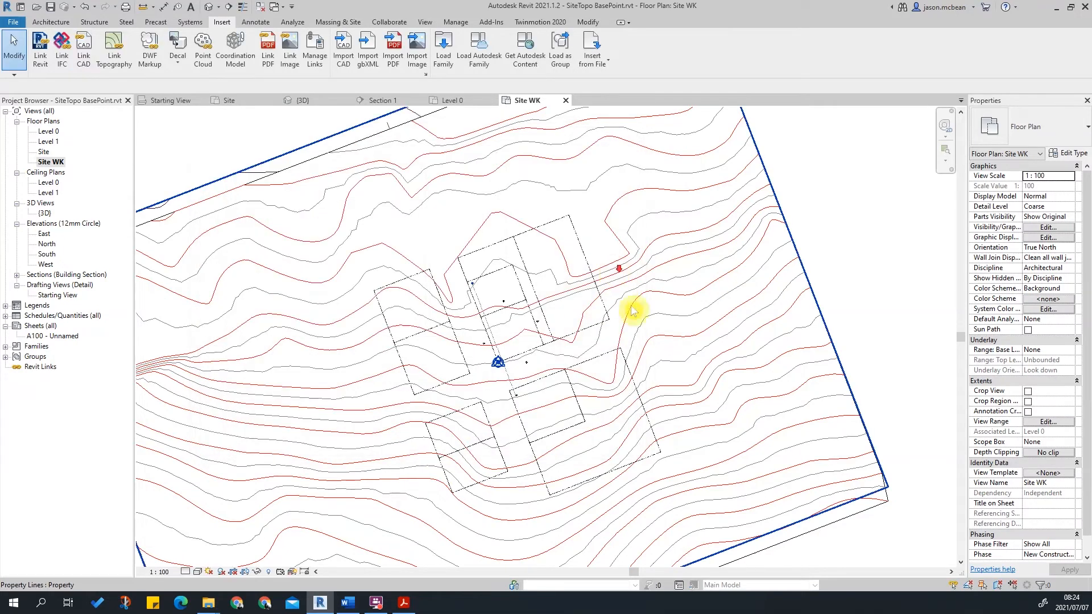
Select the linked drawing, then set the view's visual style to Wireframe so it shows through the topography.
scroll(508, 239, "down", 2)
left_click(507, 239)
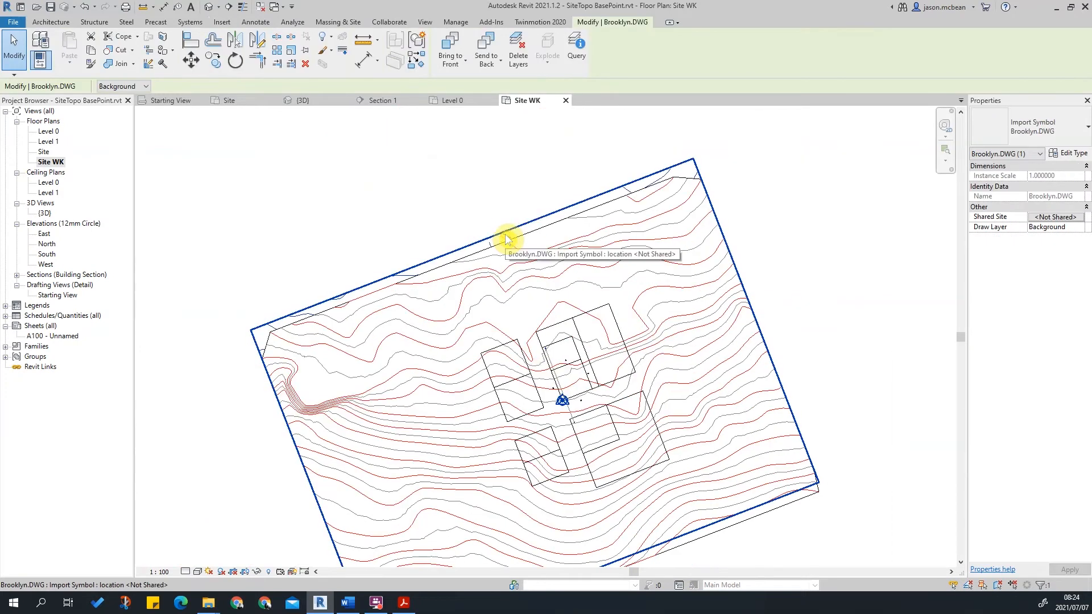
left_click(301, 495)
left_click(197, 571)
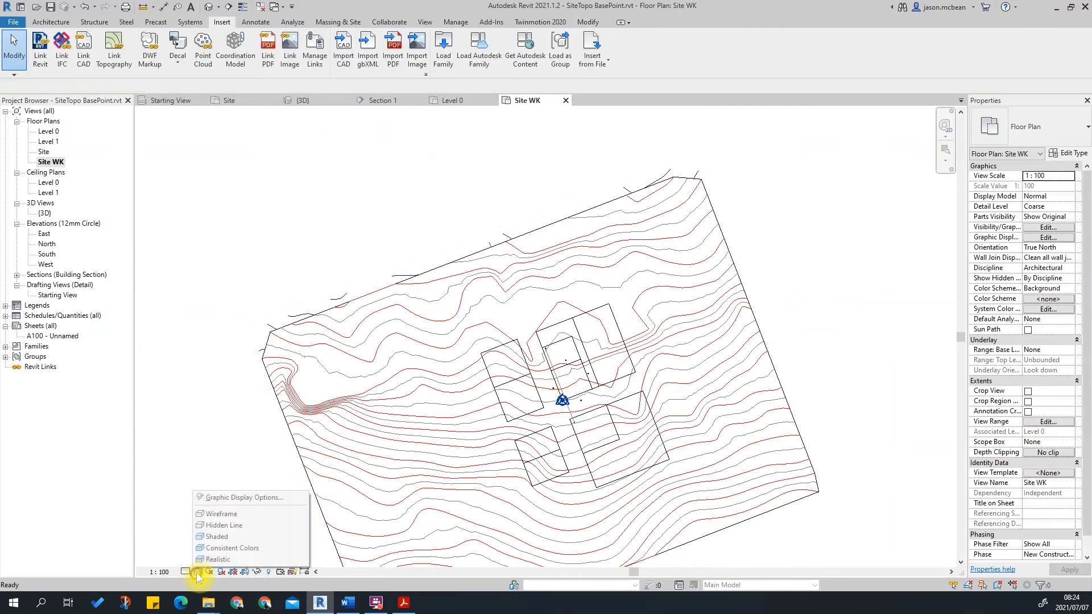
left_click(213, 519)
scroll(617, 383, "up", 3)
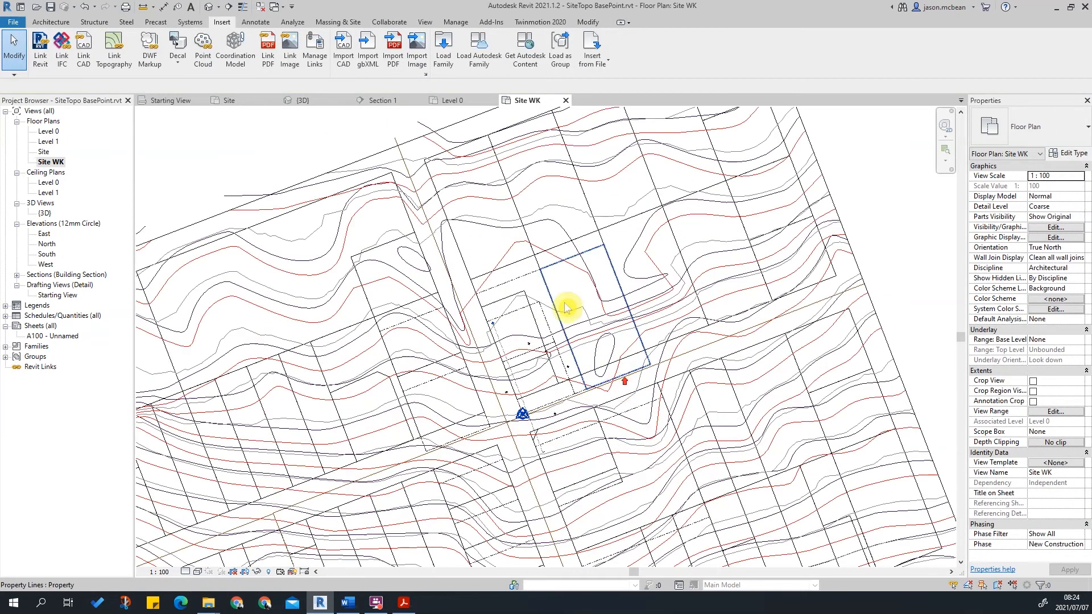
Examine how the topography surface and the linked drawing overlap by selecting elements around the site.
scroll(489, 256, "down", 2)
left_click(409, 177)
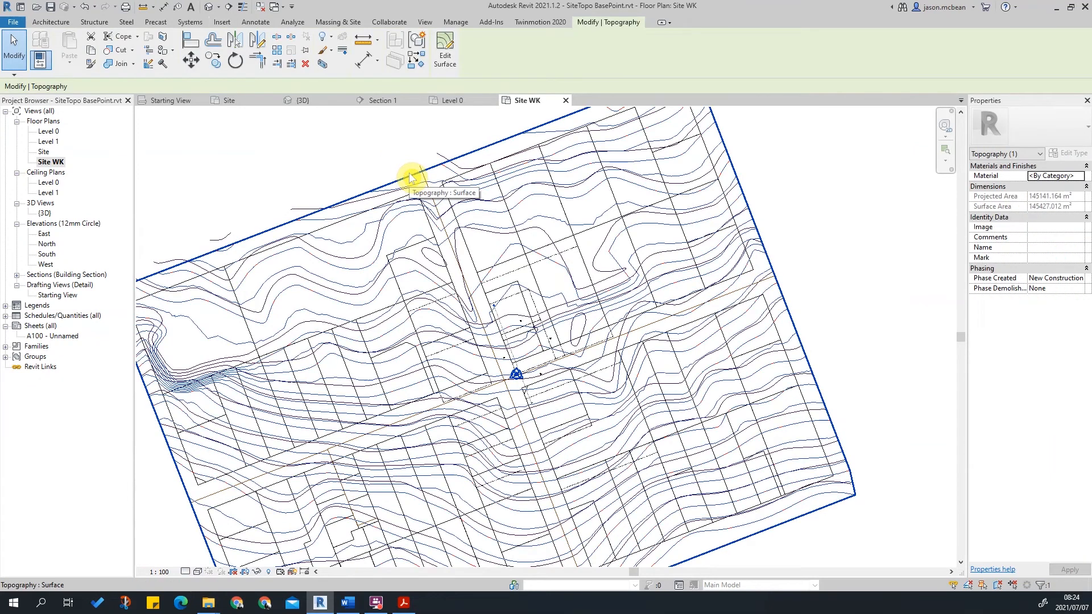
key("Escape")
scroll(454, 231, "up", 2)
scroll(596, 399, "up", 3)
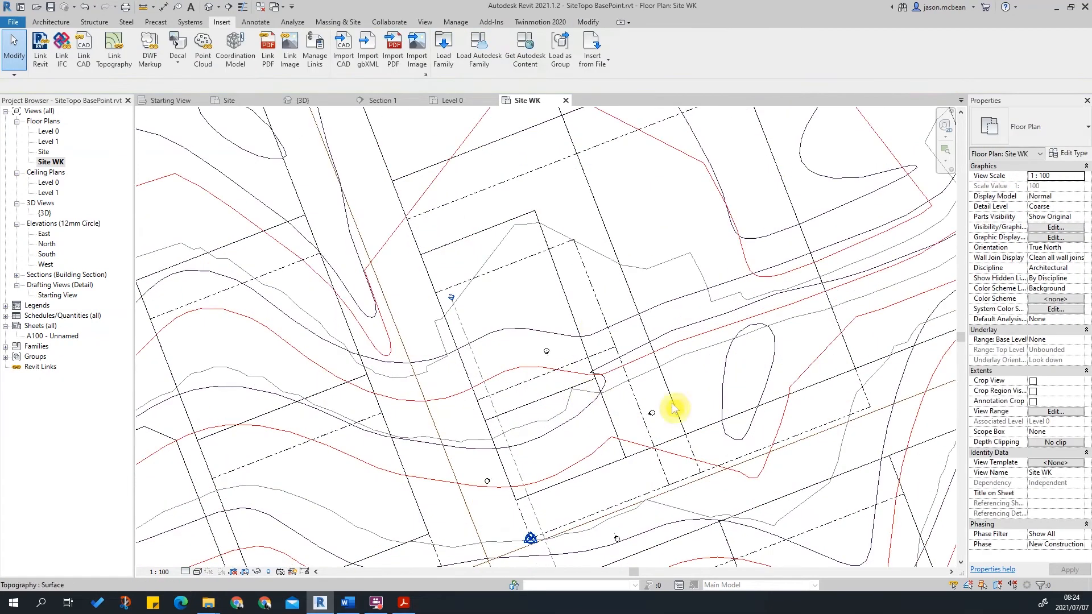
left_click(573, 391)
key("Escape")
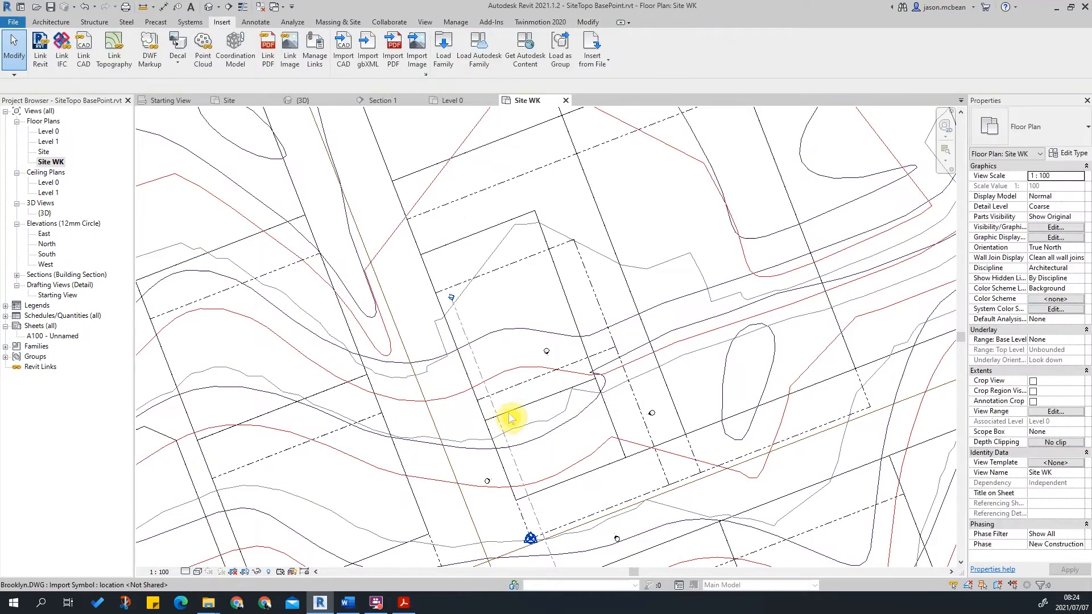
Select the linked Brooklyn.DWG and set its draw layer to Foreground.
left_click(518, 415)
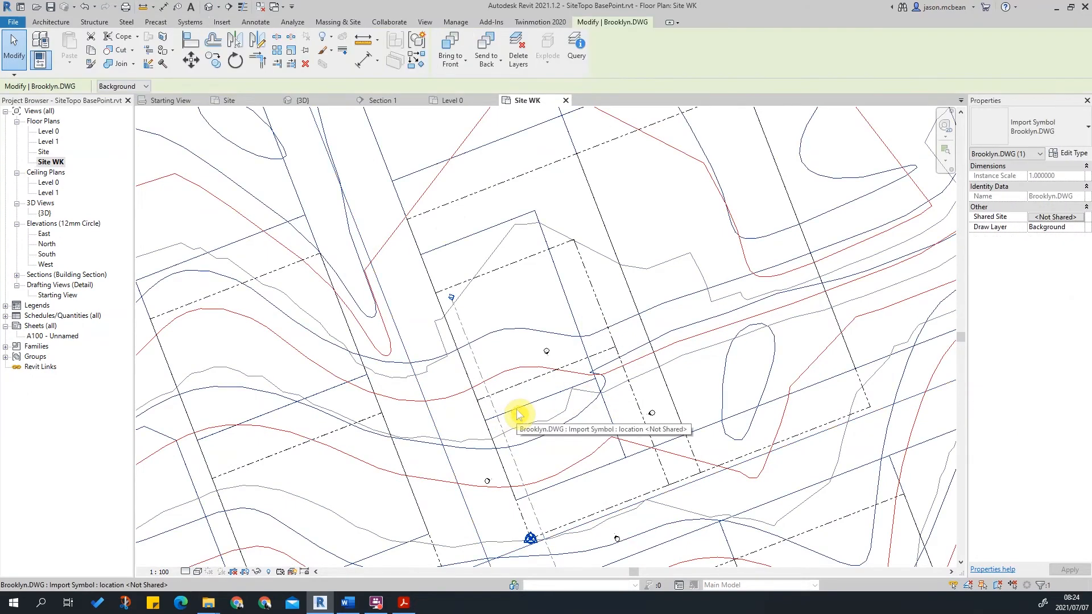
scroll(518, 414, "down", 5)
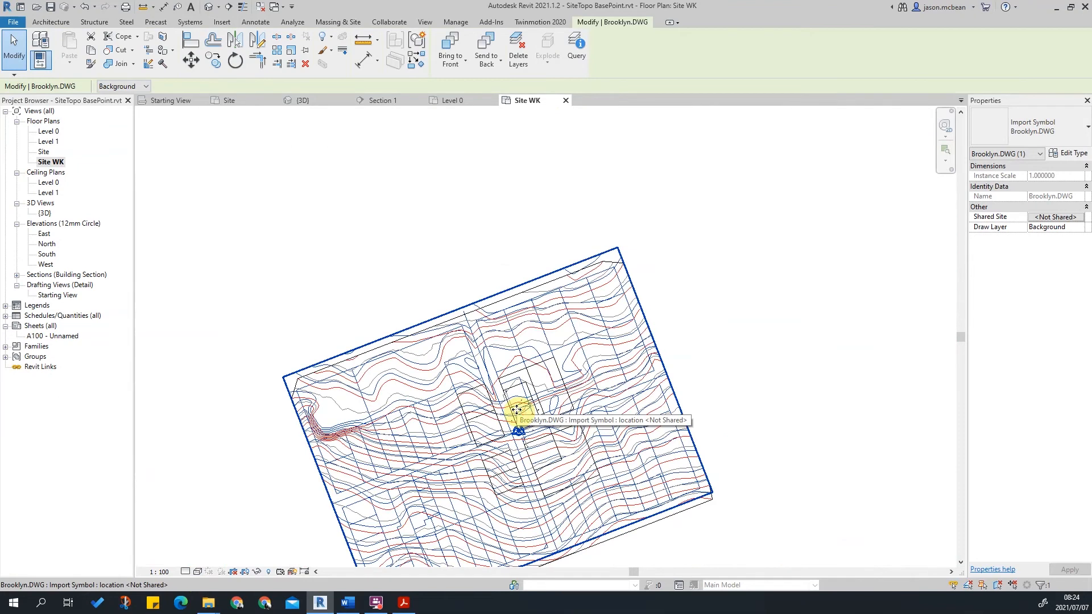
scroll(518, 412, "up", 5)
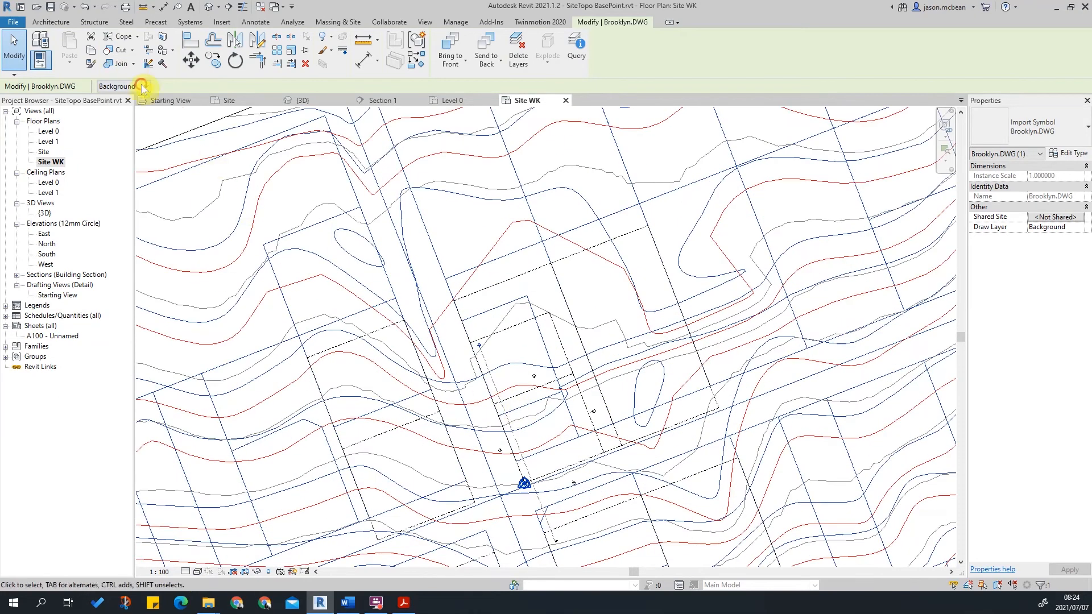
left_click(130, 106)
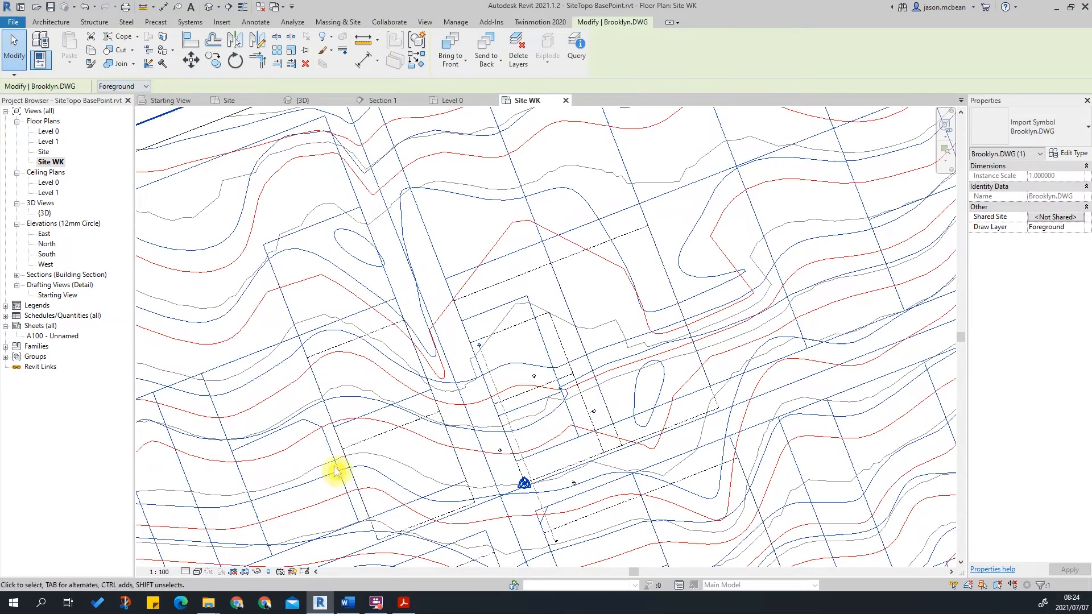
Set the view's visual style to Hidden Line.
scroll(529, 361, "down", 3)
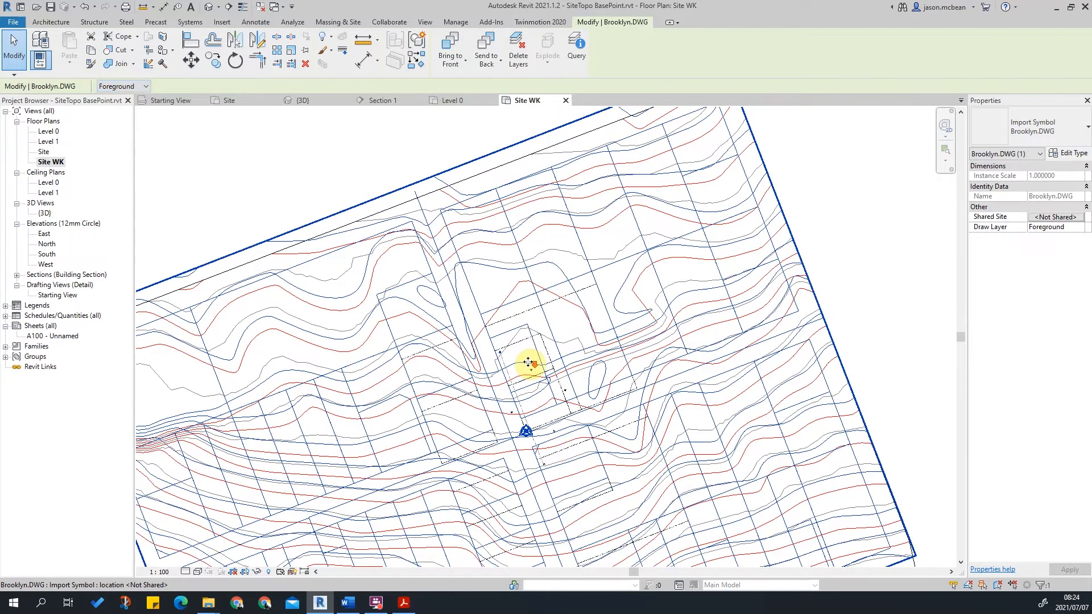
left_click(198, 572)
left_click(213, 525)
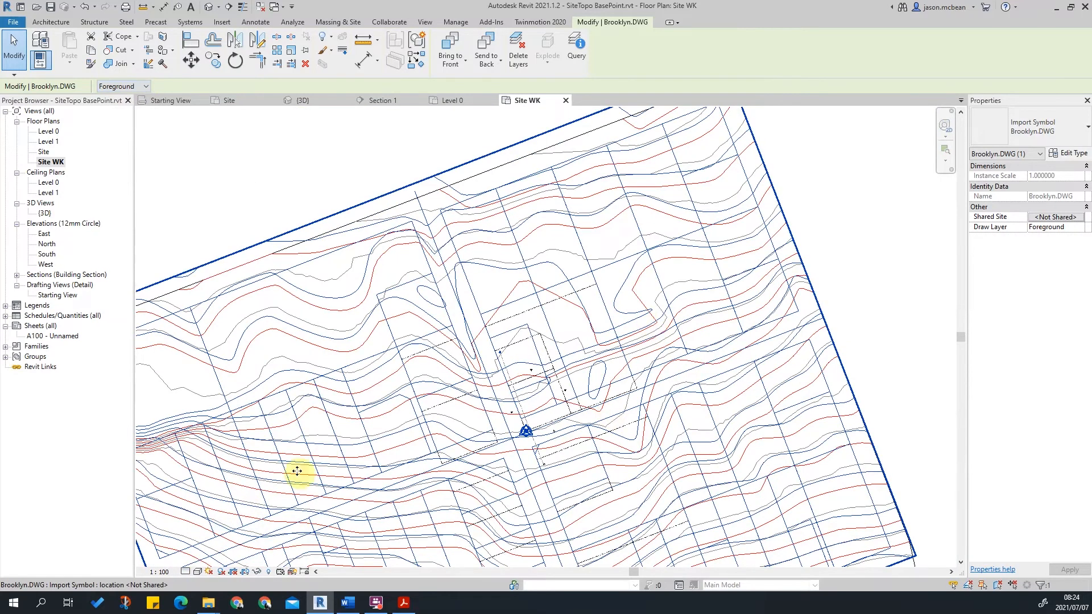
key("Escape")
Examine the topography surface's edges and position relative to the linked drawing.
scroll(774, 199, "down", 2)
scroll(773, 125, "up", 4)
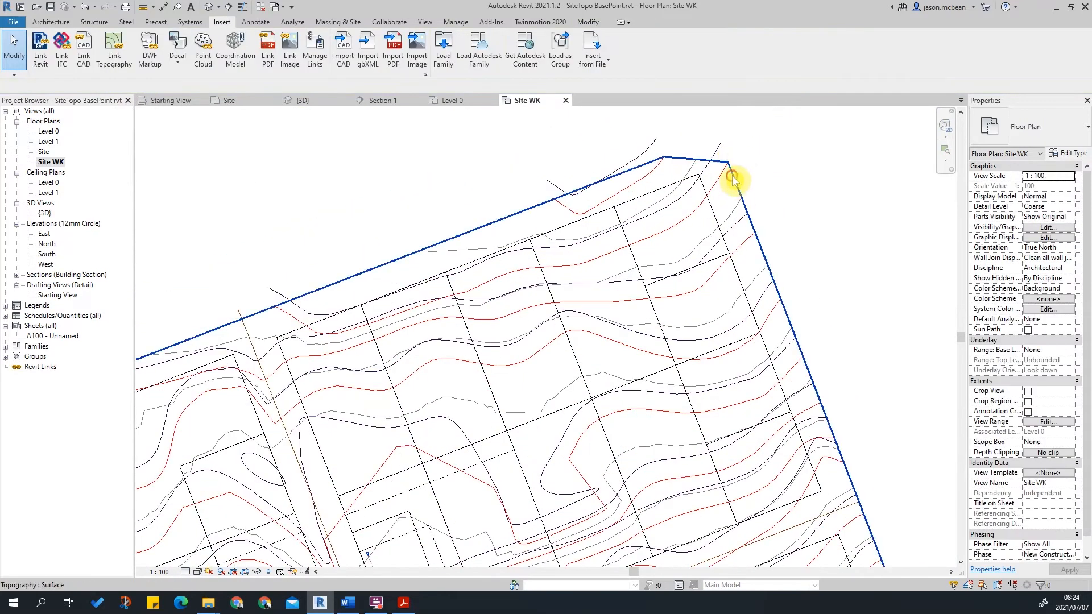
left_click(734, 181)
scroll(698, 229, "down", 3)
scroll(703, 277, "up", 5)
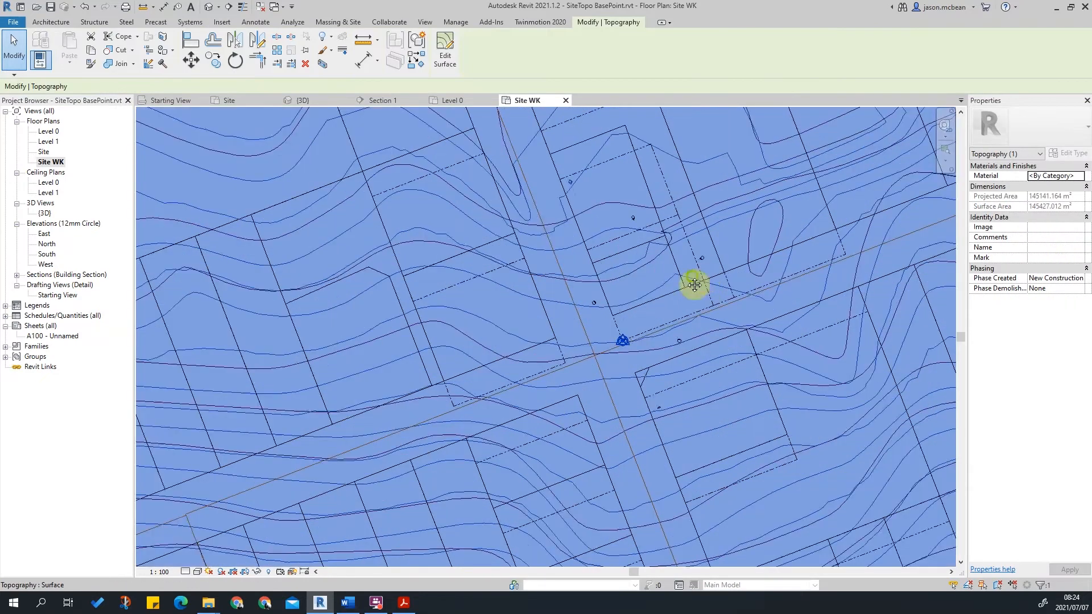
middle_click_drag(702, 277, 588, 283)
scroll(575, 307, "up", 2)
scroll(452, 358, "up", 3)
scroll(601, 326, "down", 2)
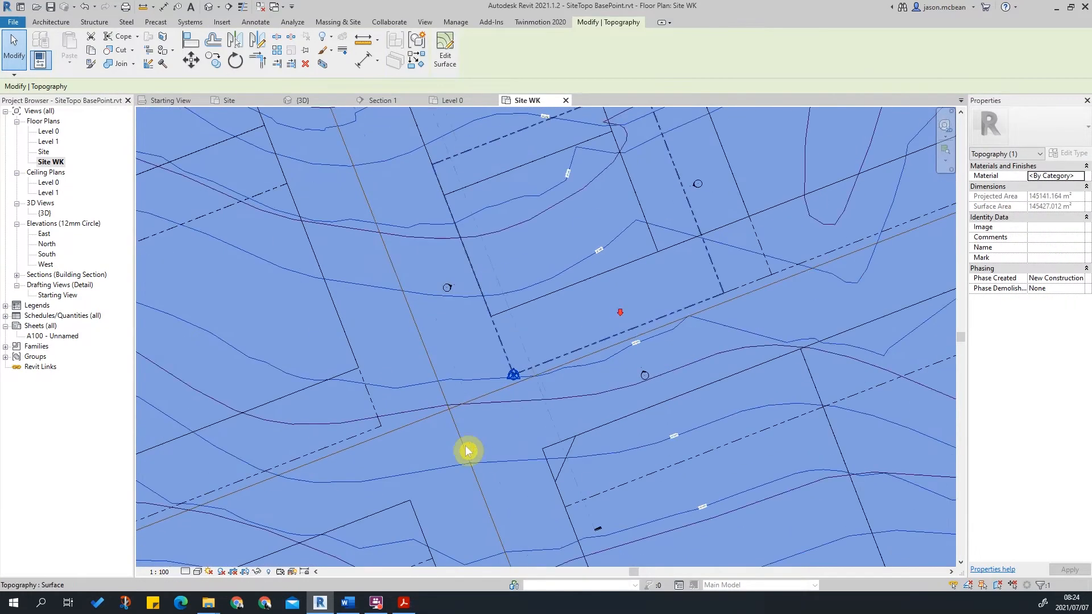
key("Escape")
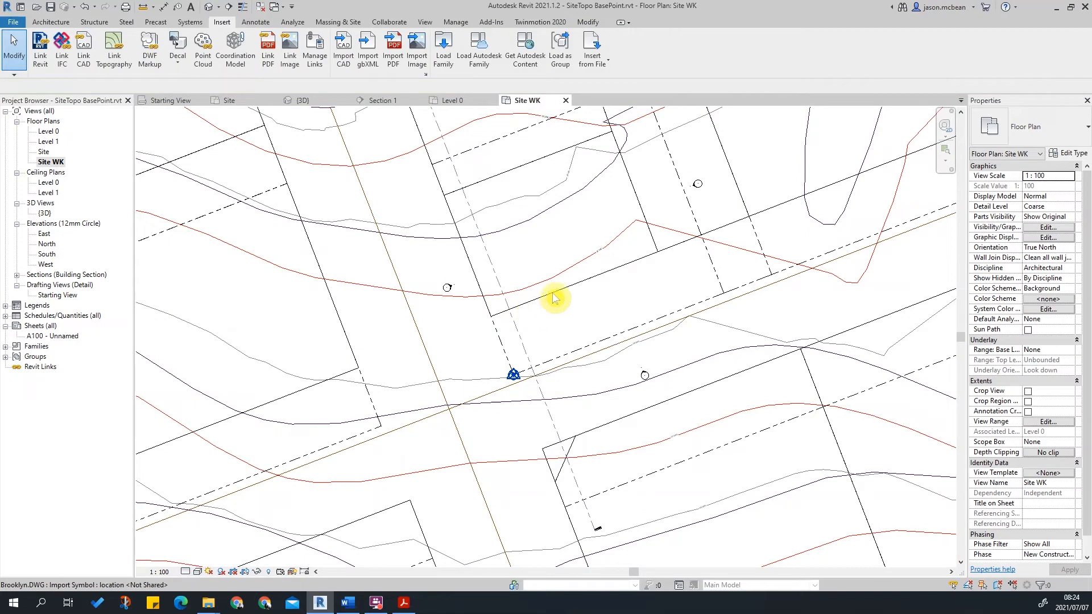
Move the linked Brooklyn.DWG so its property-line corner snaps onto the matching endpoint of the Revit property lines.
left_click(554, 302)
left_click(490, 317)
scroll(513, 376, "up", 2)
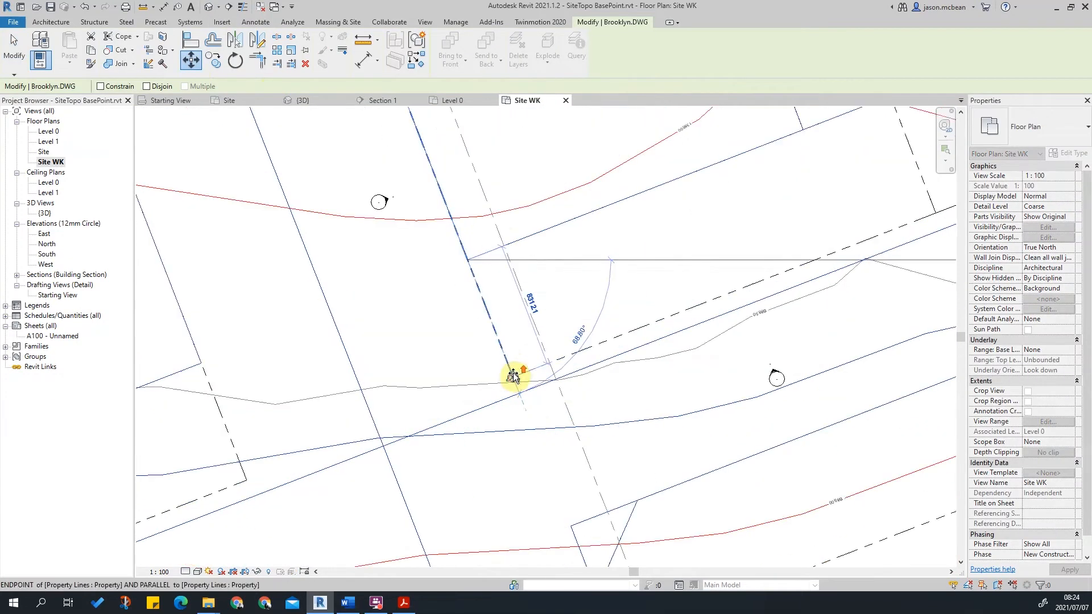
scroll(514, 375, "up", 4)
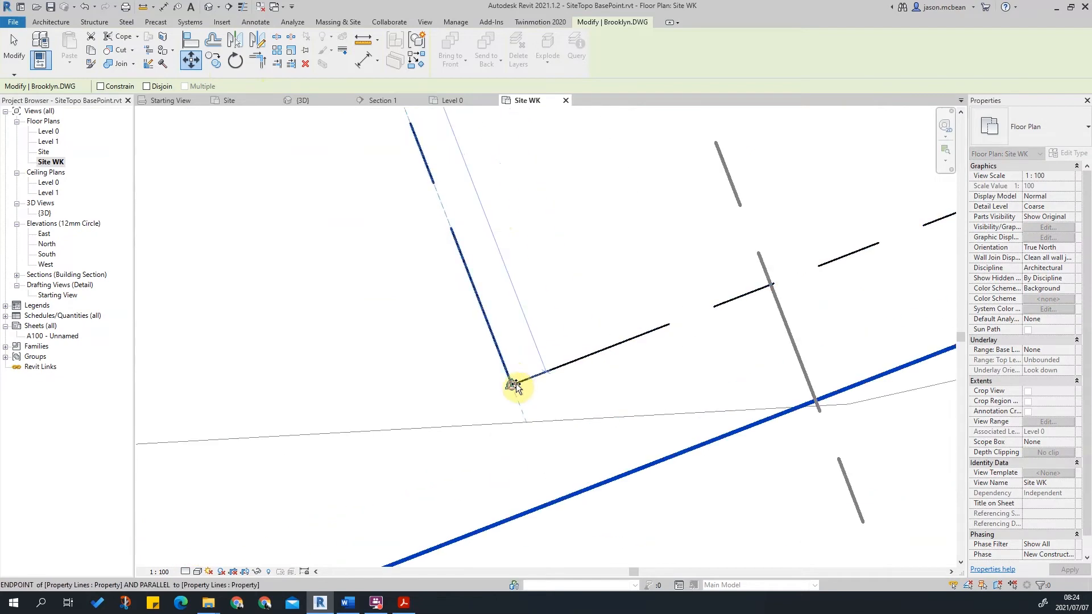
left_click(515, 386)
scroll(602, 272, "down", 4)
left_click(538, 425)
scroll(496, 356, "down", 6)
middle_click_drag(509, 343, 368, 400)
left_click(397, 153)
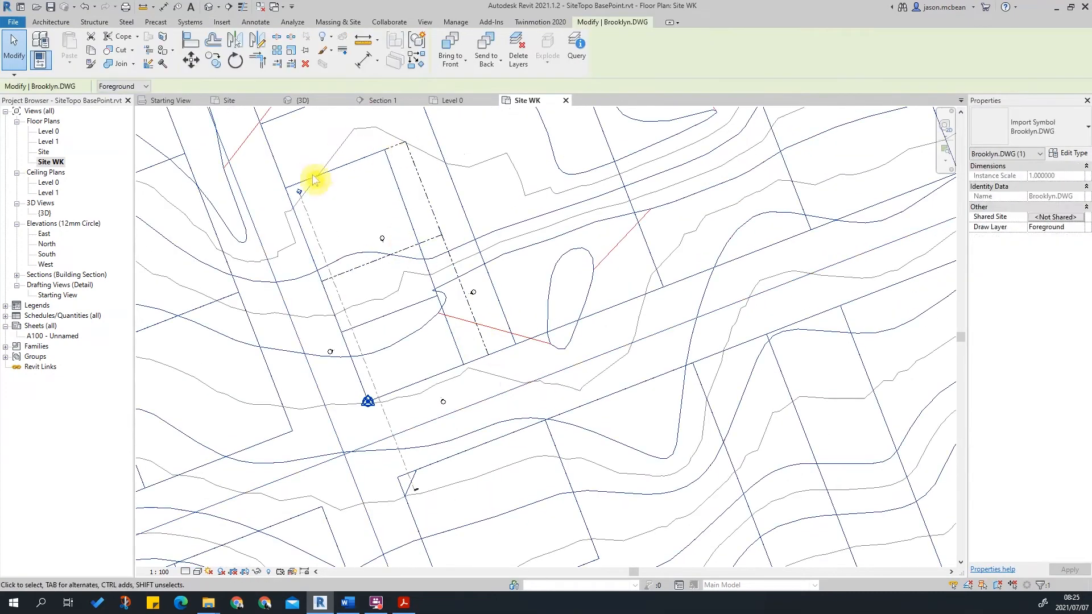
Inspect how the linked drawing's lines align with the Revit property lines and base point.
left_click(449, 348)
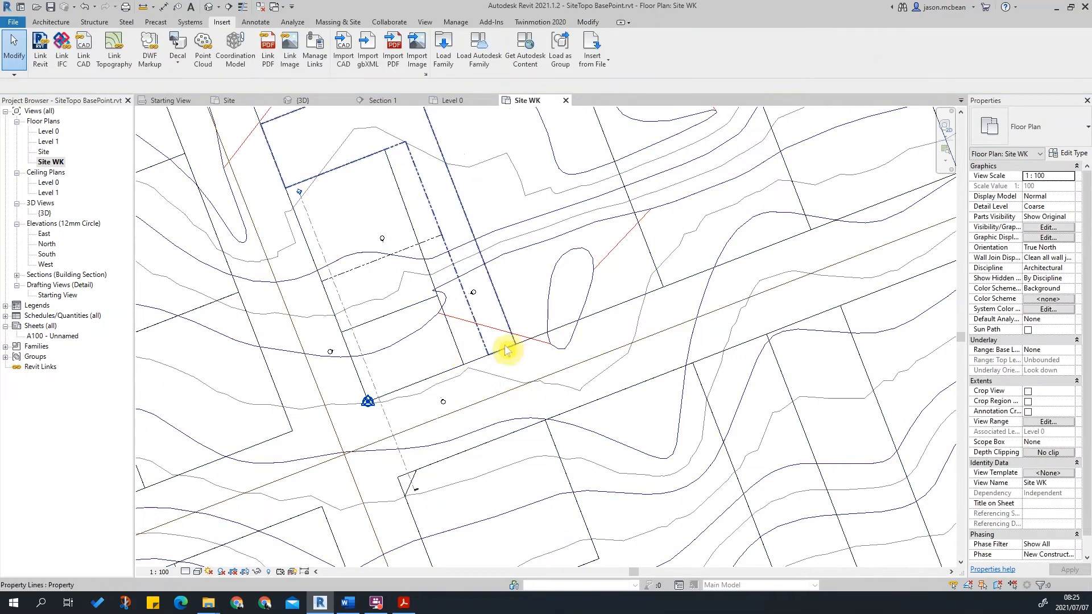
scroll(426, 369, "down", 2)
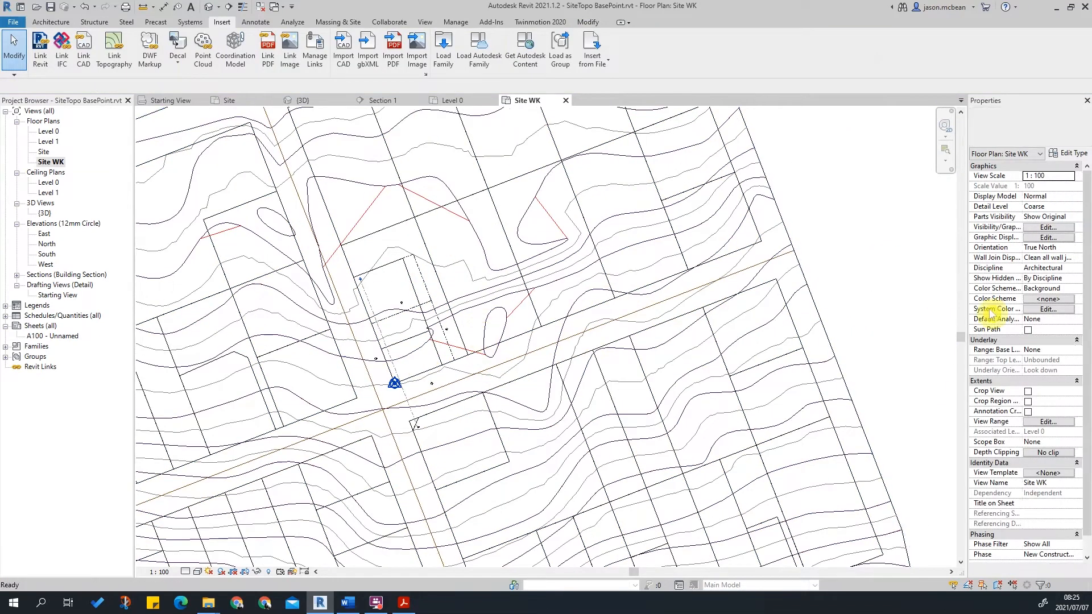
scroll(421, 341, "up", 2)
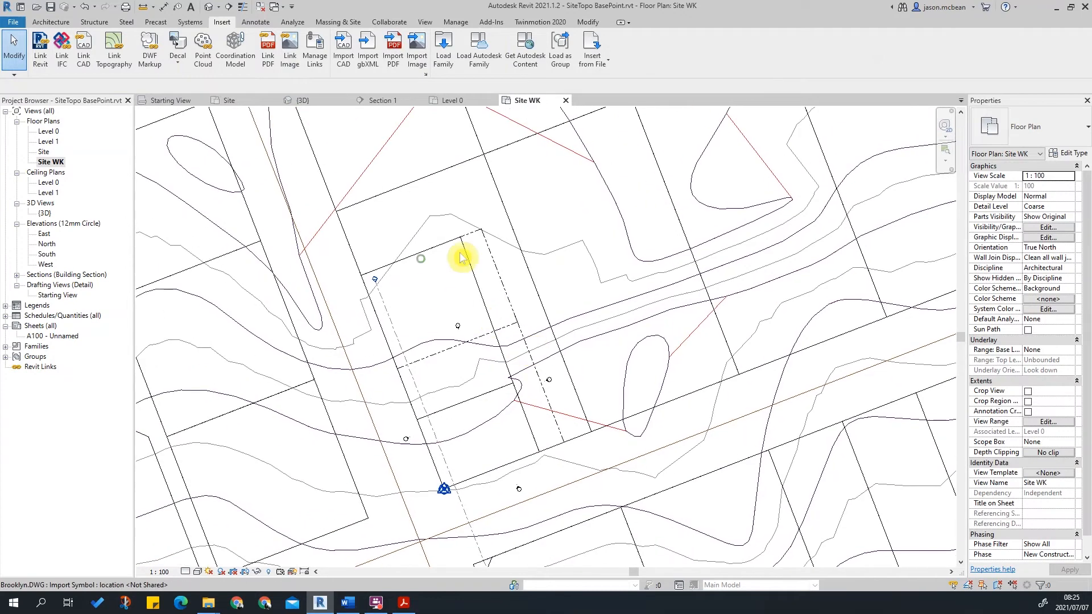
scroll(510, 408, "up", 1)
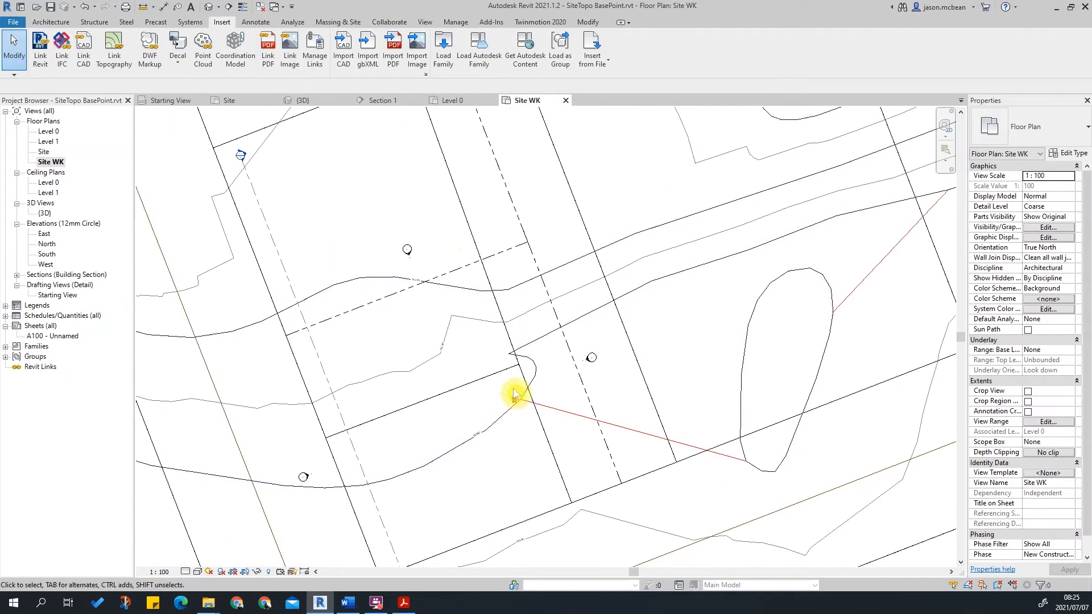
scroll(484, 298, "down", 1)
scroll(480, 282, "up", 1)
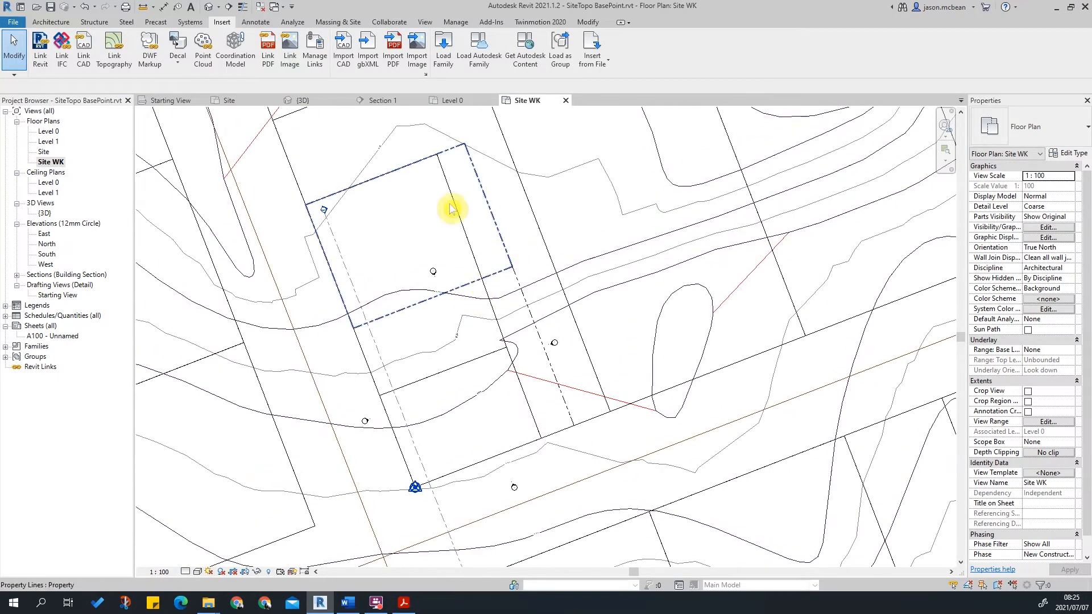
left_click(516, 280)
left_click(483, 336)
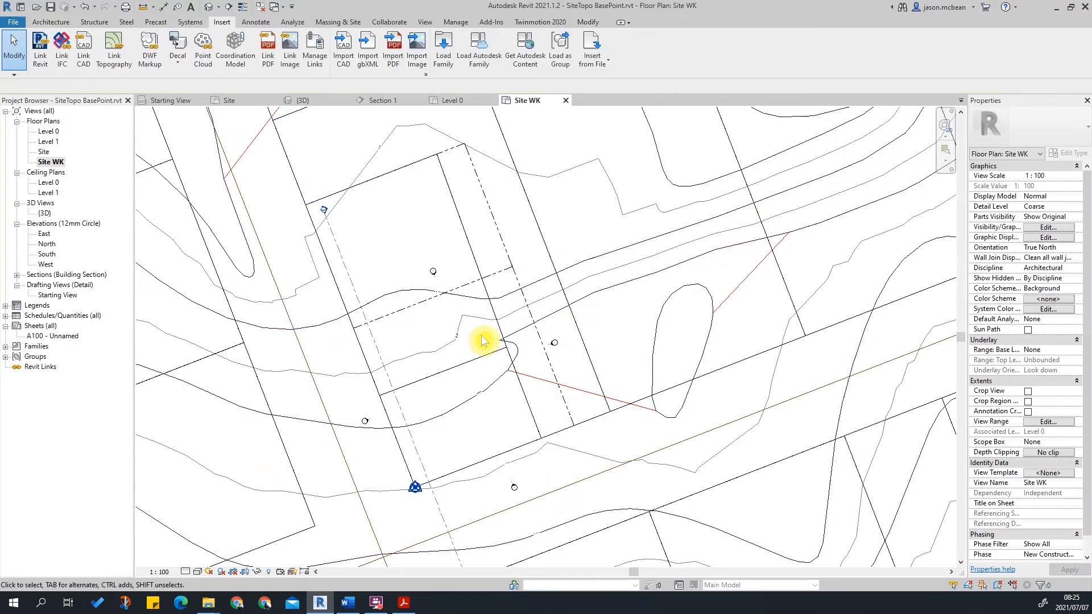
scroll(503, 249, "down", 3)
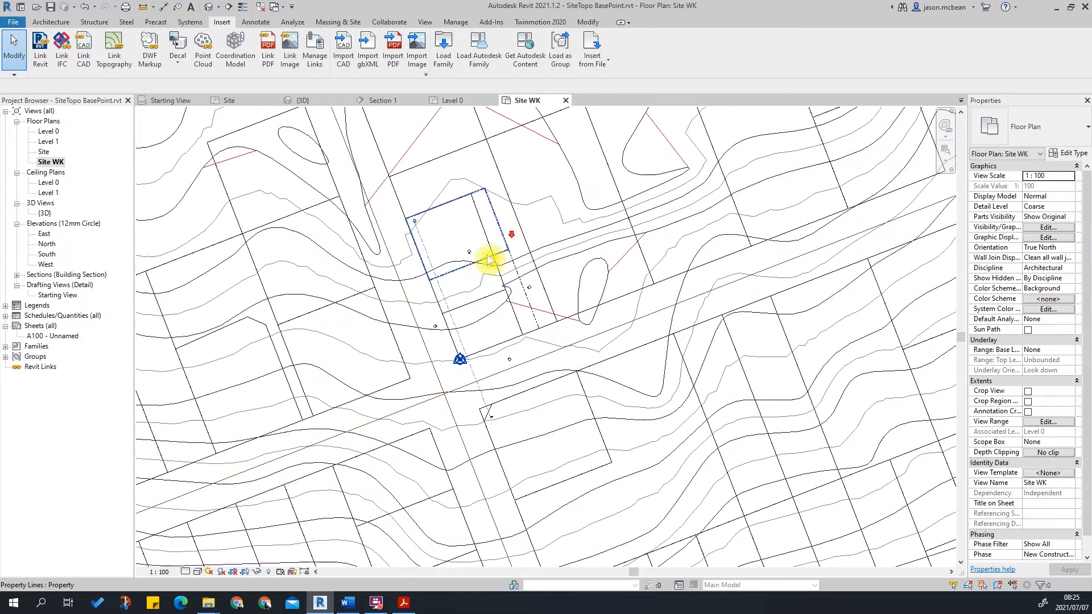
scroll(478, 260, "up", 3)
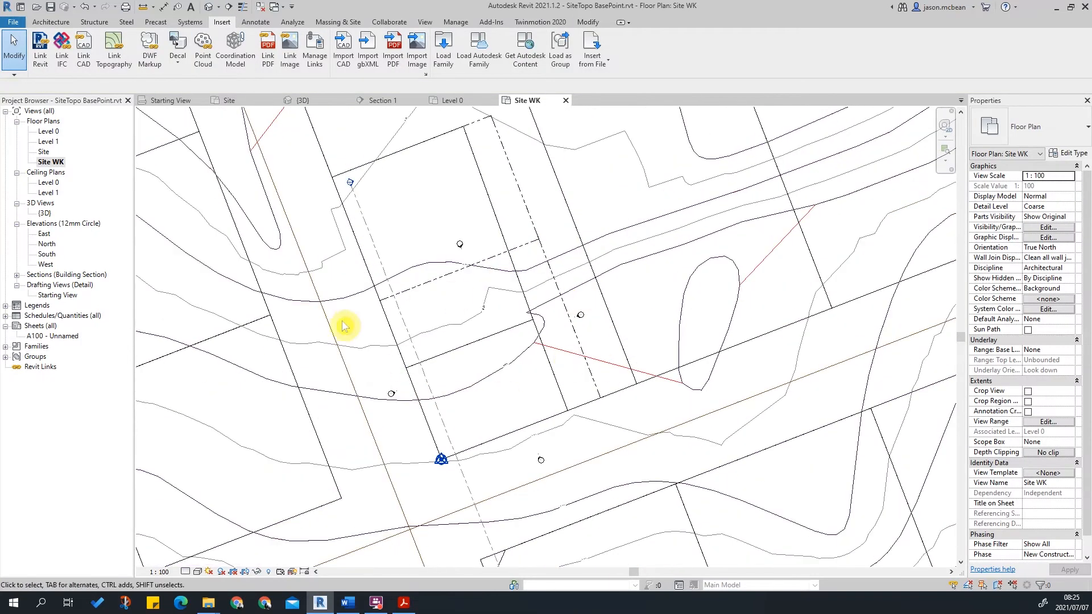
Inspect the property lines and the topography surface boundary in the Site WK view.
left_click(385, 325)
scroll(556, 309, "down", 3)
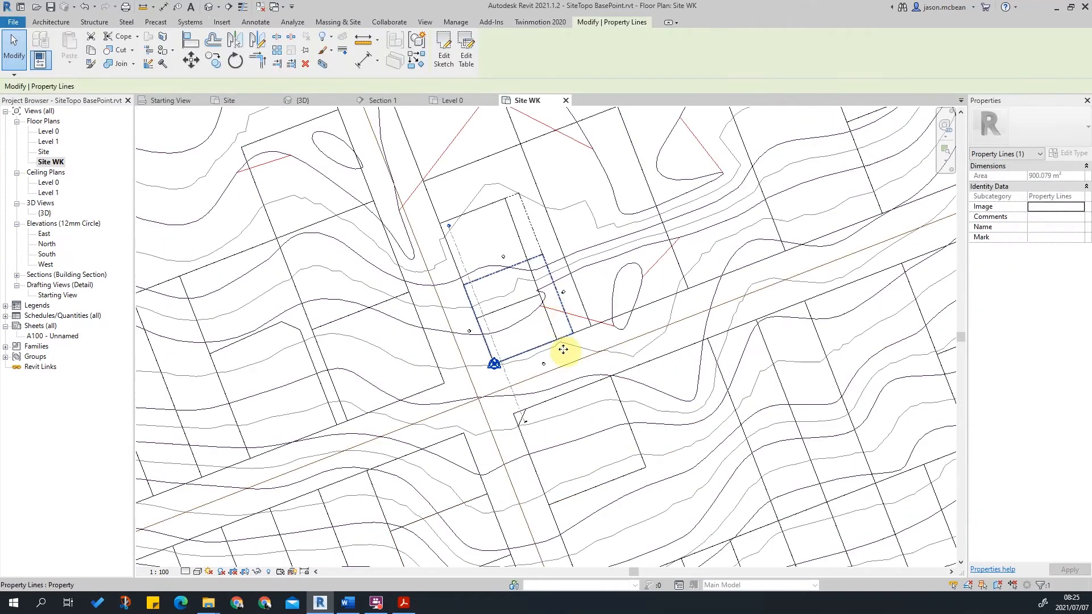
left_click(561, 349)
middle_click_drag(615, 373, 603, 327)
scroll(460, 366, "down", 4)
middle_click_drag(524, 317, 575, 392)
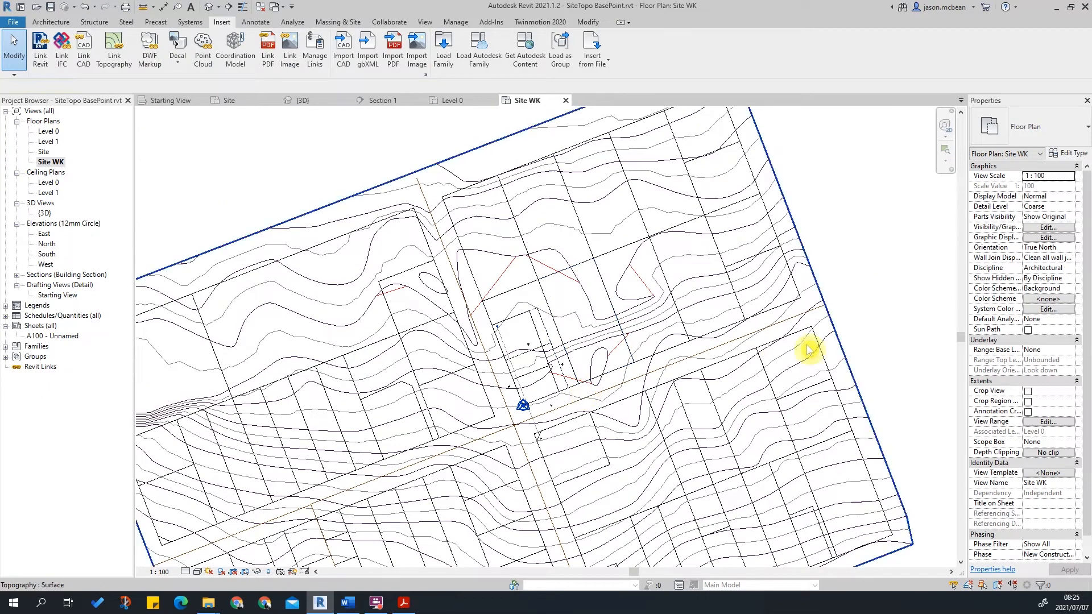
scroll(534, 424, "up", 4)
scroll(479, 380, "down", 5)
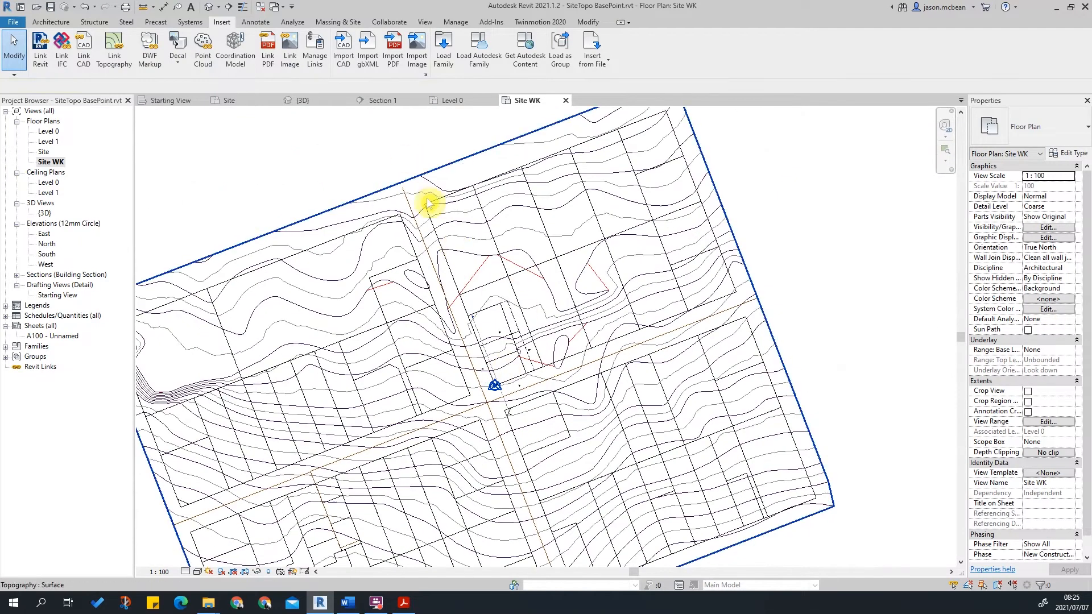
left_click(409, 189)
key("Escape")
left_click(210, 7)
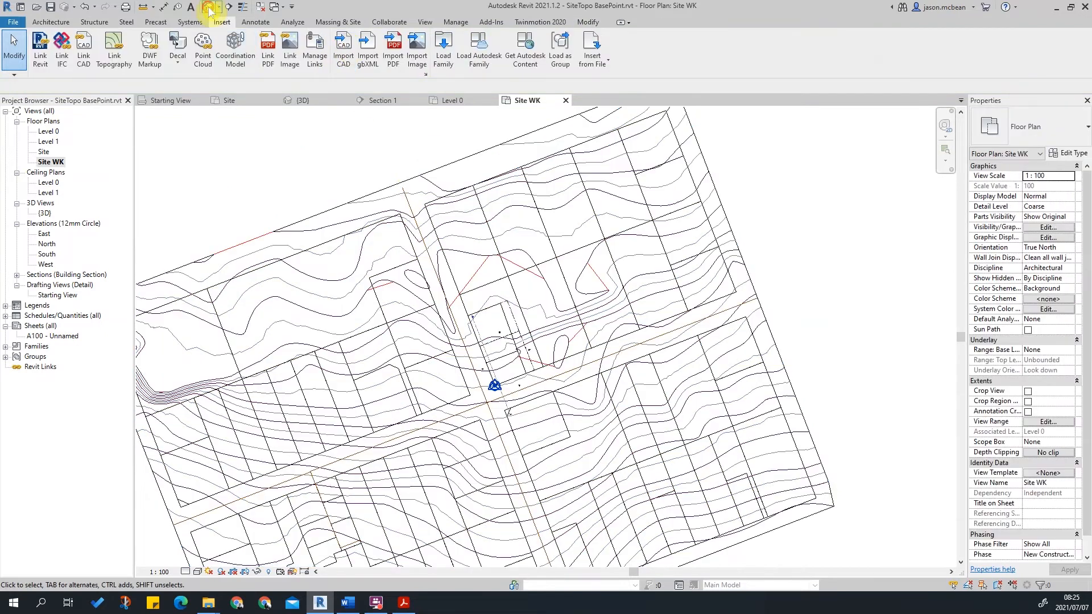
middle_click_drag(512, 261, 526, 216, "shift")
double_click(51, 162)
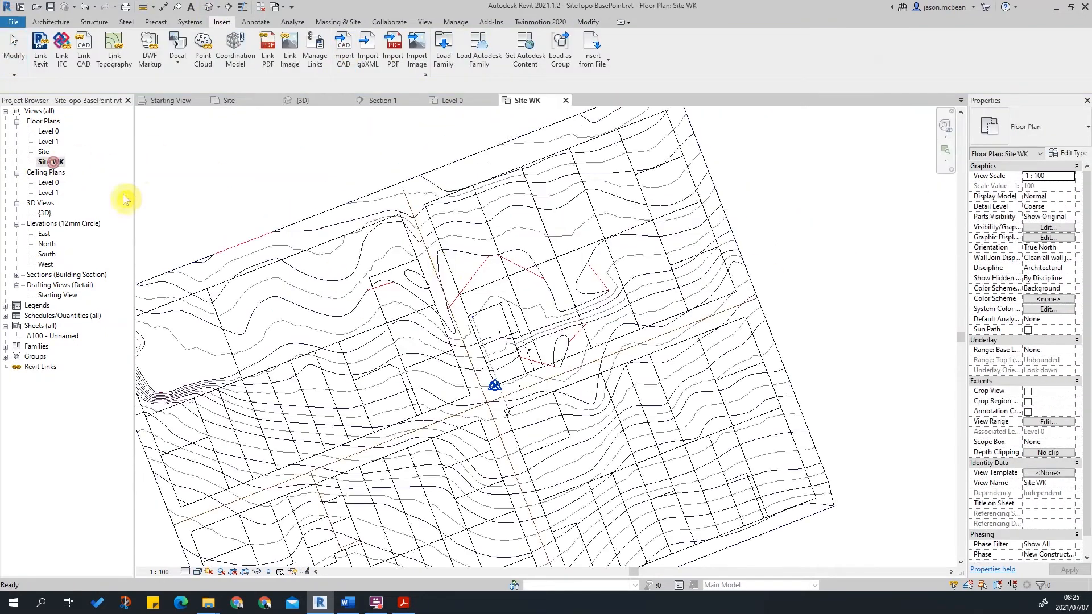
Examine how the property lines and base point sit among the linked drawing's lot and road lines.
scroll(470, 327, "up", 4)
middle_click_drag(533, 428, 531, 307)
scroll(510, 382, "down", 2)
scroll(464, 210, "up", 1)
scroll(475, 232, "down", 3)
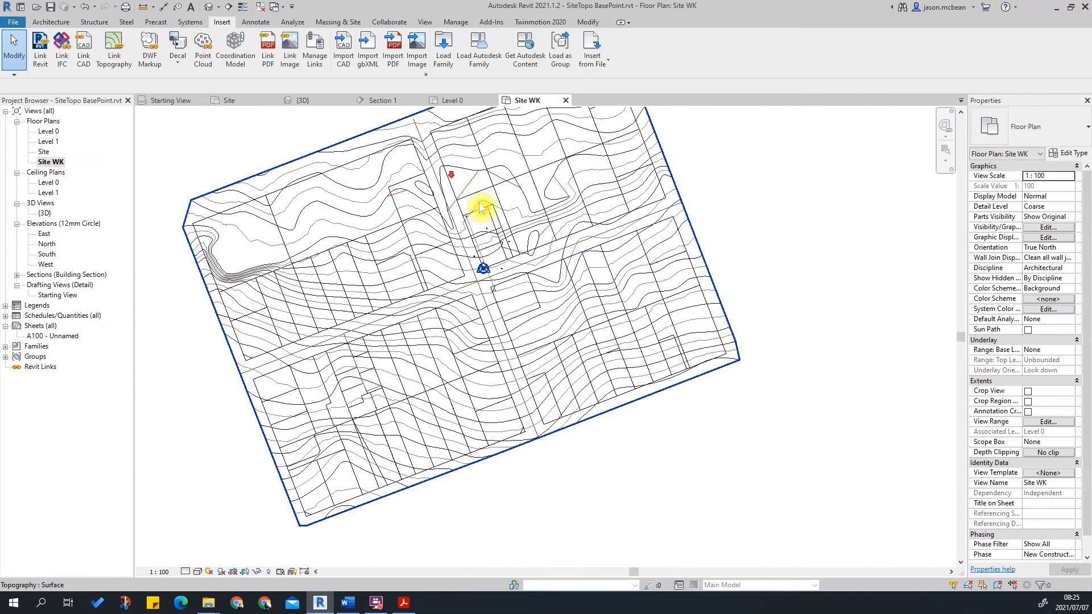
scroll(470, 152, "up", 3)
middle_click_drag(565, 497, 521, 389)
scroll(521, 389, "up", 2)
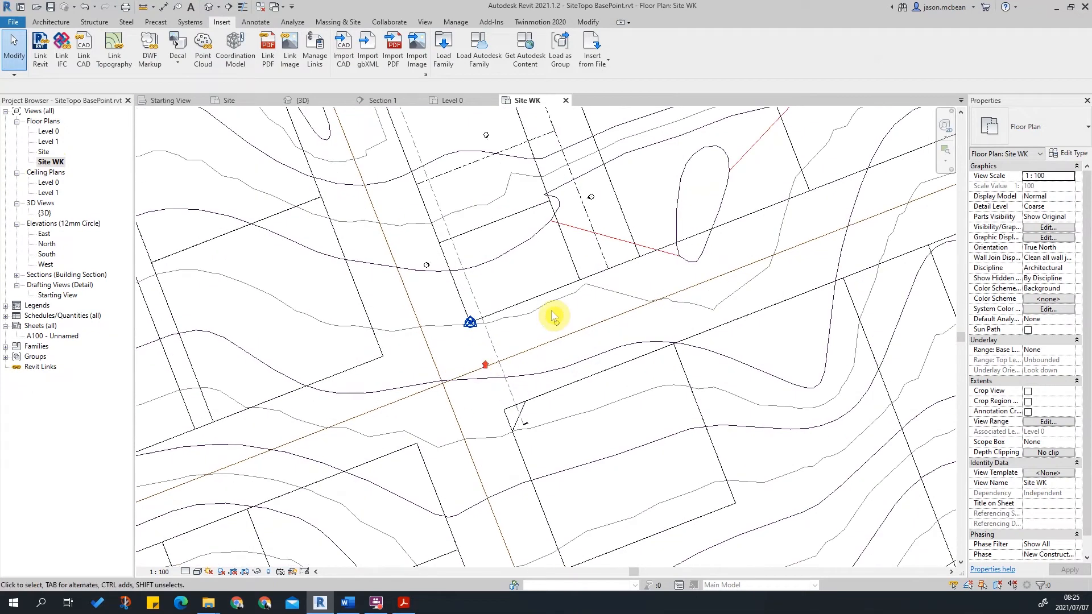
scroll(554, 314, "down", 2)
scroll(456, 346, "up", 2)
scroll(399, 398, "down", 2)
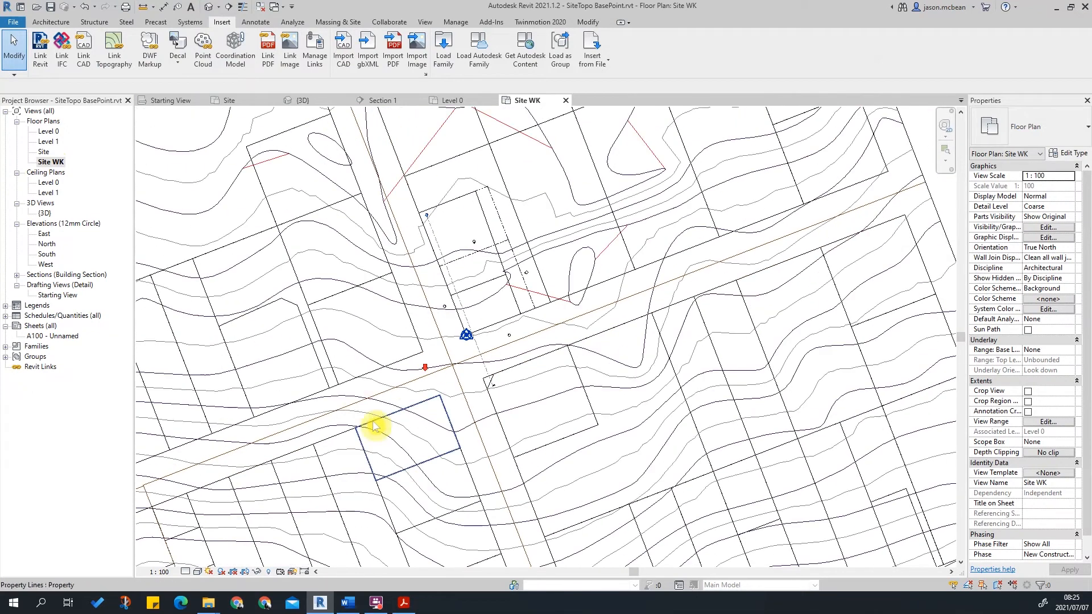
middle_click_drag(385, 391, 401, 384)
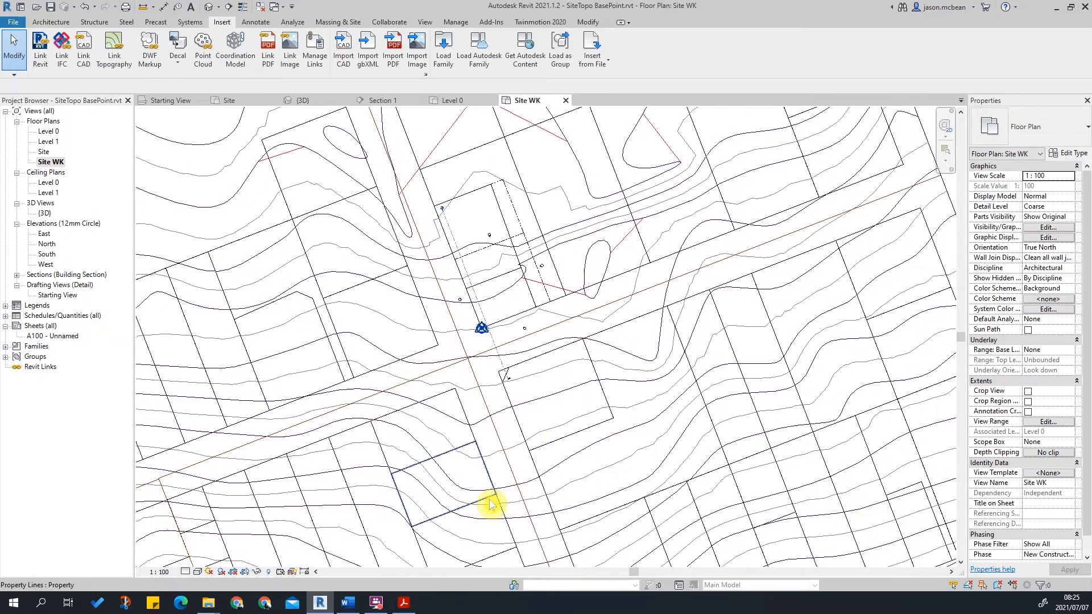
middle_click_drag(498, 268, 506, 303)
scroll(472, 366, "up", 2)
scroll(586, 300, "down", 2)
middle_click_drag(666, 317, 496, 324)
middle_click(483, 323)
middle_click(483, 323)
scroll(591, 331, "up", 2)
scroll(590, 334, "up", 2)
middle_click_drag(638, 273, 549, 353)
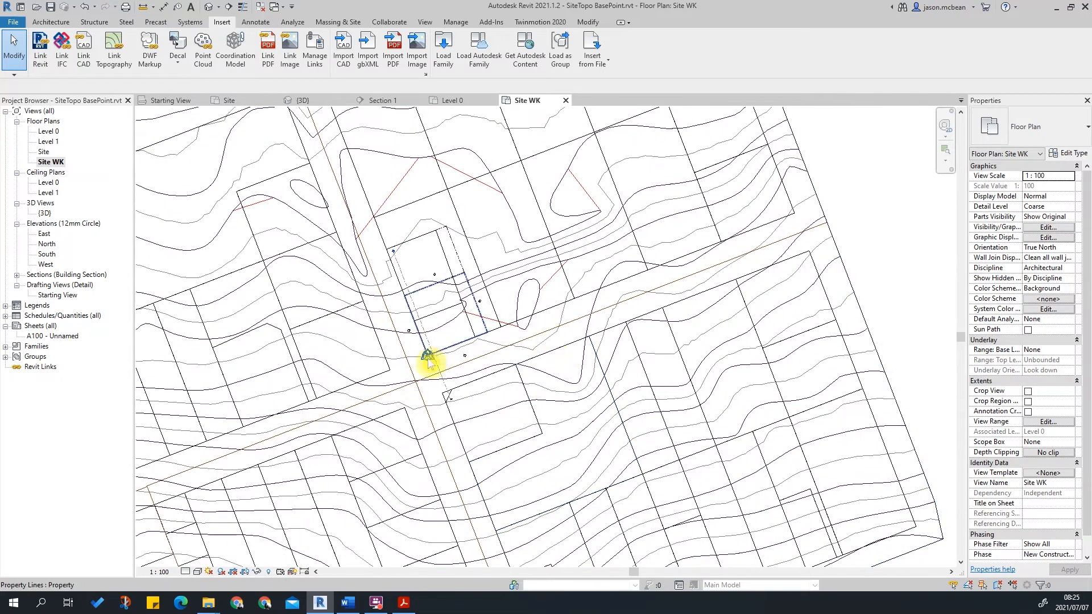
Review the linked Brooklyn.DWG under CAD formats in the Manage Links dialog.
left_click(455, 22)
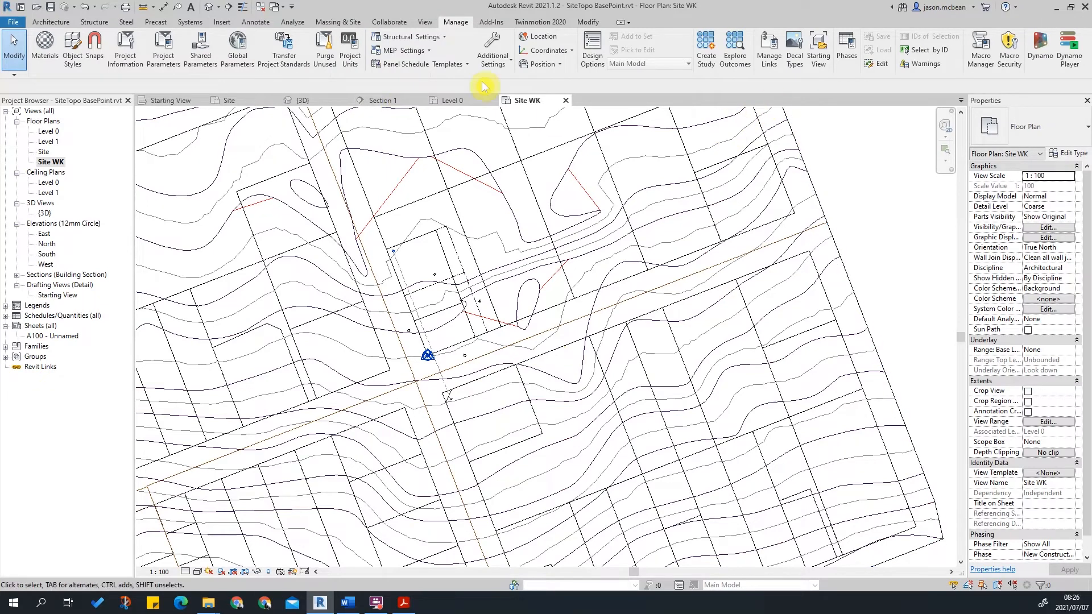
left_click(767, 61)
left_click(250, 106)
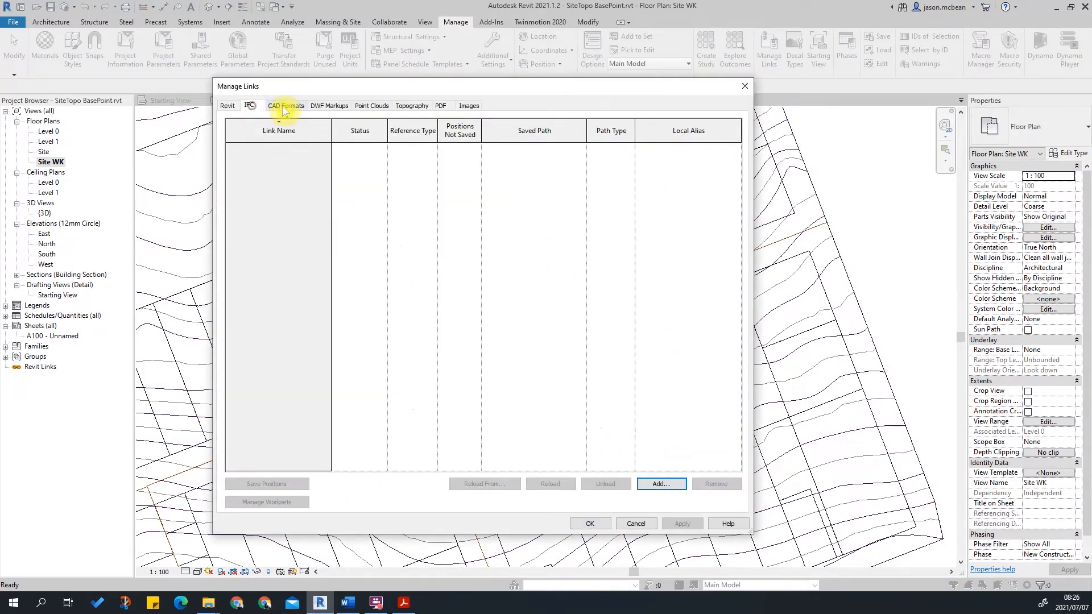
left_click(284, 107)
left_click(237, 147)
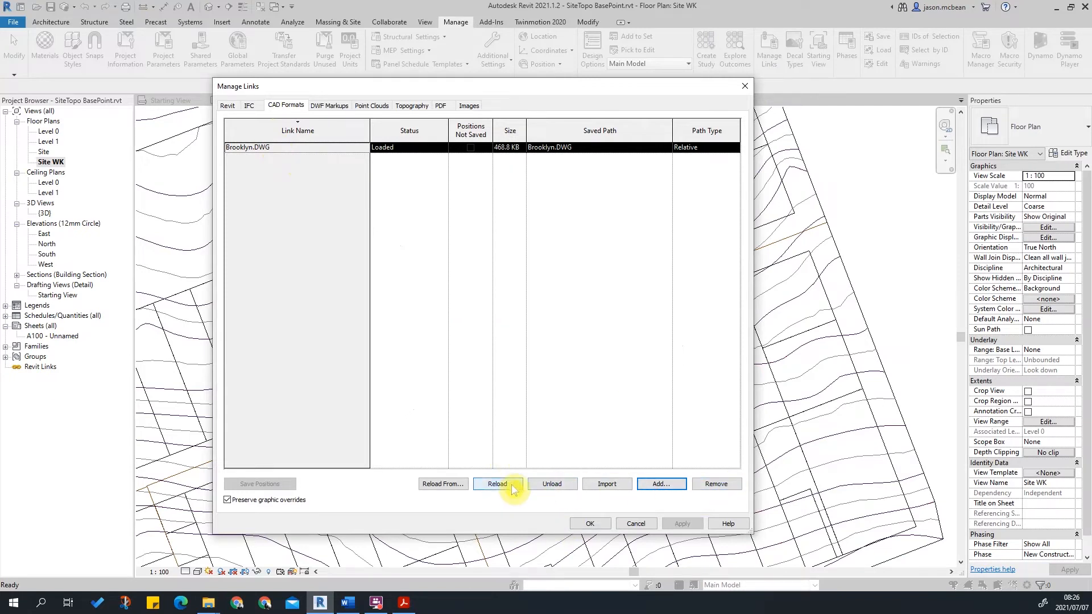
left_click(597, 524)
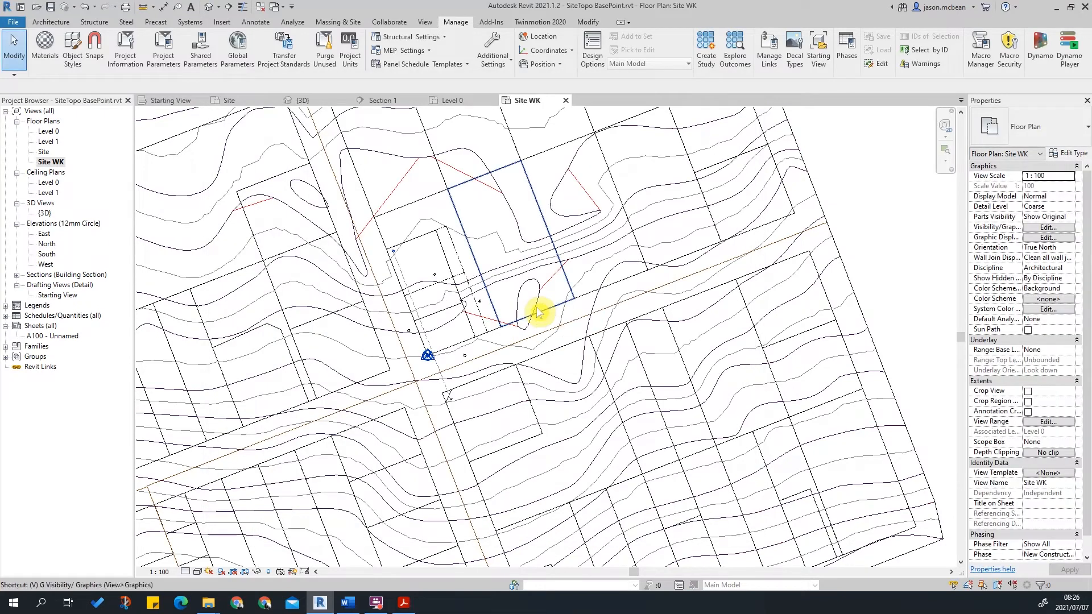
Open the view's Visibility/Graphics overrides and review the Brooklyn.DWG layers and their imported object styles.
key("v")
key("g")
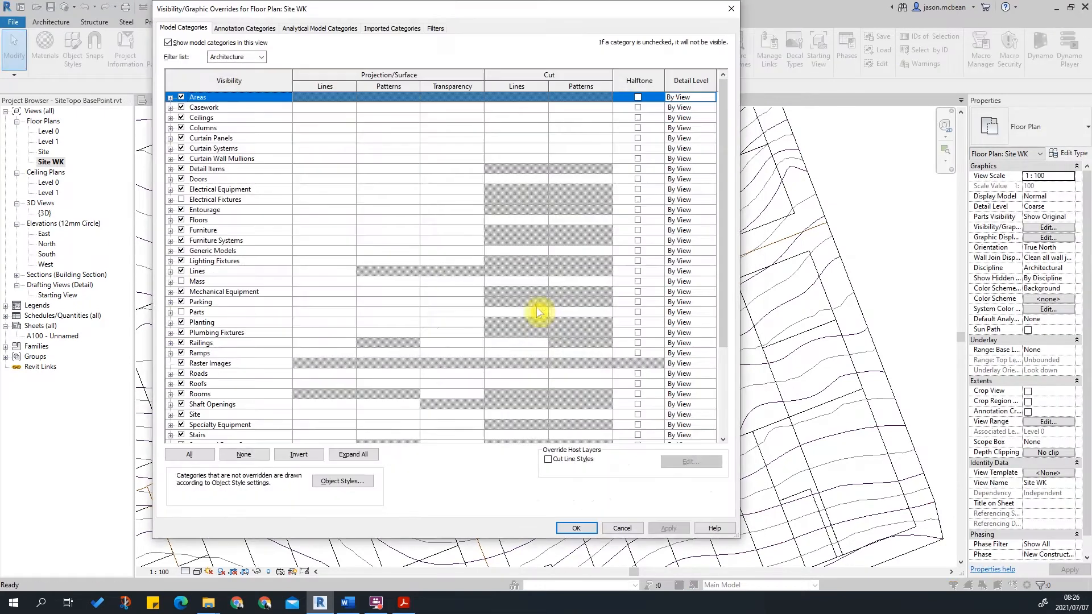
left_click(413, 29)
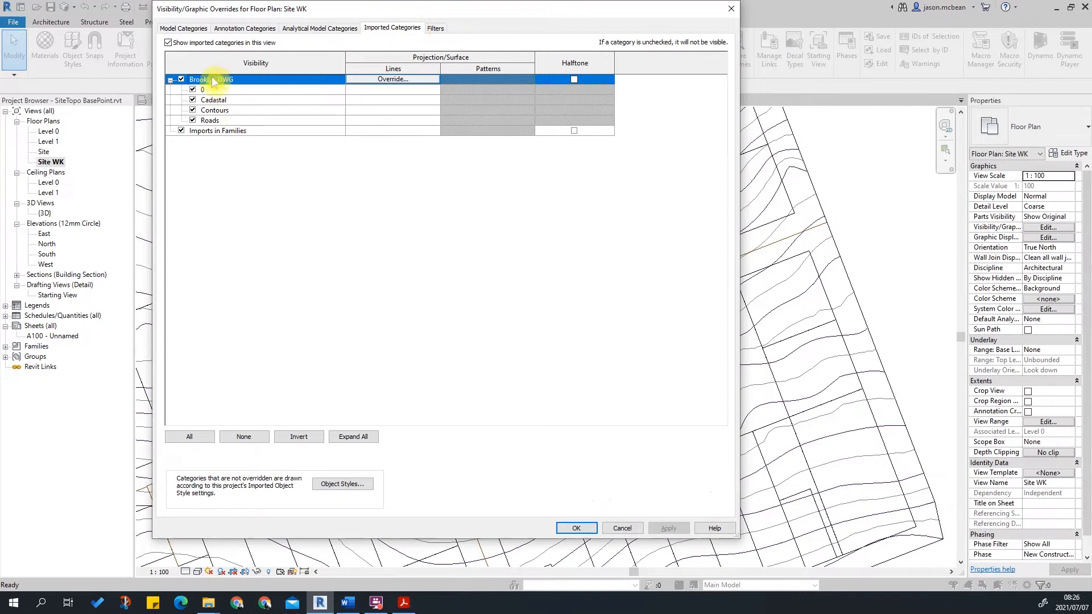
left_click(222, 91)
left_click(241, 121, "shift")
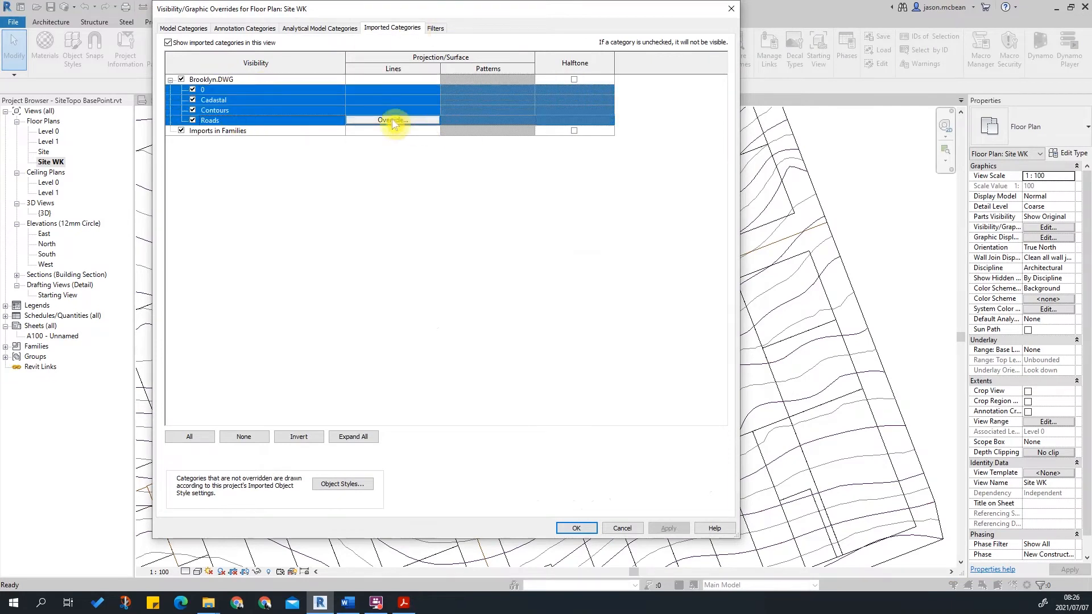
left_click(366, 487)
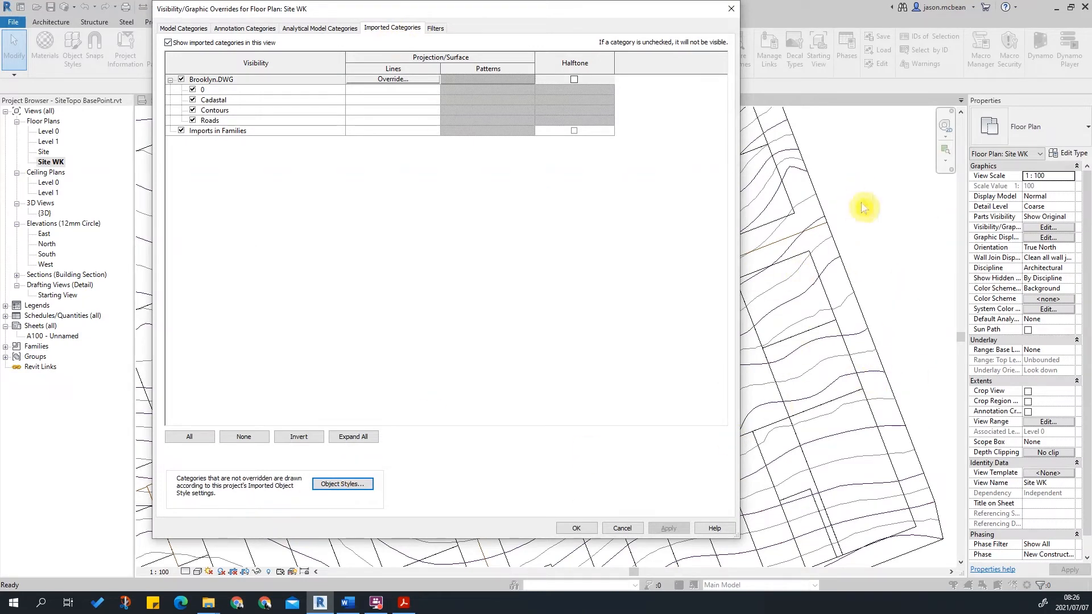
left_click(226, 89)
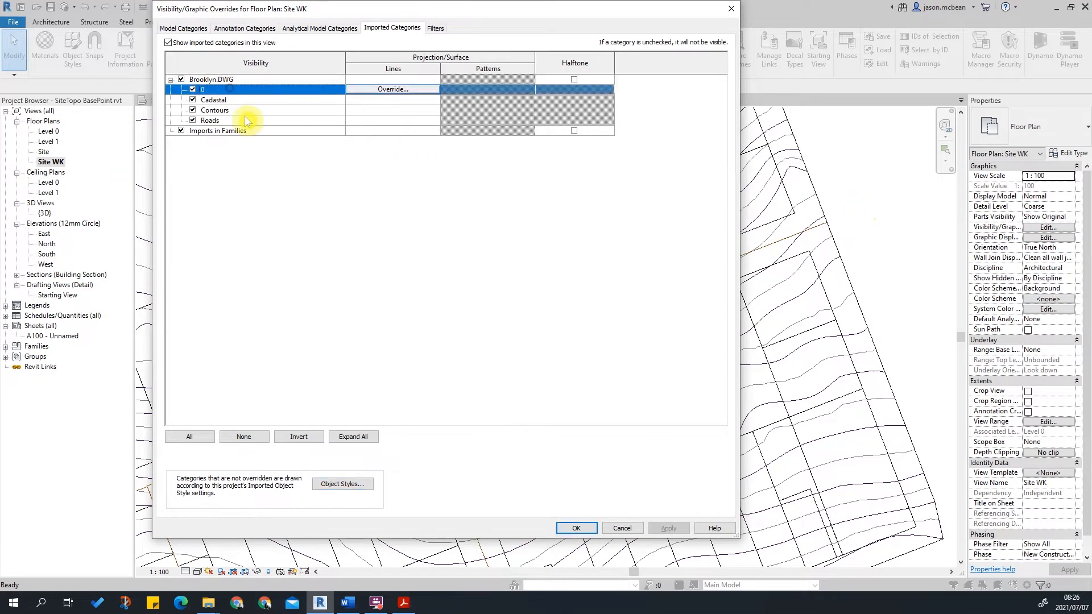
left_click(245, 120, "shift")
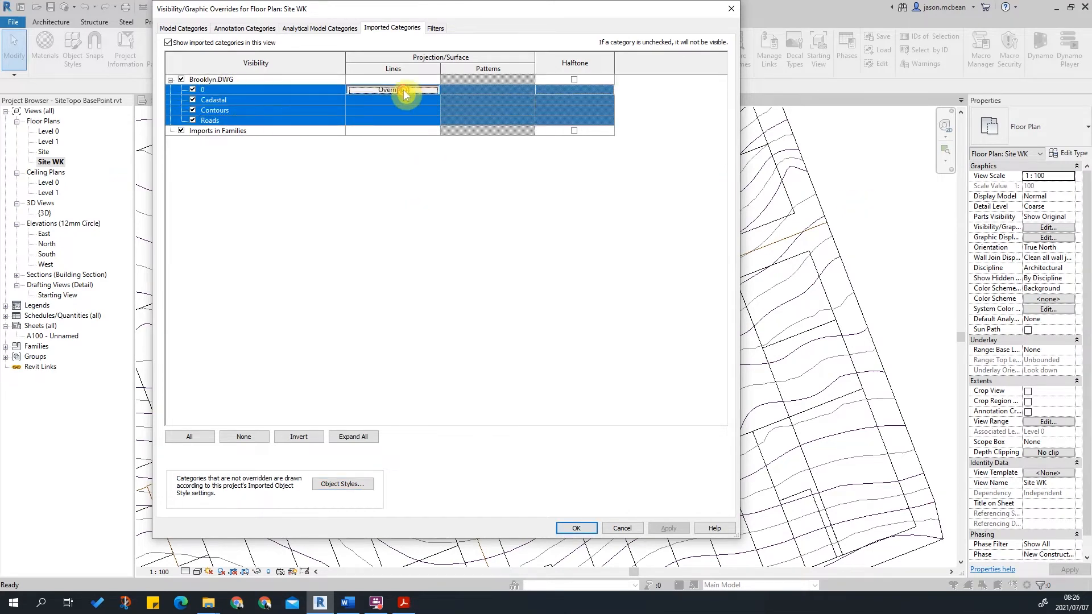
left_click(402, 90)
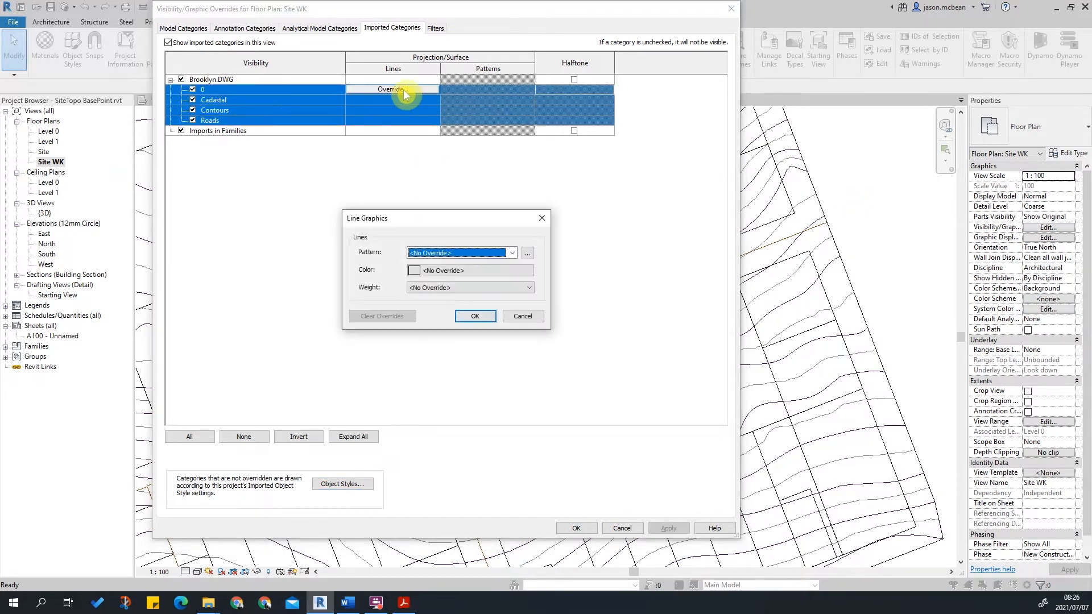
left_click(327, 486)
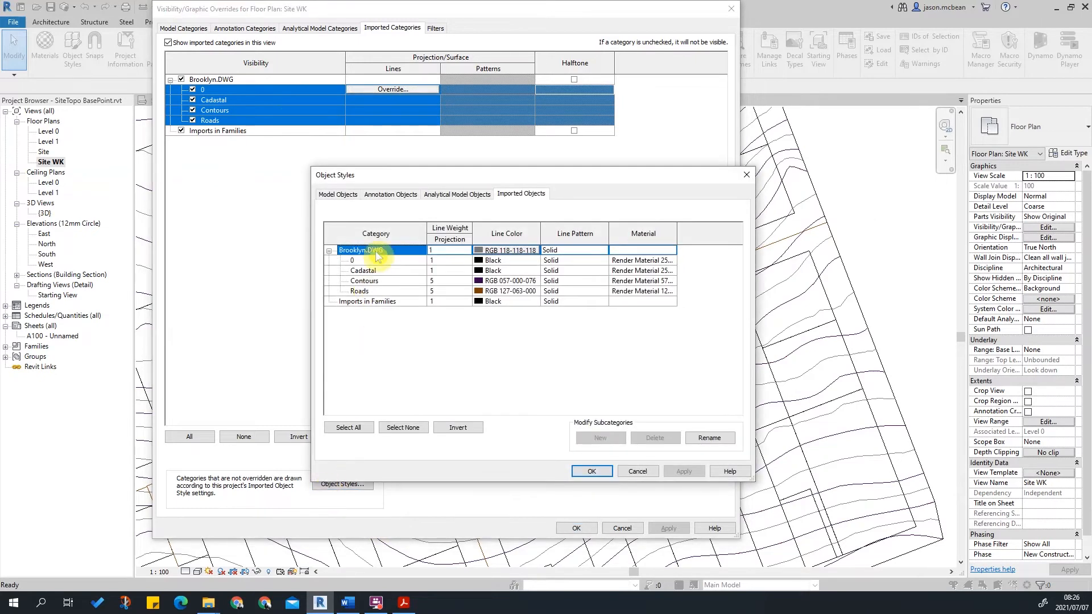
left_click(642, 472)
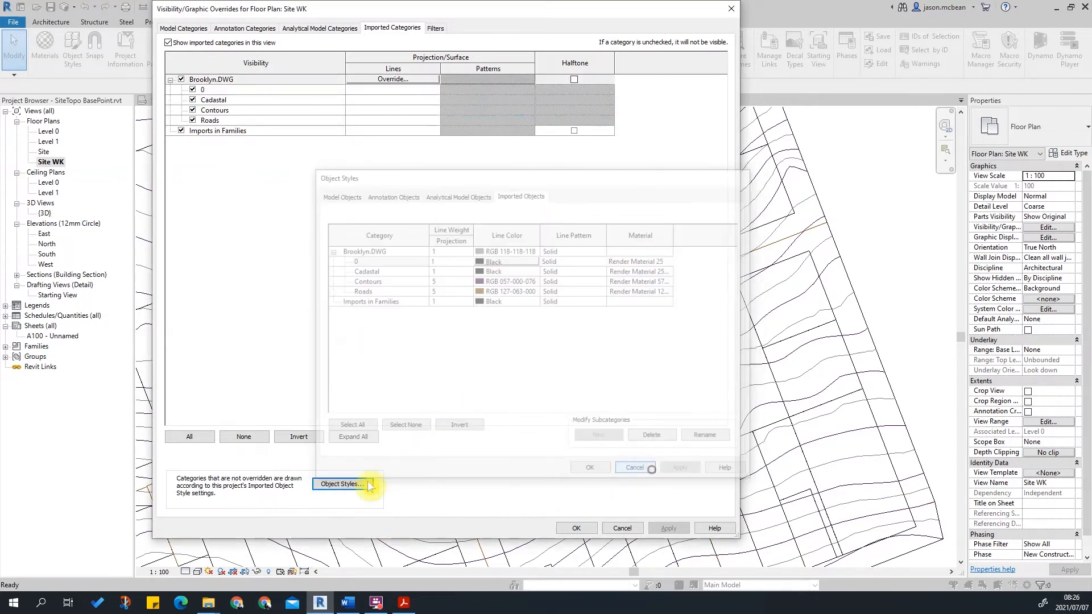
left_click(338, 487)
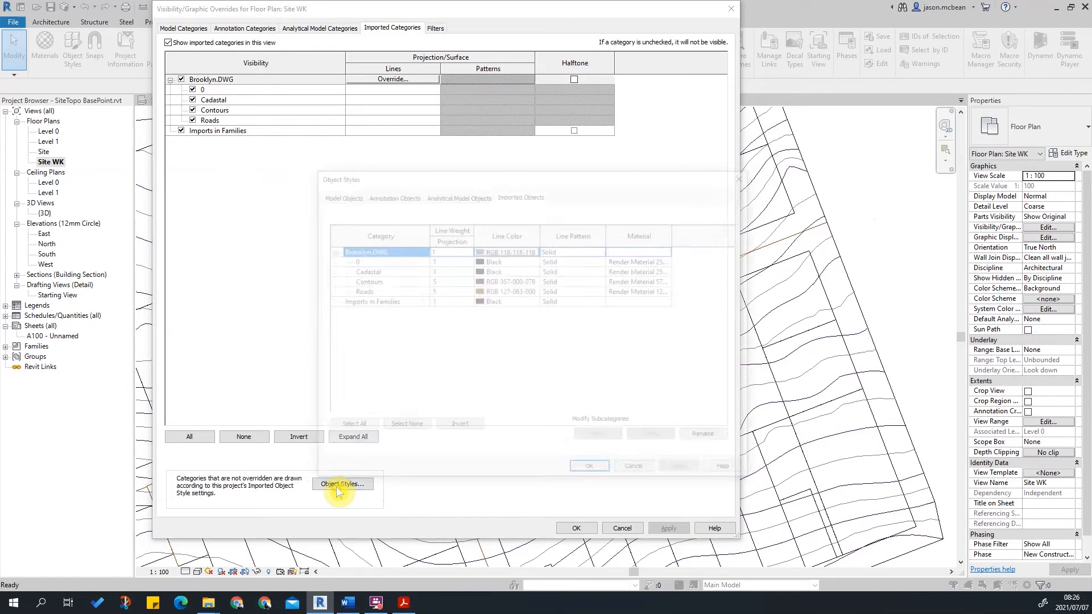
left_click(361, 271)
left_click(359, 261)
left_click(361, 291, "shift")
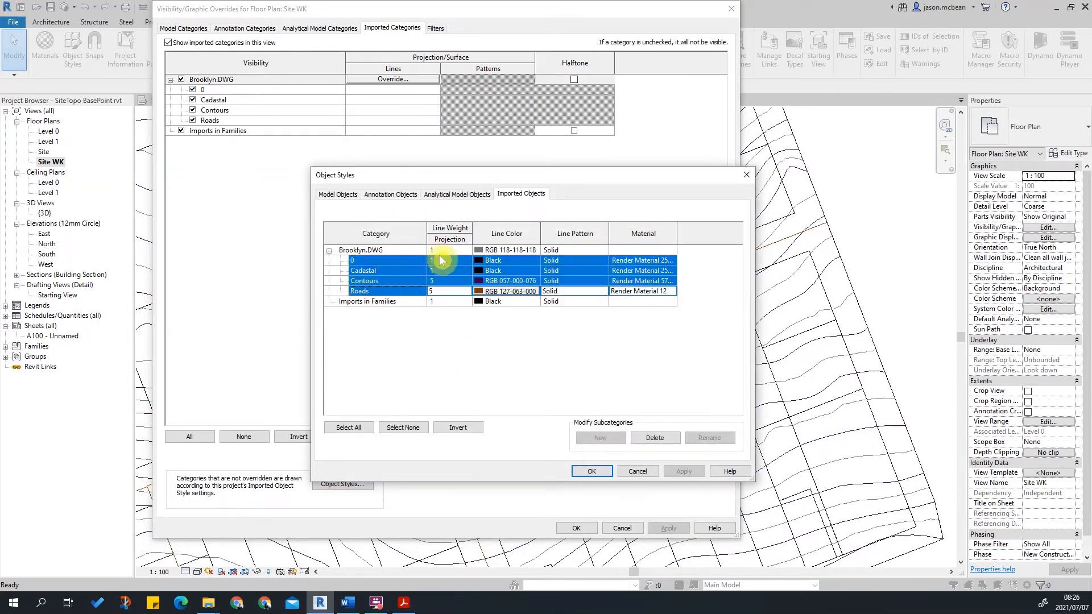
left_click(637, 471)
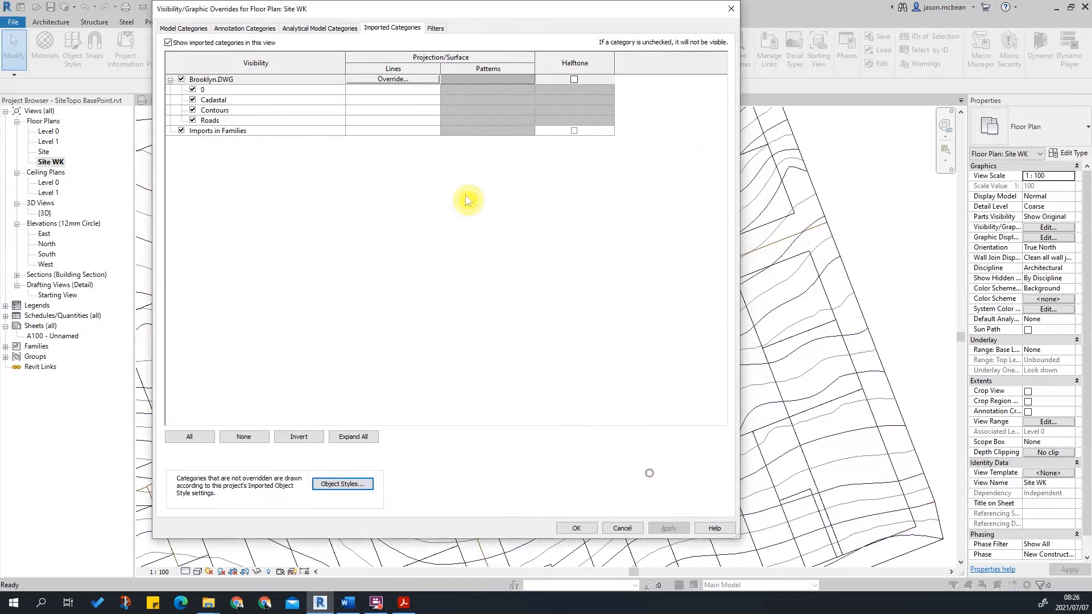
Override the line colour of all Brooklyn.DWG layers to RGB 000-128-192 in this view.
left_click(219, 91)
left_click(224, 121, "shift")
left_click(391, 92)
left_click(392, 90)
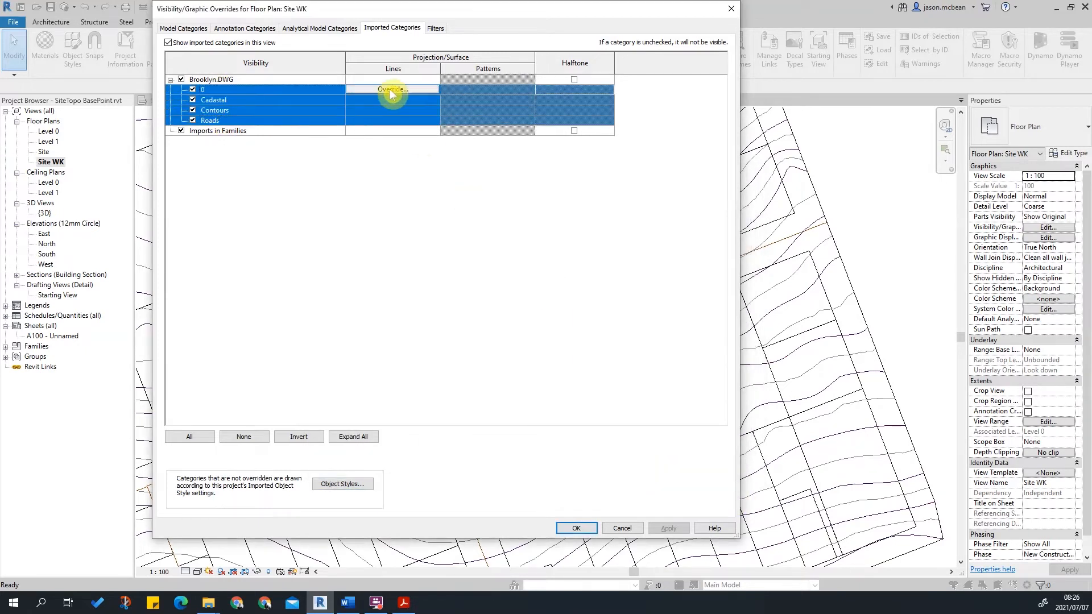
left_click(512, 253)
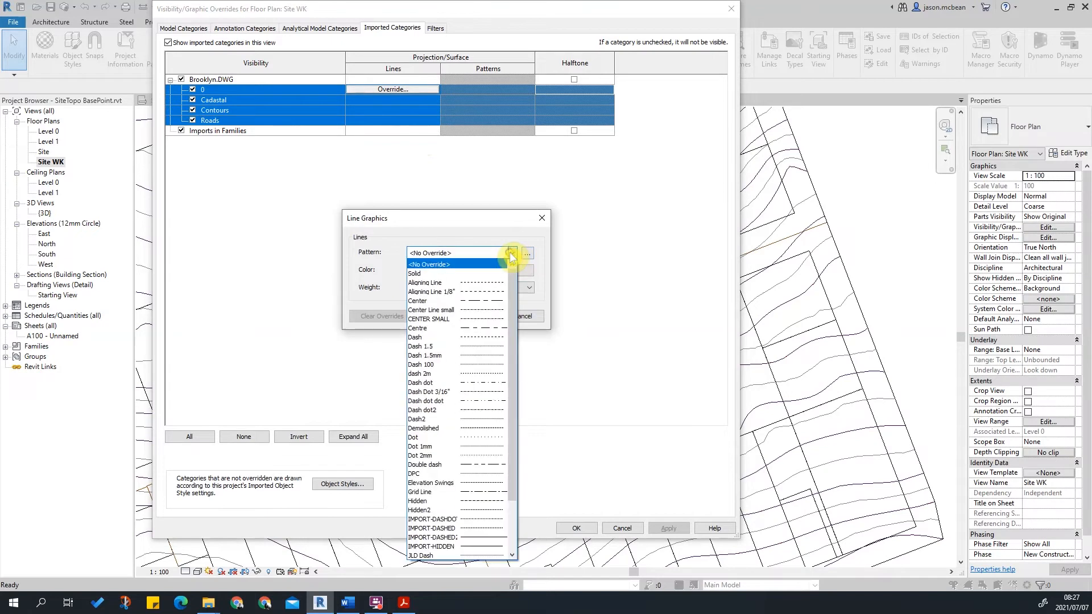
left_click(512, 254)
left_click(511, 253)
left_click(435, 265)
left_click(426, 271)
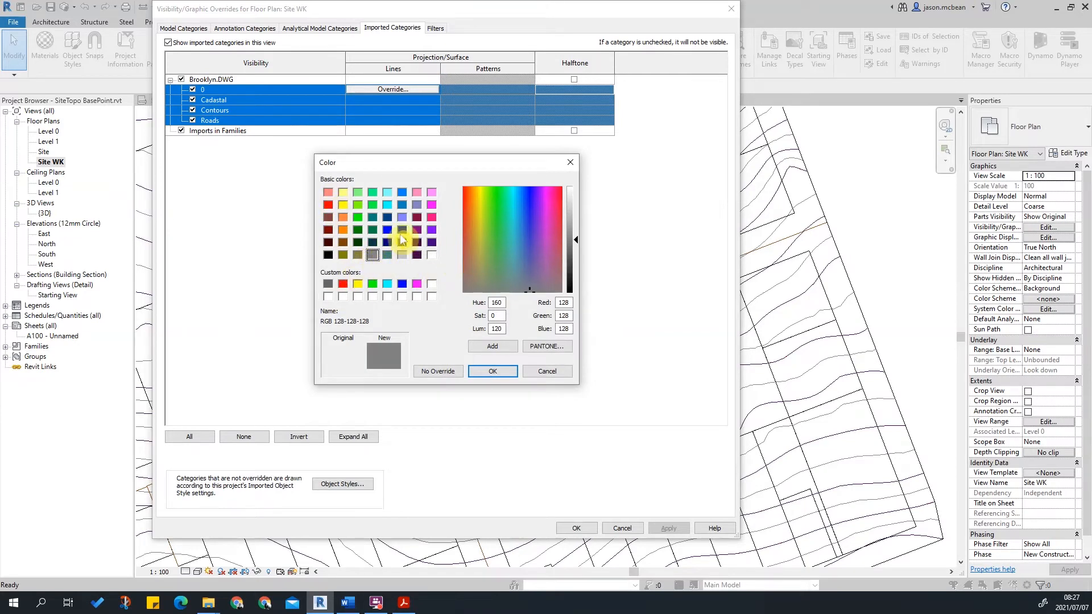
left_click(402, 205)
left_click(493, 371)
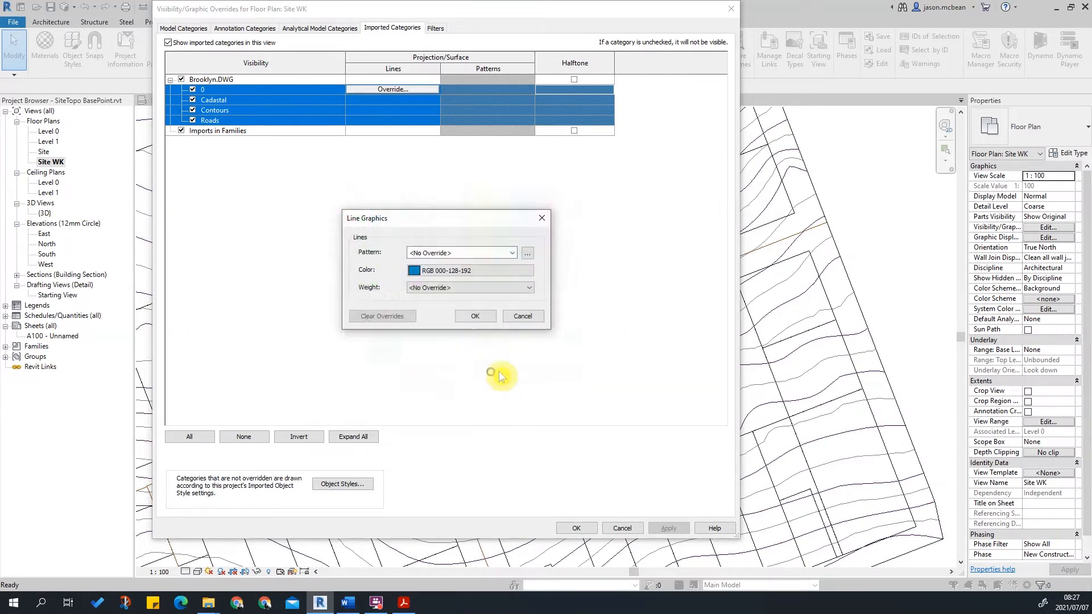
left_click(477, 320)
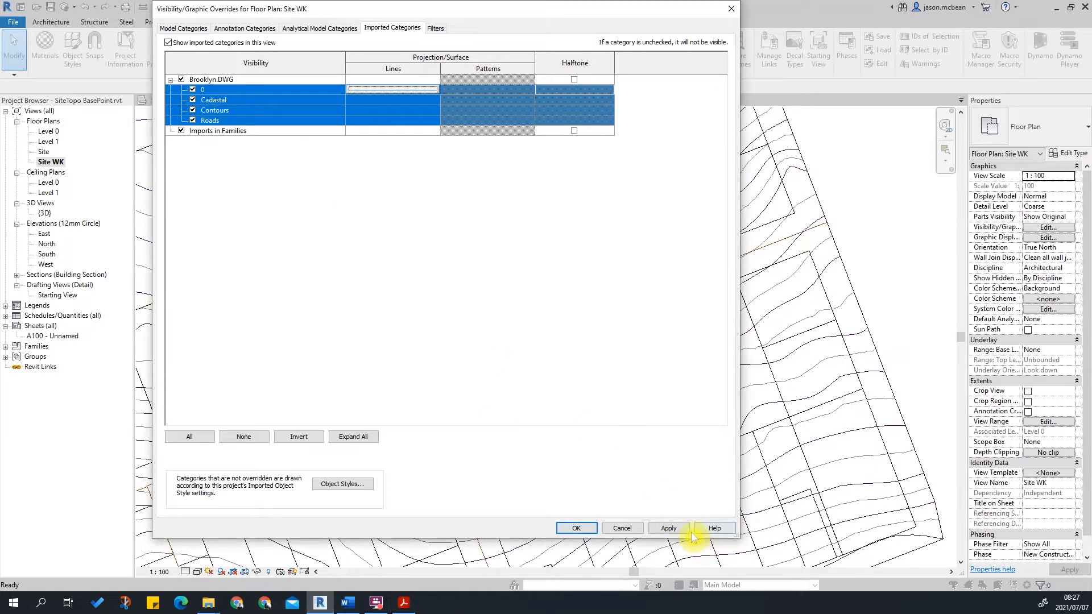
left_click(671, 529)
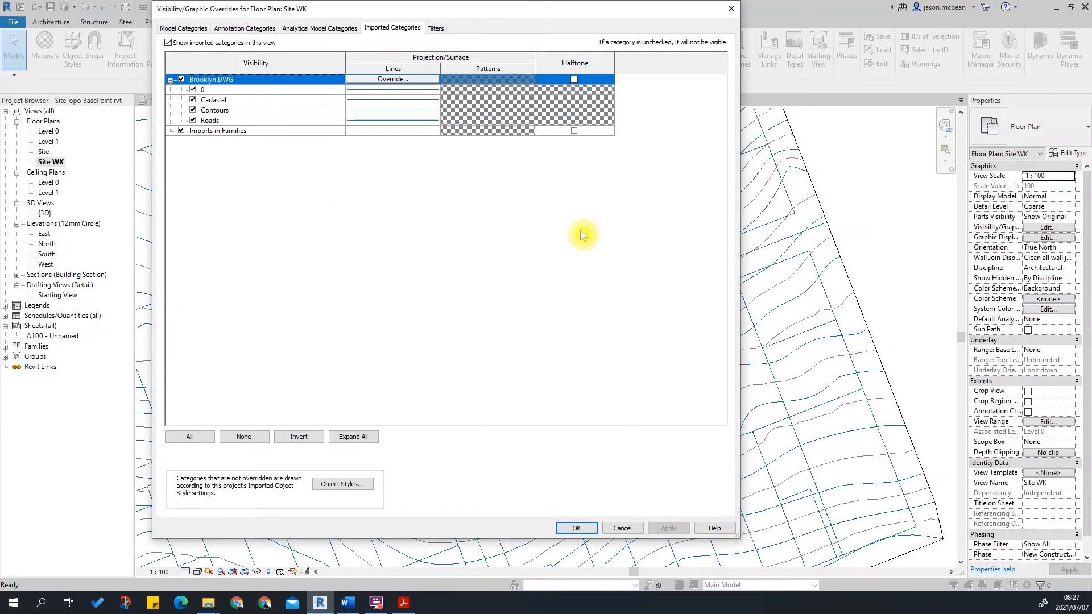
left_click(577, 528)
Inspect the recoloured linked drawing against the topography and property lines across the site.
scroll(449, 299, "up", 3)
middle_click_drag(470, 469, 619, 292)
scroll(528, 372, "up", 2)
scroll(530, 376, "down", 6)
middle_click_drag(511, 265, 493, 371)
scroll(492, 371, "down", 2)
middle_click_drag(650, 438, 649, 349)
scroll(483, 262, "up", 2)
middle_click_drag(698, 476, 618, 459)
scroll(496, 348, "up", 1)
scroll(465, 363, "down", 1)
middle_click_drag(463, 367, 406, 405)
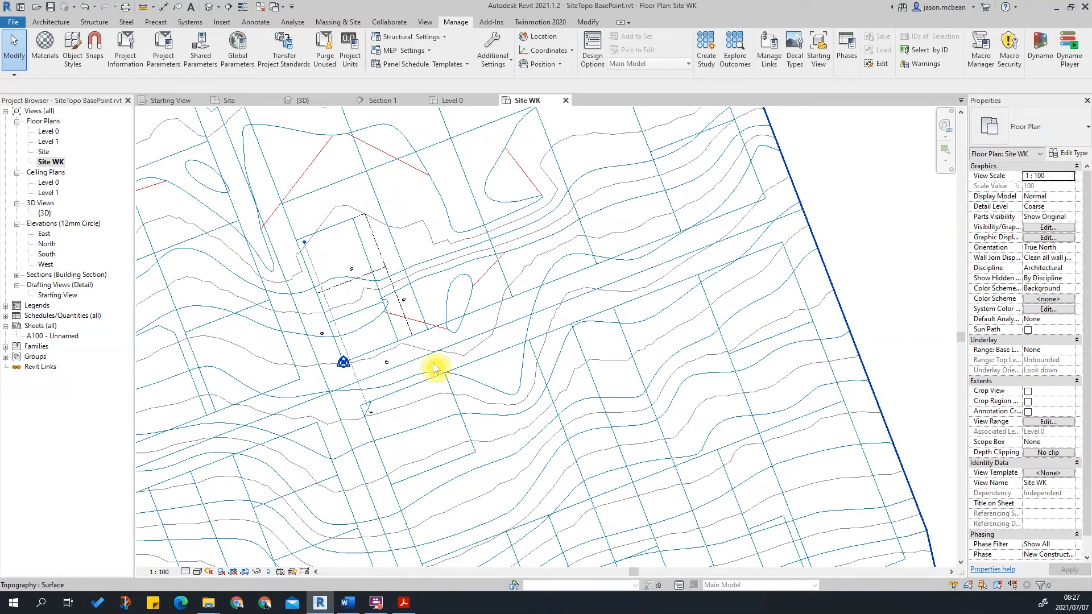
scroll(530, 287, "down", 4)
left_click(197, 572)
left_click(217, 512)
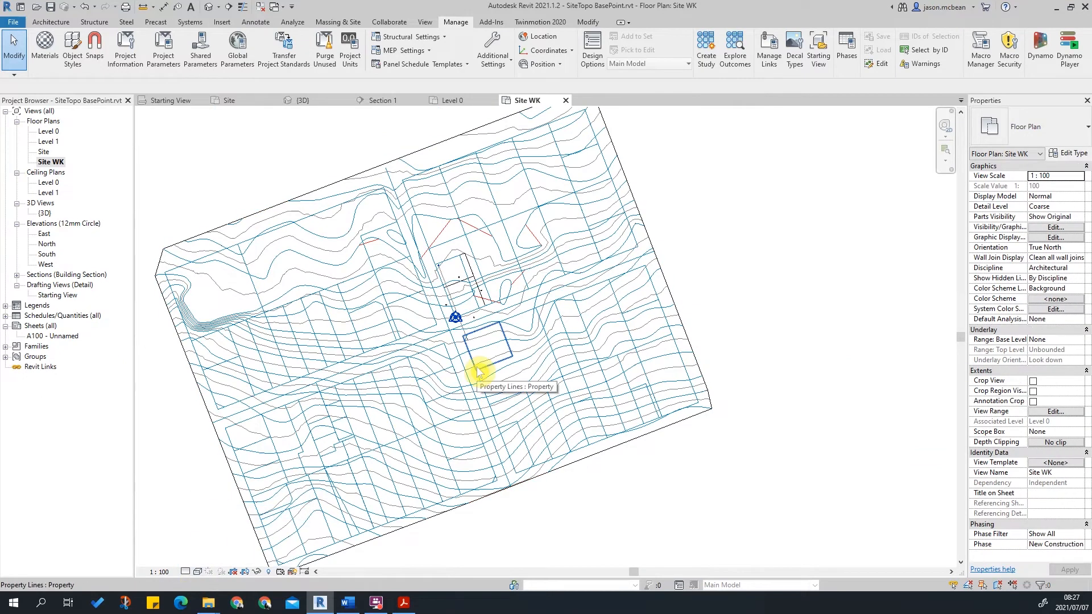
scroll(419, 195, "up", 3)
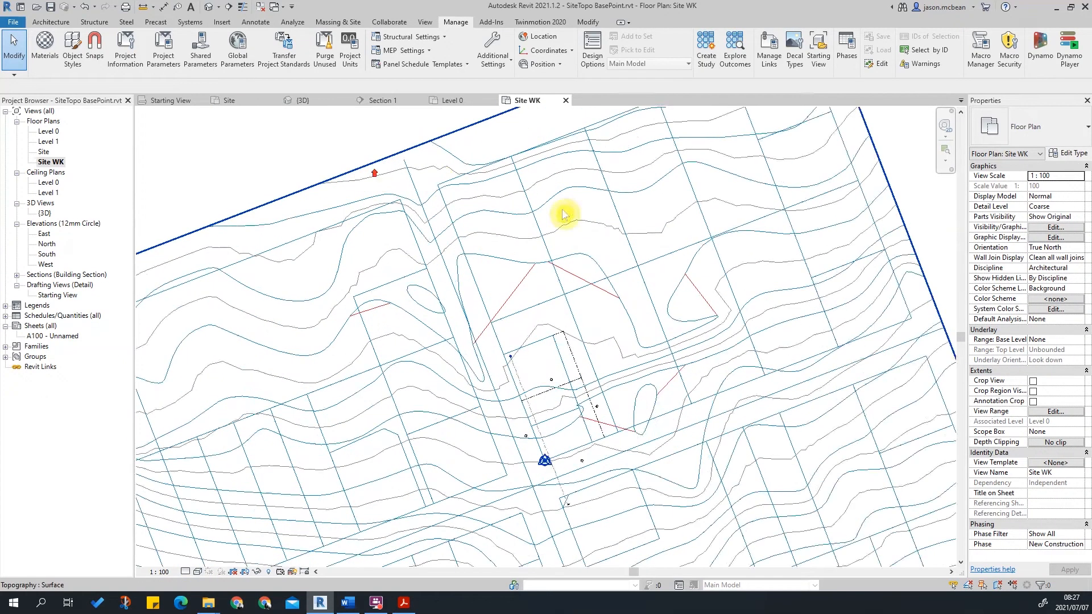
Inspect the topography surface and the linked Brooklyn.DWG around the building footprint by selecting and zooming through the site.
scroll(455, 205, "down", 3)
left_click(461, 363)
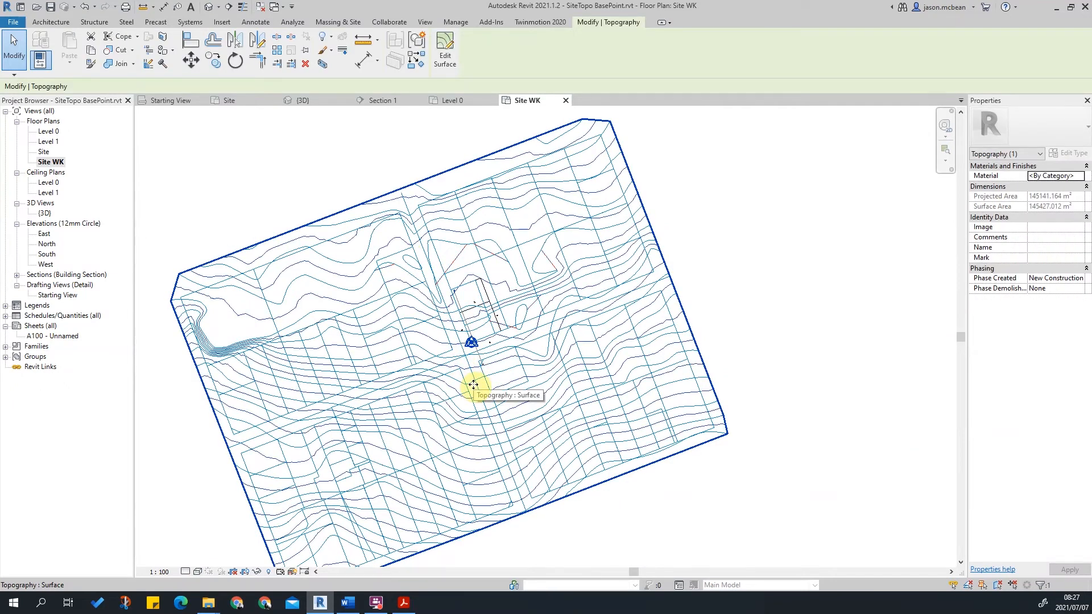
key("Escape")
scroll(483, 319, "up", 5)
scroll(690, 325, "down", 5)
scroll(699, 346, "up", 4)
scroll(569, 427, "down", 5)
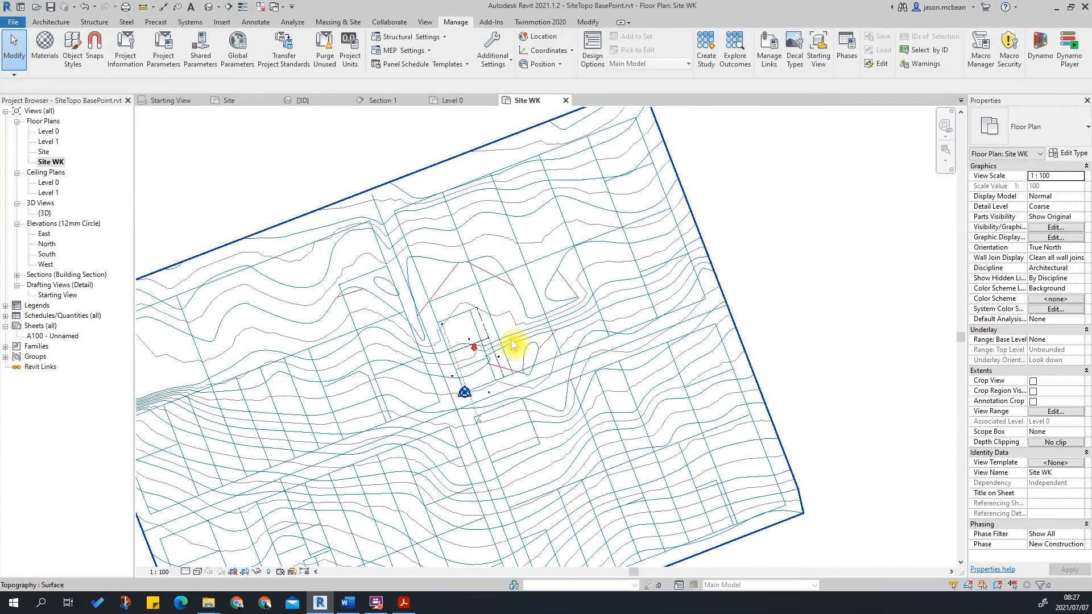
scroll(649, 344, "up", 4)
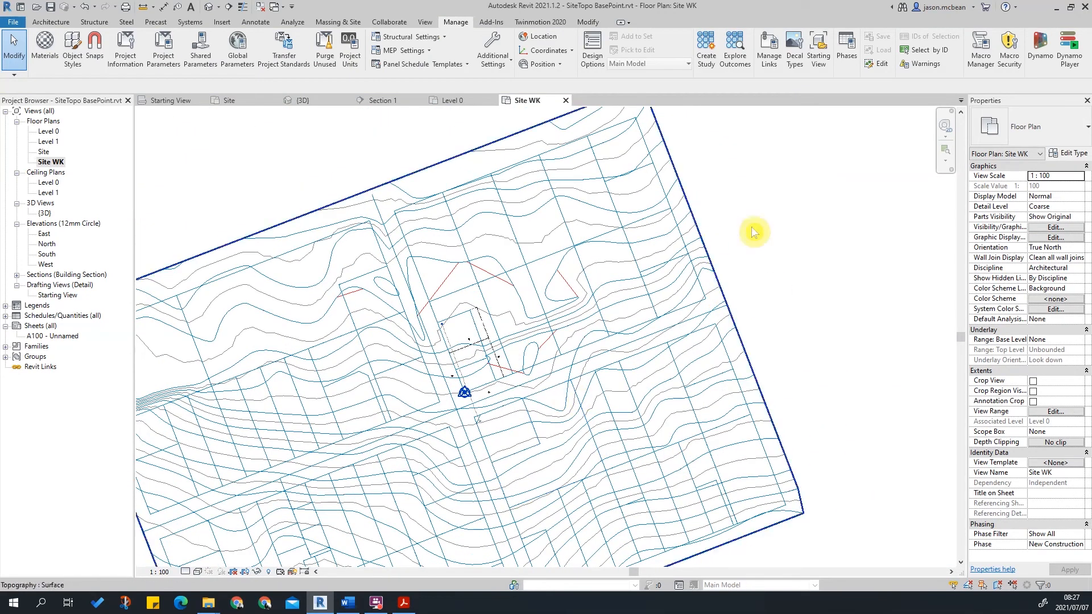
scroll(669, 260, "down", 2)
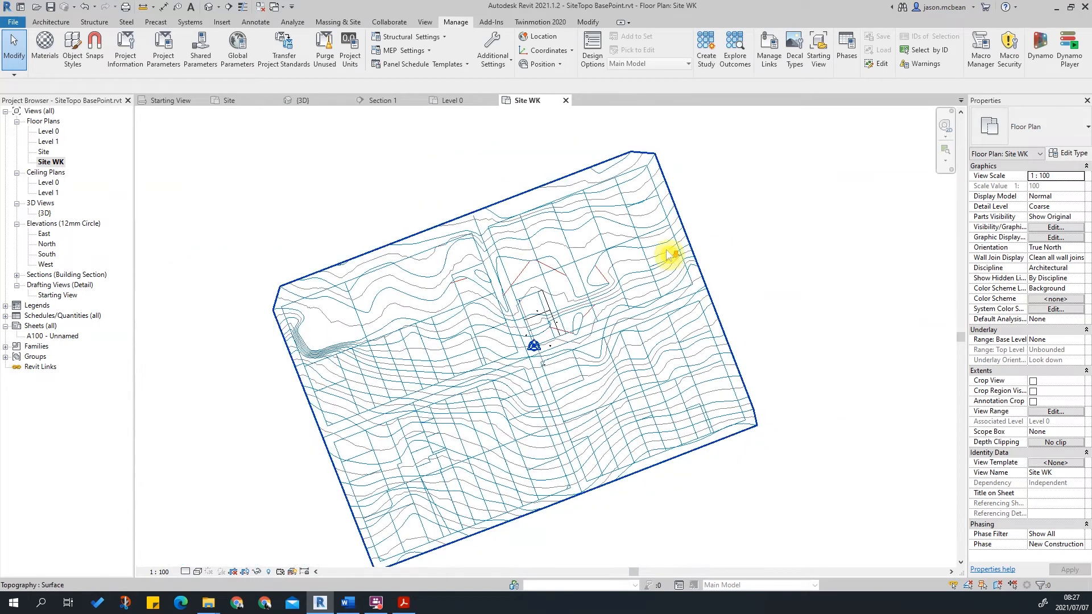
scroll(561, 341, "up", 4)
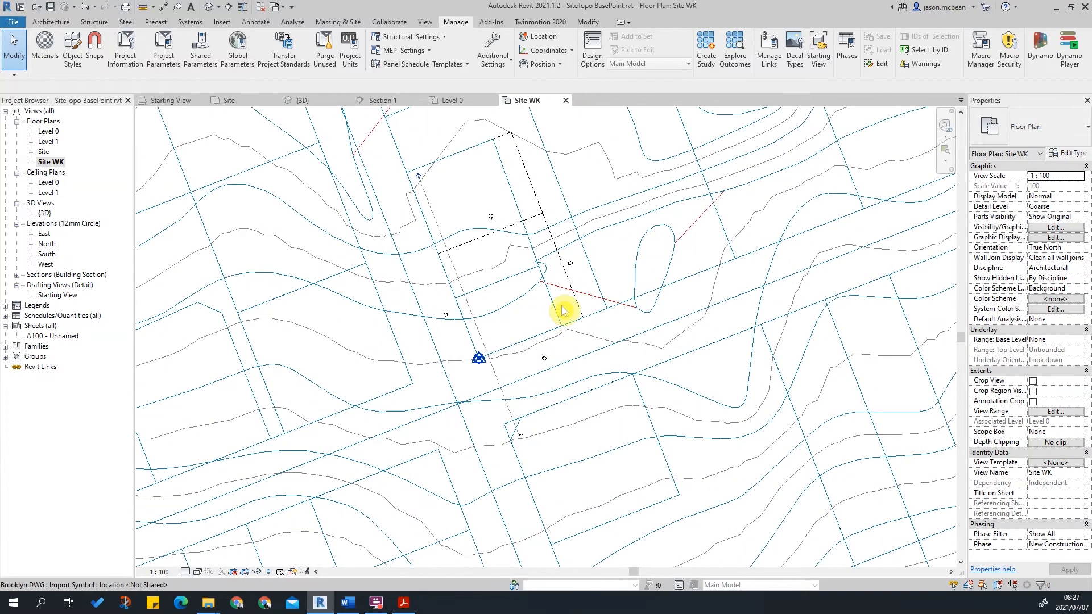
left_click(567, 320)
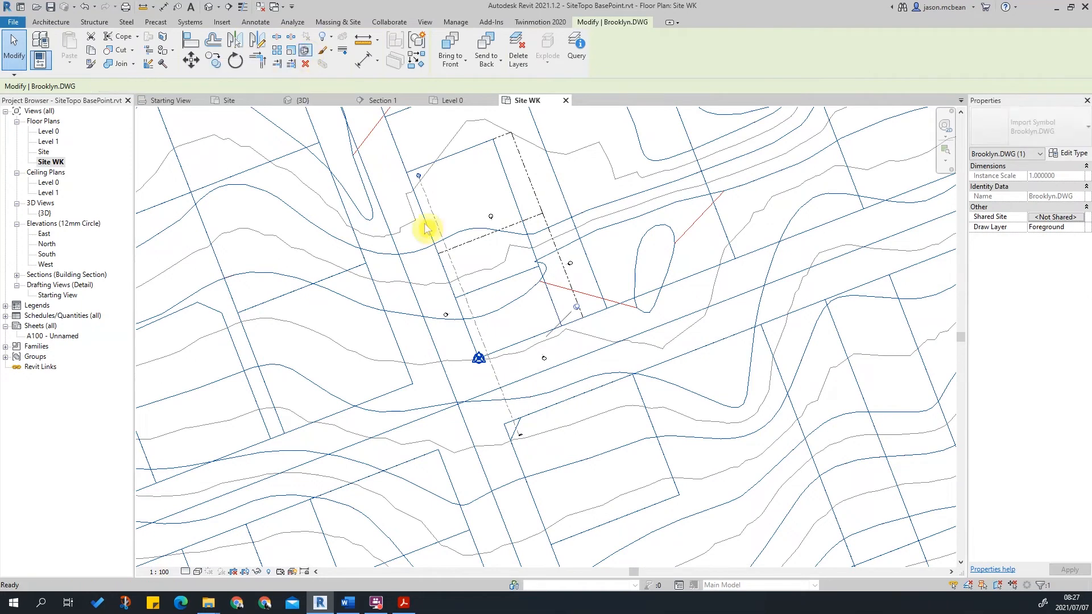
scroll(522, 312, "down", 3)
key("Escape")
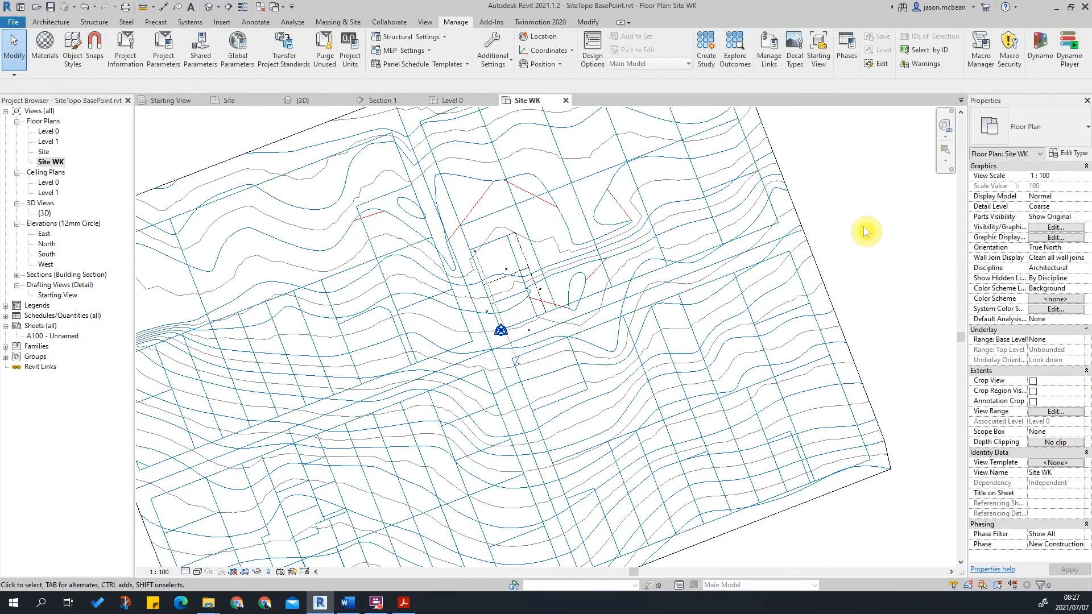
scroll(866, 231, "down", 3)
scroll(844, 233, "up", 3)
middle_click_drag(519, 247, 534, 212)
Hide the Topography category in this view's Visibility/Graphic overrides and apply the change.
key("v")
key("g")
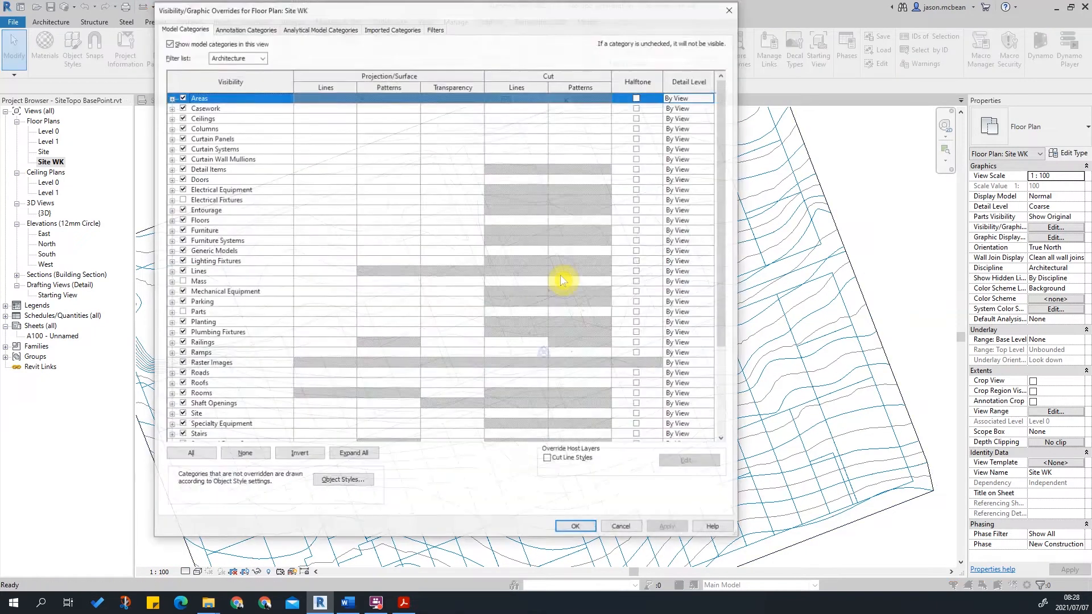
left_click(215, 334)
key("t")
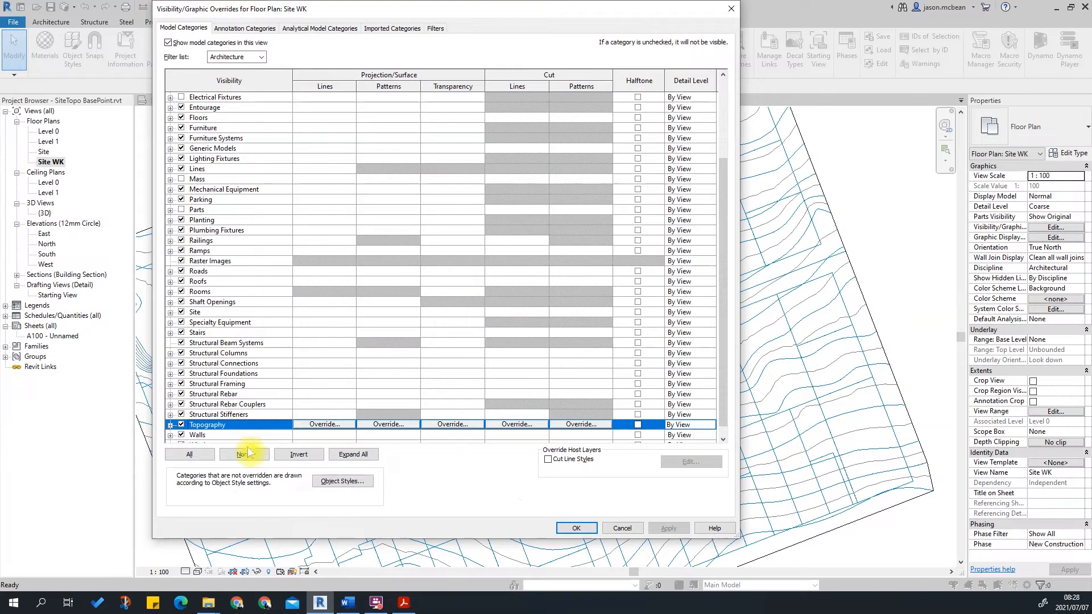
scroll(272, 398, "down", 1)
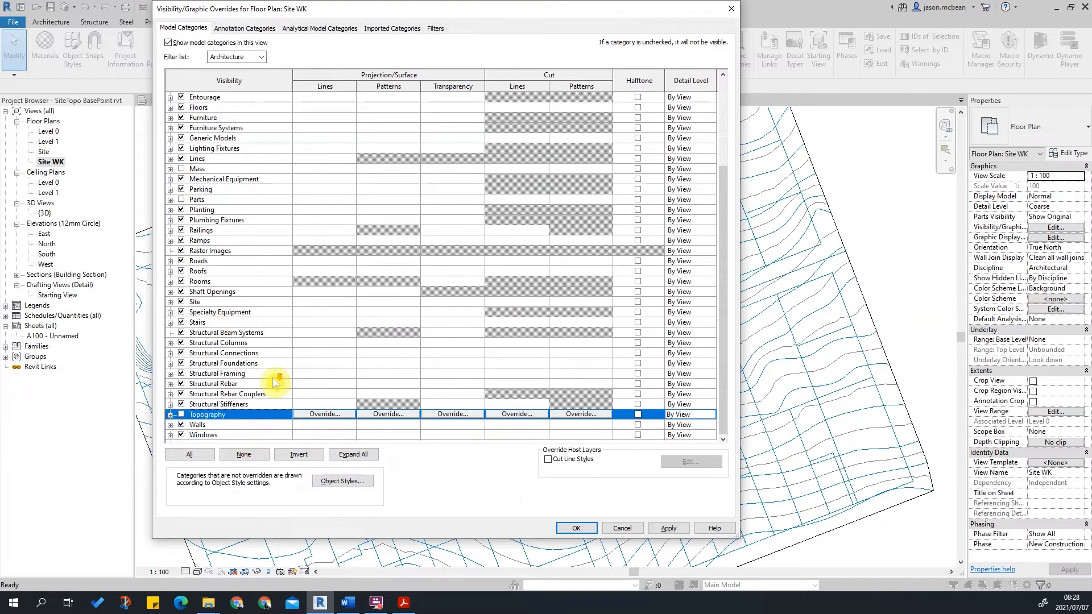
left_click(668, 528)
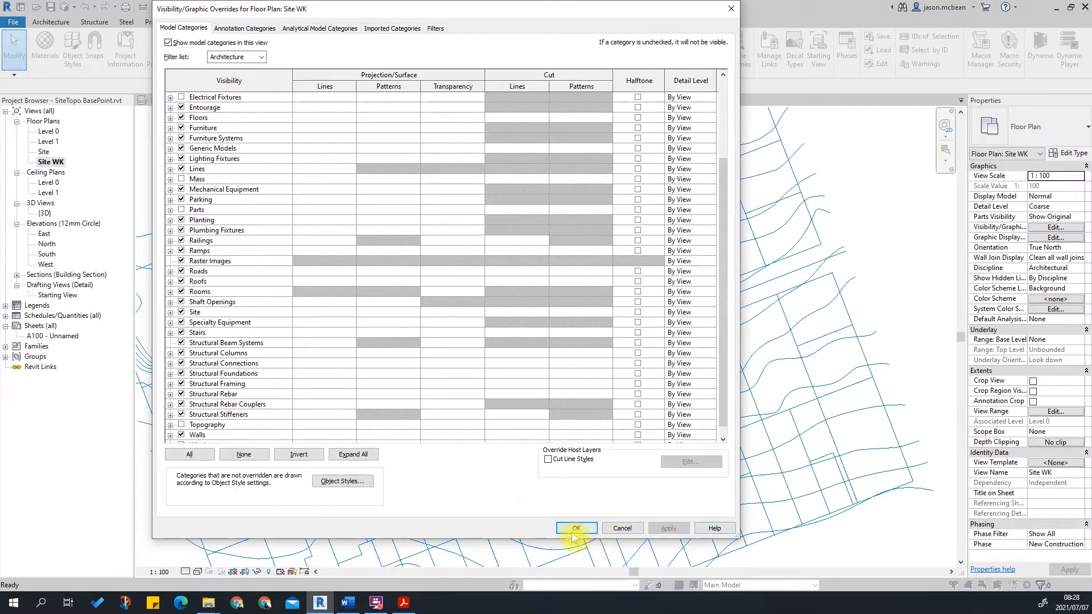
left_click(591, 530)
Examine the linked drawing on its own across the site with the topography hidden.
left_click(770, 276)
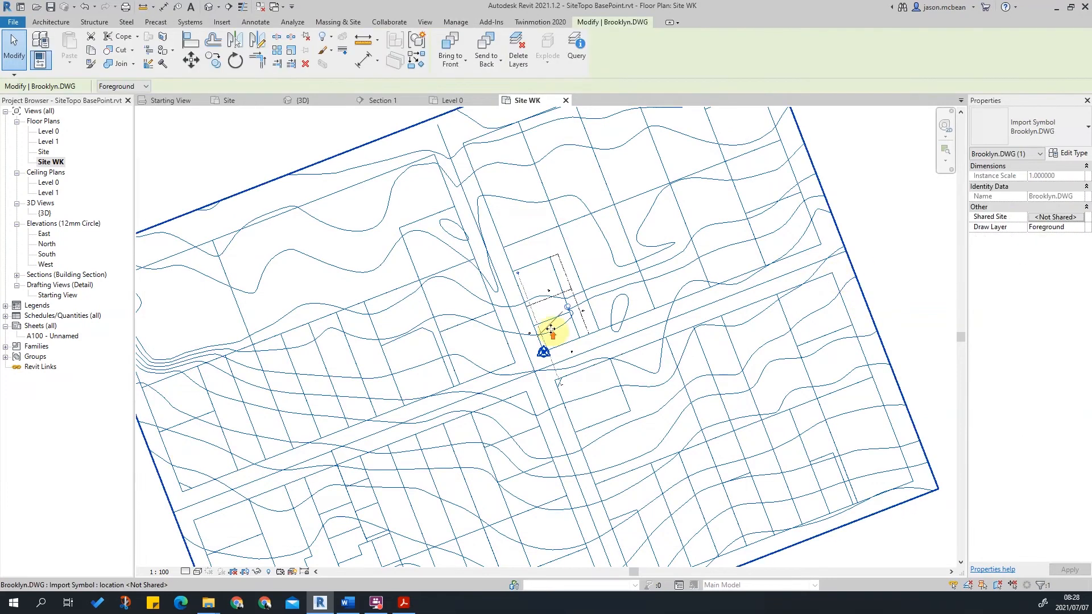
key("Escape")
scroll(552, 327, "up", 2)
scroll(579, 345, "up", 3)
left_click(675, 302)
key("Escape")
scroll(469, 241, "down", 2)
scroll(467, 243, "down", 2)
scroll(483, 336, "down", 2)
middle_click_drag(460, 355, 471, 423)
middle_click_drag(607, 265, 547, 257)
middle_click_drag(335, 469, 362, 399)
Switch to File Explorer and browse to the DATA drive's Google Drive\OKU 300\2021\Class Files\ARC\SitePlan folder.
mouse_move(210, 604)
left_click(246, 565)
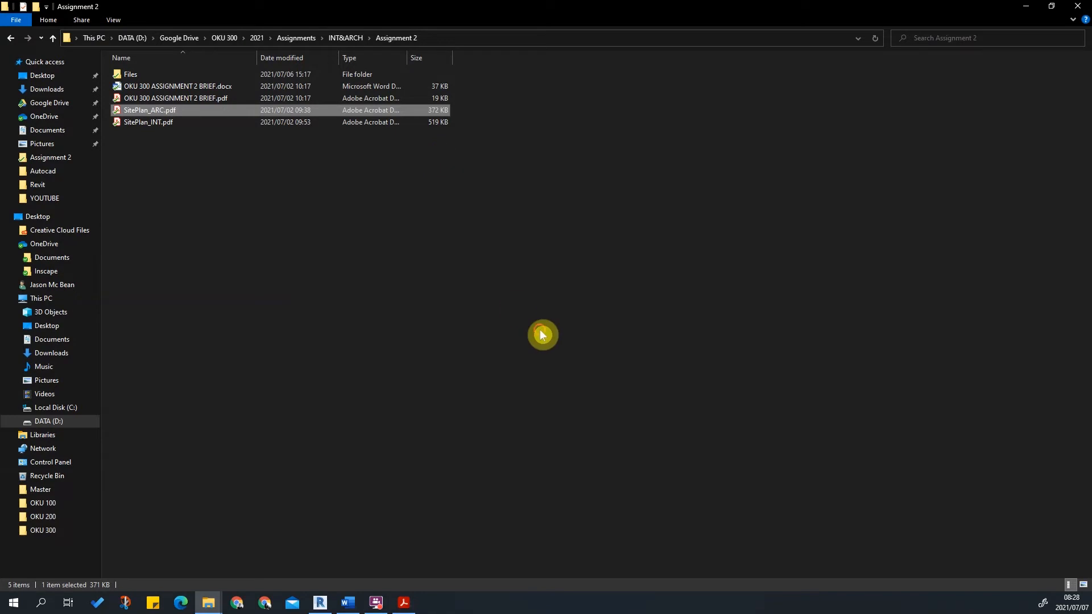
left_click(542, 334)
left_click(1028, 6)
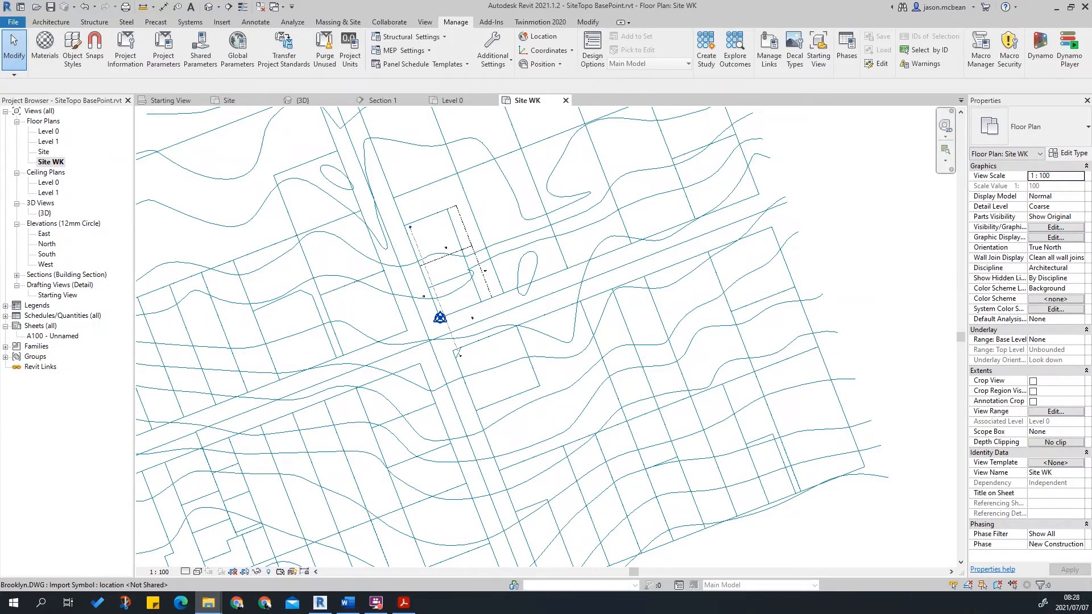
left_click_drag(1091, 129, 245, 1)
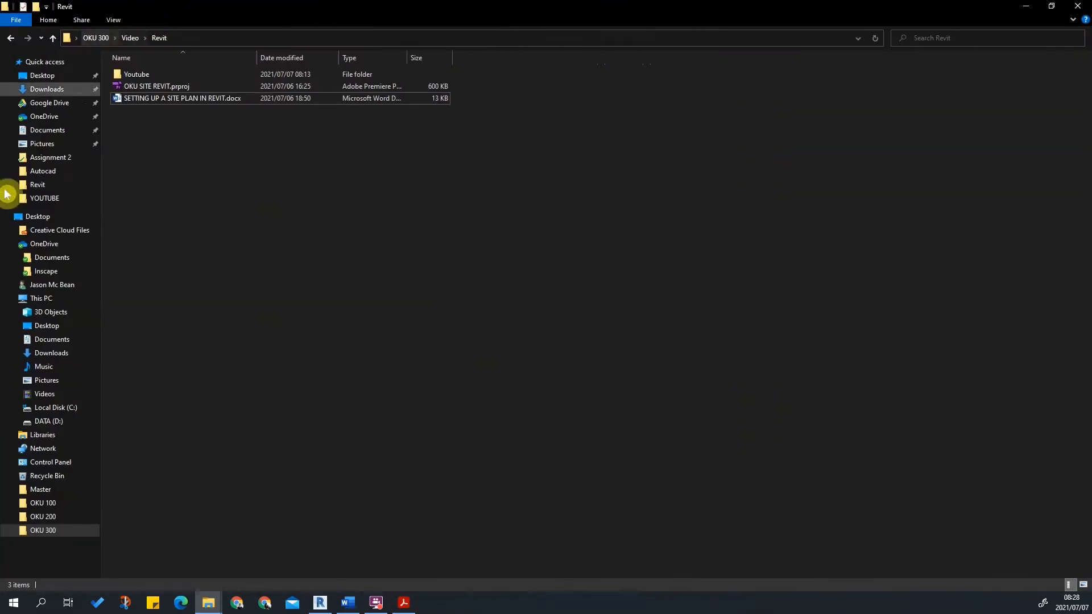
left_click(48, 421)
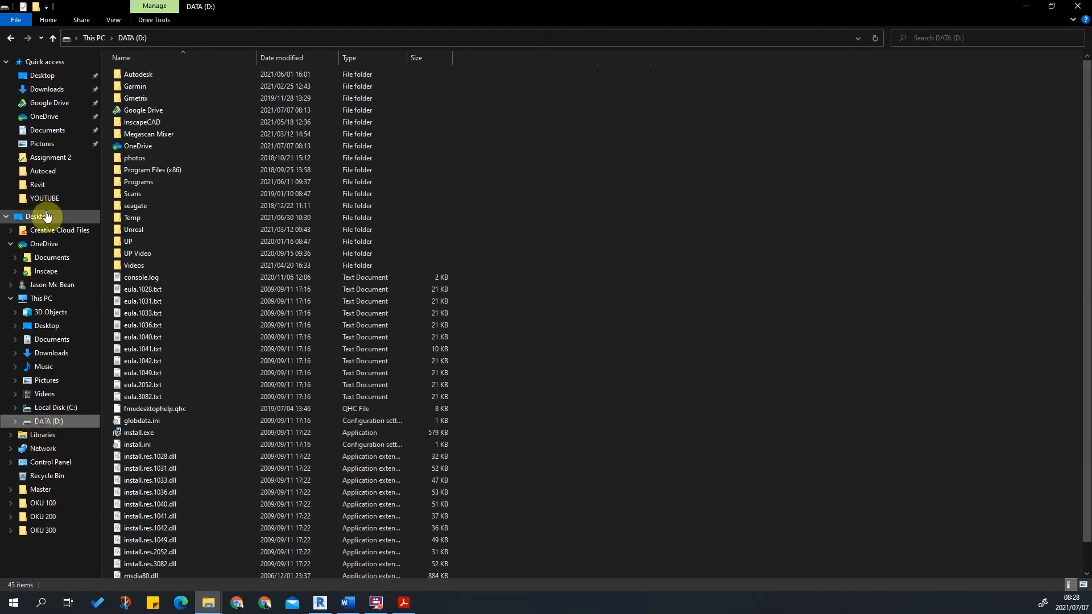
left_click(48, 103)
double_click(136, 157)
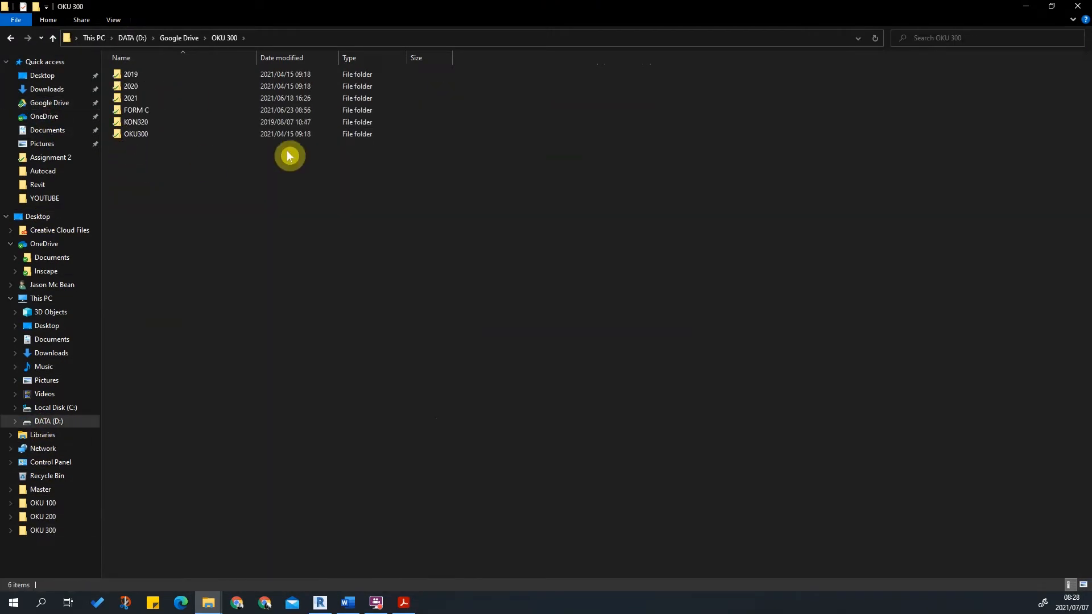
double_click(138, 99)
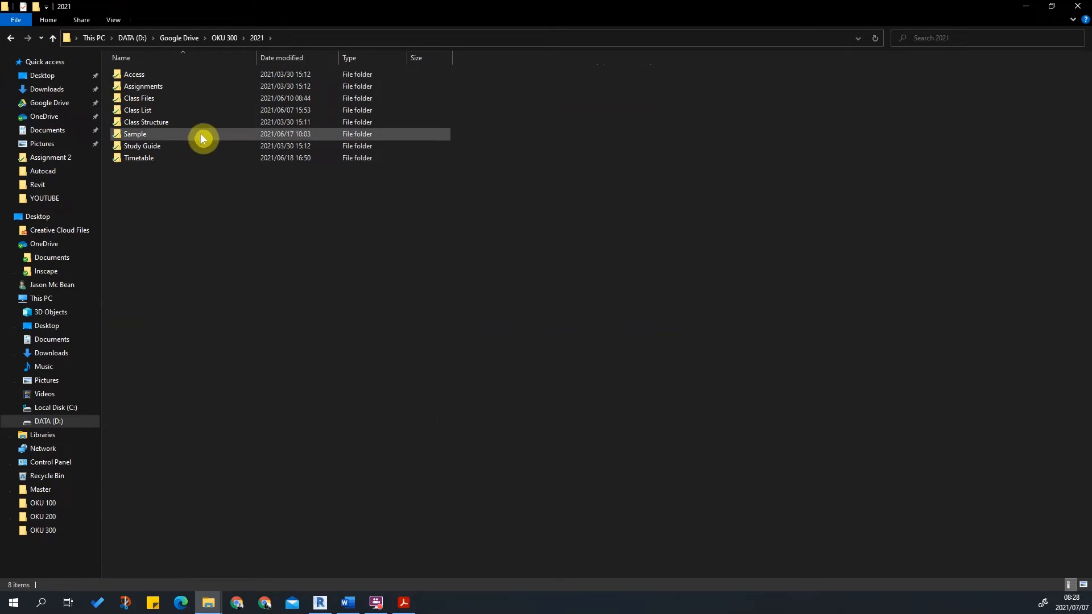
double_click(155, 98)
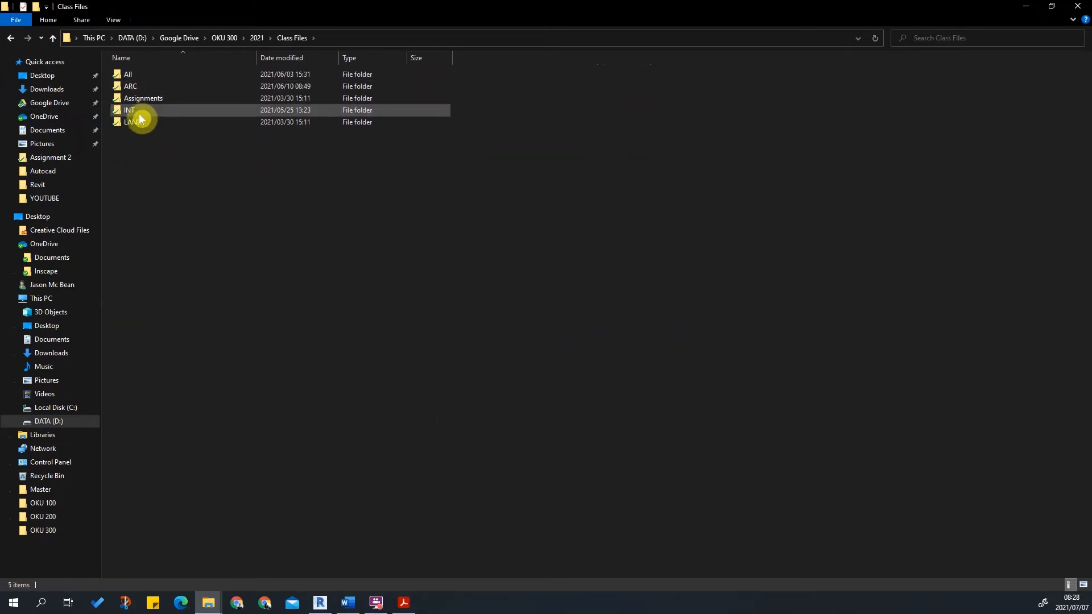
double_click(141, 87)
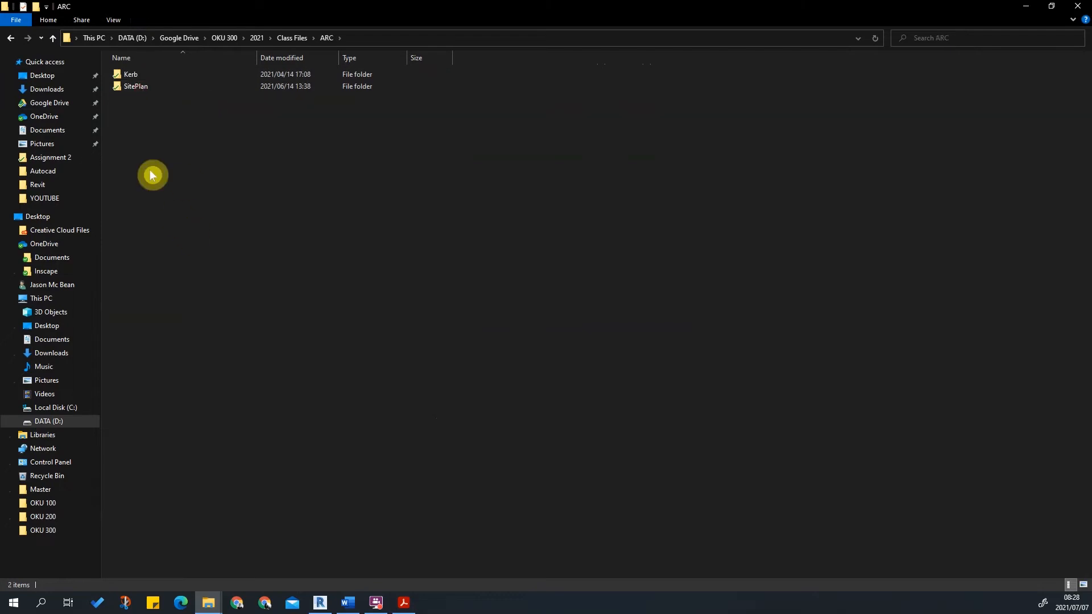
double_click(137, 89)
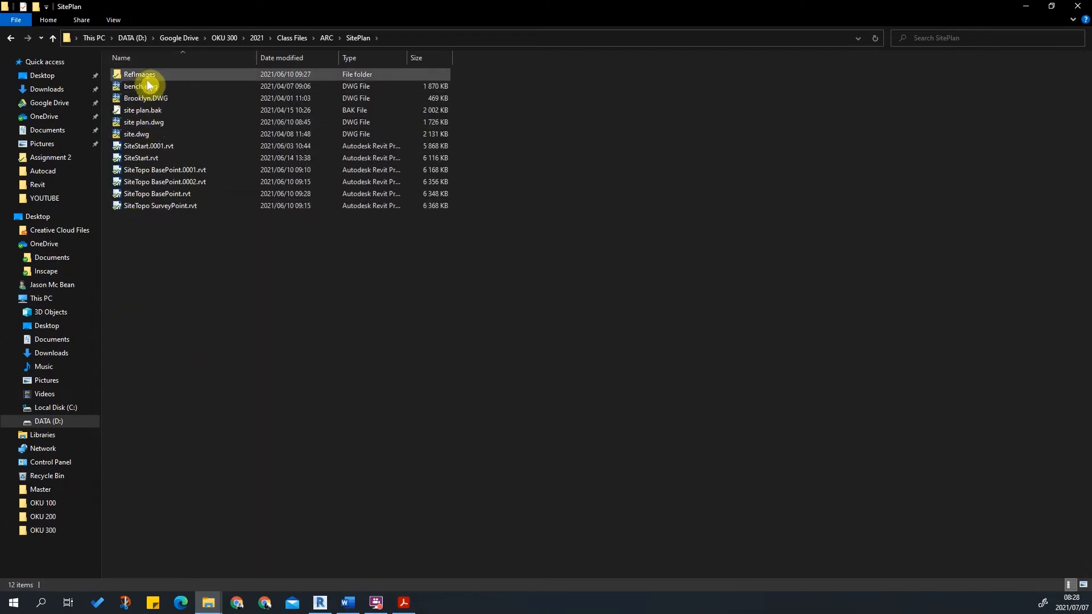
double_click(147, 77)
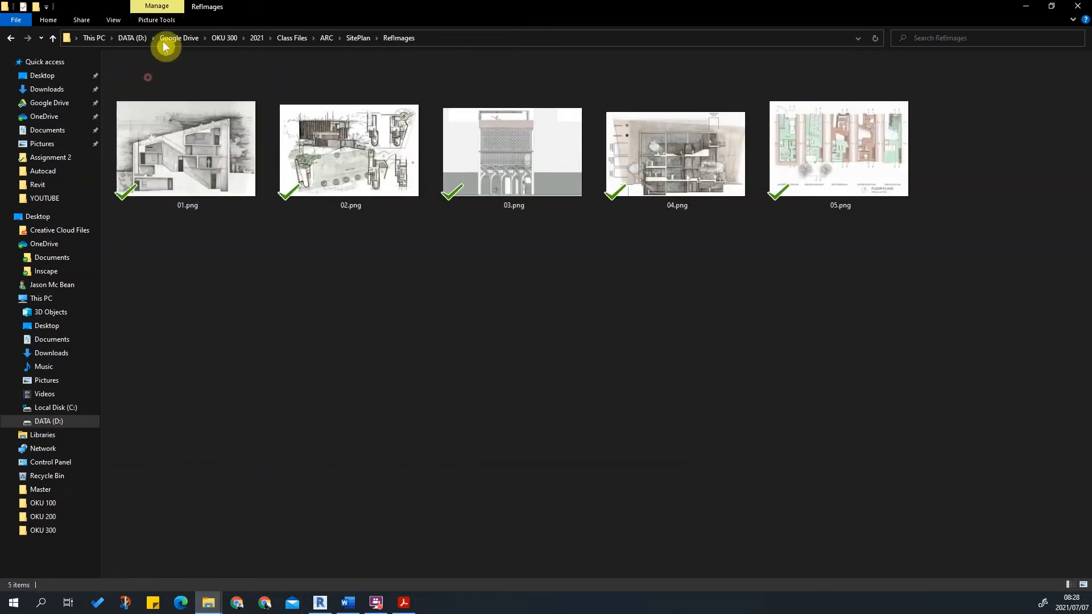
left_click(353, 39)
left_click(226, 277)
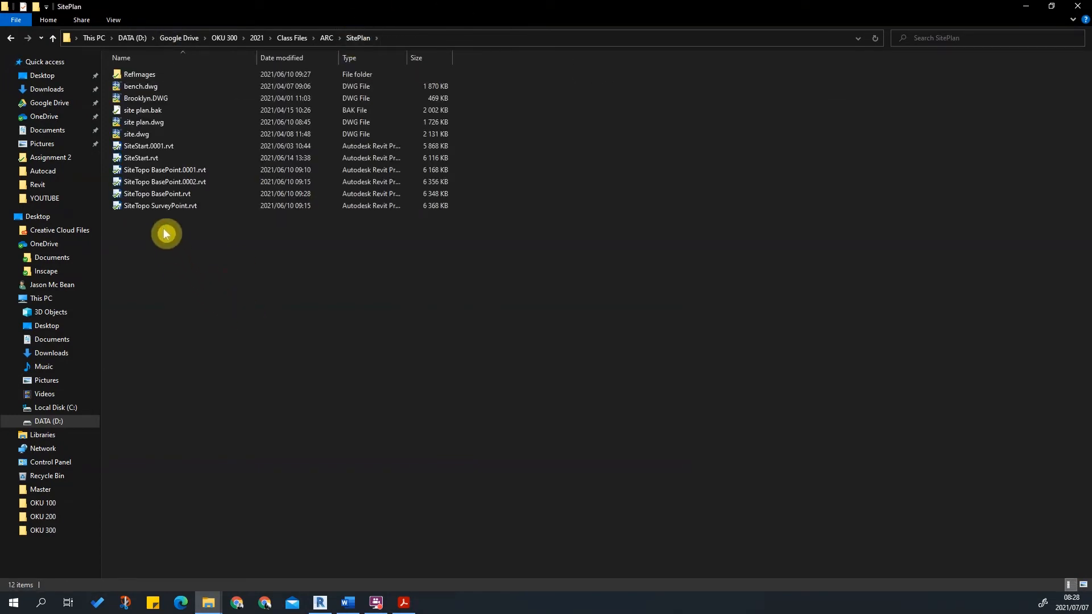
left_click(333, 39)
left_click(134, 73)
left_click(132, 87)
double_click(132, 89)
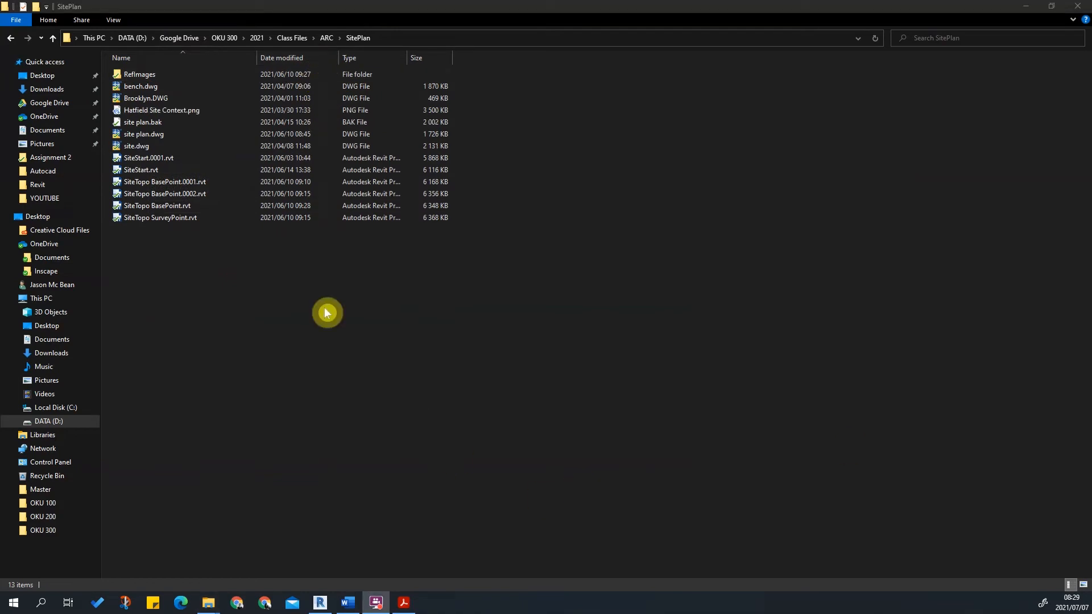
left_click(164, 263)
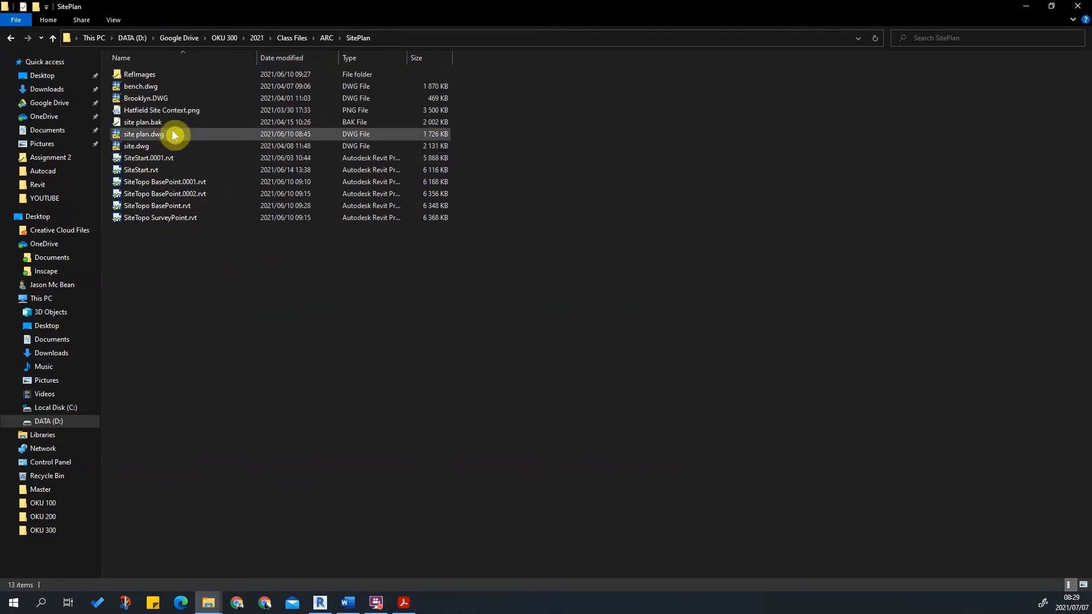
Drag Hatfield Site Context.png from the SitePlan folder into the Site WK view and place it near the project base point.
double_click(498, 8)
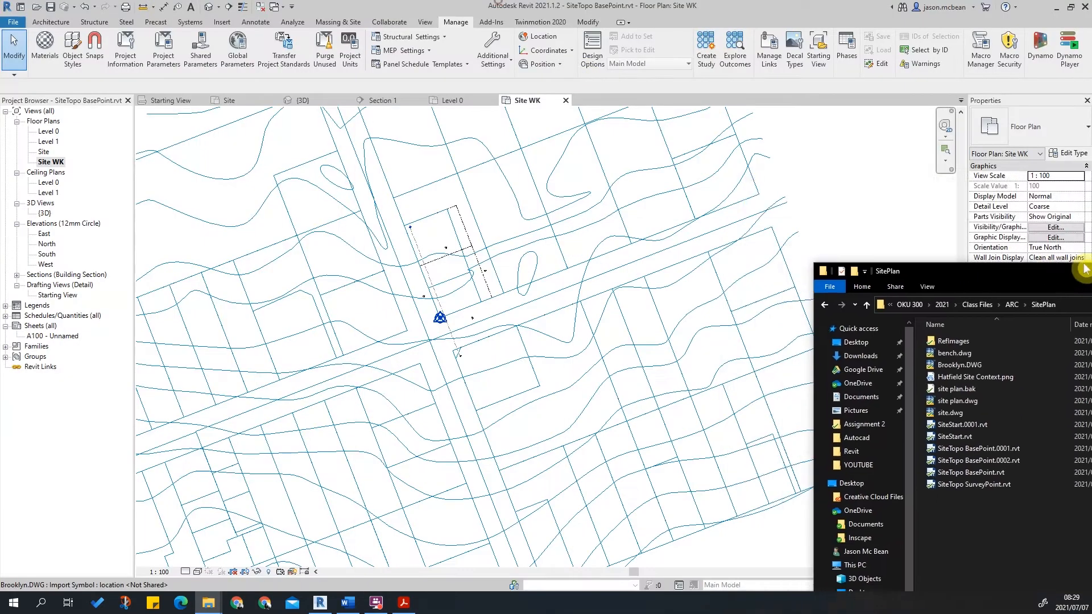
left_click_drag(901, 292, 455, 328)
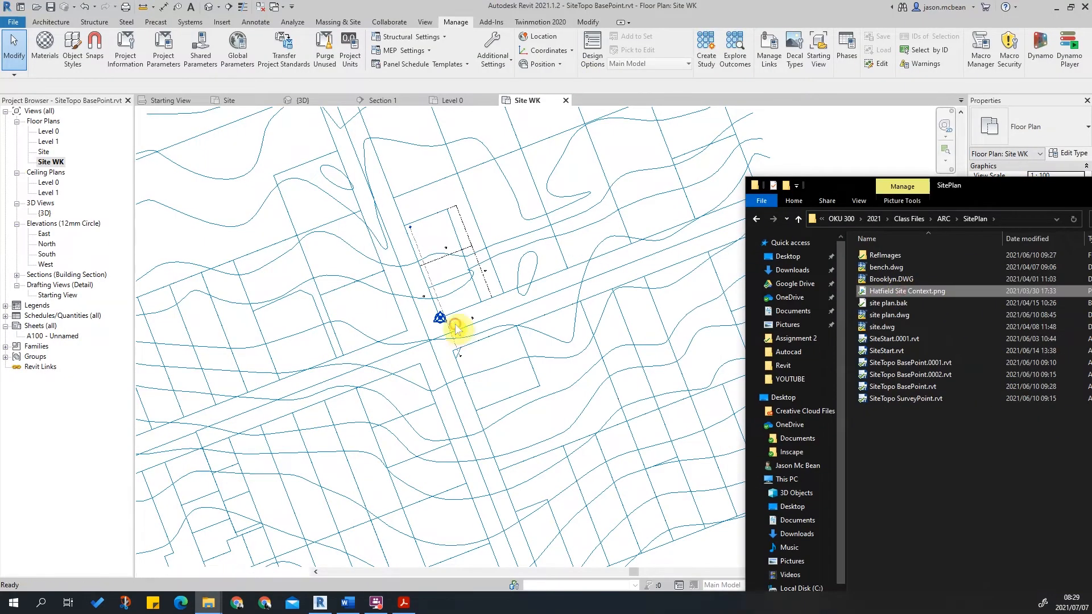
left_click(455, 326)
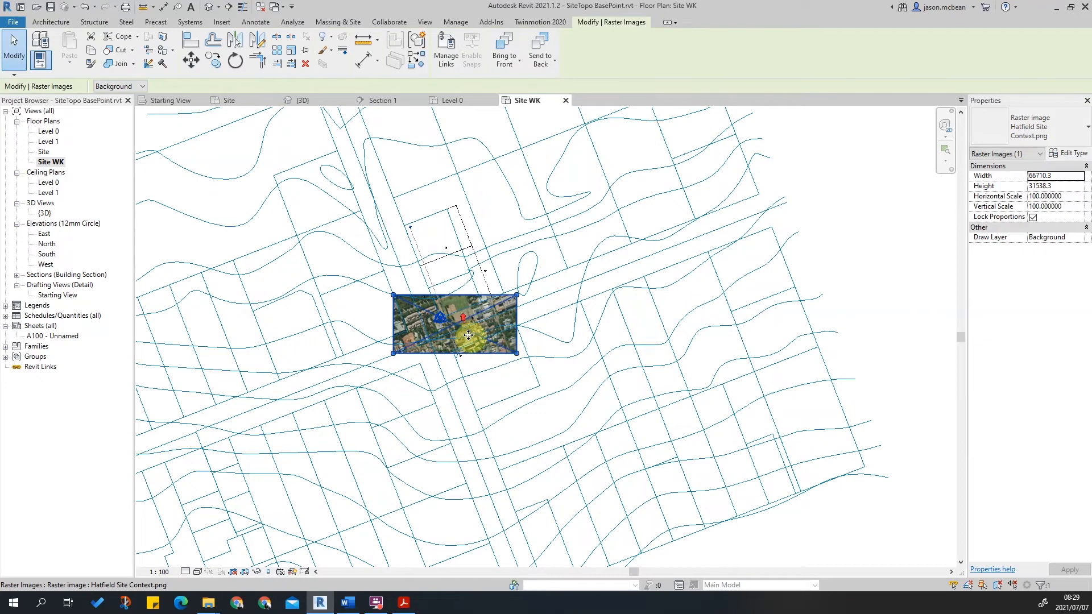
Zoom around the placed aerial image to compare it with the linked drawing's property lines.
scroll(472, 328, "up", 4)
scroll(539, 318, "up", 3)
key("Escape")
scroll(664, 219, "down", 4)
scroll(392, 325, "up", 6)
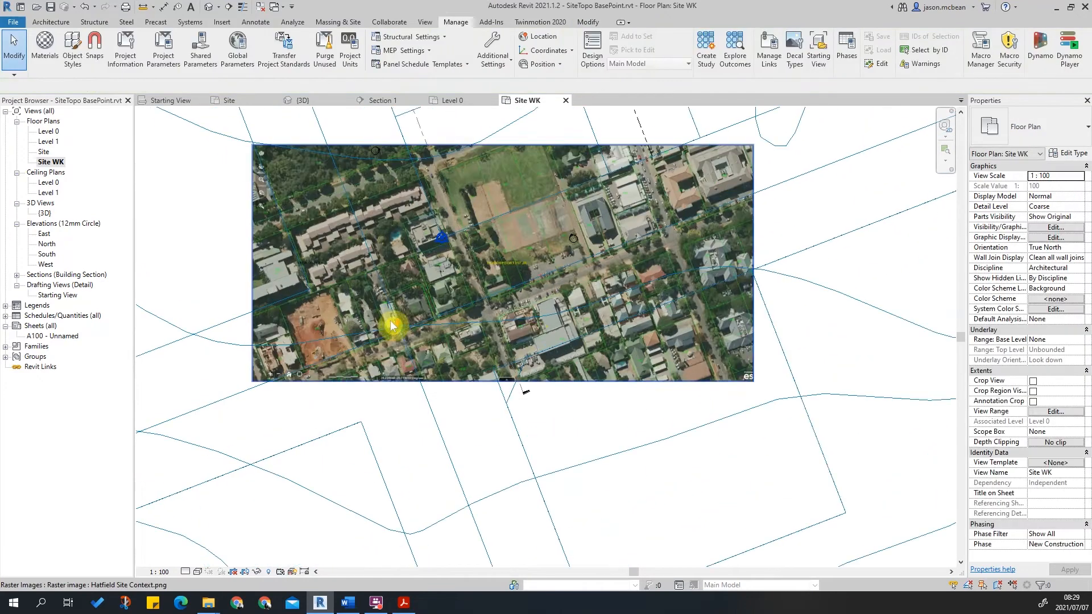
scroll(556, 316, "down", 4)
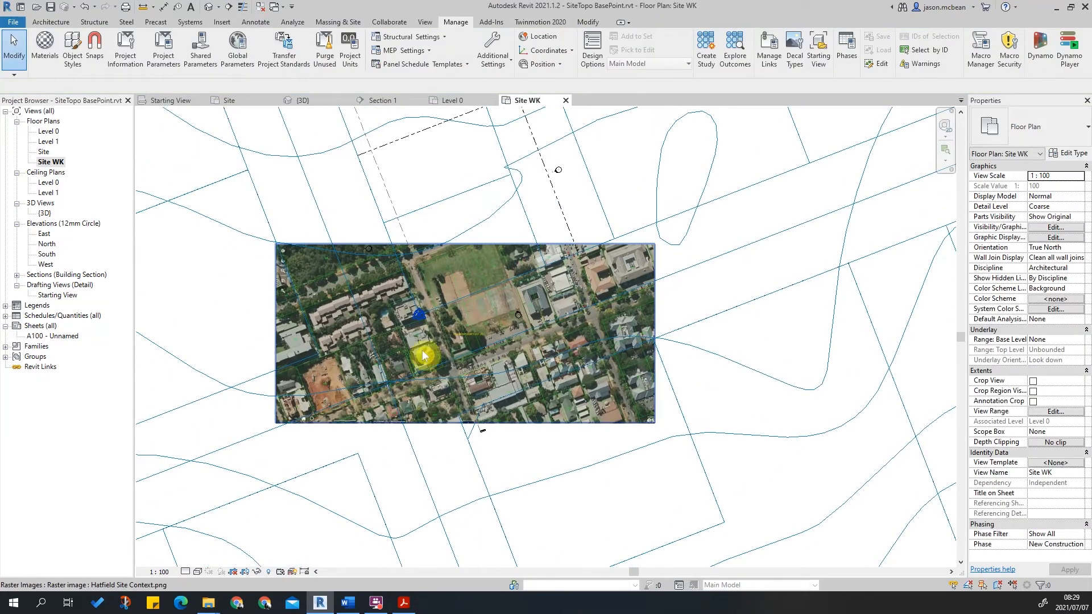
scroll(492, 340, "up", 2)
scroll(492, 339, "up", 2)
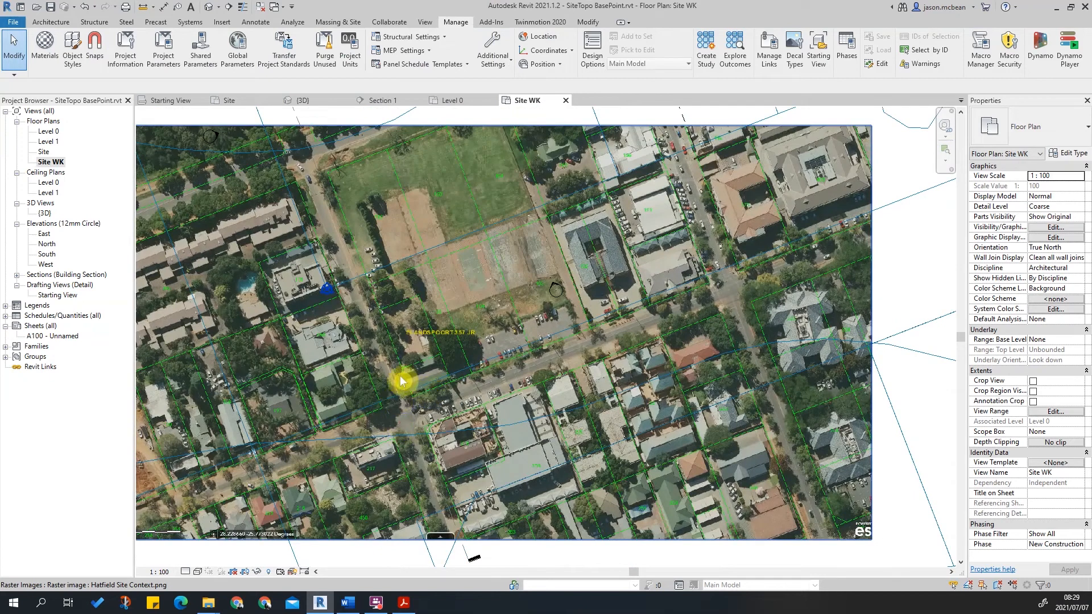
scroll(405, 380, "up", 4)
scroll(561, 349, "down", 2)
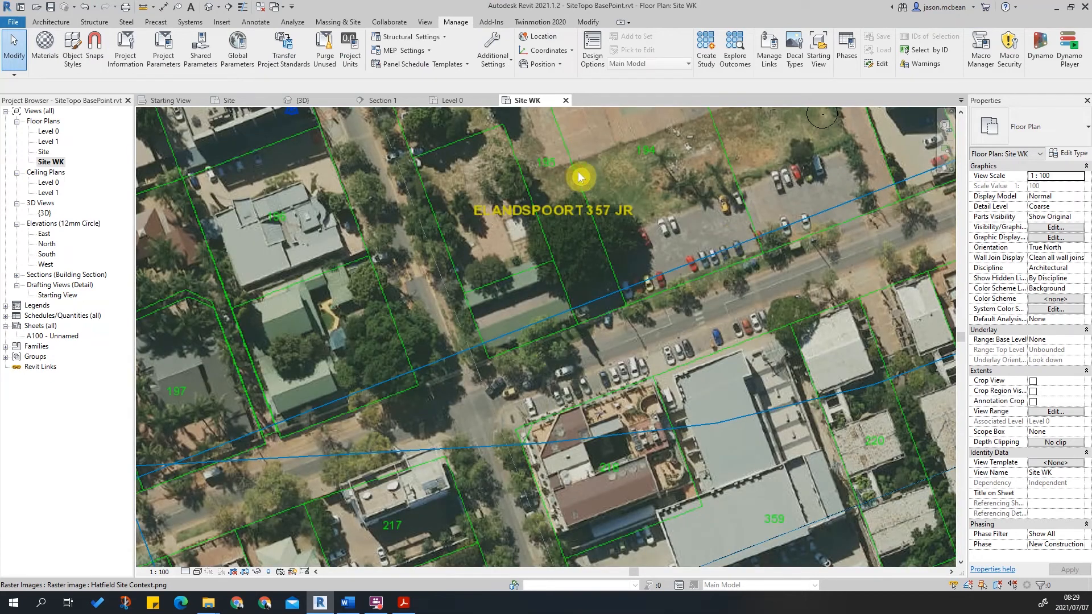
left_click(627, 179)
scroll(475, 171, "down", 5)
scroll(462, 148, "up", 3)
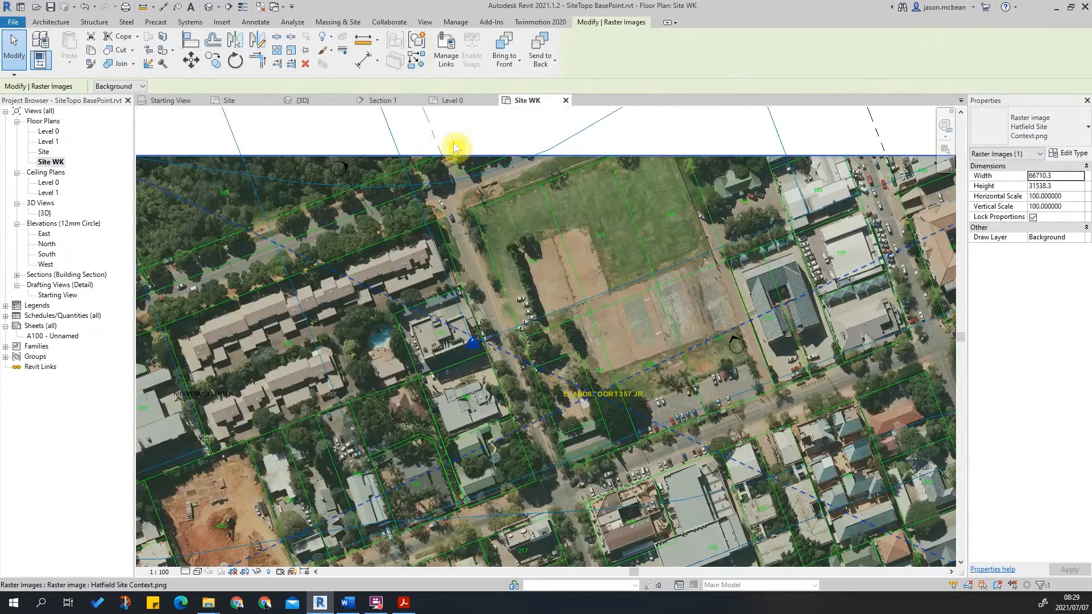
scroll(506, 369, "up", 6)
scroll(515, 364, "down", 4)
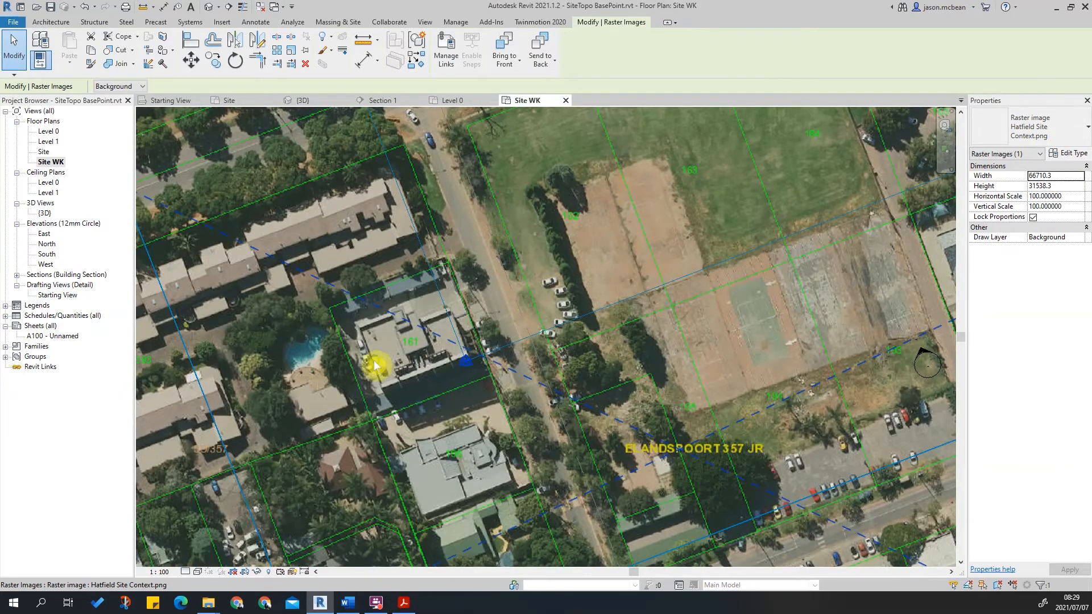
key("Escape")
scroll(665, 250, "down", 4)
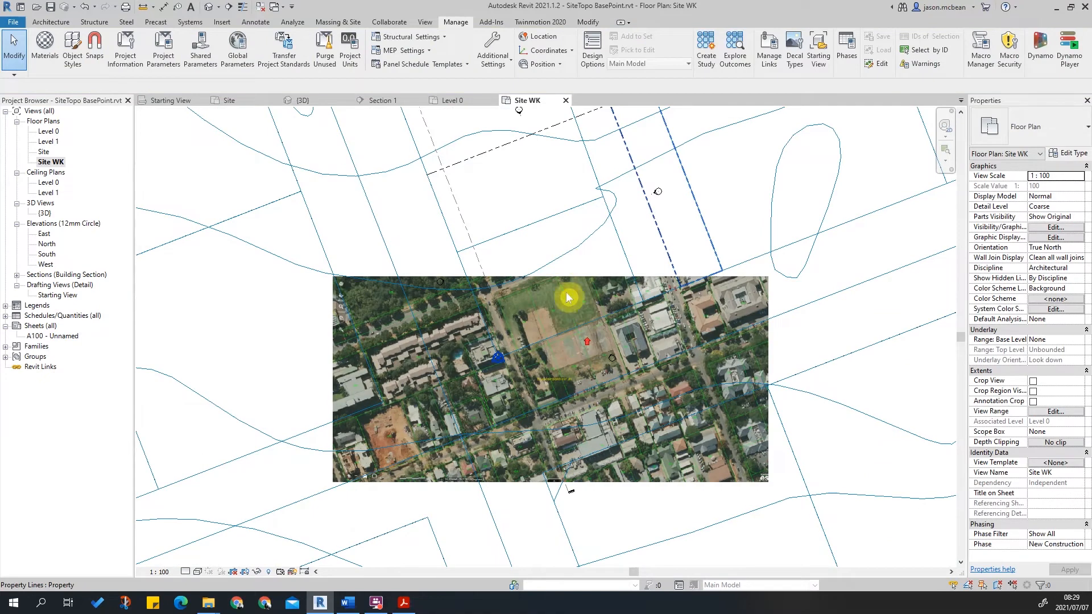
Move the aerial image so a street-corner property point on it meets the matching property-line corner of the linked site plan.
scroll(502, 370, "up", 5)
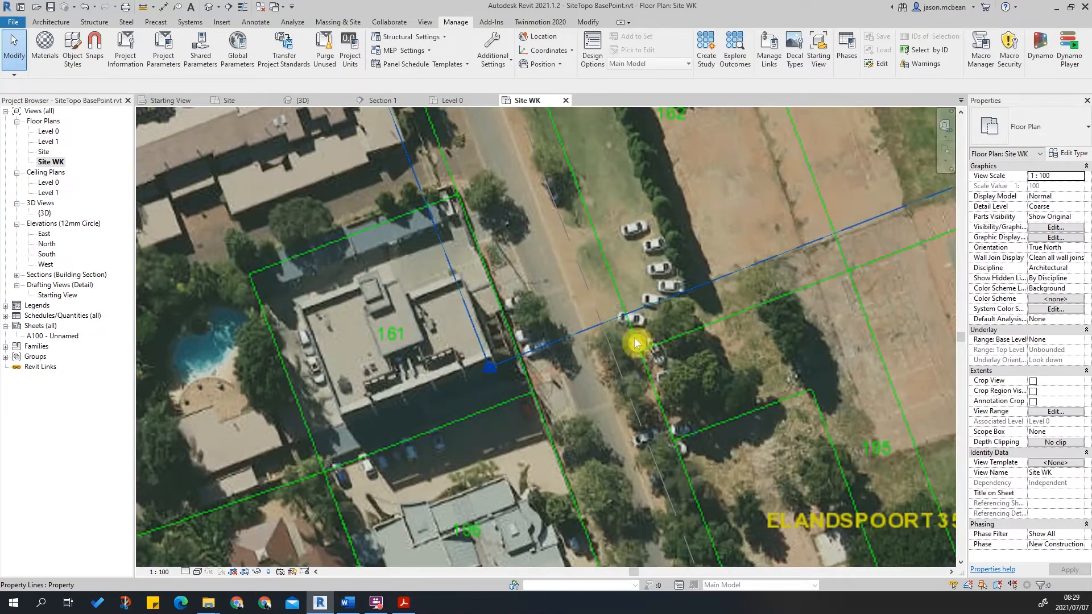
scroll(614, 362, "down", 3)
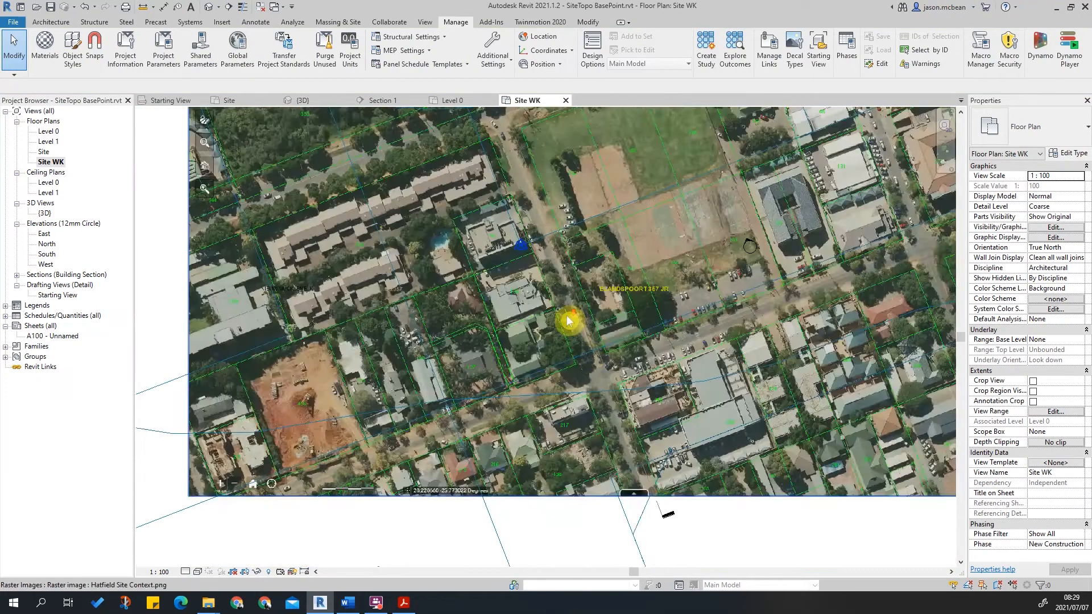
scroll(467, 398, "down", 2)
left_click(633, 342)
scroll(626, 343, "up", 5)
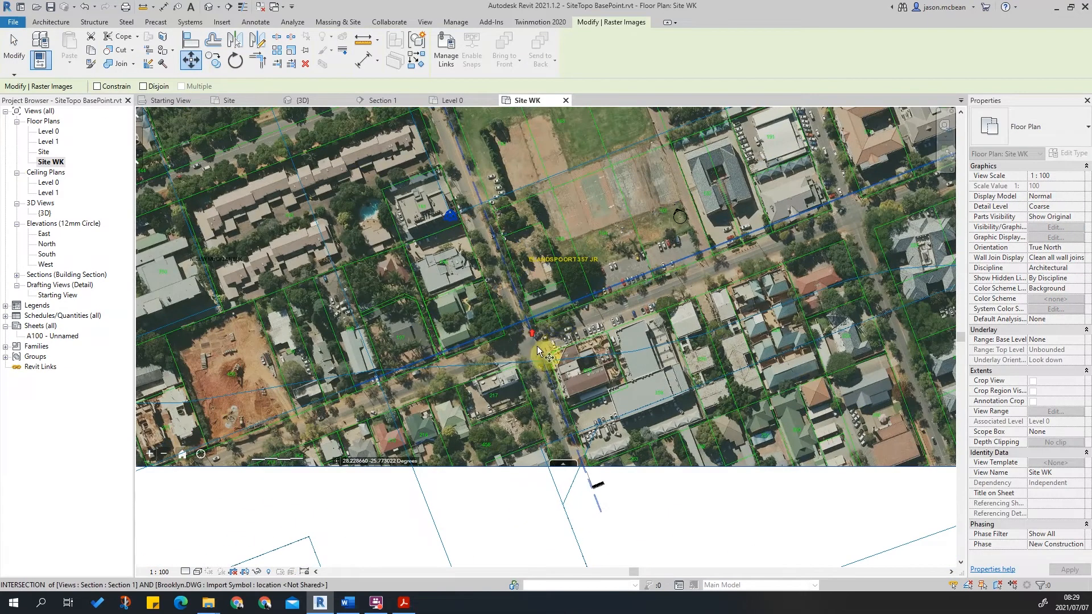
scroll(555, 297, "up", 5)
scroll(592, 335, "up", 3)
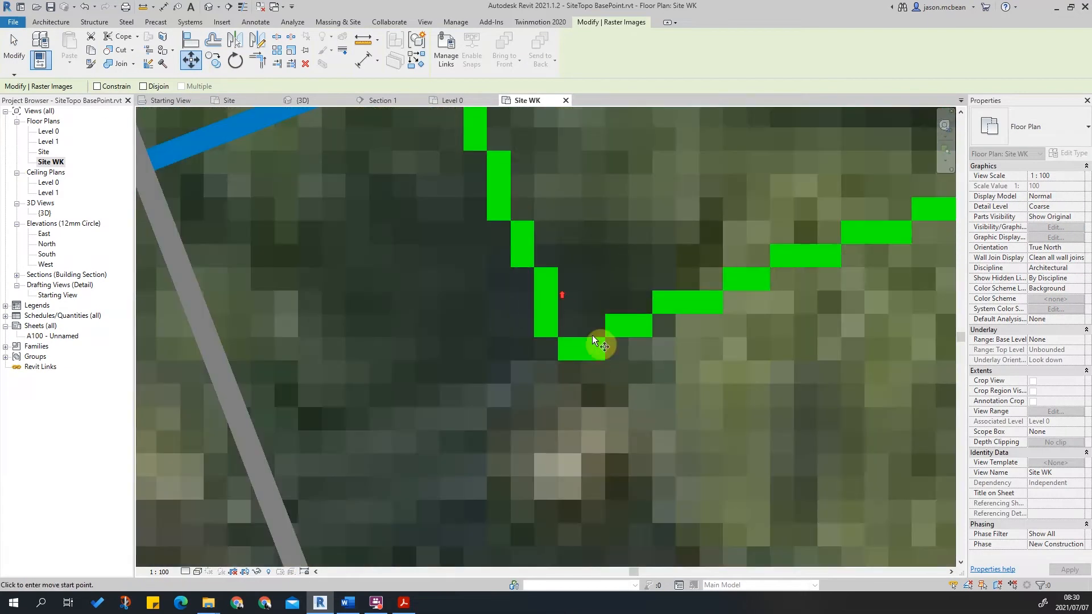
left_click(573, 359)
scroll(591, 261, "down", 5)
scroll(754, 434, "down", 2)
scroll(755, 435, "down", 3)
middle_click_drag(695, 322, 480, 393)
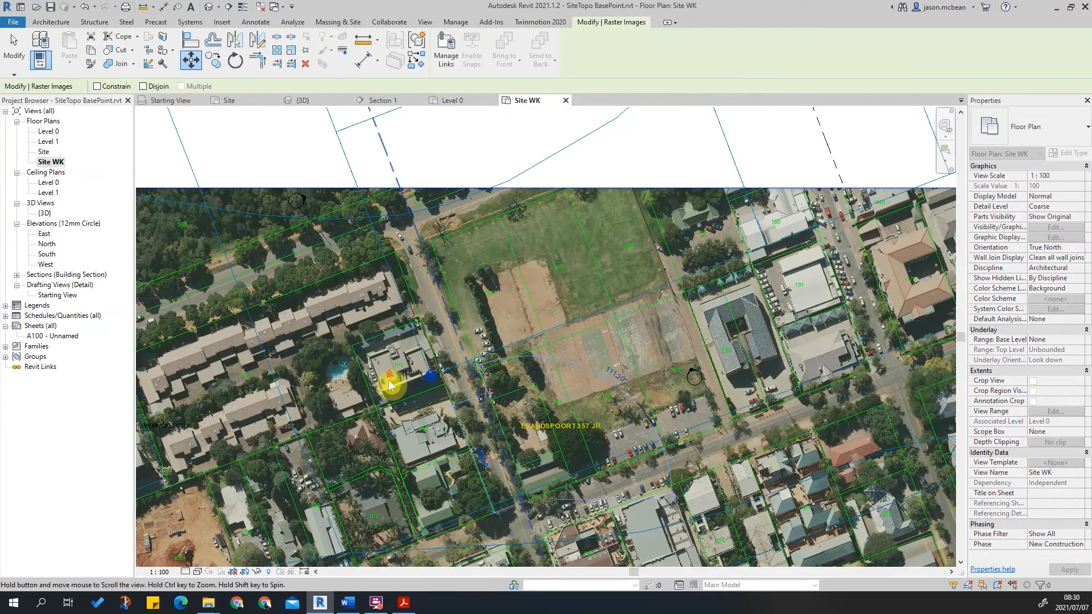
left_click(608, 351)
scroll(609, 350, "up", 5)
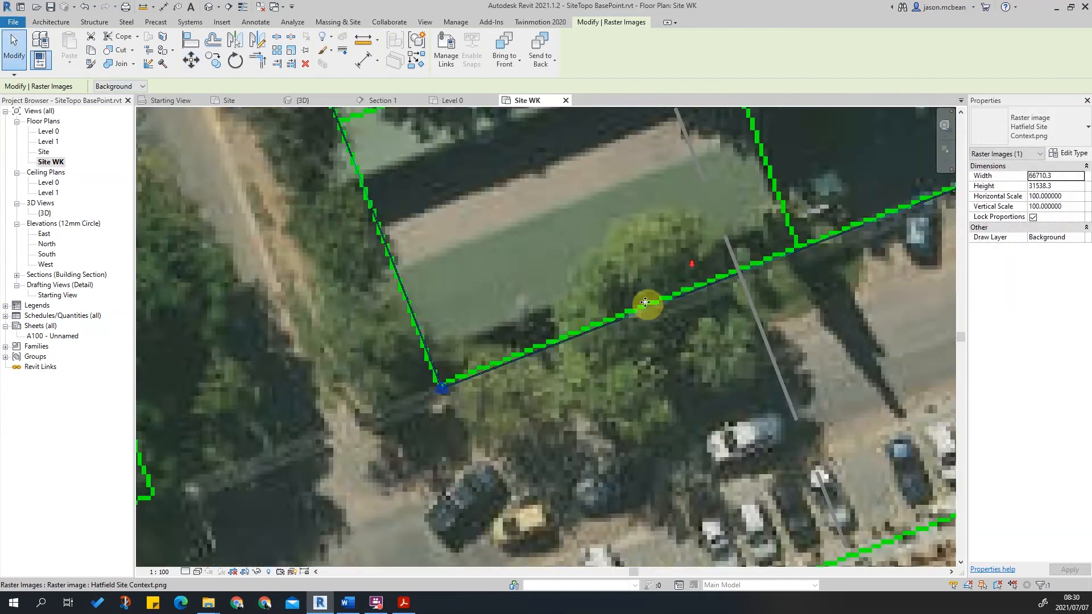
scroll(620, 354, "down", 2)
scroll(683, 336, "down", 4)
middle_click_drag(683, 336, 519, 396)
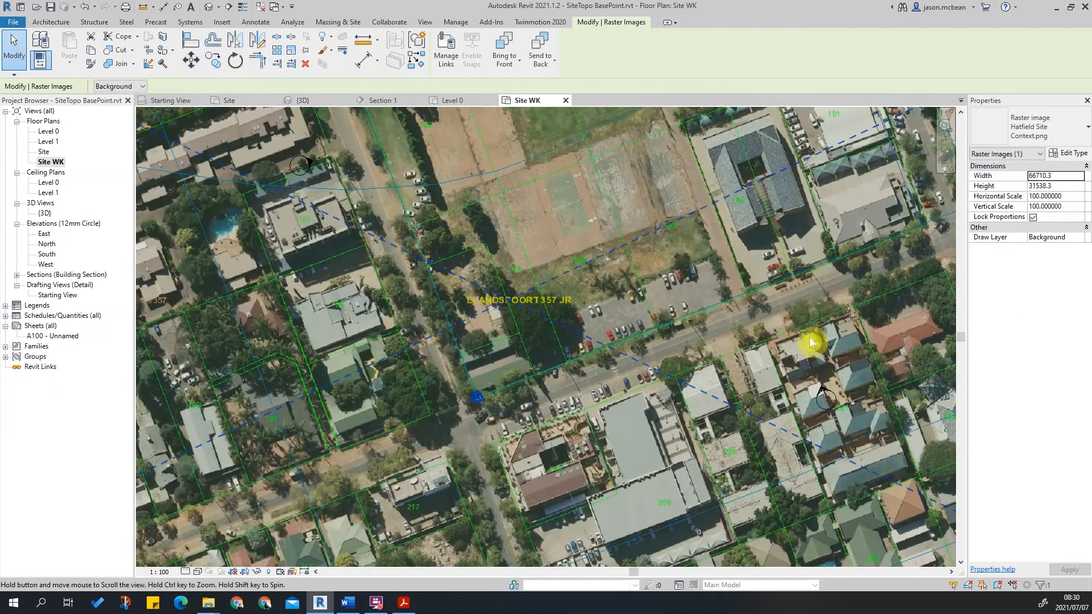
middle_click_drag(816, 370, 717, 347)
scroll(704, 351, "down", 2)
key("Escape")
Zoom and pan around the moved aerial image to compare it with the linked site plan's property lines.
scroll(762, 206, "down", 2)
middle_click_drag(762, 206, 725, 340)
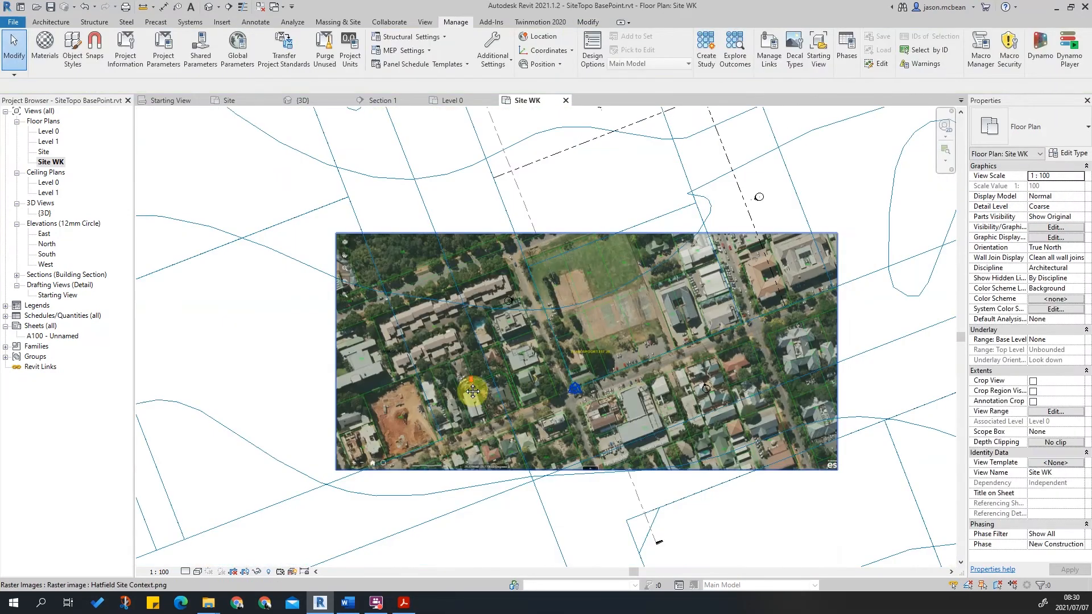
scroll(472, 392, "down", 6)
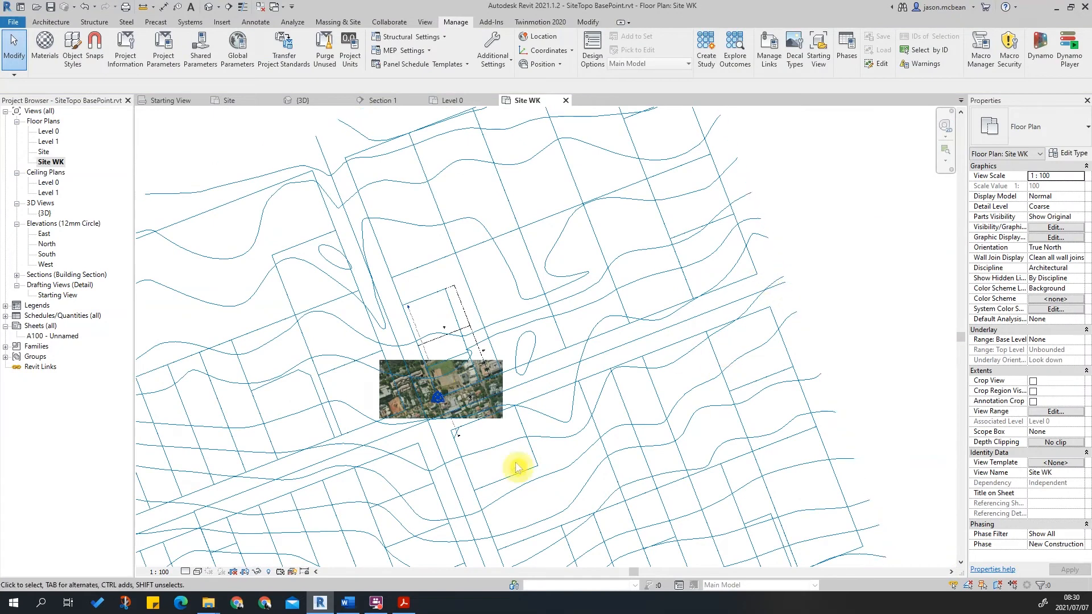
middle_click_drag(563, 443, 605, 414)
scroll(634, 326, "up", 1)
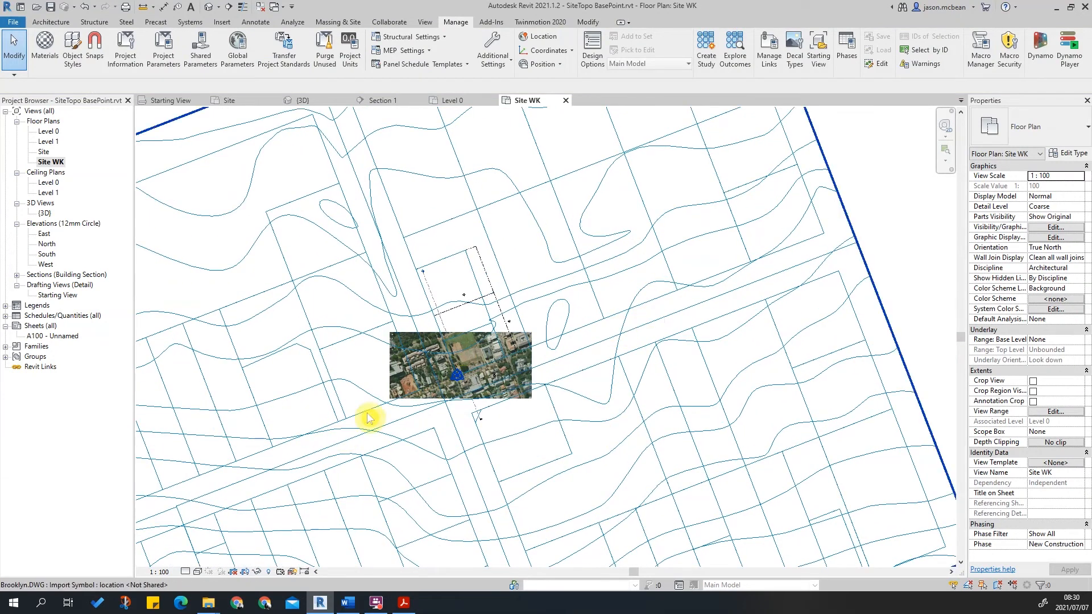
middle_click_drag(341, 437, 519, 317)
scroll(628, 296, "up", 6)
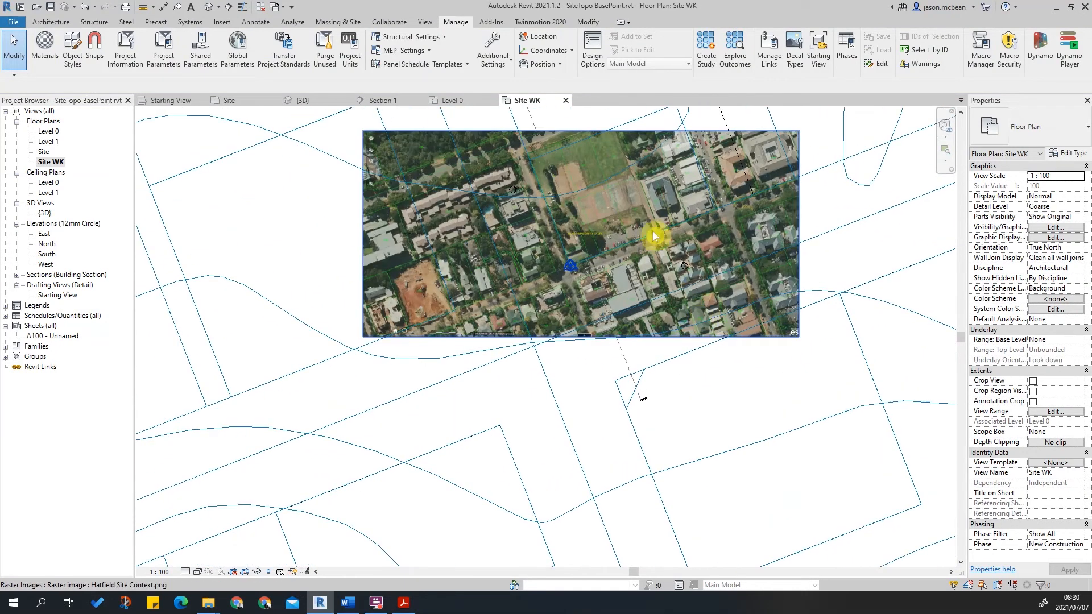
scroll(679, 182, "up", 5)
scroll(577, 267, "up", 1)
scroll(476, 341, "down", 2)
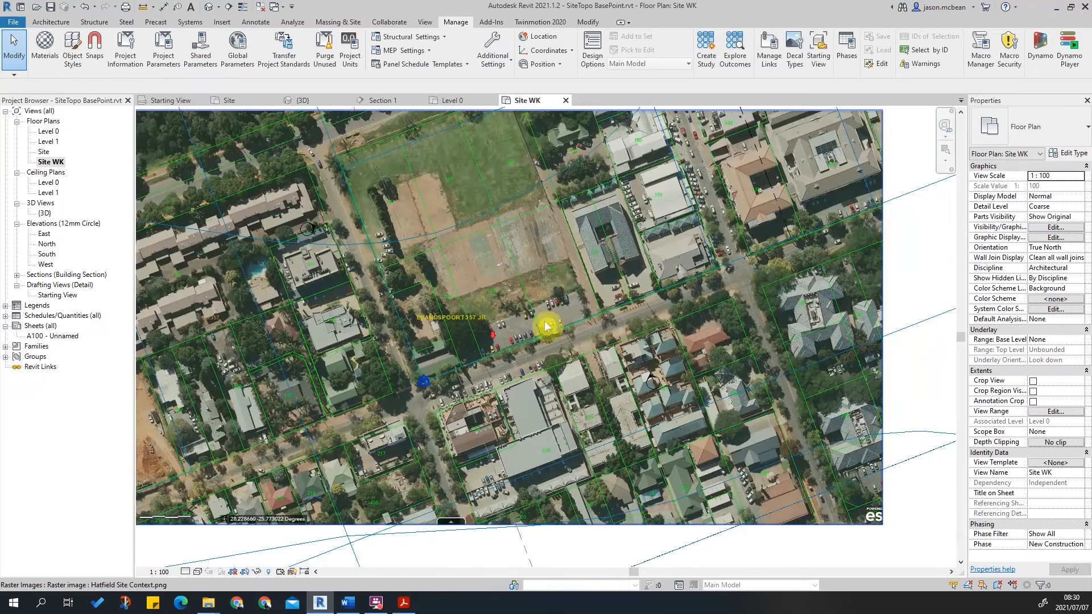
scroll(459, 322, "down", 4)
scroll(441, 326, "down", 2)
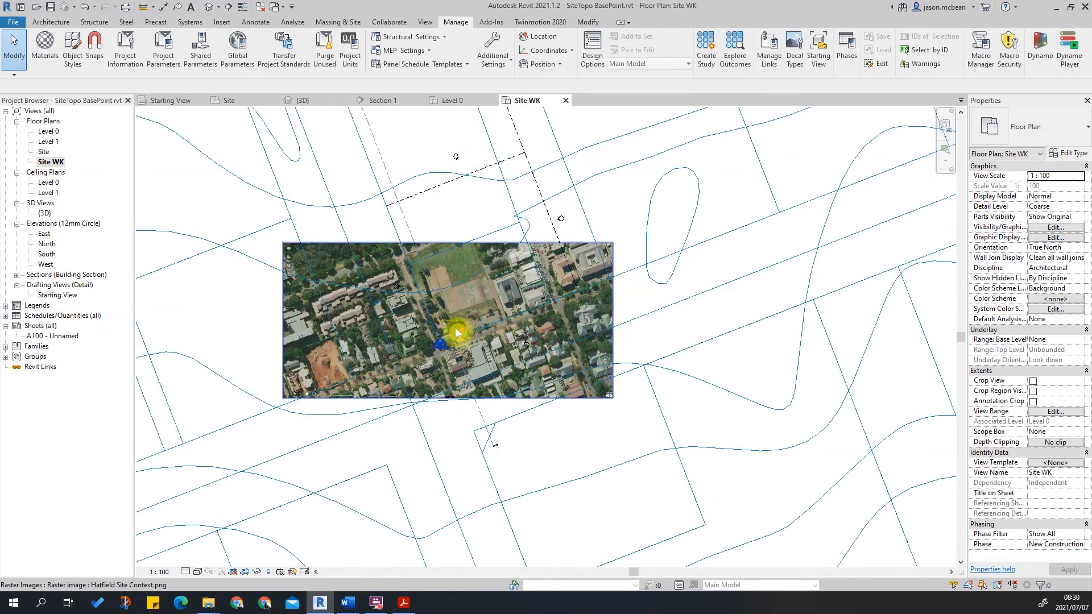
scroll(456, 329, "up", 5)
scroll(527, 302, "down", 2)
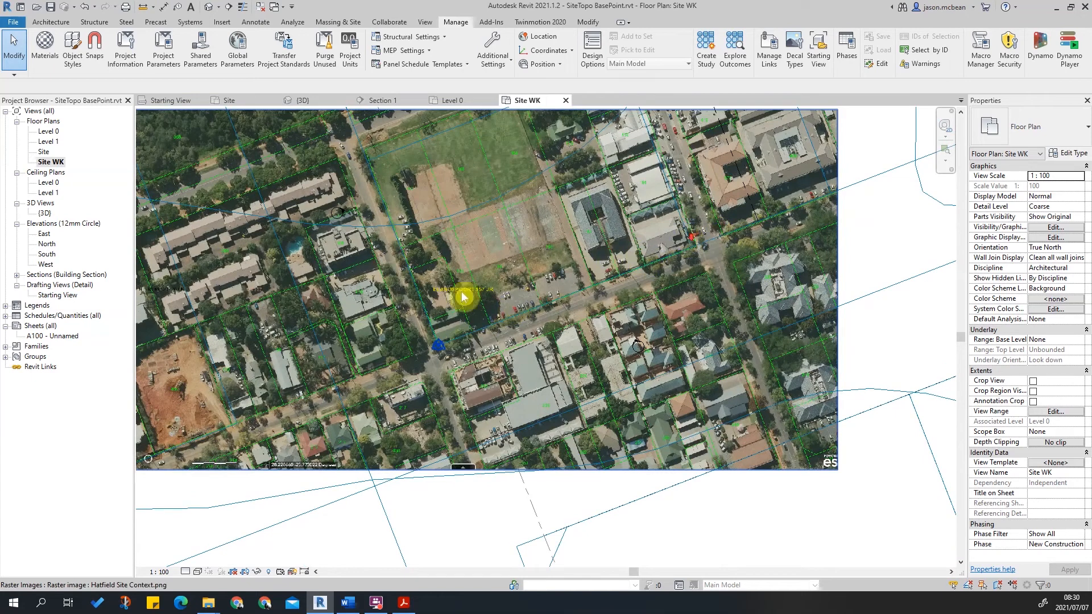
scroll(561, 254, "down", 7)
scroll(644, 314, "down", 4)
scroll(432, 393, "up", 2)
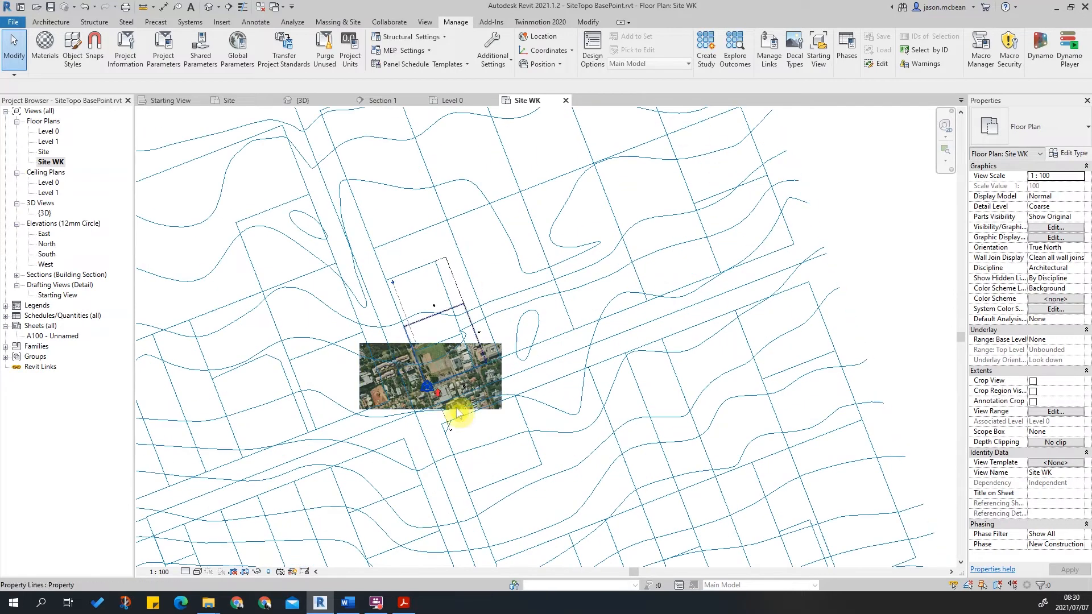
scroll(432, 393, "up", 5)
scroll(424, 290, "up", 3)
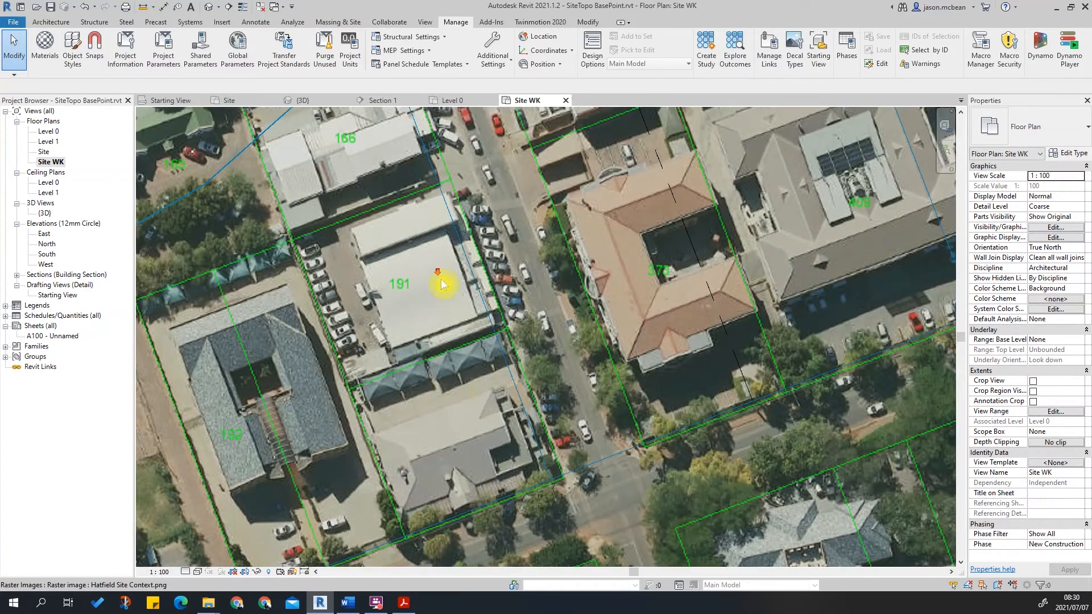
scroll(555, 381, "down", 10)
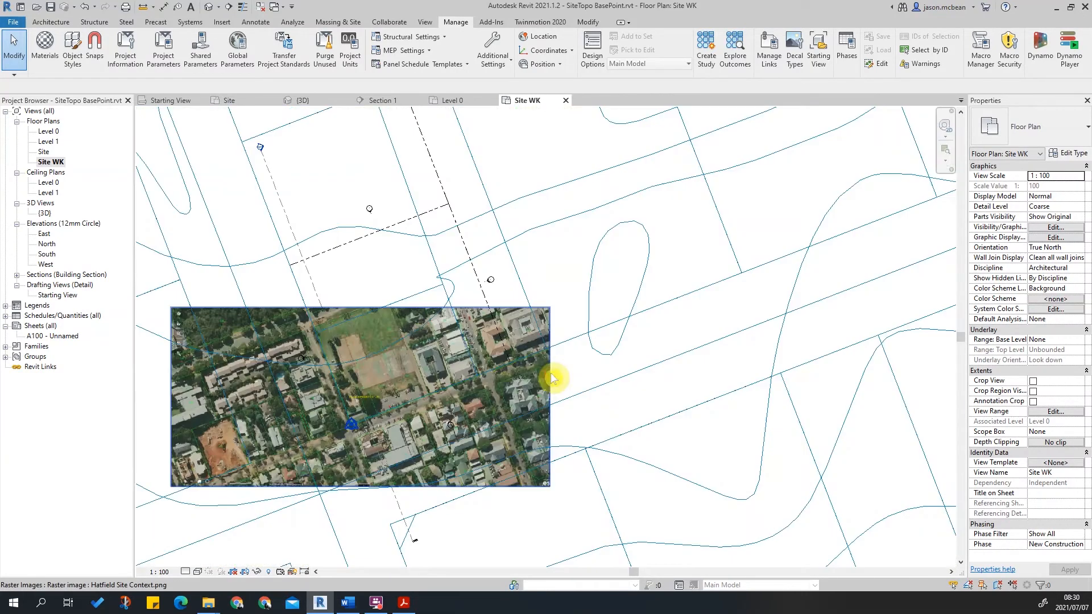
Scale the aerial image graphically from the aligned corner so a second property corner matches the linked site plan.
left_click(546, 375)
left_click(290, 52)
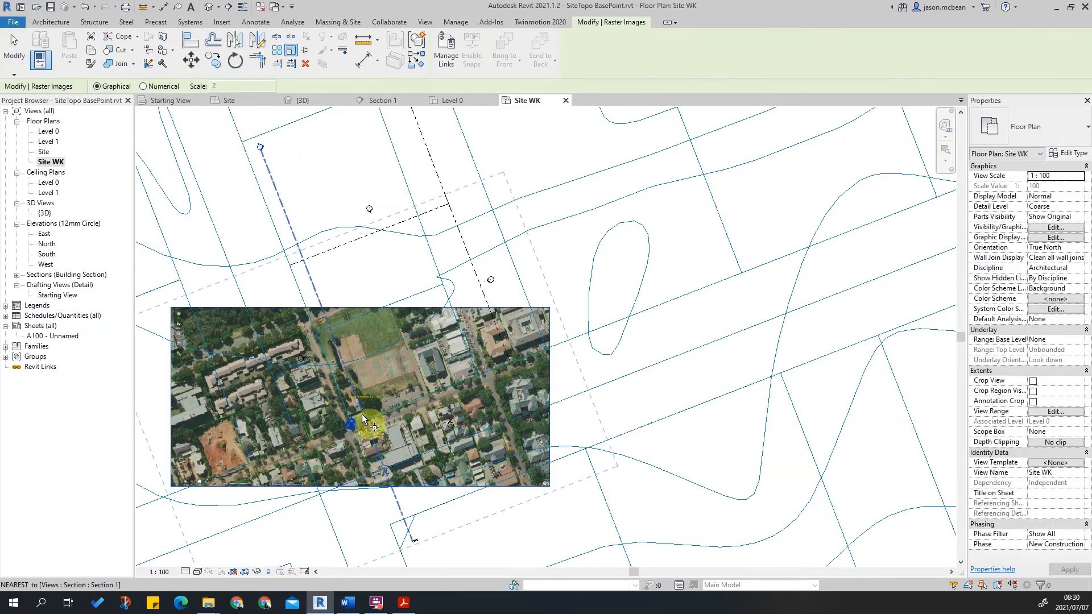
scroll(349, 408, "up", 5)
left_click(362, 353)
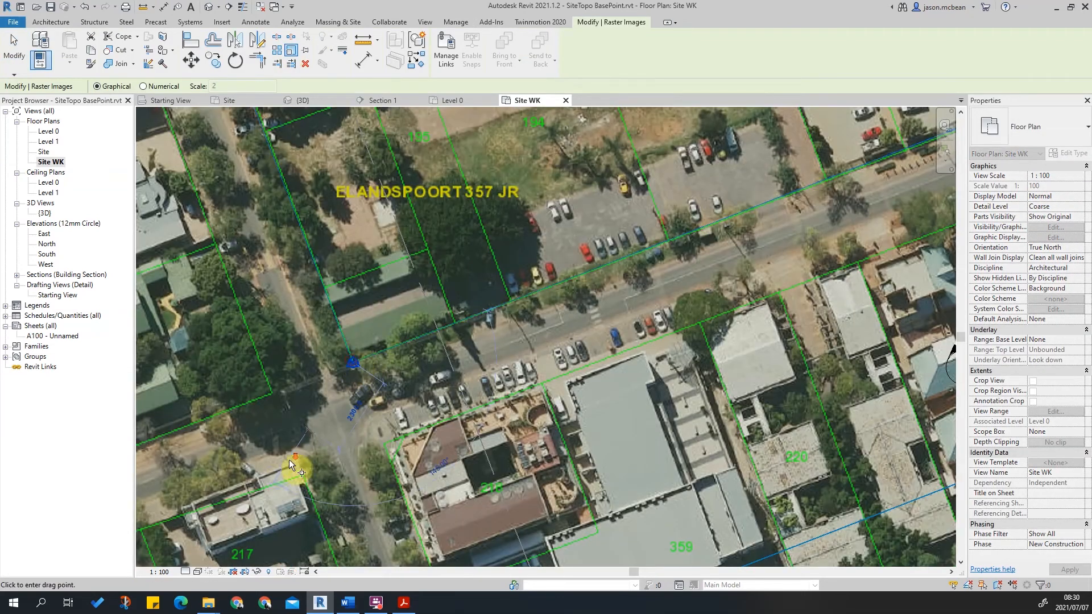
scroll(288, 460, "down", 3)
scroll(629, 279, "up", 5)
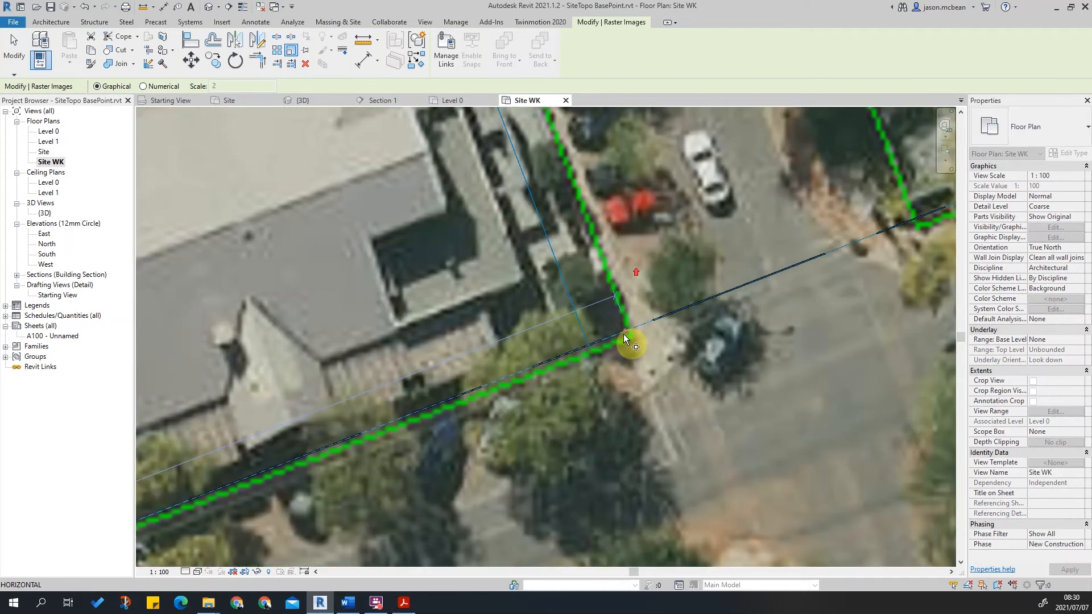
scroll(629, 330, "up", 3)
left_click(627, 327)
scroll(507, 384, "down", 1)
scroll(487, 398, "down", 4)
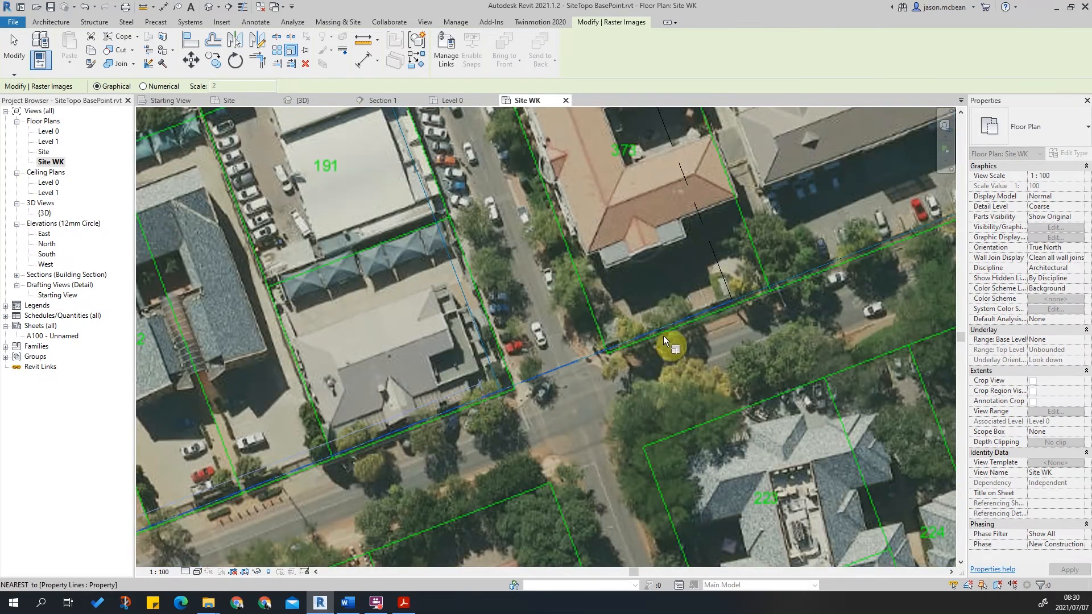
scroll(571, 387, "down", 6)
middle_click_drag(853, 278, 626, 362)
scroll(689, 336, "up", 4)
left_click(682, 338)
scroll(674, 344, "down", 4)
middle_click_drag(392, 411, 500, 339)
key("Escape")
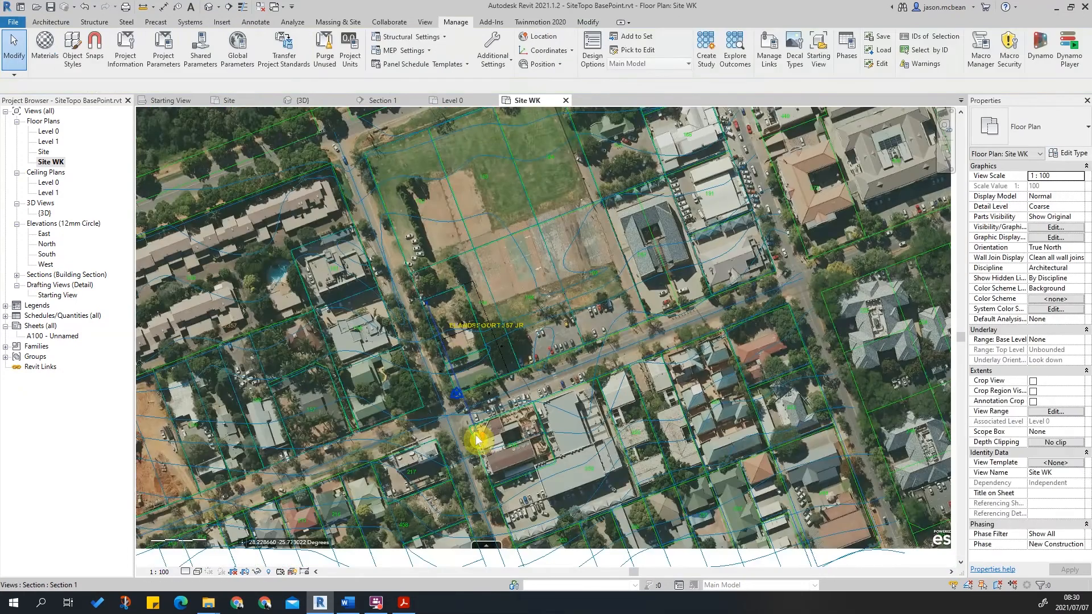
Examine how the scaled aerial image lines up with the linked drawing's property lines across the site.
scroll(476, 439, "up", 6)
scroll(568, 438, "down", 4)
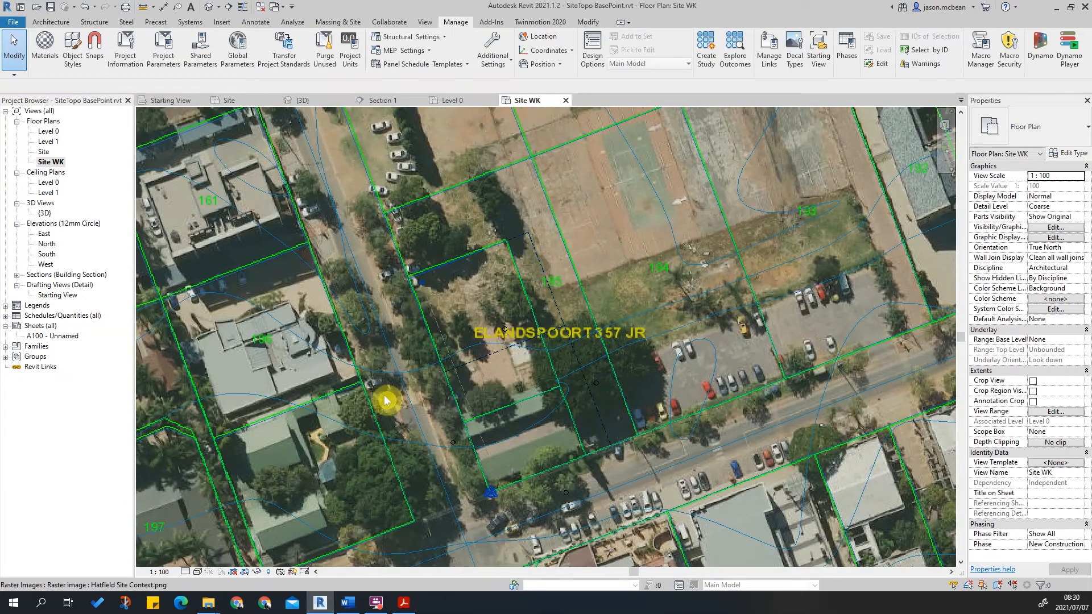
scroll(398, 432, "down", 1)
scroll(660, 334, "down", 2)
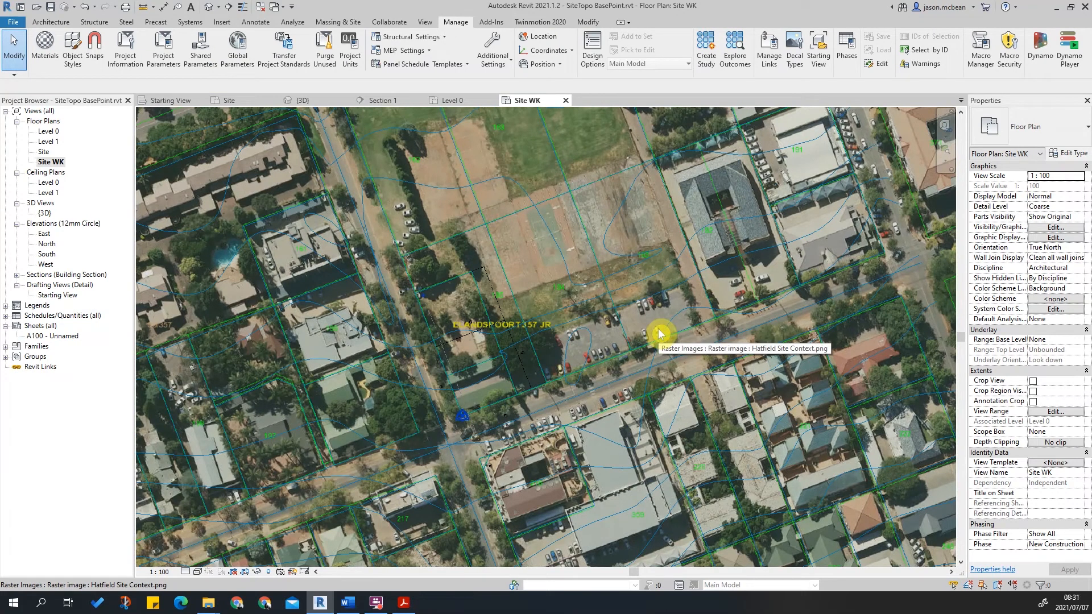
scroll(711, 446, "down", 2)
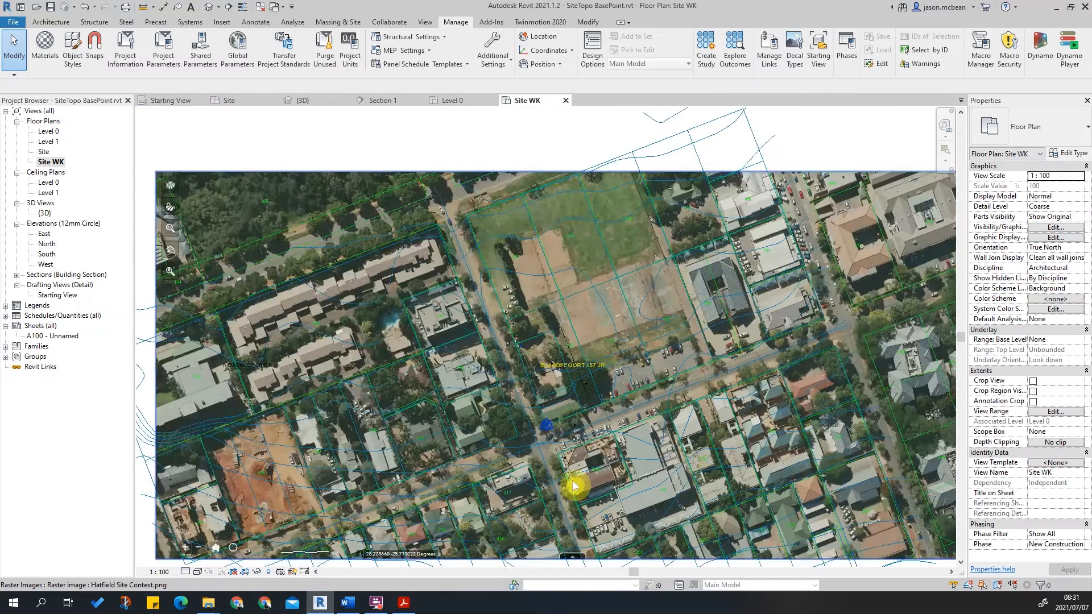
scroll(575, 563, "down", 1)
middle_click_drag(575, 563, 498, 382)
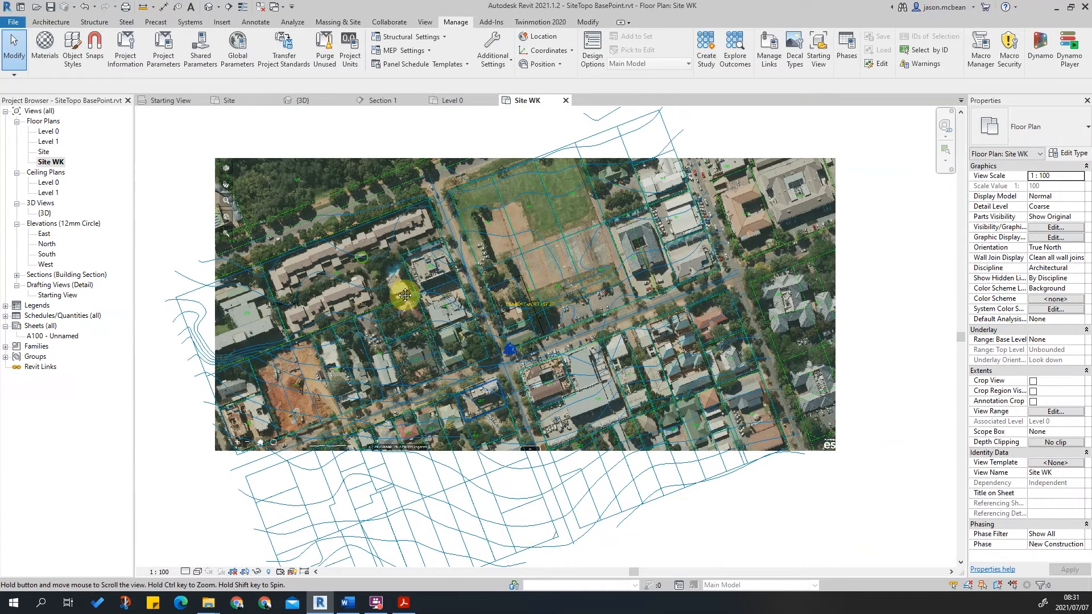
scroll(573, 387, "up", 3)
scroll(685, 404, "up", 3)
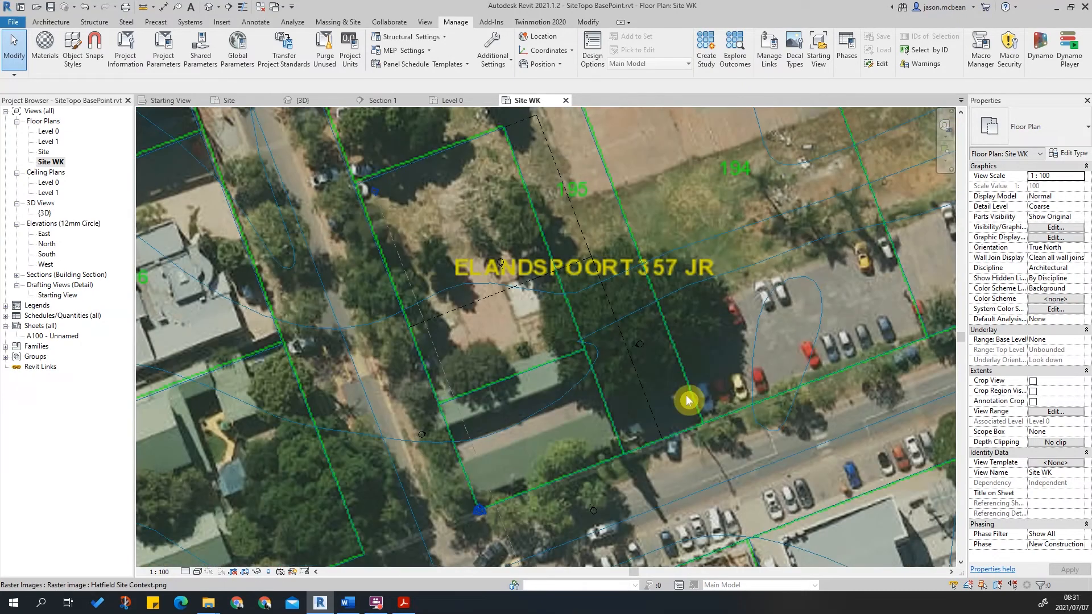
scroll(642, 376, "down", 2)
scroll(662, 278, "down", 2)
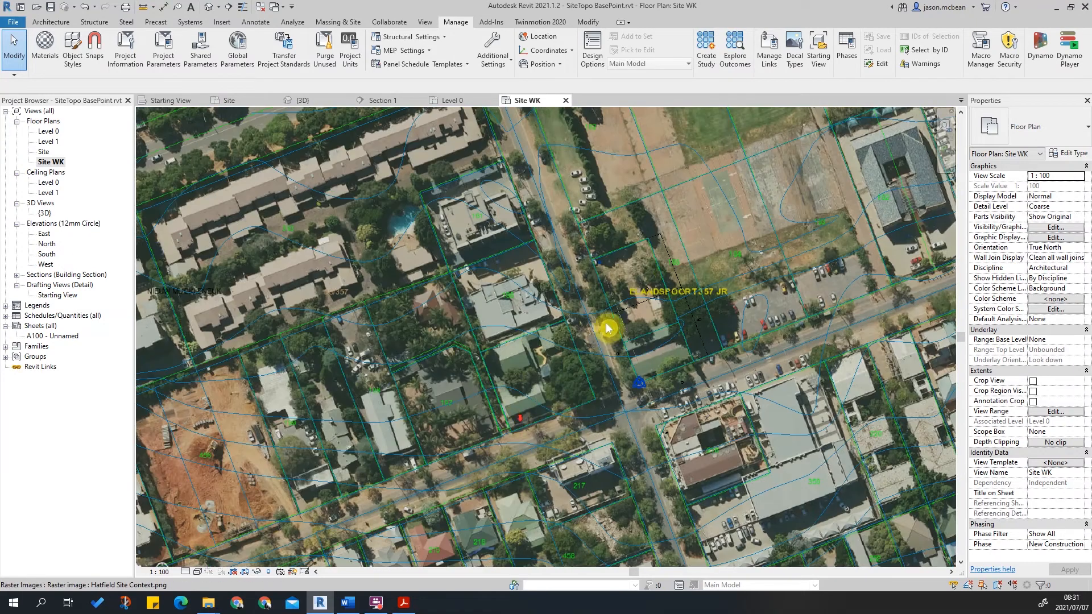
Set the aerial image's draw layer to Background.
left_click(851, 291)
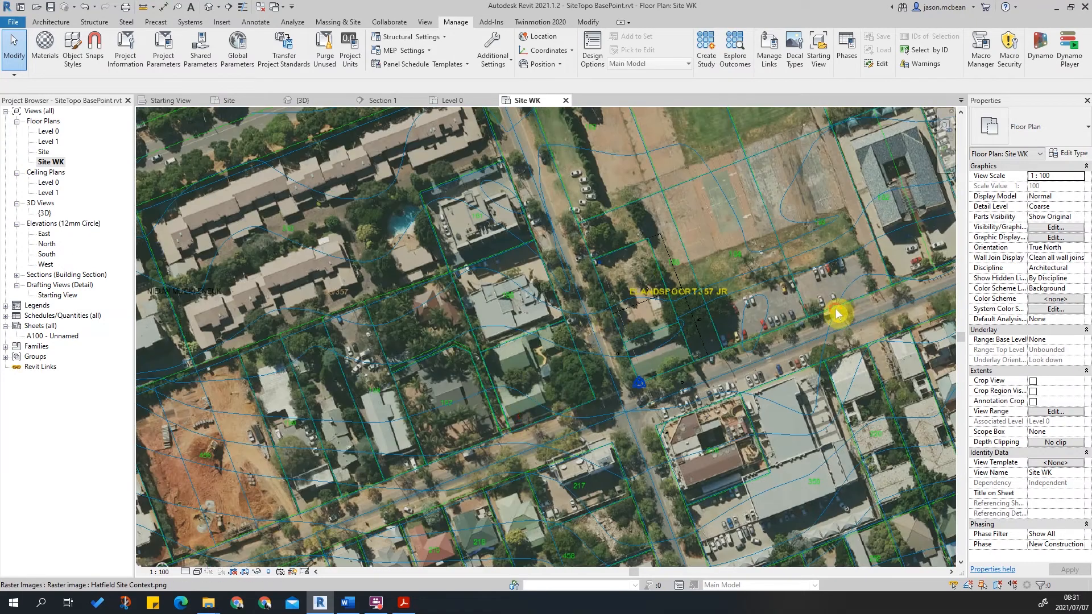
left_click(113, 86)
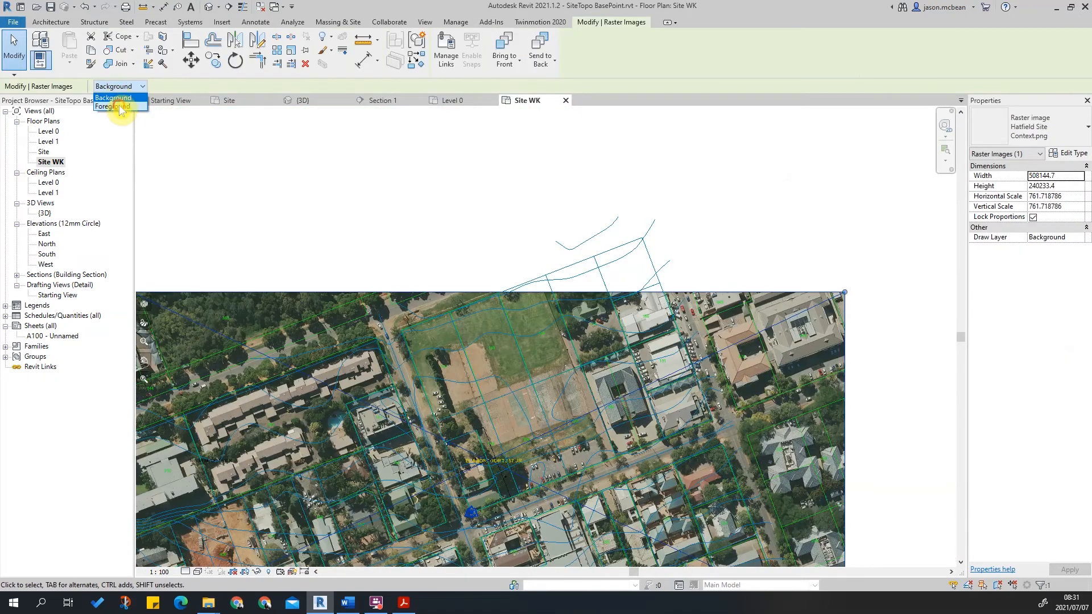
key("Down")
left_click(119, 98)
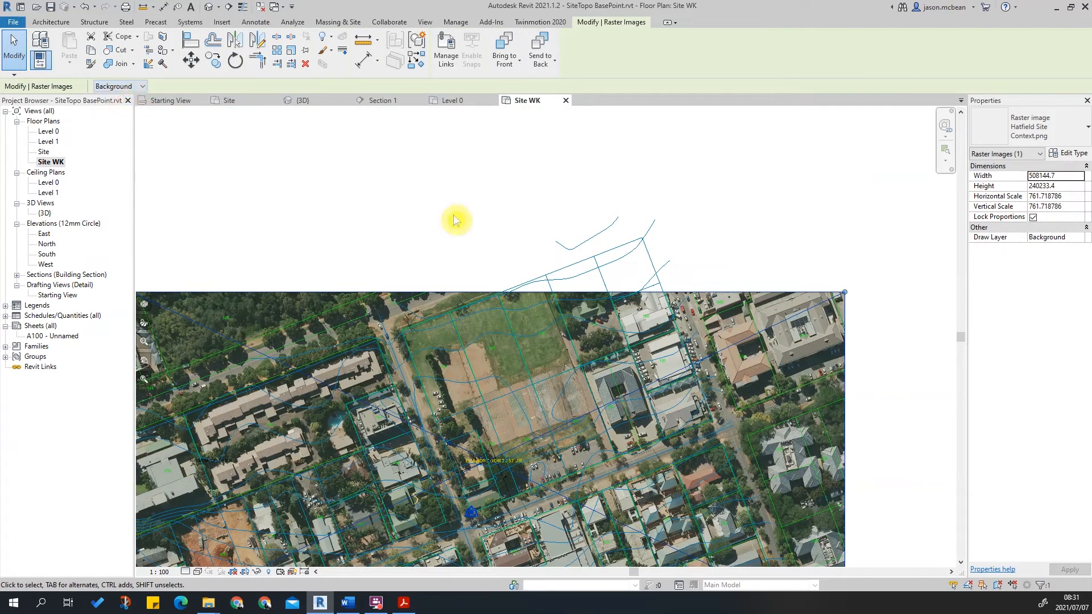
middle_click_drag(618, 353, 623, 217)
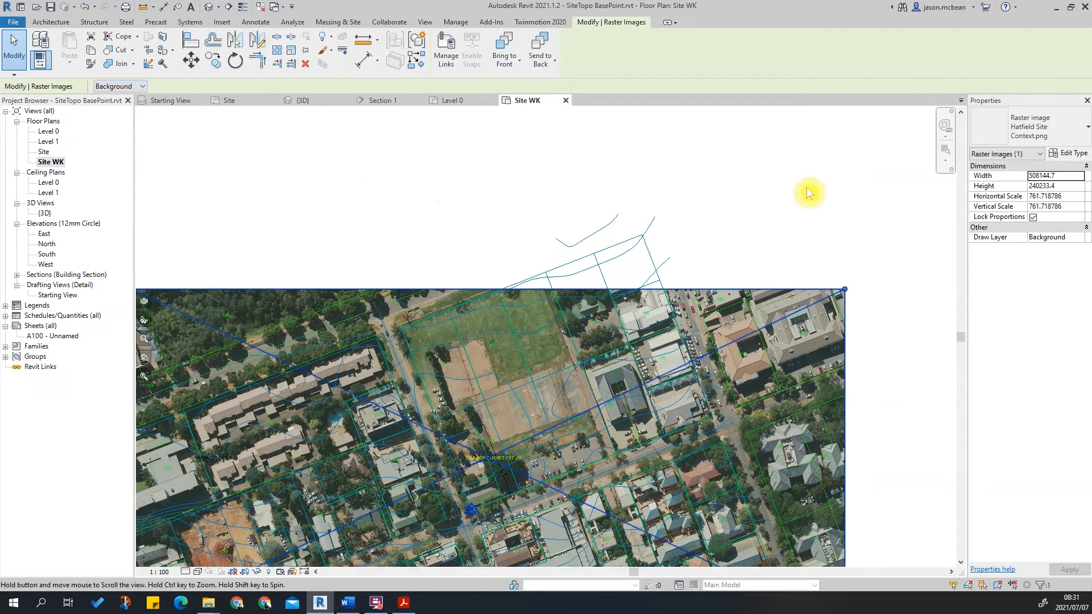
left_click(825, 155)
left_click(643, 196)
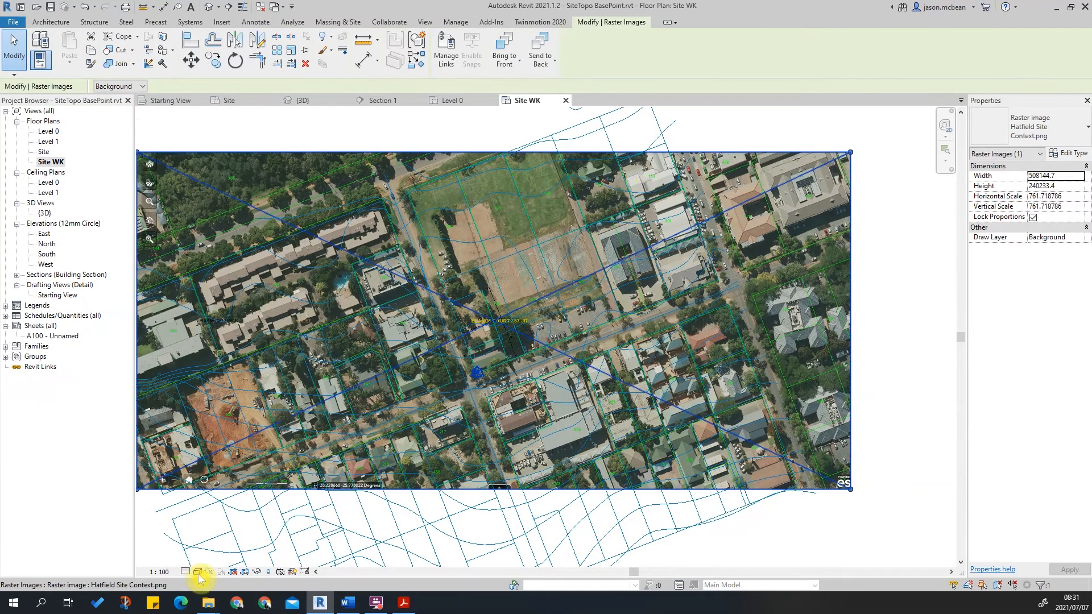
key("Escape")
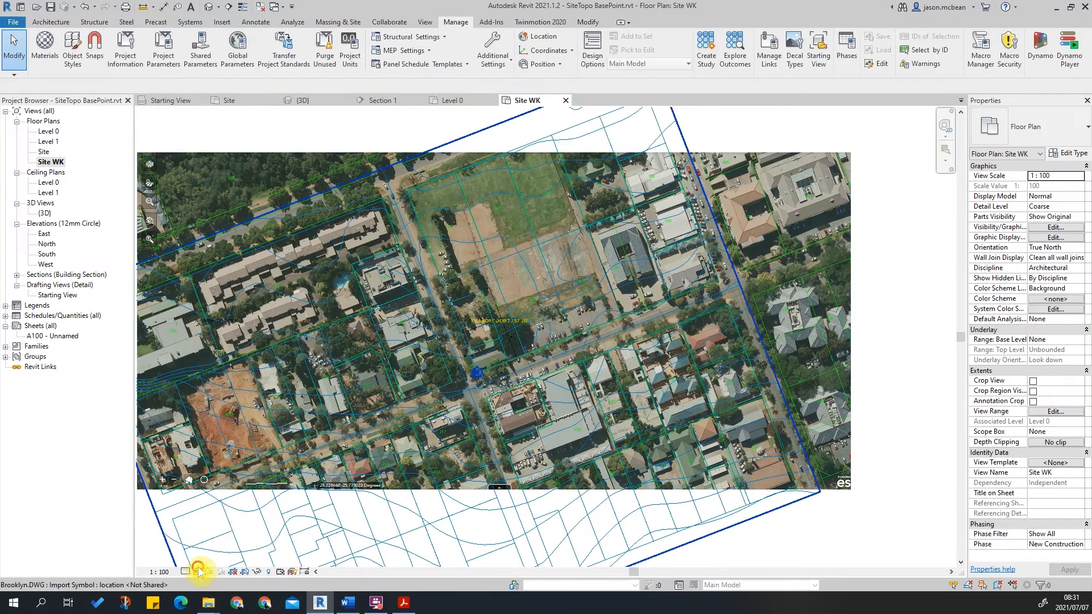
middle_click_drag(735, 260, 757, 319)
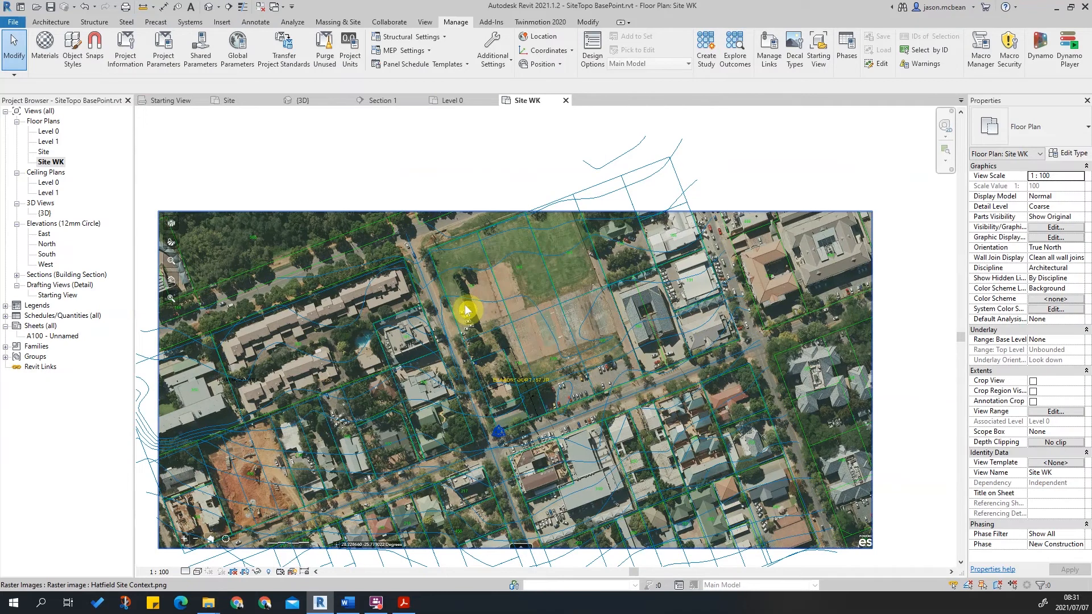
key("v")
key("g")
left_click(244, 404)
scroll(244, 408, "down", 4)
left_click(206, 425)
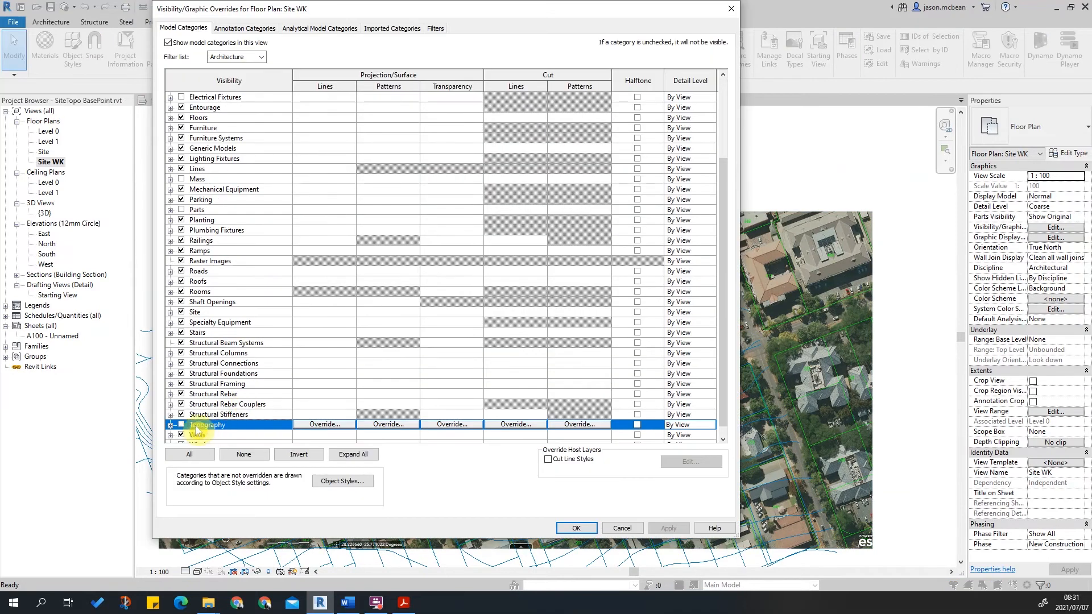
left_click(730, 8)
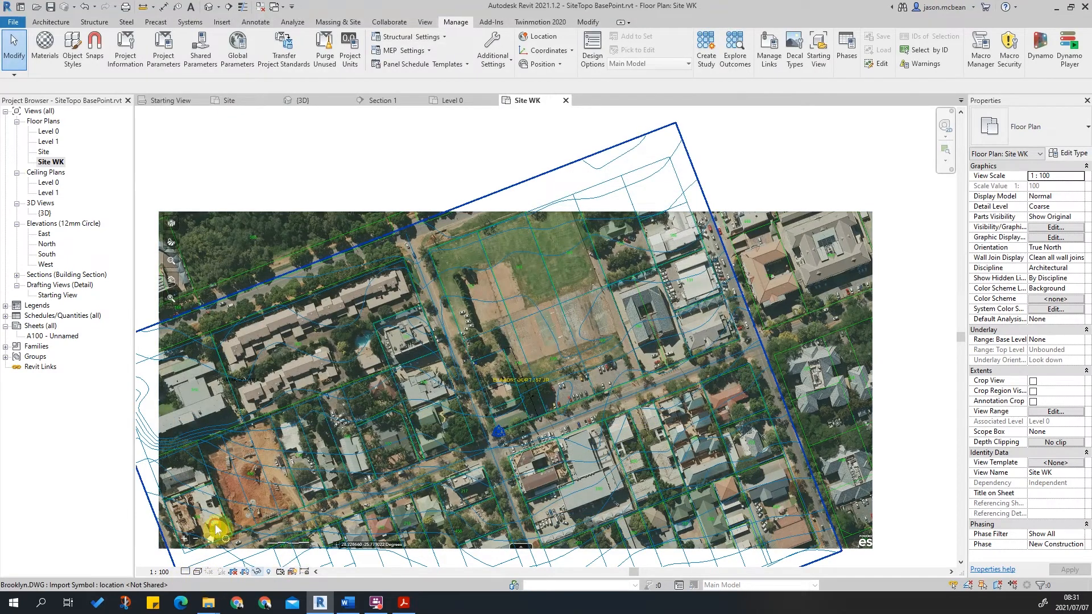
Turn the Topography category back on in the view's visibility/graphics overrides.
left_click(197, 572)
left_click(211, 528)
scroll(670, 282, "down", 1)
left_click(791, 238)
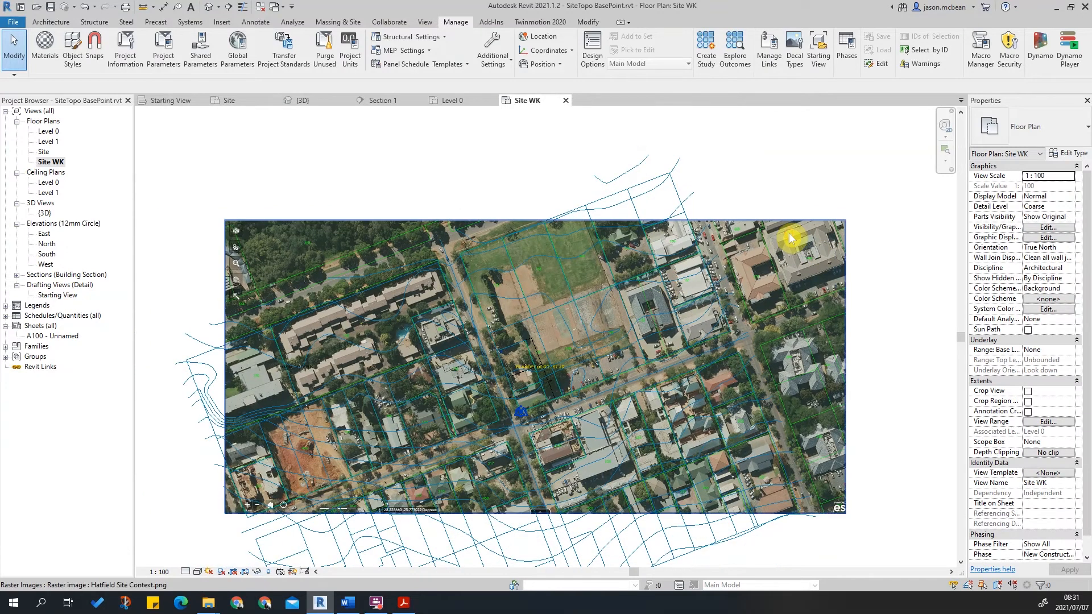
scroll(638, 238, "up", 2)
left_click(698, 190)
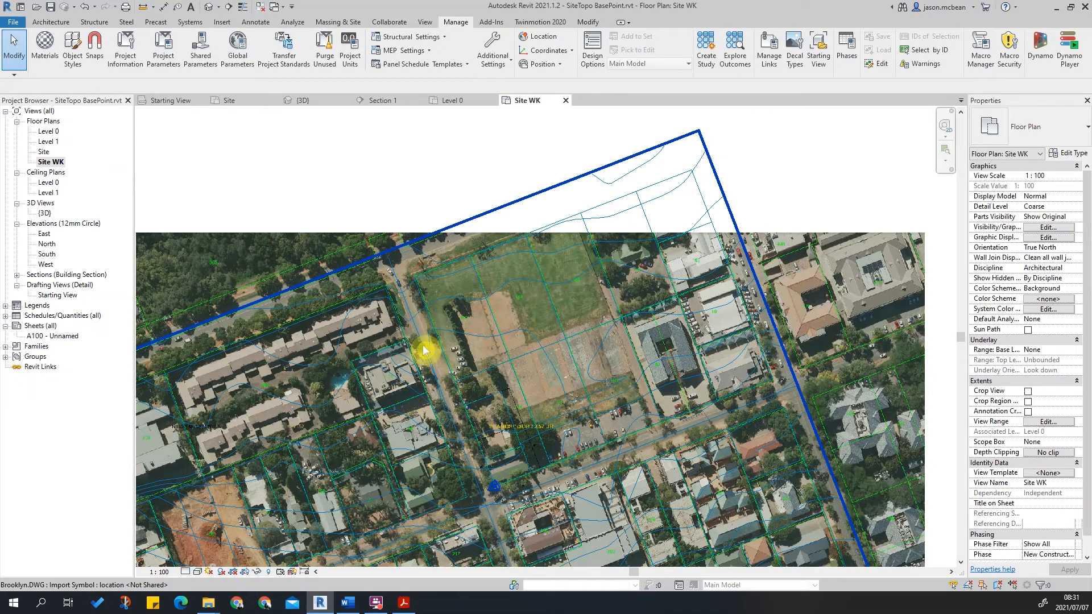
key("v")
key("v")
scroll(278, 353, "down", 4)
left_click(211, 261)
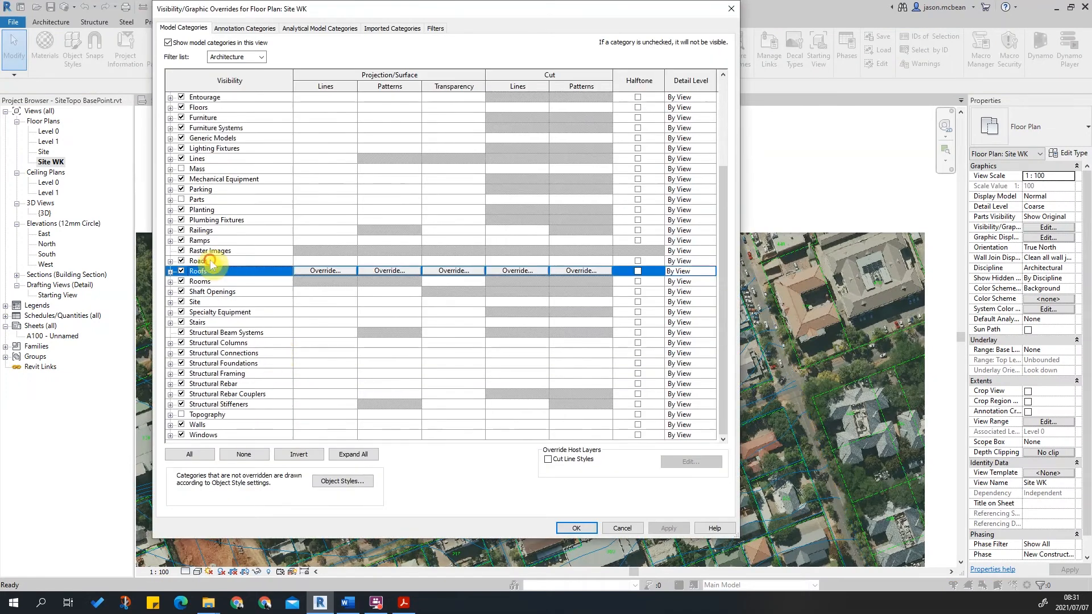
left_click(182, 414)
left_click(669, 528)
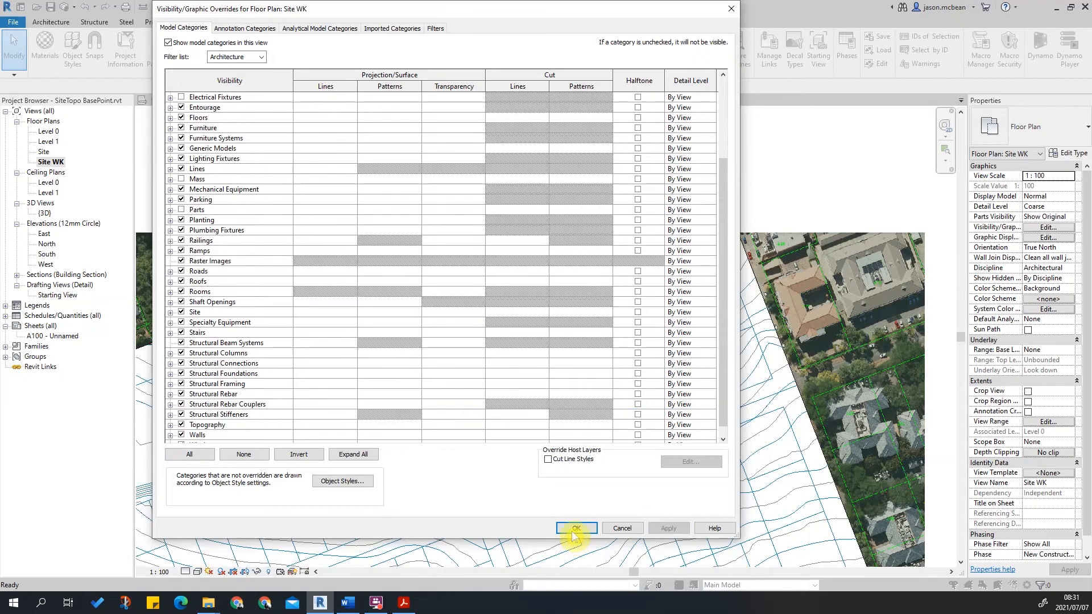
left_click(574, 528)
Select the aerial image and set its draw layer to Foreground.
scroll(790, 267, "down", 3)
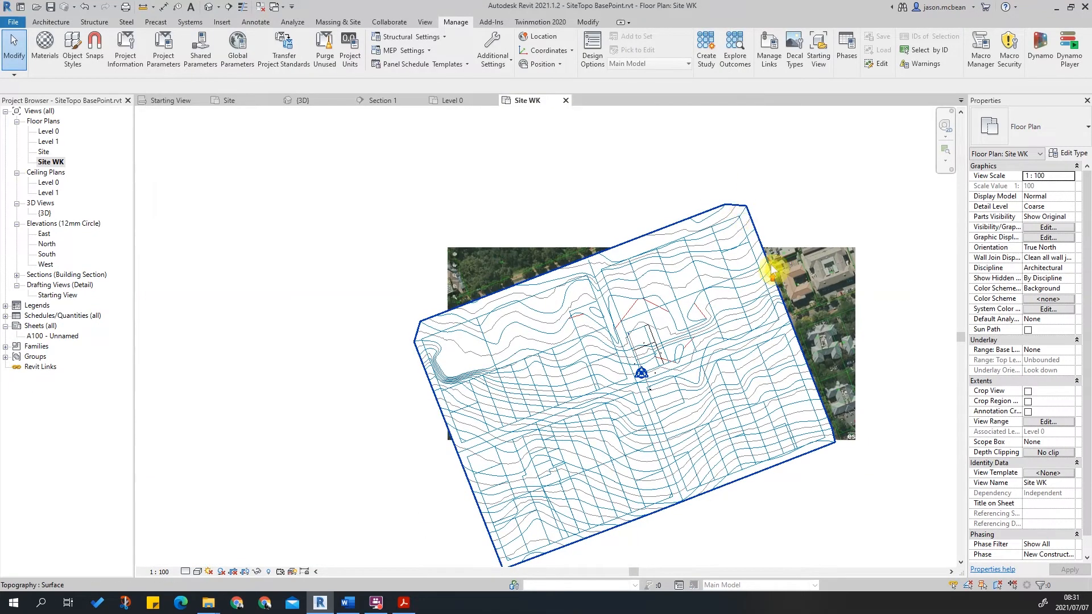
scroll(853, 260, "up", 3)
left_click(851, 251)
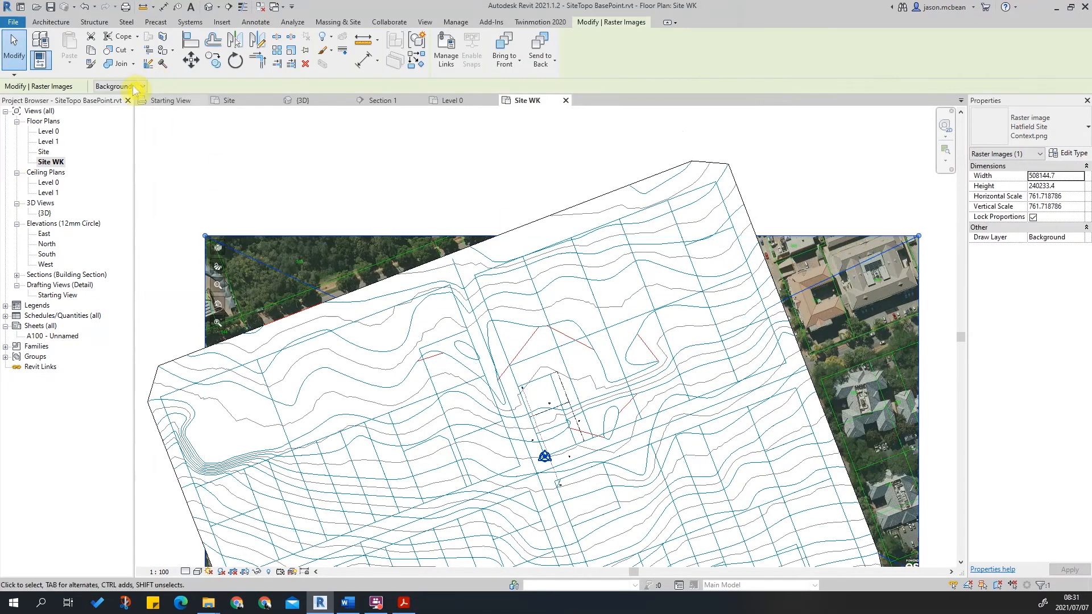
left_click(116, 107)
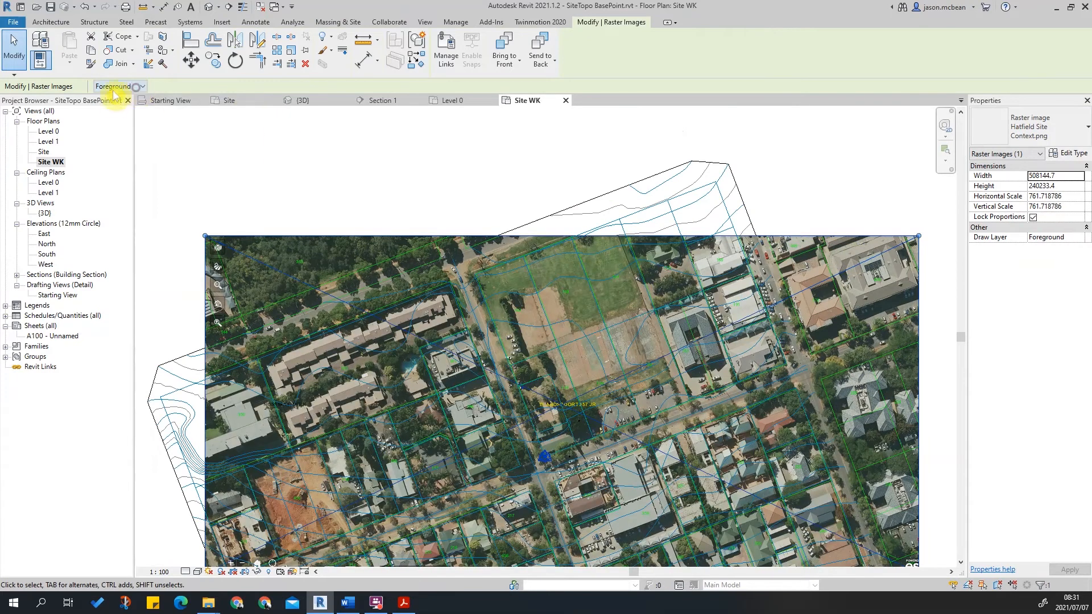
left_click(108, 96)
key("Escape")
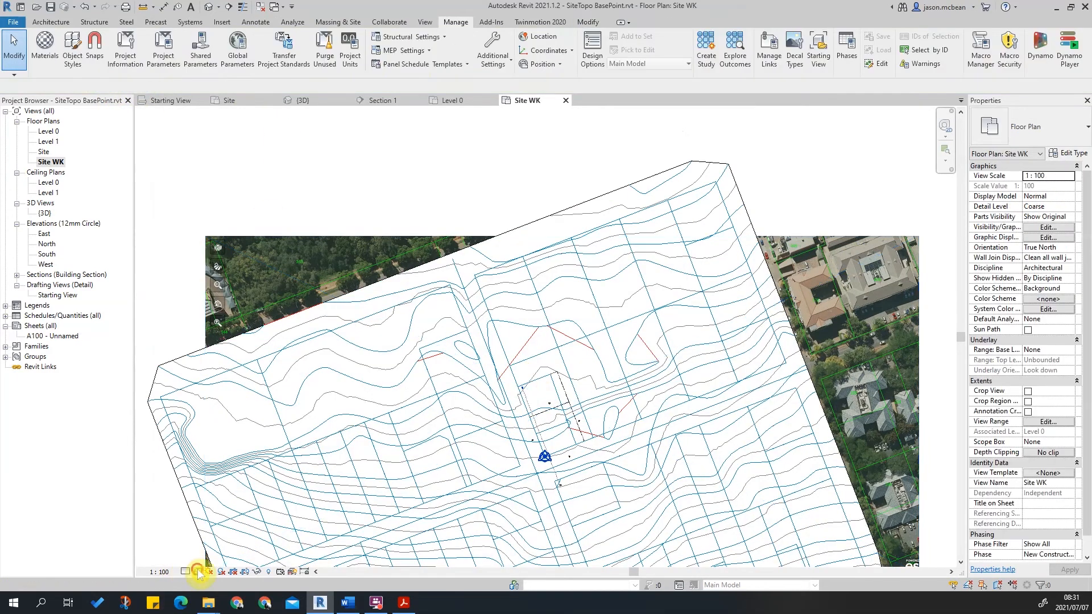
Hide the Topography category in the view's visibility/graphics overrides.
left_click(199, 571)
left_click(216, 515)
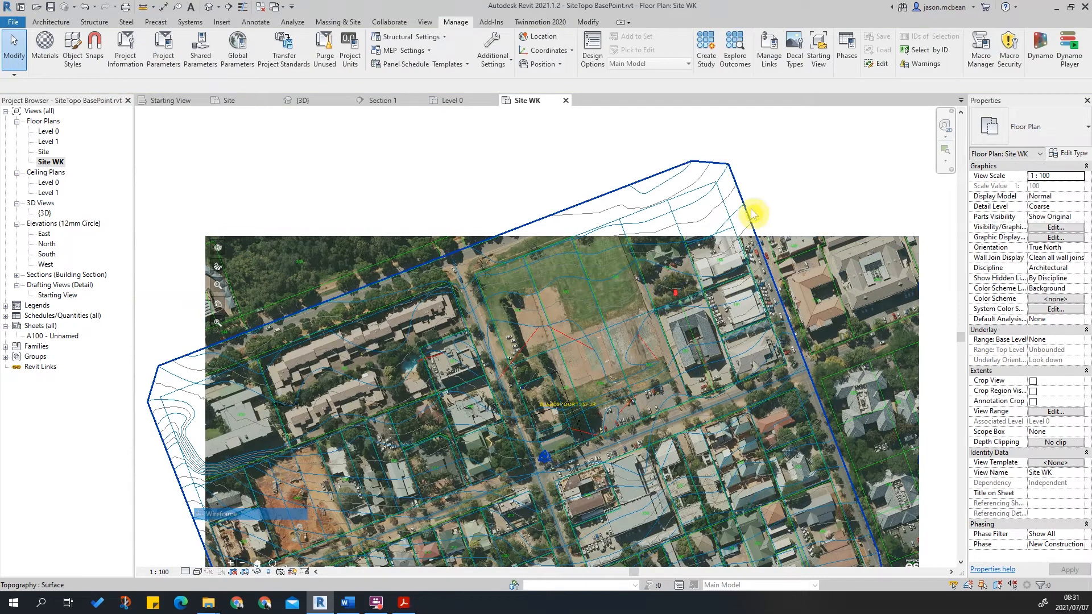
scroll(736, 211, "down", 1)
key("v")
key("v")
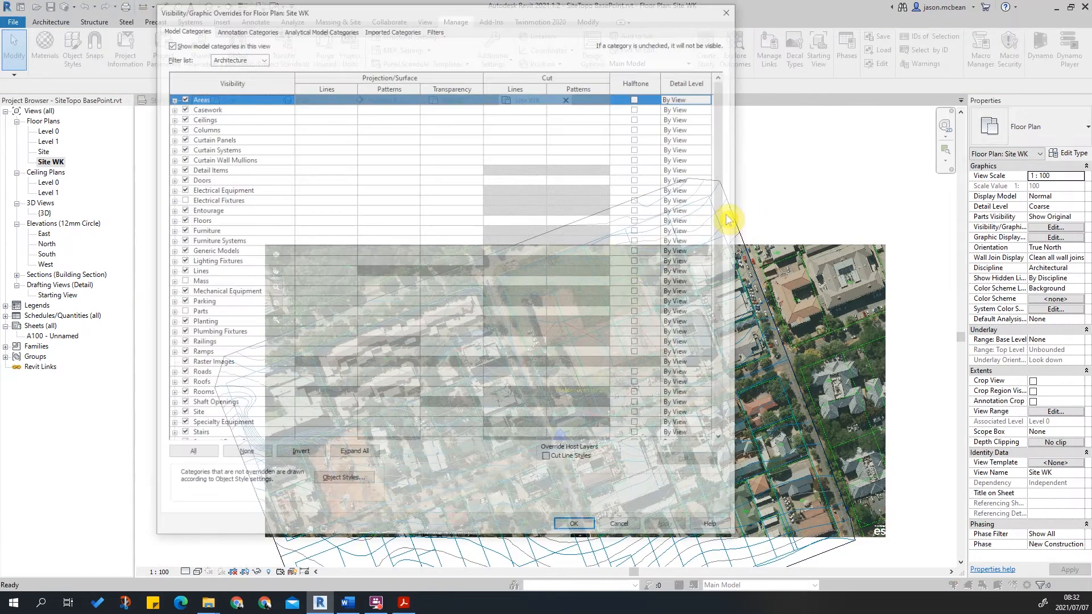
scroll(227, 386, "down", 4)
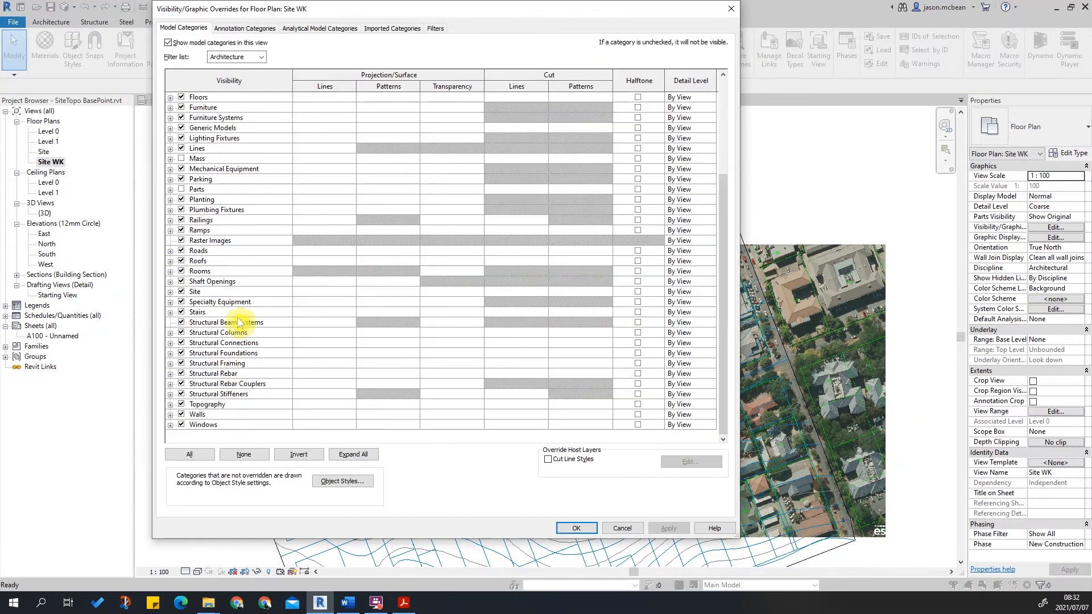
left_click(223, 263)
key("t")
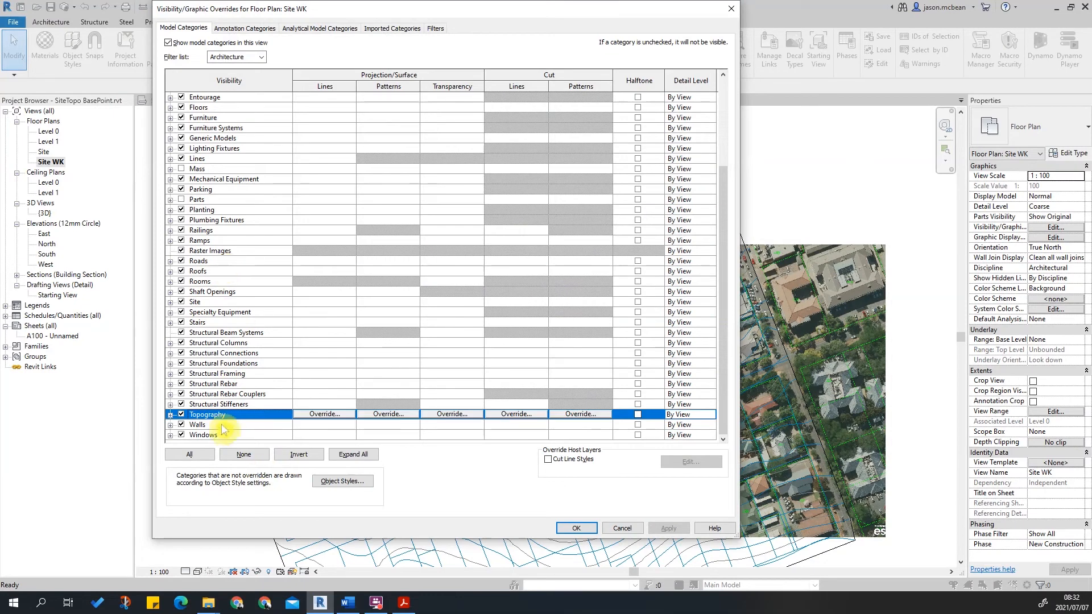
left_click(180, 414)
left_click(669, 529)
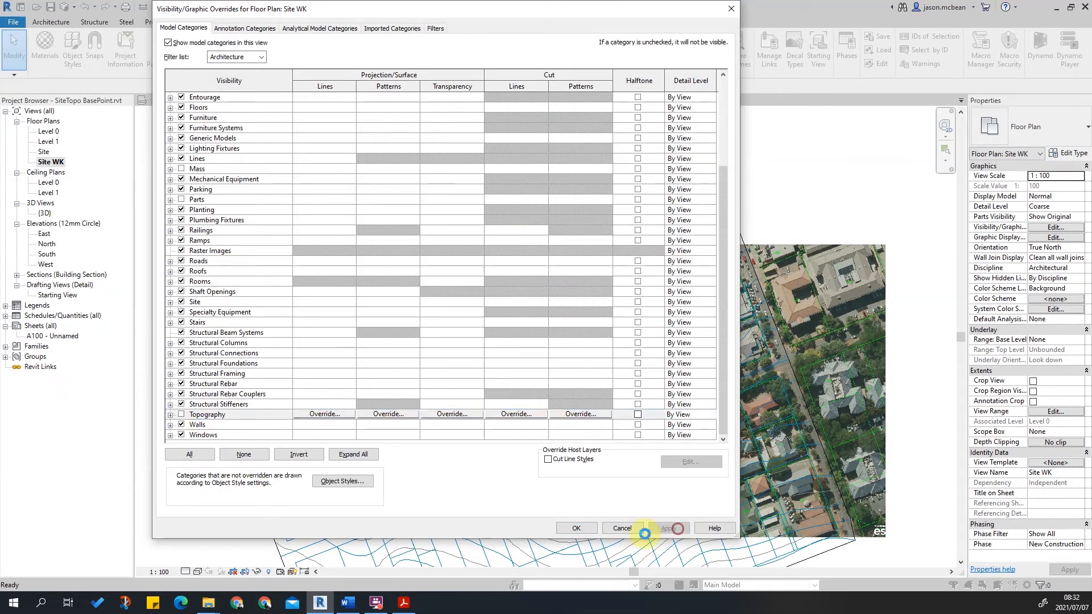
left_click(576, 528)
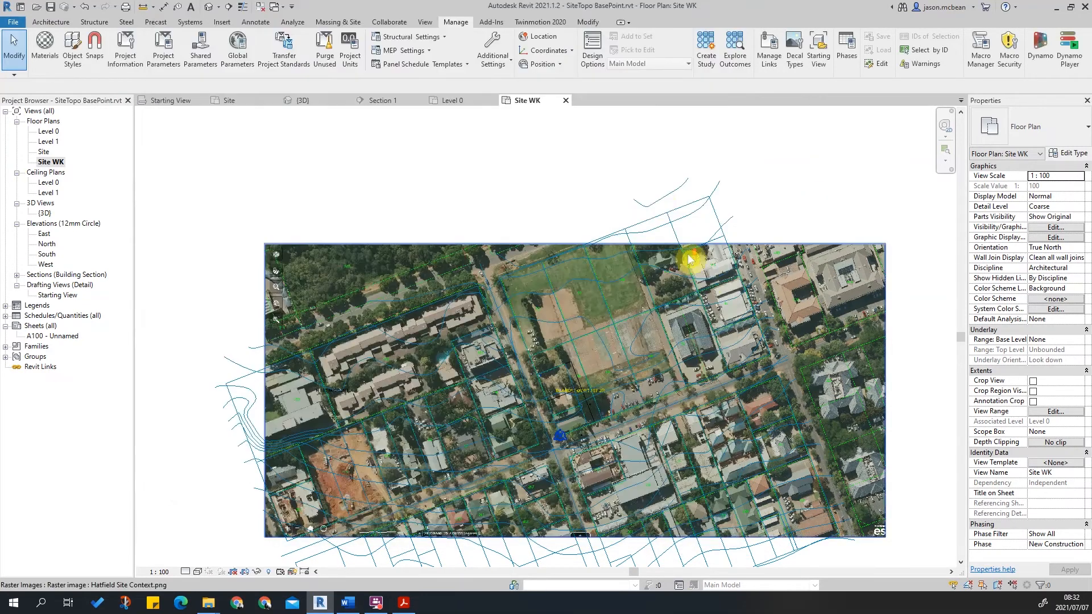
Zoom and pan around the aerial image to inspect the site area against the linked drawing.
scroll(840, 127, "up", 1)
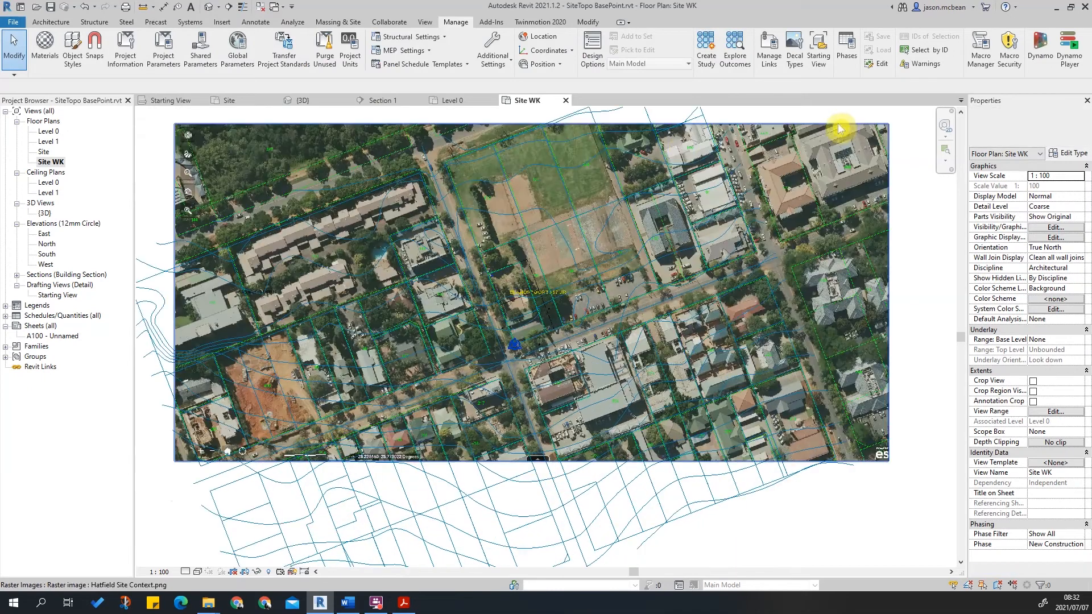
scroll(686, 150, "up", 2)
middle_click_drag(686, 150, 721, 325)
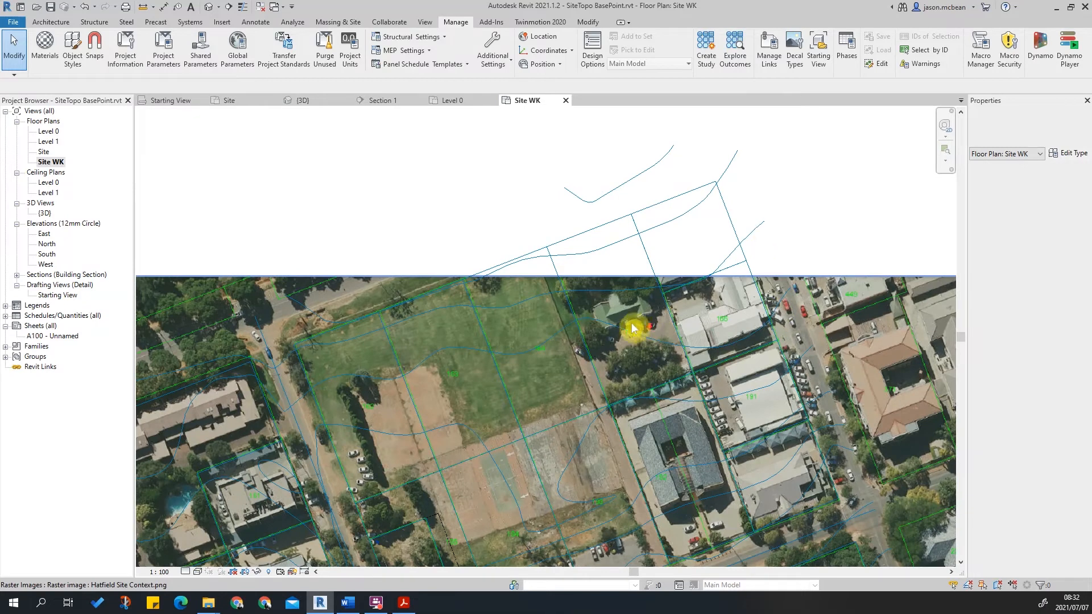
scroll(634, 323, "down", 4)
scroll(547, 317, "up", 3)
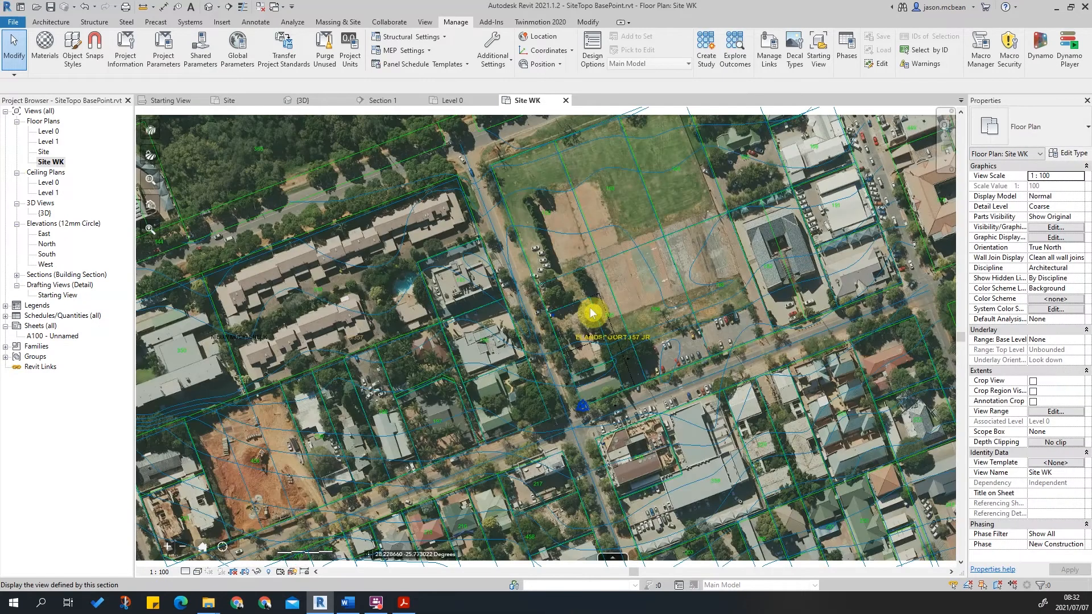
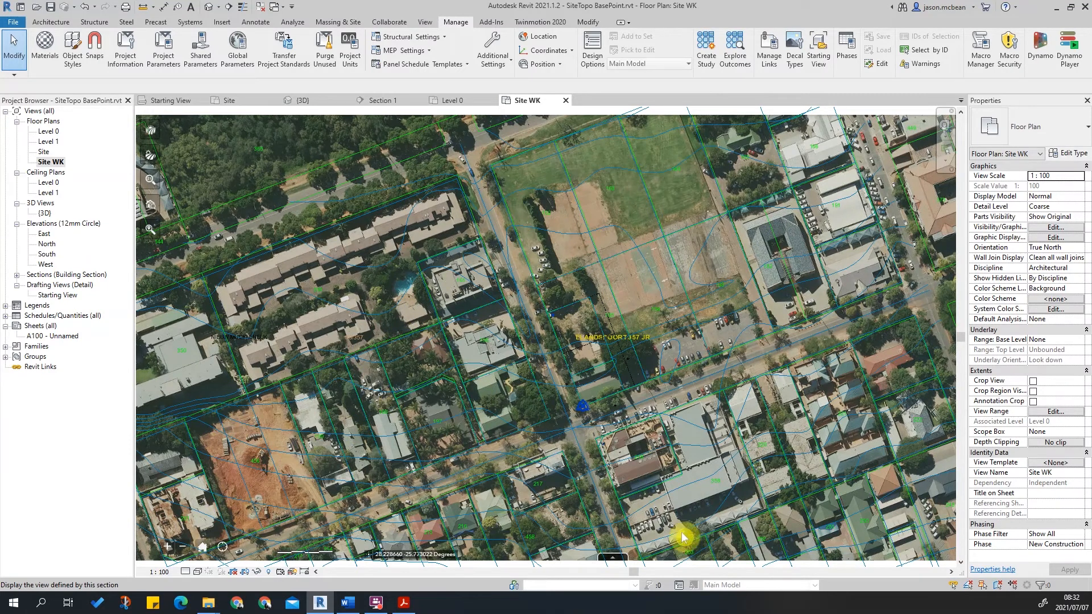
Select the linked Brooklyn.DWG and review it among the CAD format links in Manage Links, closing without changes.
scroll(603, 270, "down", 3)
middle_click_drag(782, 302, 629, 323)
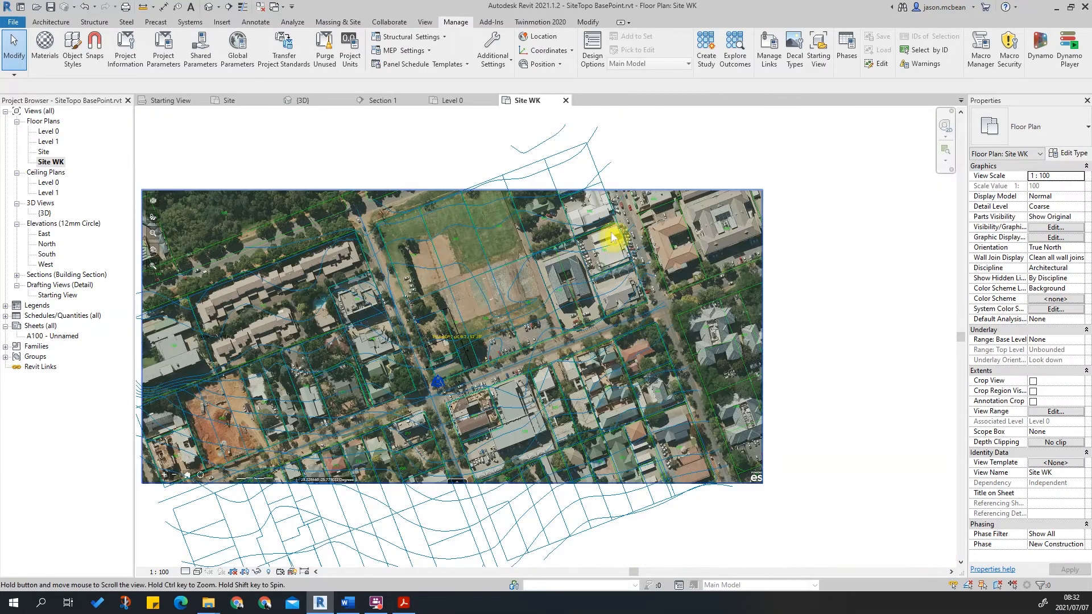
left_click(609, 203)
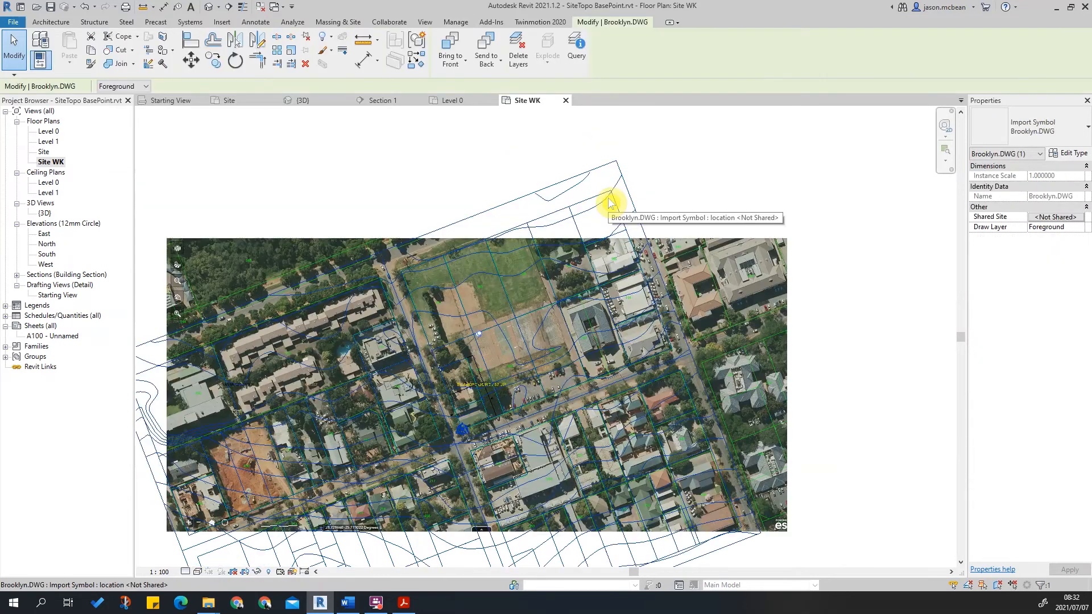
left_click(565, 148)
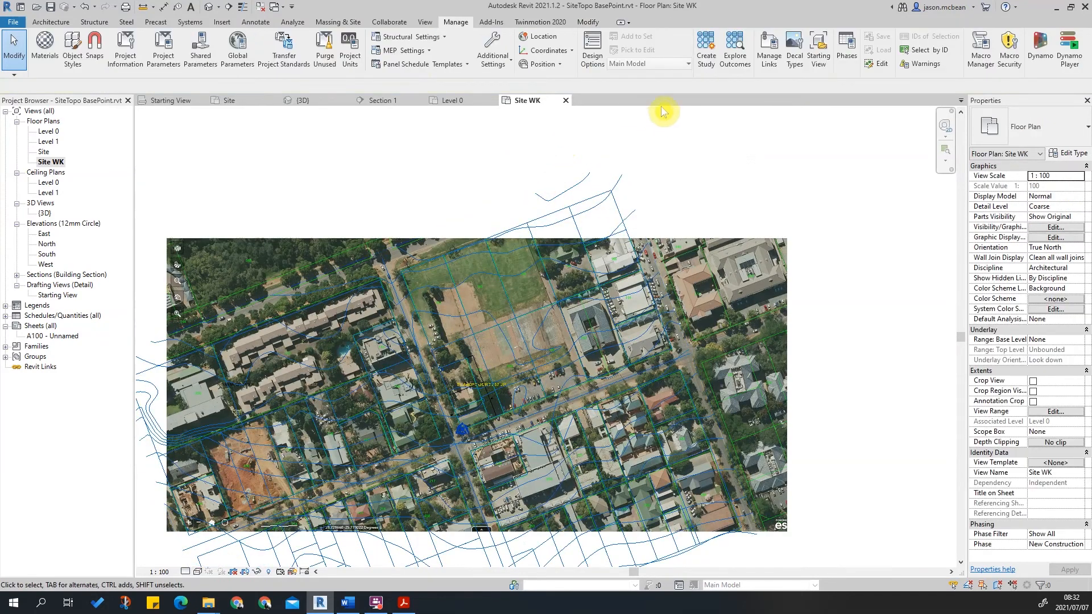
left_click(763, 60)
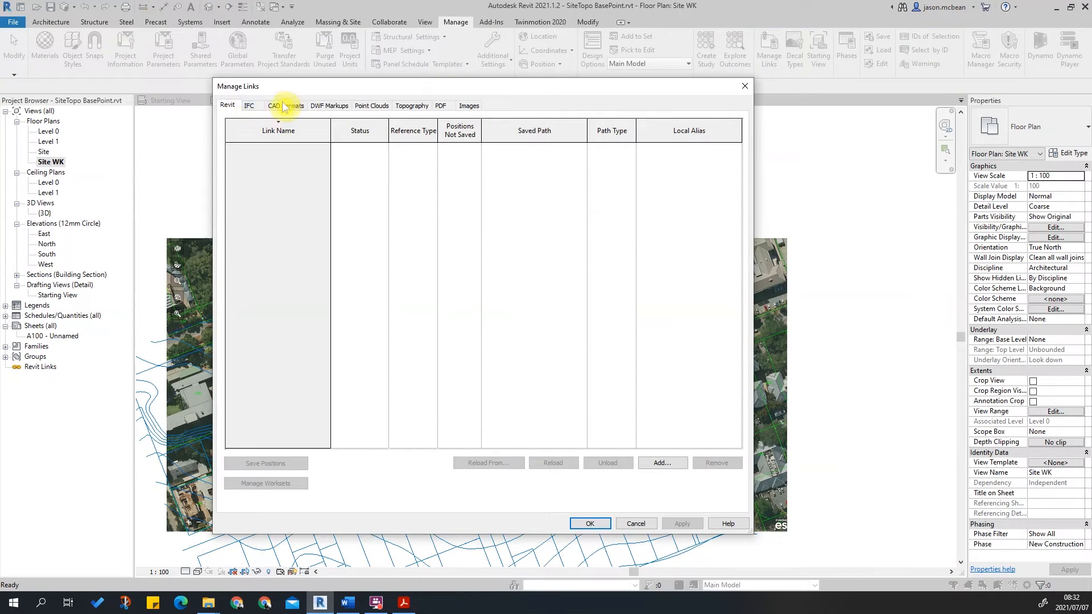
left_click(286, 105)
left_click(253, 148)
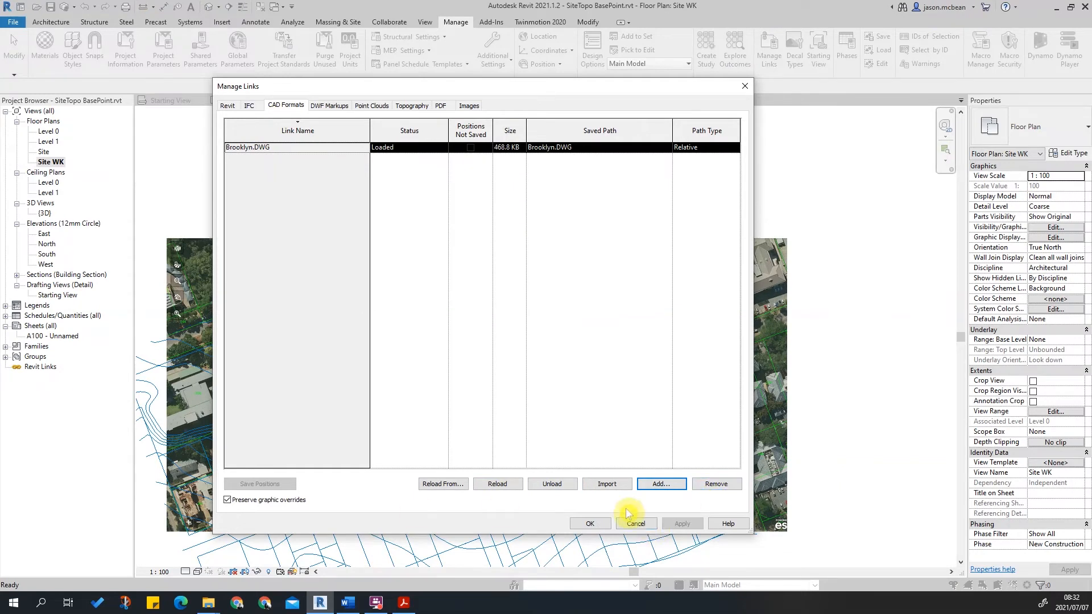
left_click(637, 524)
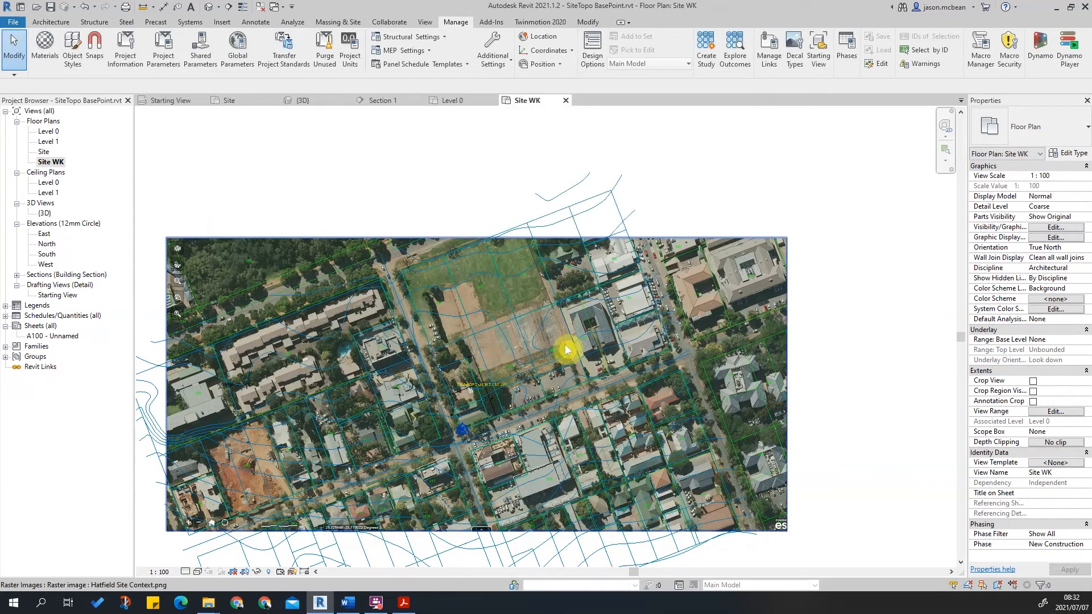
Switch between sheet A100, the Site WK plan and the Site plan.
scroll(522, 291, "up", 3)
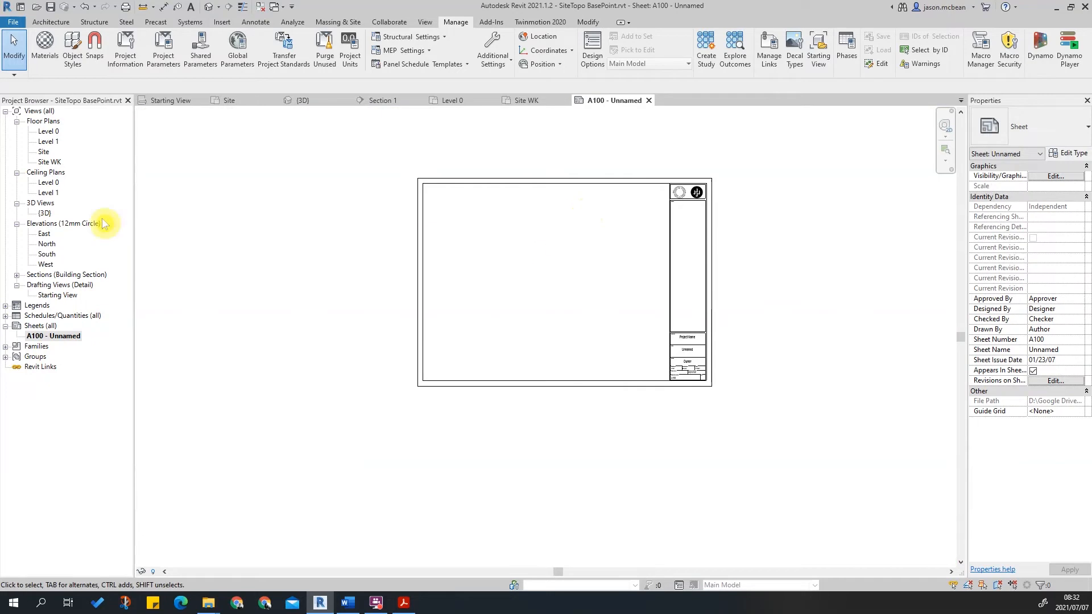
left_click(51, 162)
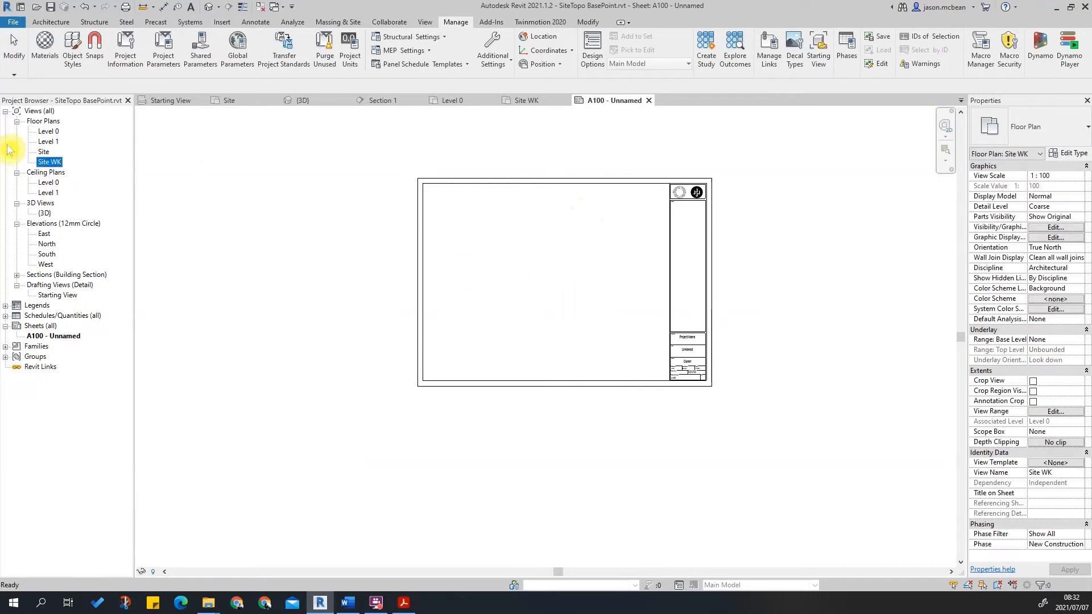
double_click(45, 151)
scroll(500, 234, "up", 5)
left_click(50, 162)
double_click(53, 164)
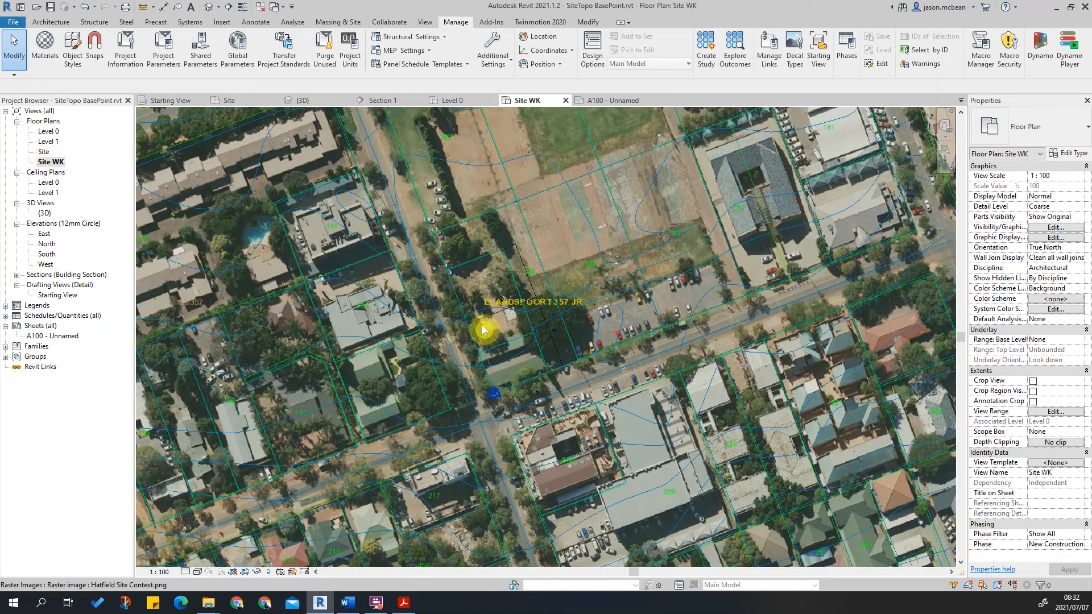
double_click(40, 152)
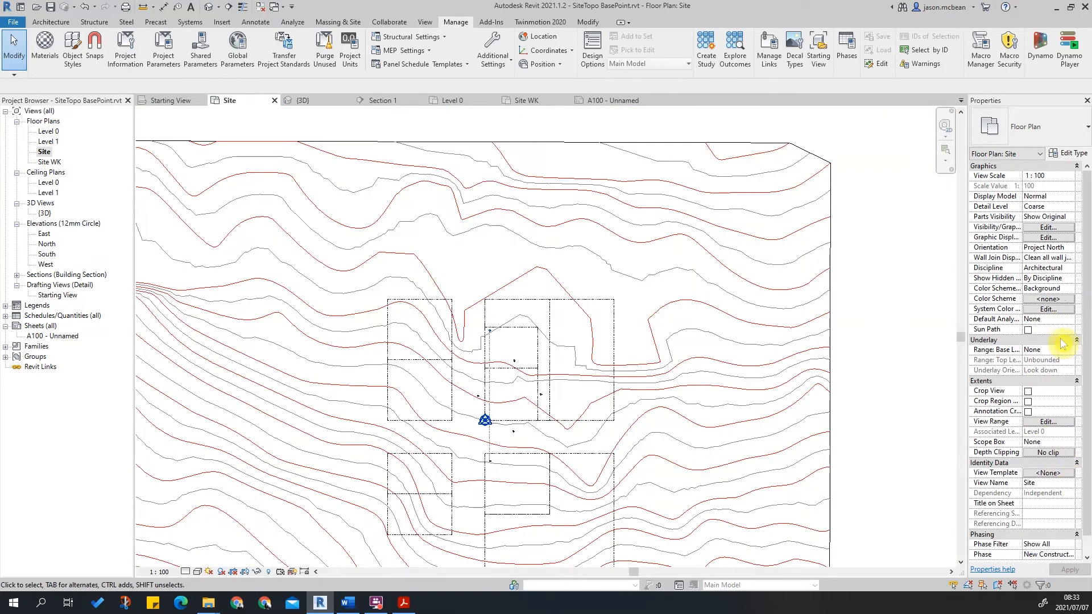
Set the Site floor plan's orientation to True North.
left_click(1071, 254)
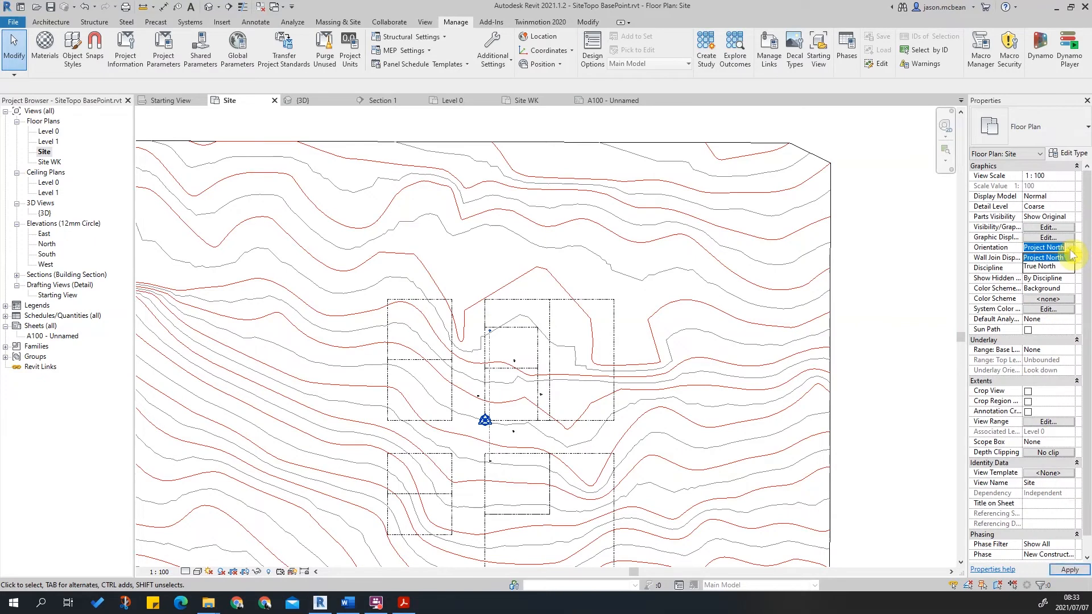
left_click(1044, 266)
scroll(520, 368, "down", 3)
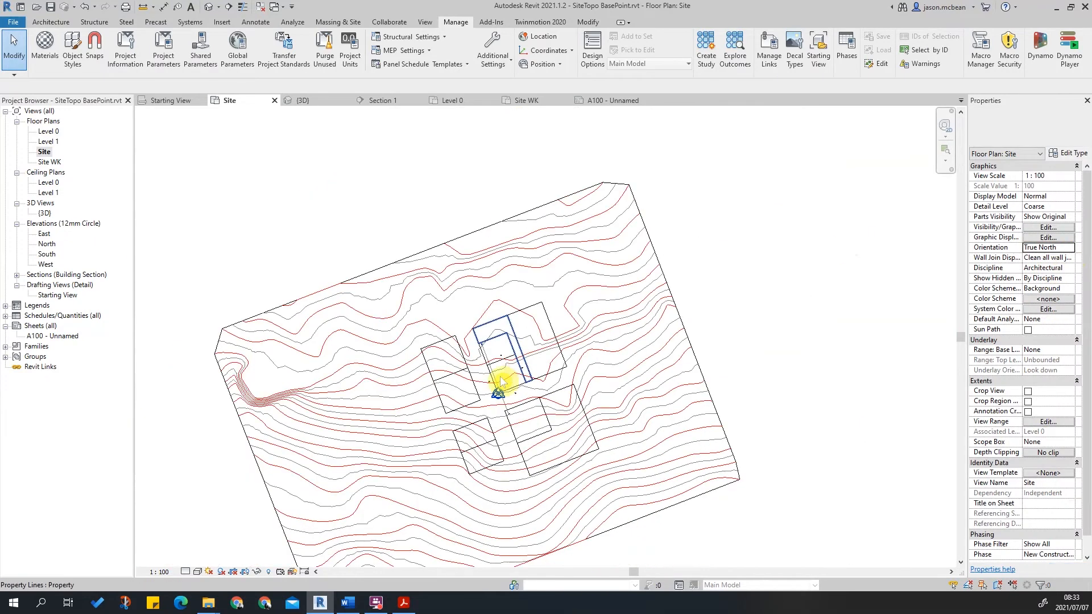
scroll(484, 403, "up", 5)
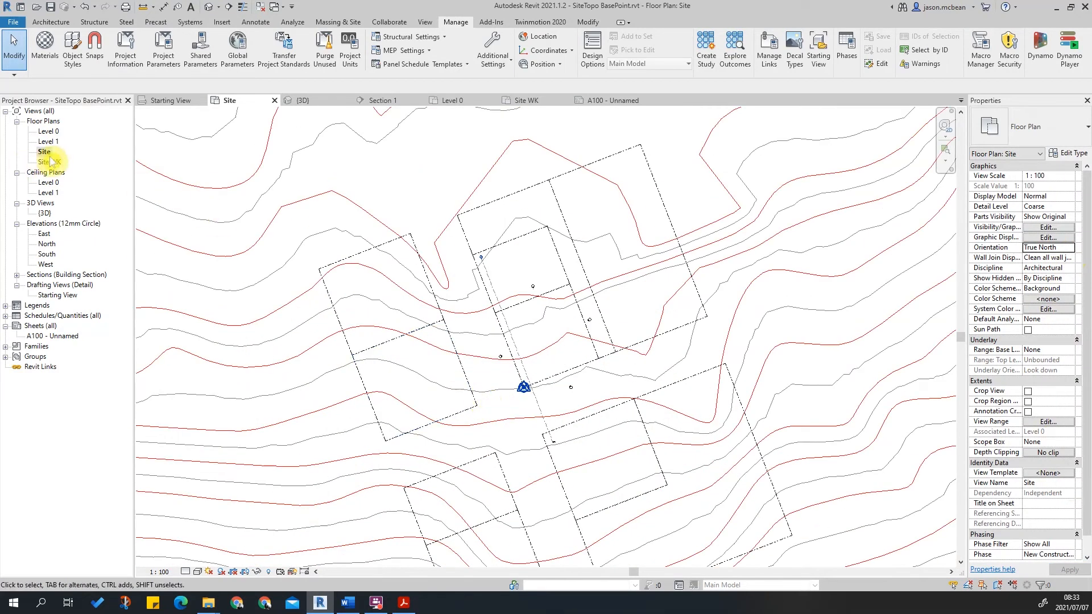
Compare the Site WK and Site plans by switching between them and zooming in.
double_click(50, 162)
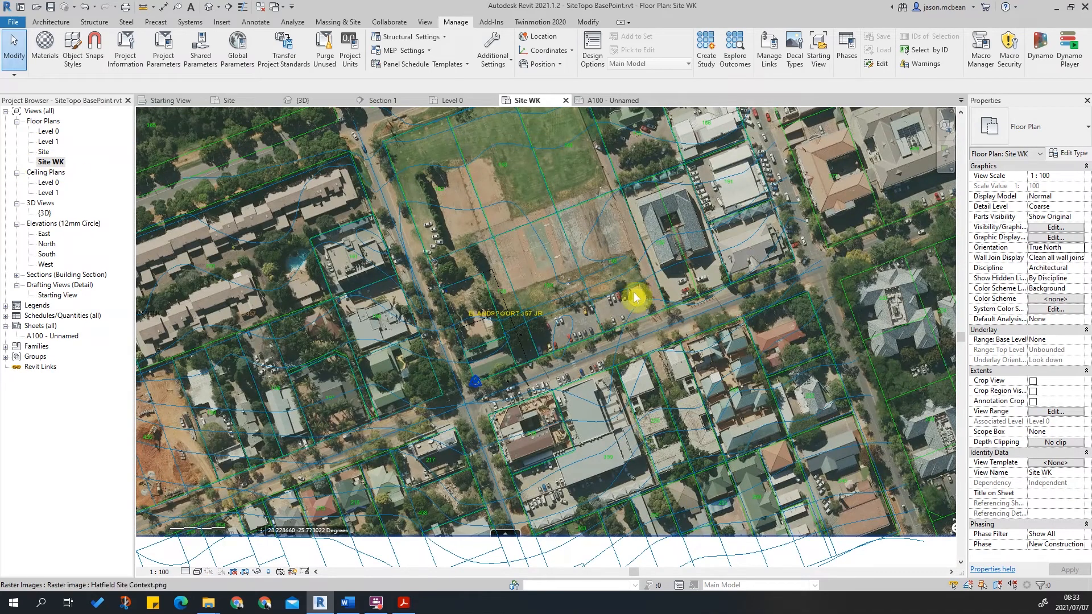
scroll(566, 393, "up", 2)
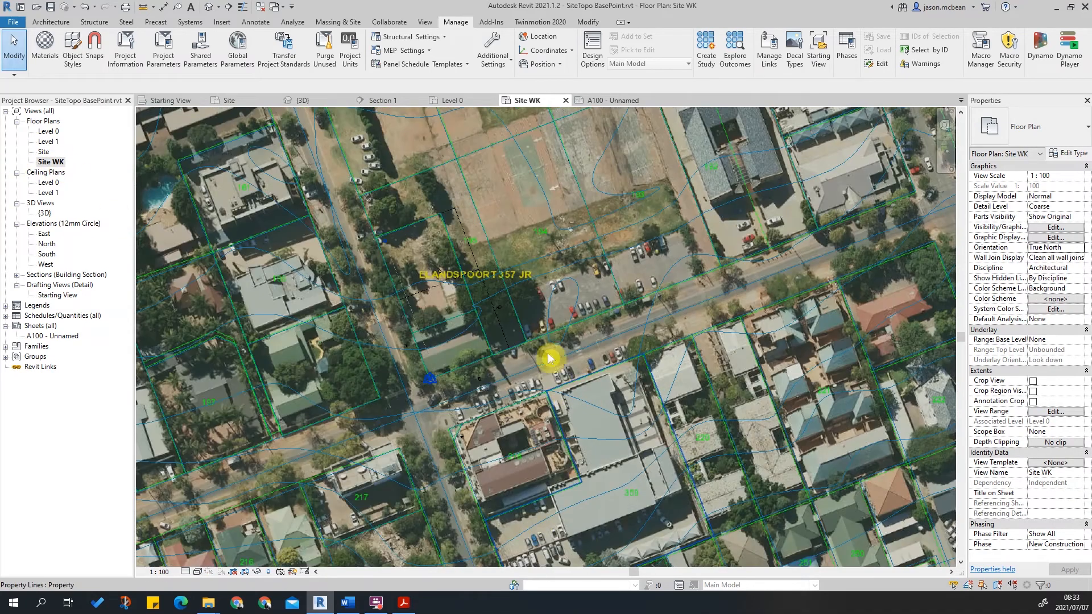
double_click(41, 152)
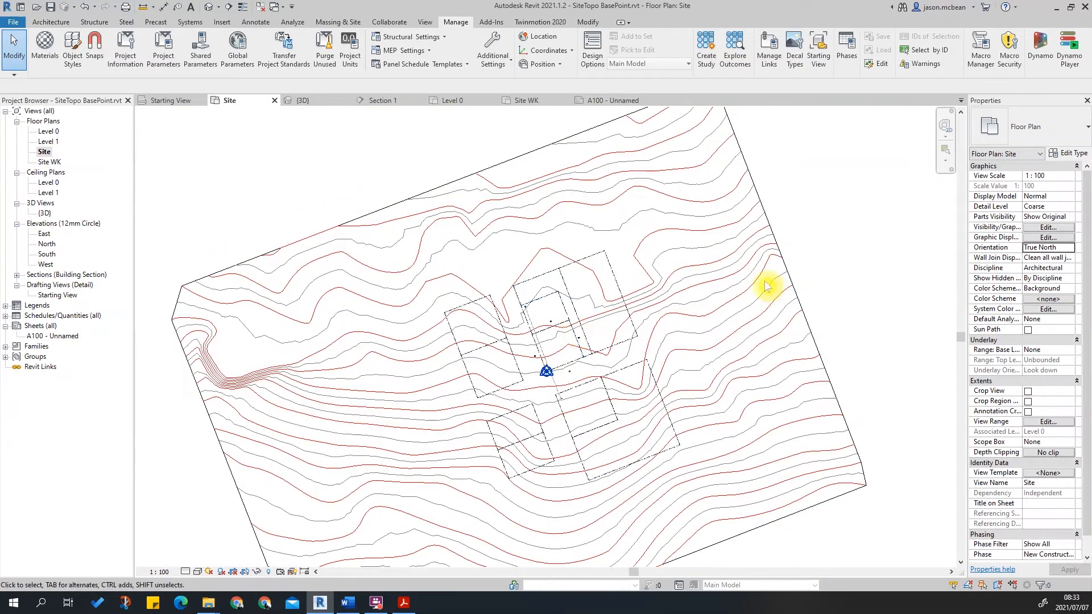
scroll(725, 376, "up", 2)
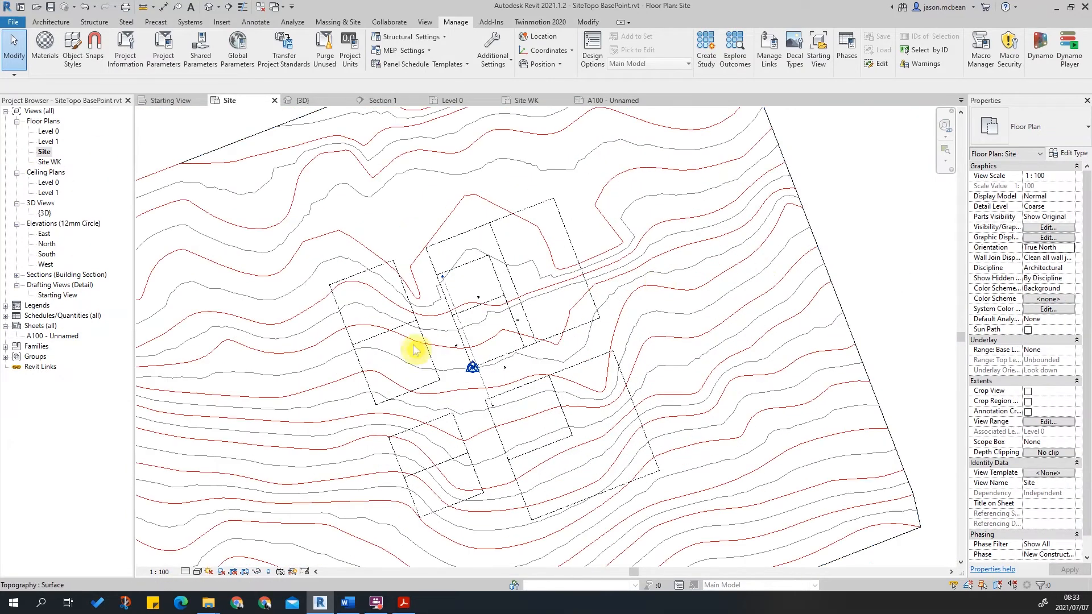
Place the Site floor plan as a viewport on sheet A100.
double_click(53, 336)
middle_click_drag(568, 314, 563, 320)
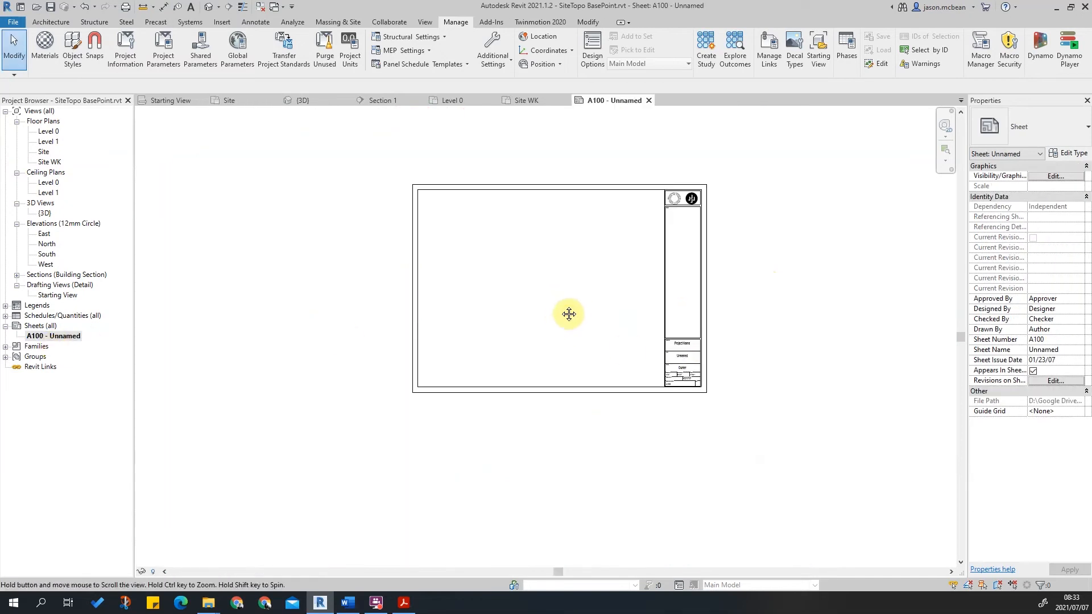
left_click(43, 152)
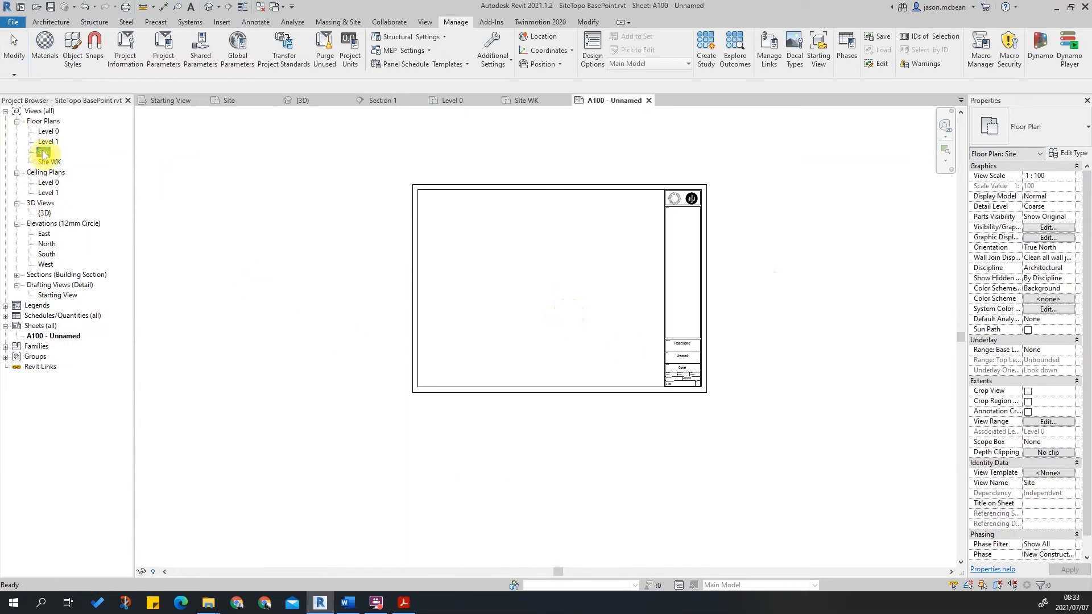
left_click_drag(591, 271, 580, 273)
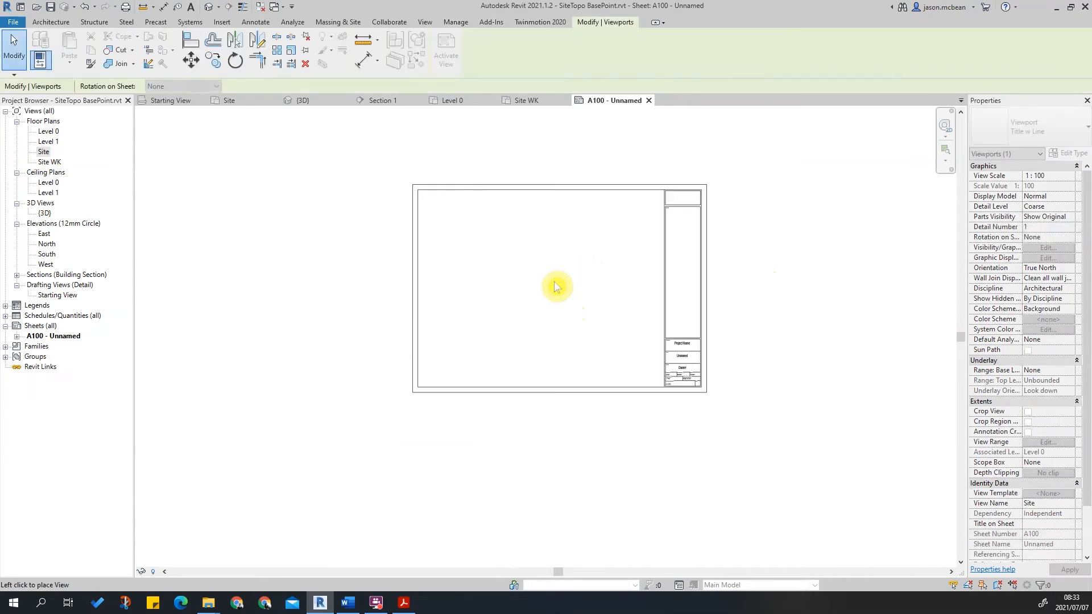
scroll(556, 285, "down", 3)
scroll(537, 300, "down", 4)
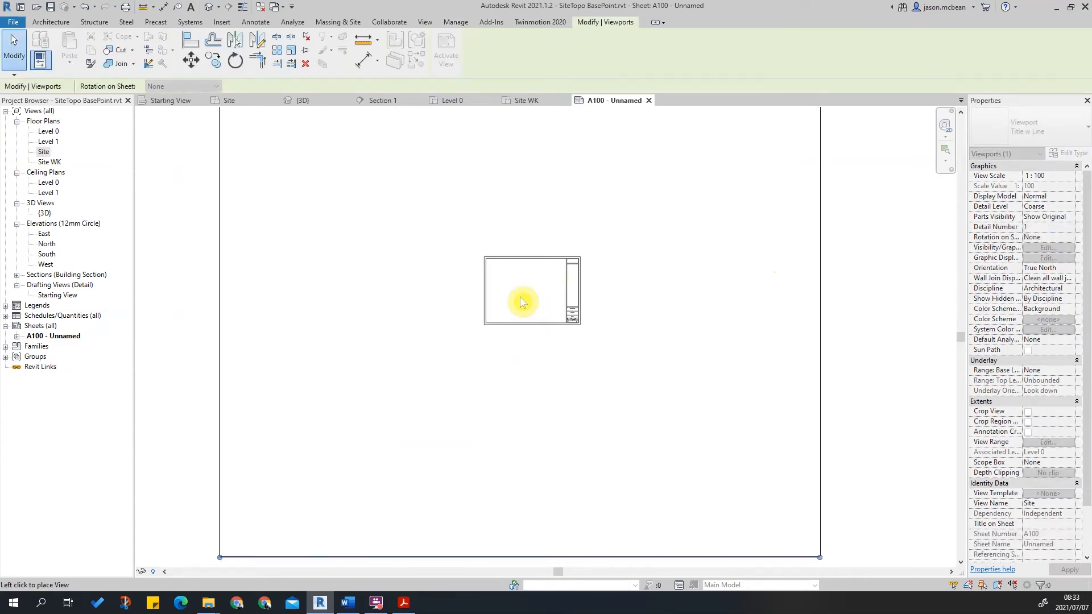
scroll(523, 295, "up", 3)
scroll(529, 296, "down", 2)
left_click(525, 294)
scroll(553, 284, "up", 3)
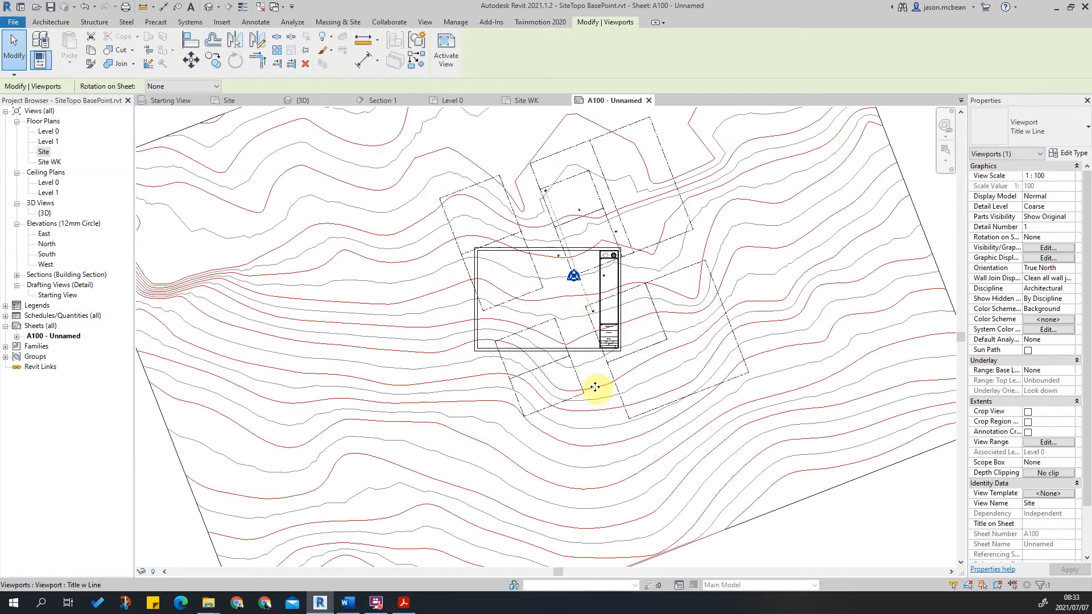
key("Escape")
Set the Site floor plan's view scale to 1:200.
double_click(42, 152)
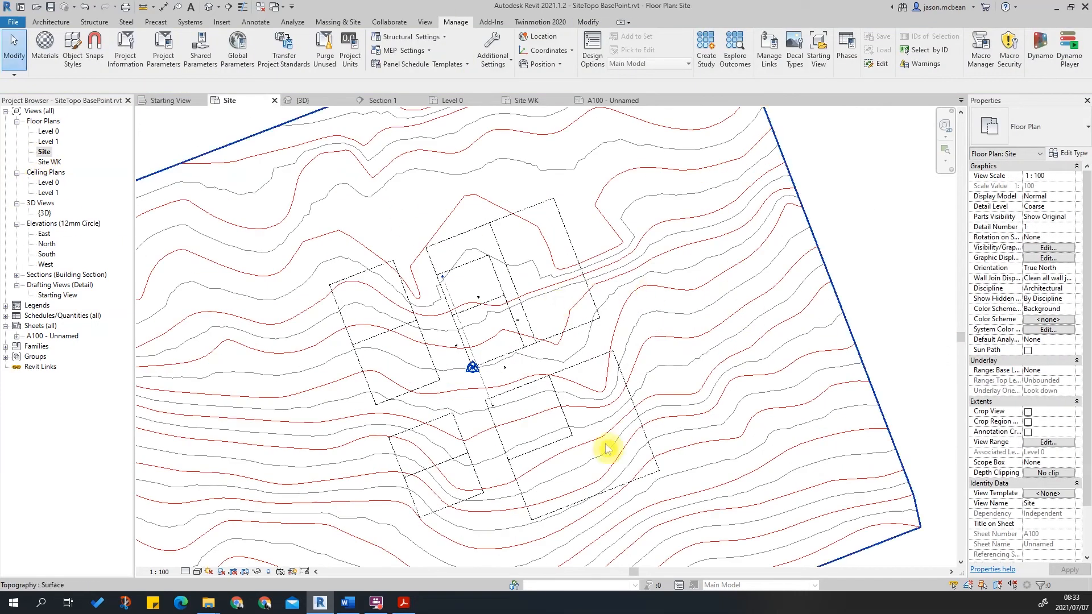
left_click(160, 572)
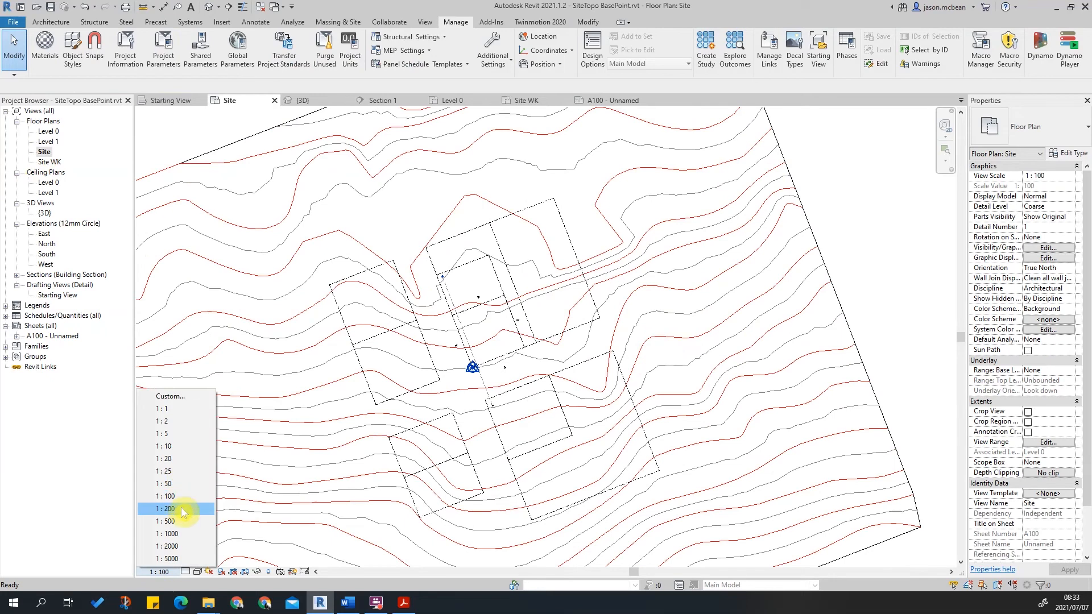
left_click(181, 509)
Zoom around the Site plan to examine its annotation symbols over the topography.
scroll(512, 359, "up", 3)
scroll(512, 291, "up", 3)
scroll(573, 314, "down", 2)
scroll(571, 315, "up", 2)
left_click(562, 327)
scroll(563, 271, "down", 6)
scroll(589, 329, "up", 4)
scroll(588, 330, "up", 2)
left_click(555, 307)
scroll(561, 293, "down", 2)
scroll(562, 279, "down", 2)
Hide the Elevations and Sections annotation categories in the Site view's visibility/graphics overrides.
key("v")
key("g")
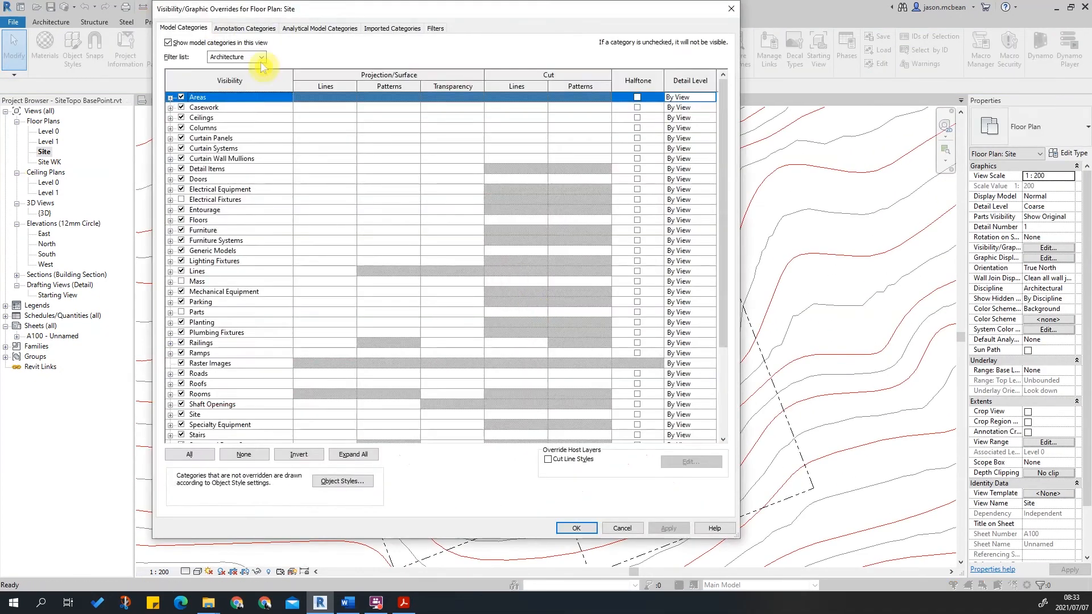
left_click(243, 28)
scroll(312, 233, "down", 3)
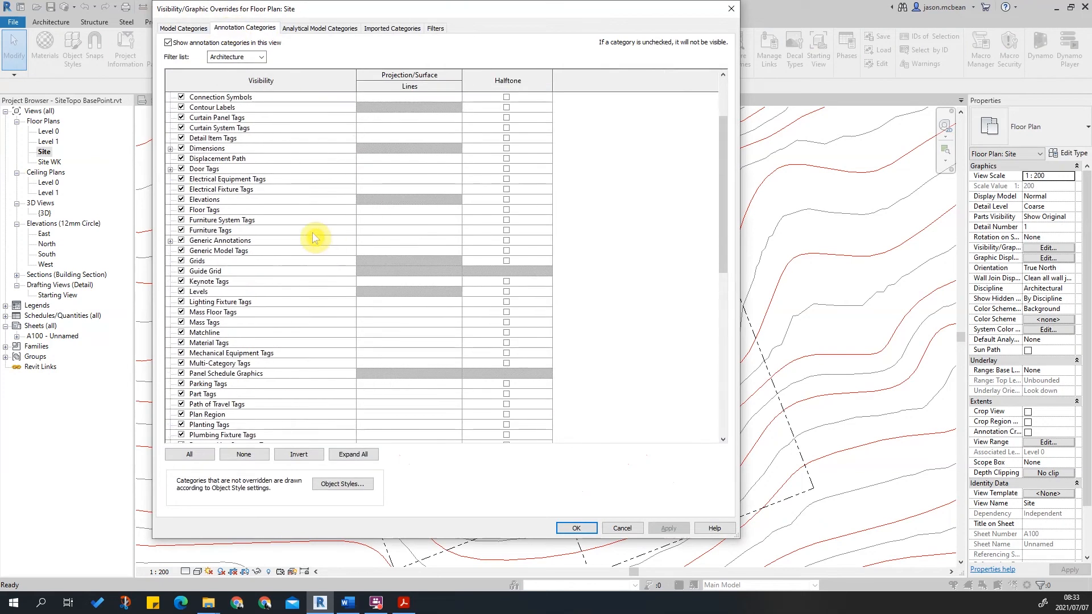
scroll(312, 233, "down", 5)
key("e")
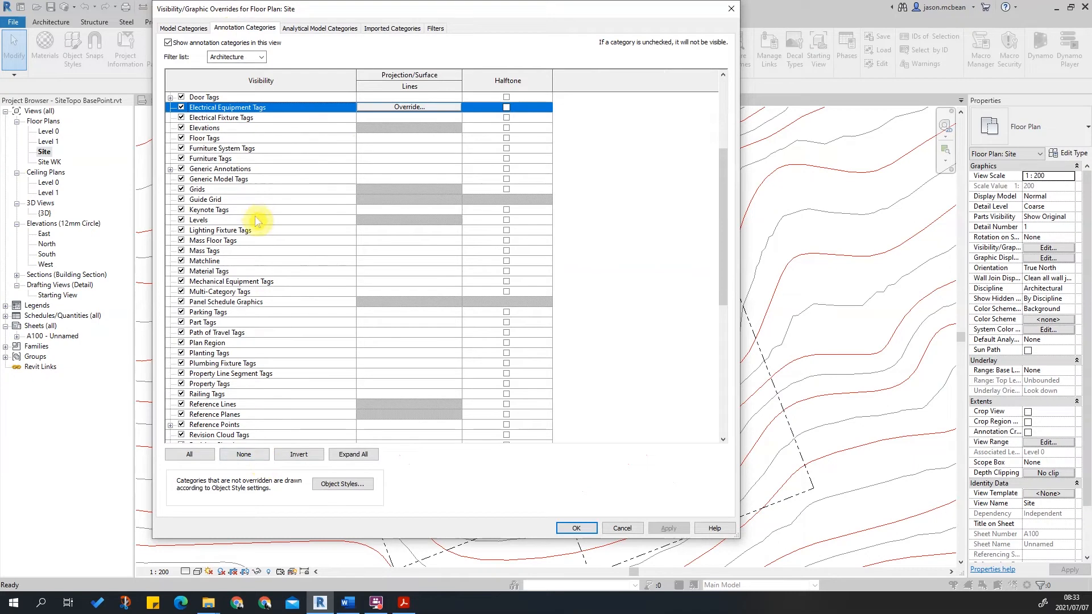
left_click(181, 128)
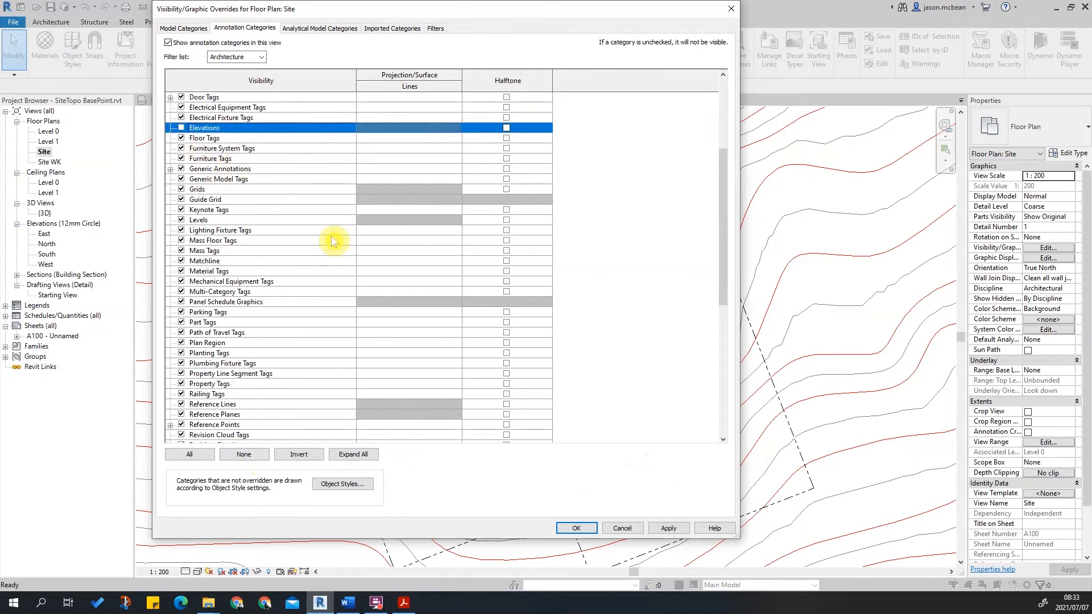
scroll(228, 221, "down", 2)
scroll(222, 222, "down", 1)
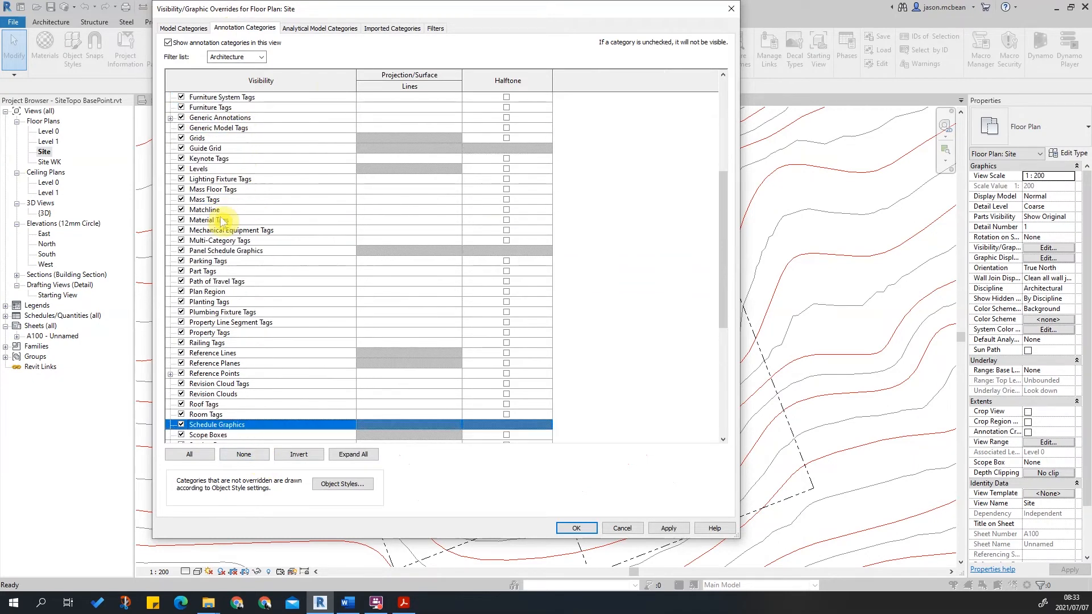
scroll(258, 353, "down", 1)
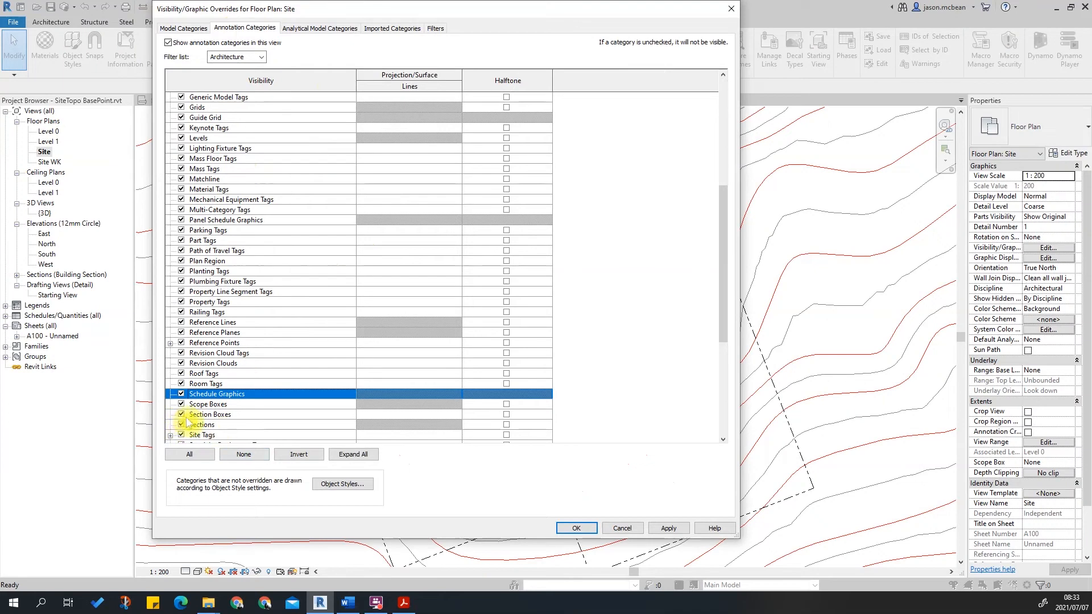
scroll(294, 348, "down", 1)
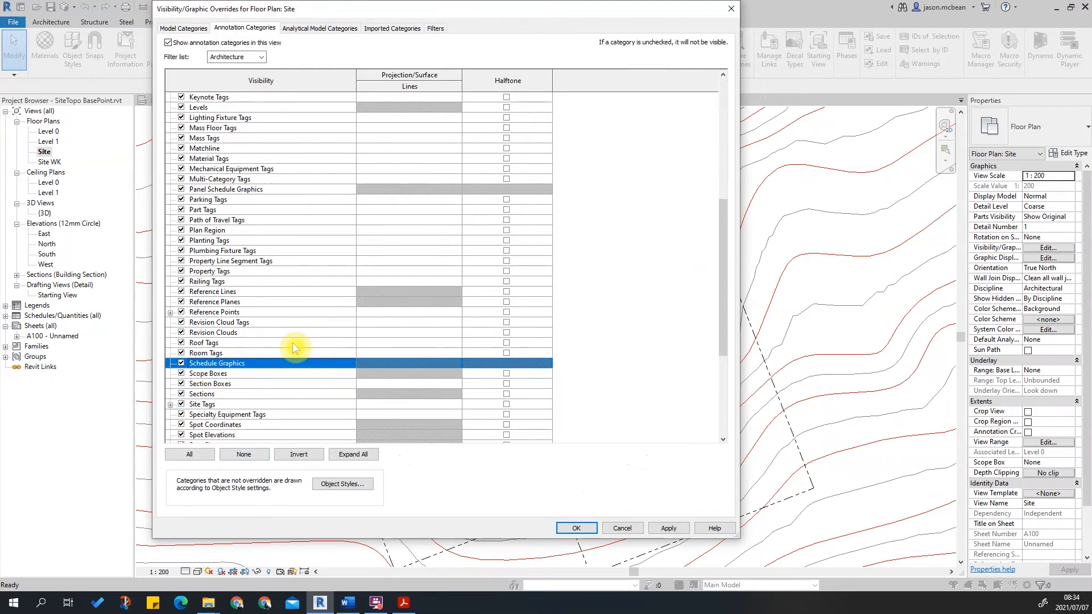
left_click(181, 395)
left_click(668, 527)
left_click(576, 528)
Turn on cropping for the Site view and make the crop region visible.
scroll(598, 406, "down", 4)
scroll(511, 256, "up", 3)
scroll(548, 257, "down", 6)
middle_click_drag(538, 345, 538, 340)
left_click(233, 573)
left_click(245, 573)
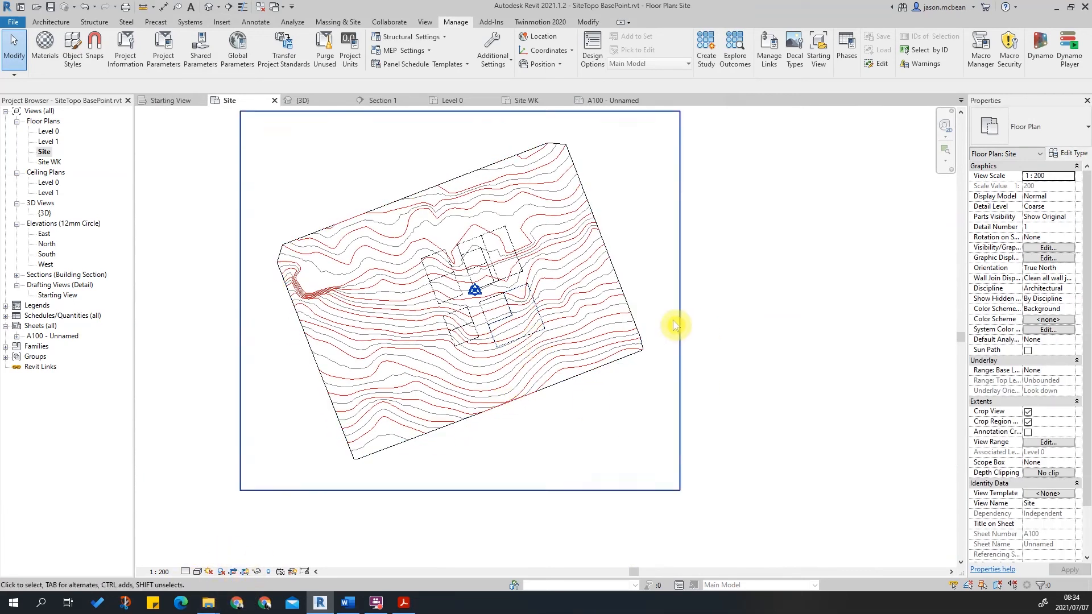
Shrink the crop region from all four sides to frame the central part of the topography.
left_click(680, 319)
left_click_drag(680, 301, 572, 305)
left_click_drag(241, 302, 392, 315)
left_click_drag(483, 111, 487, 212)
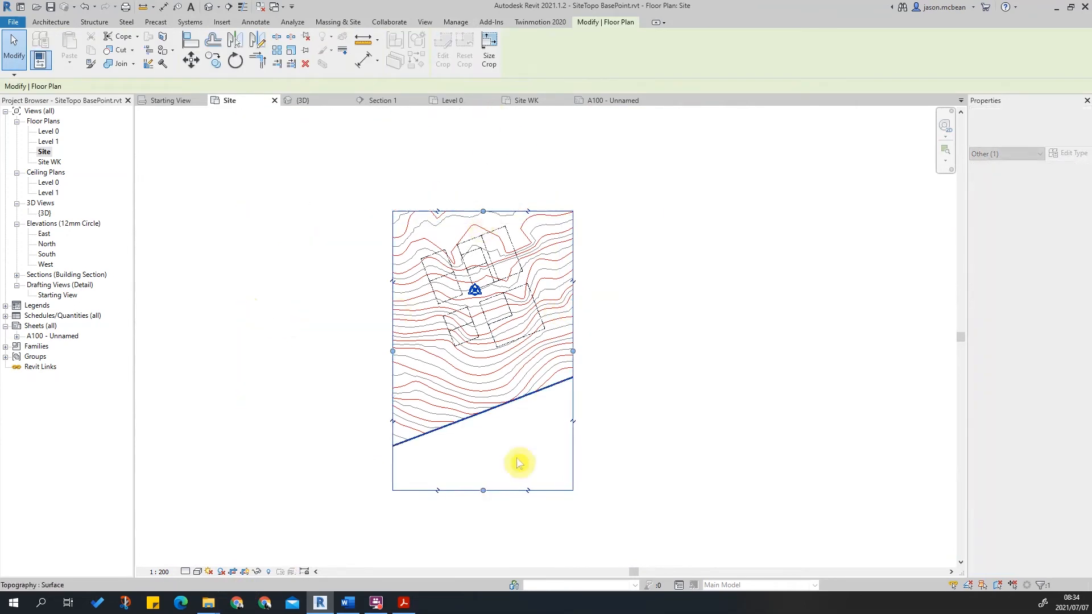
left_click_drag(483, 493, 487, 364)
left_click(227, 438)
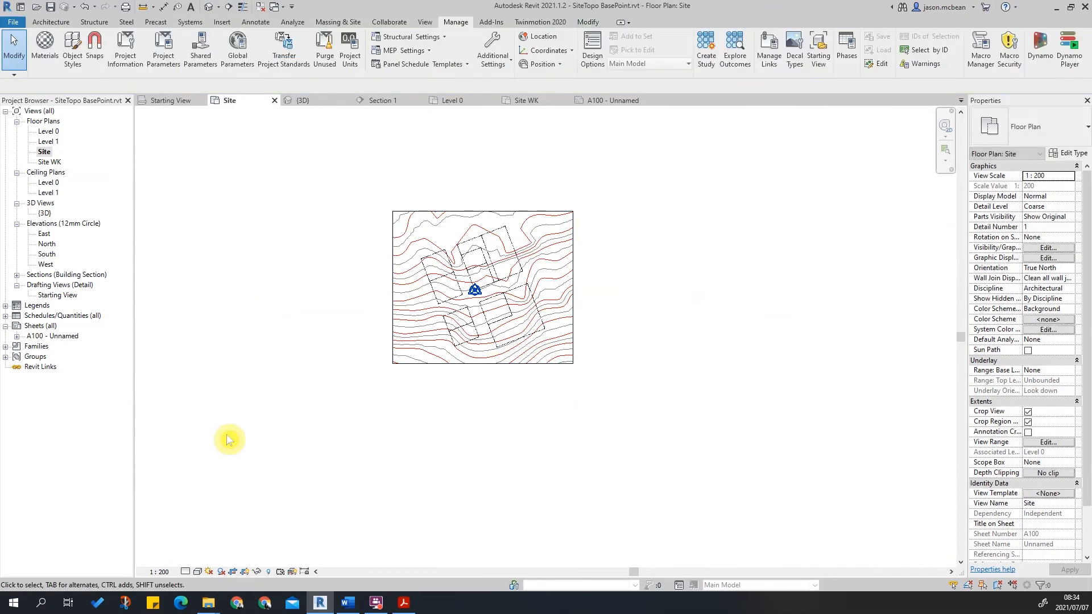
Open sheet A100 to review the Site viewport.
double_click(51, 336)
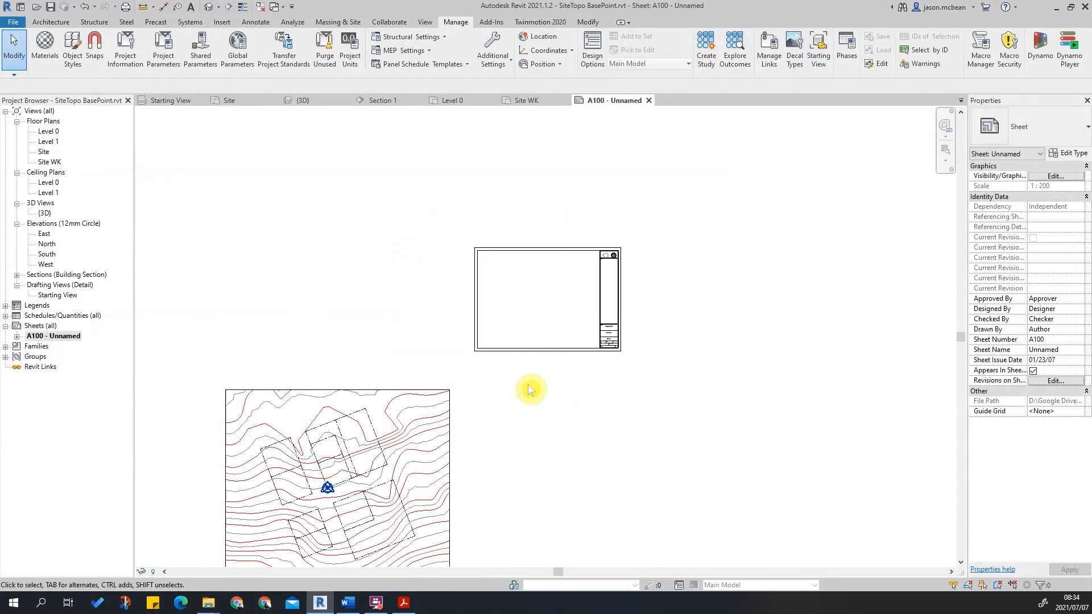
Delete the existing Site viewport from sheet A100.
scroll(512, 406, "down", 2)
left_click(480, 432)
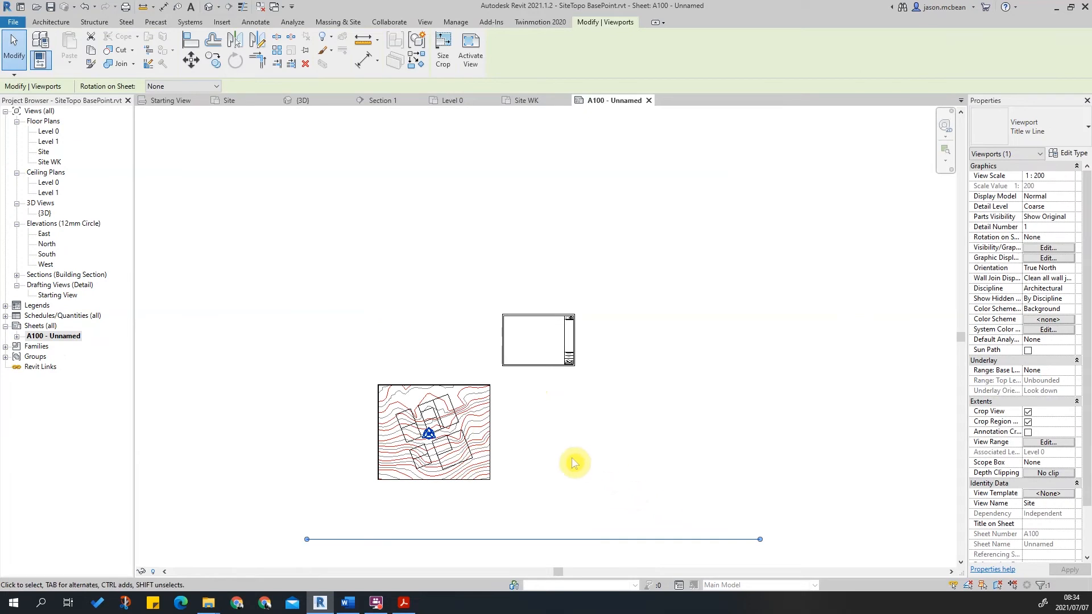
key("Delete")
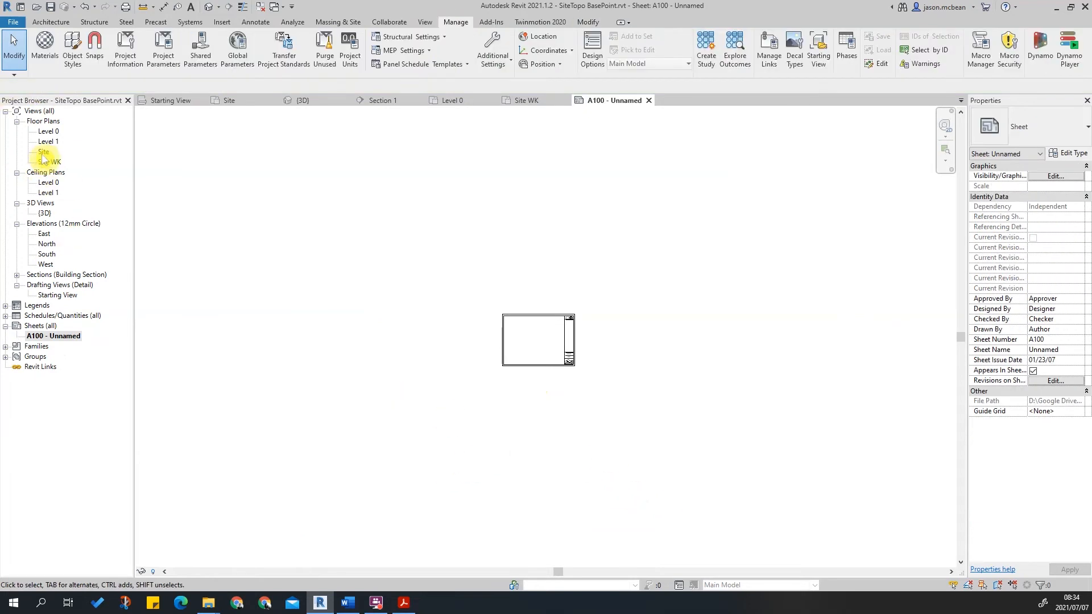
Place the Site floor plan view onto sheet A100 as a new viewport.
left_click_drag(43, 155, 460, 267)
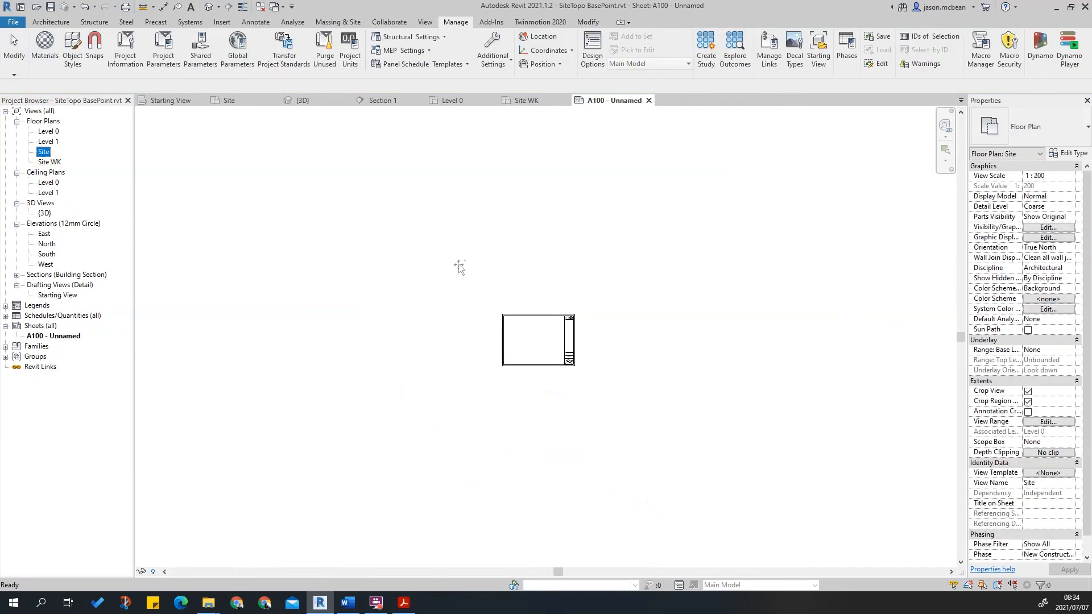
left_click(531, 342)
scroll(535, 373, "up", 4)
scroll(536, 374, "up", 3)
key("Escape")
Move the Site viewport so it sits over the title block's drawing area.
left_click(485, 299)
scroll(490, 300, "up", 4)
scroll(500, 307, "down", 3)
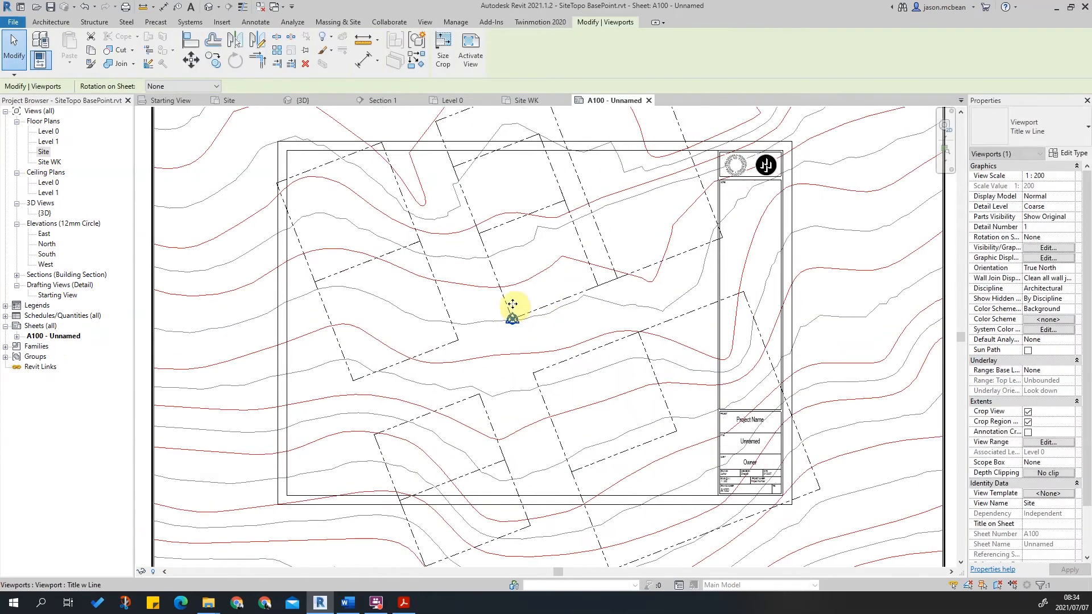
left_click_drag(512, 314, 532, 334)
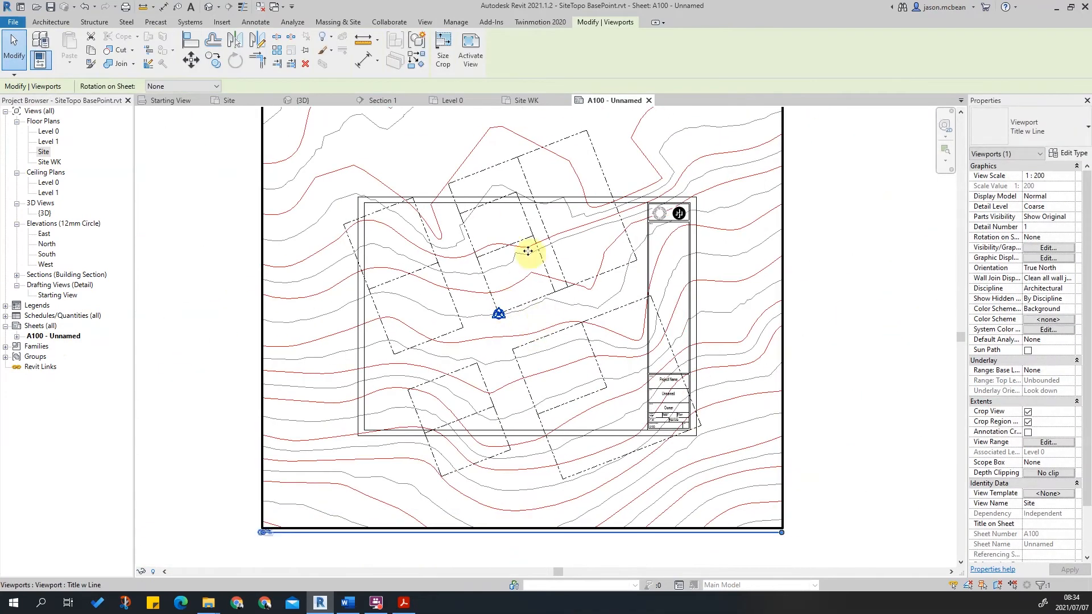
scroll(467, 344, "down", 2)
scroll(467, 344, "down", 1)
key("Escape")
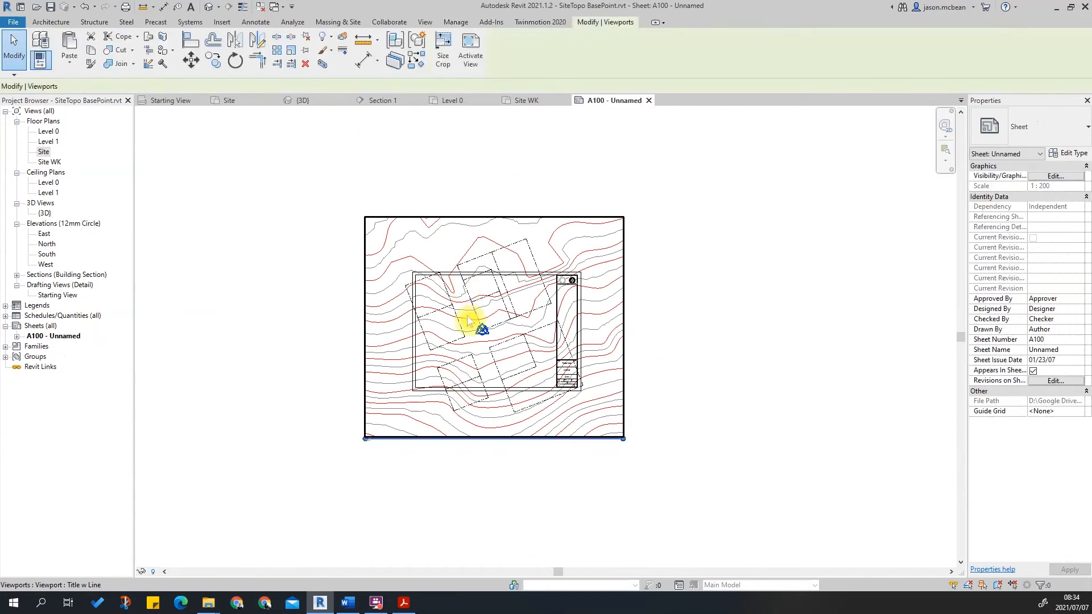
Activate the Site viewport and shrink its crop region from all four sides to fit the title block frame.
double_click(467, 320)
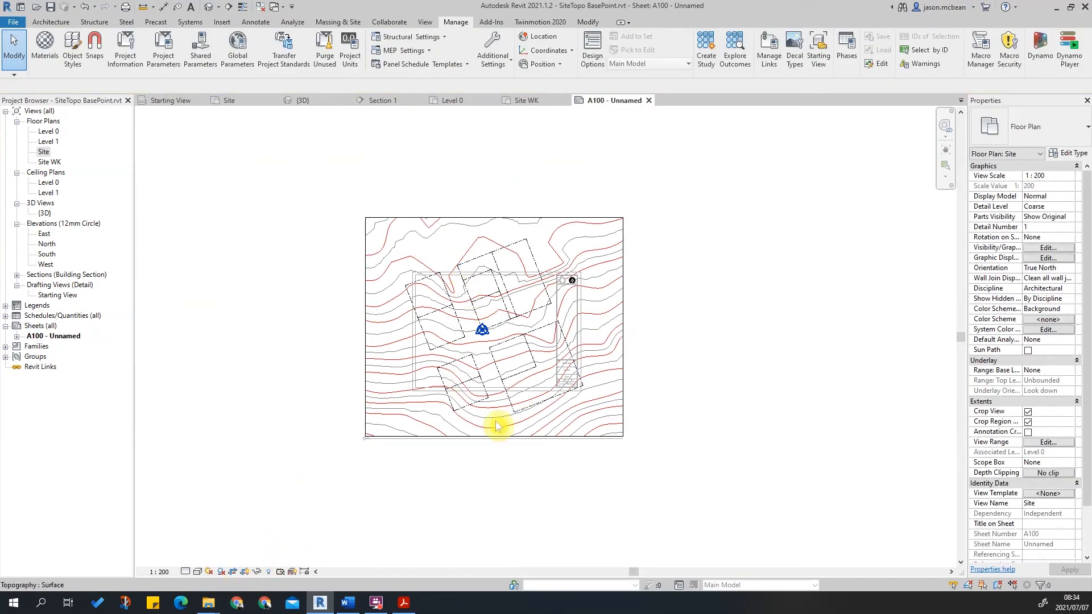
scroll(491, 424, "up", 6)
scroll(309, 493, "down", 3)
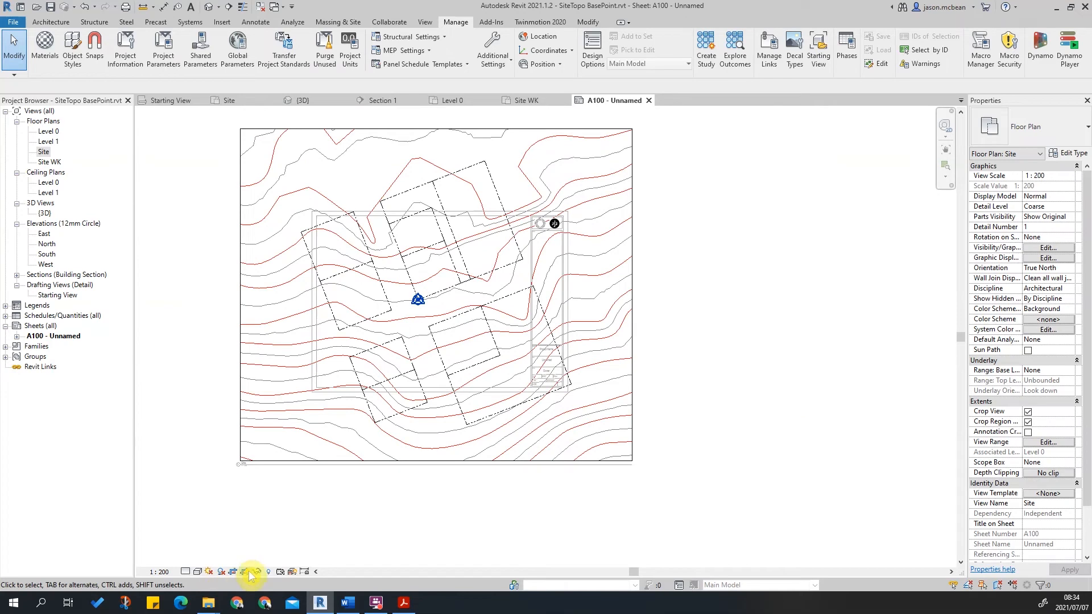
left_click(244, 378)
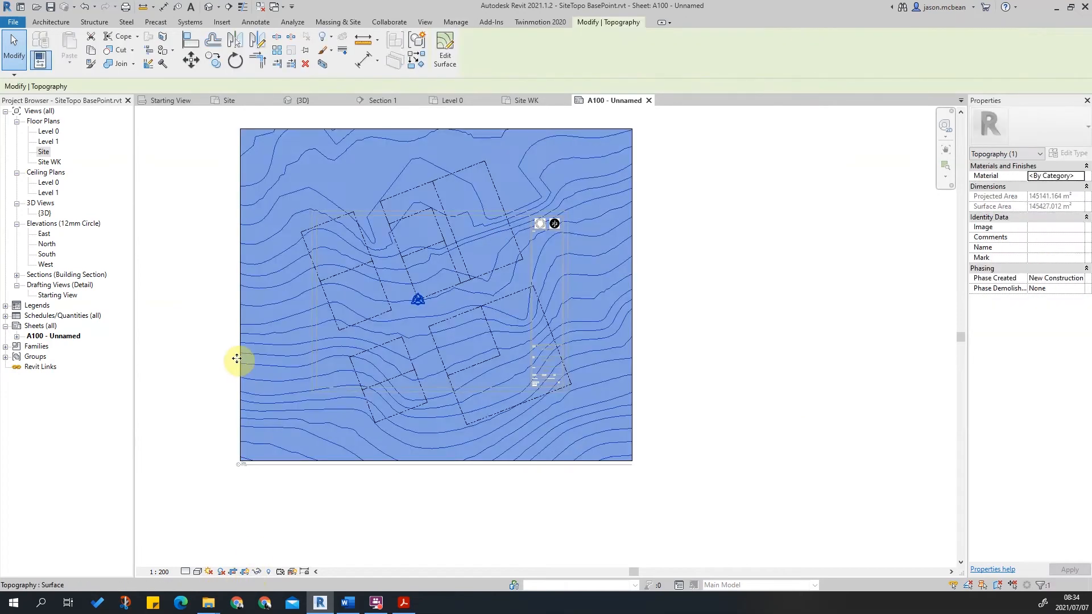
key("Escape")
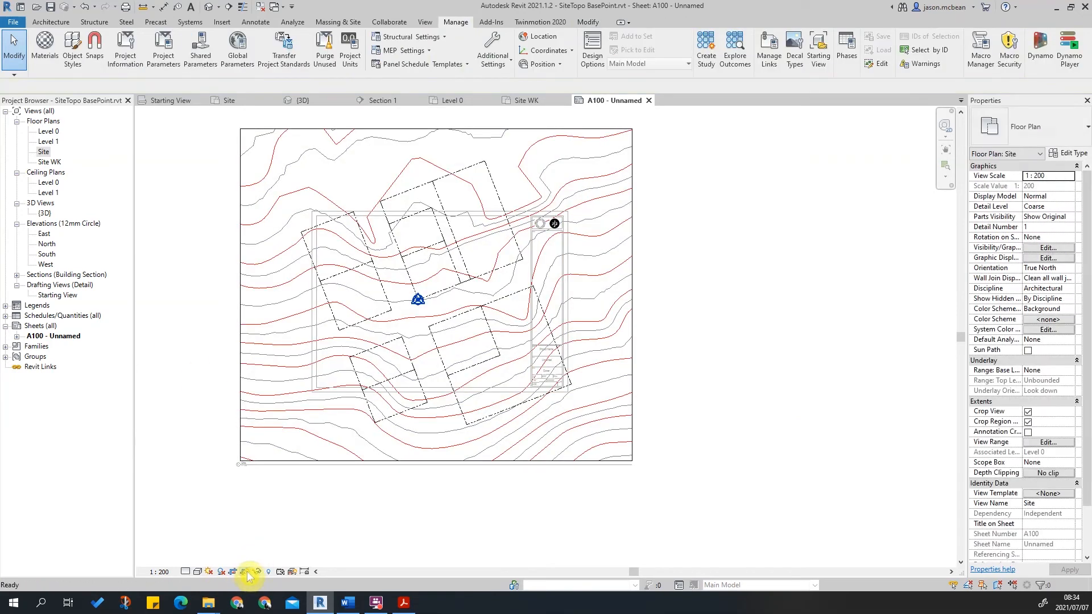
left_click(240, 385)
left_click_drag(241, 295, 318, 296)
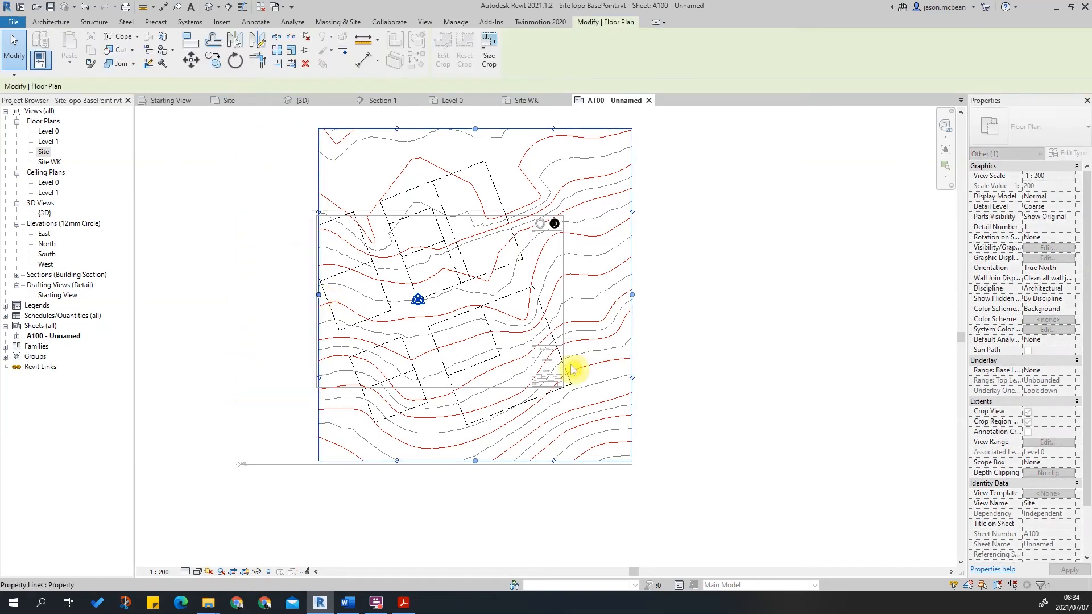
left_click_drag(632, 295, 530, 308)
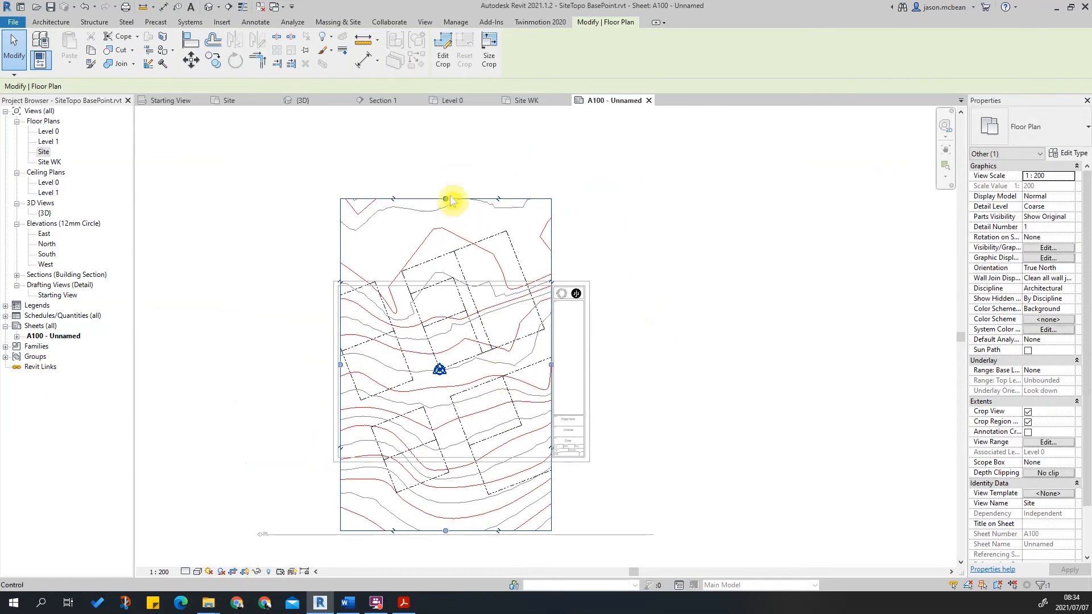
left_click_drag(446, 202, 450, 288)
left_click_drag(445, 530, 445, 458)
Deactivate the viewport and adjust the cropped Site viewport's placement on the sheet.
left_click(653, 419)
scroll(364, 528, "up", 2)
scroll(364, 528, "up", 1)
left_click(312, 541)
left_click_drag(312, 540, 434, 420)
left_click(495, 470)
scroll(365, 463, "up", 2)
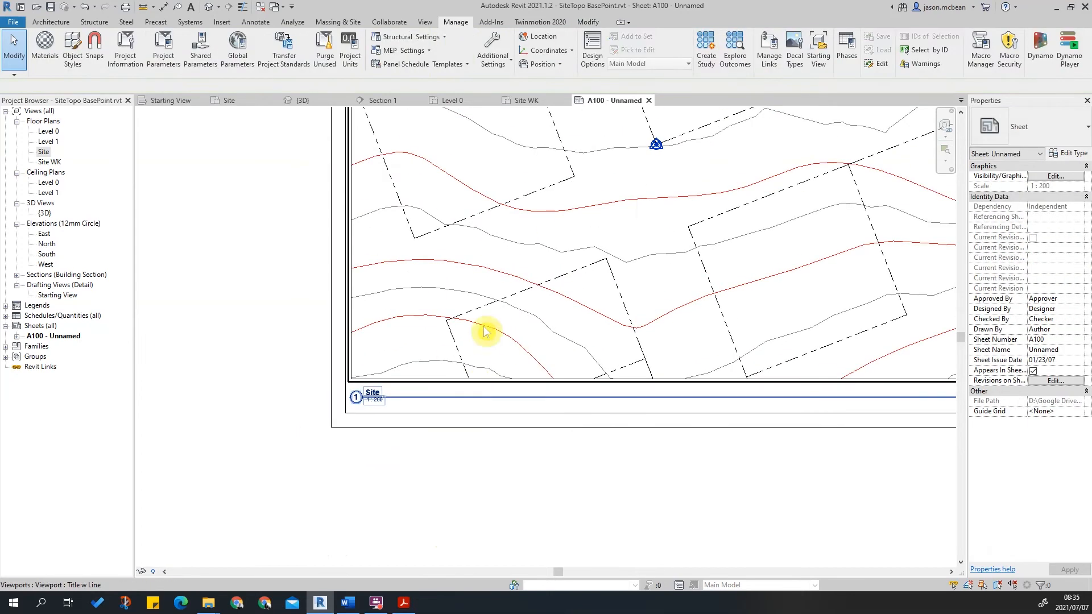
Change the Site viewport's title type to Title No Line.
left_click(482, 338)
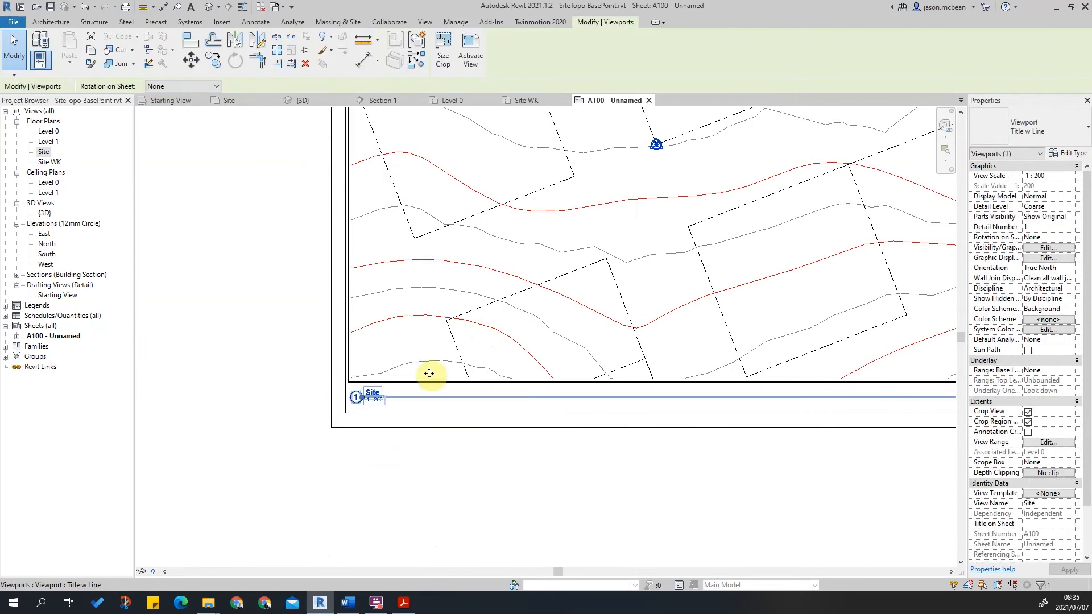
left_click(1025, 146)
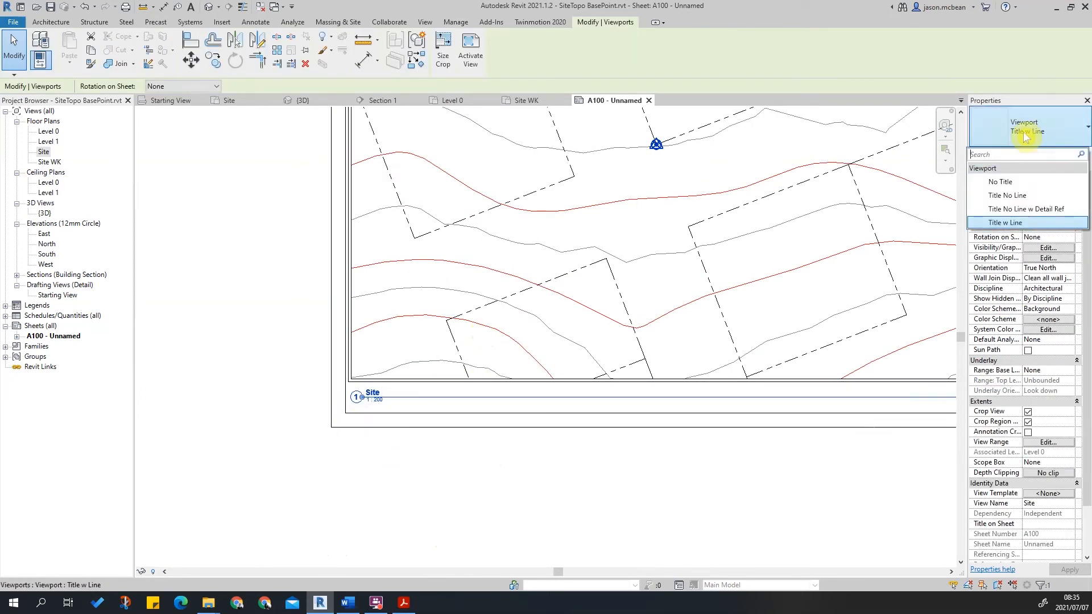
left_click(1006, 195)
scroll(434, 408, "up", 4)
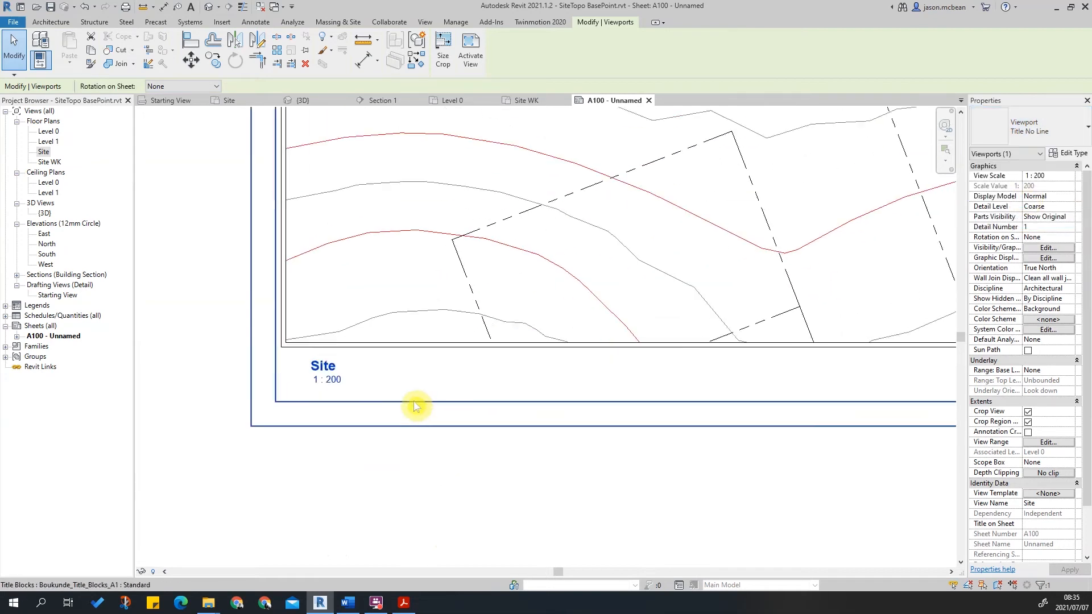
Move the Site viewport title toward the viewport's left edge.
key("Escape")
left_click_drag(285, 357, 237, 359)
key("Escape")
Review the finished site plan layout on sheet A100.
scroll(550, 429, "down", 6)
middle_click_drag(510, 421, 288, 468)
scroll(649, 435, "down", 2)
scroll(562, 316, "up", 4)
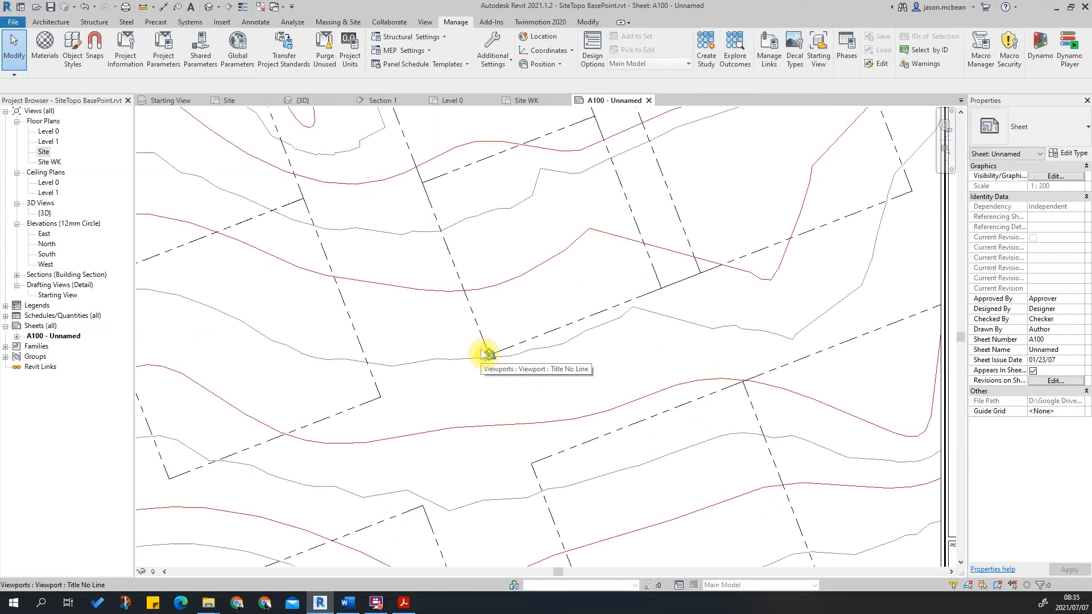
middle_click_drag(488, 357, 684, 387)
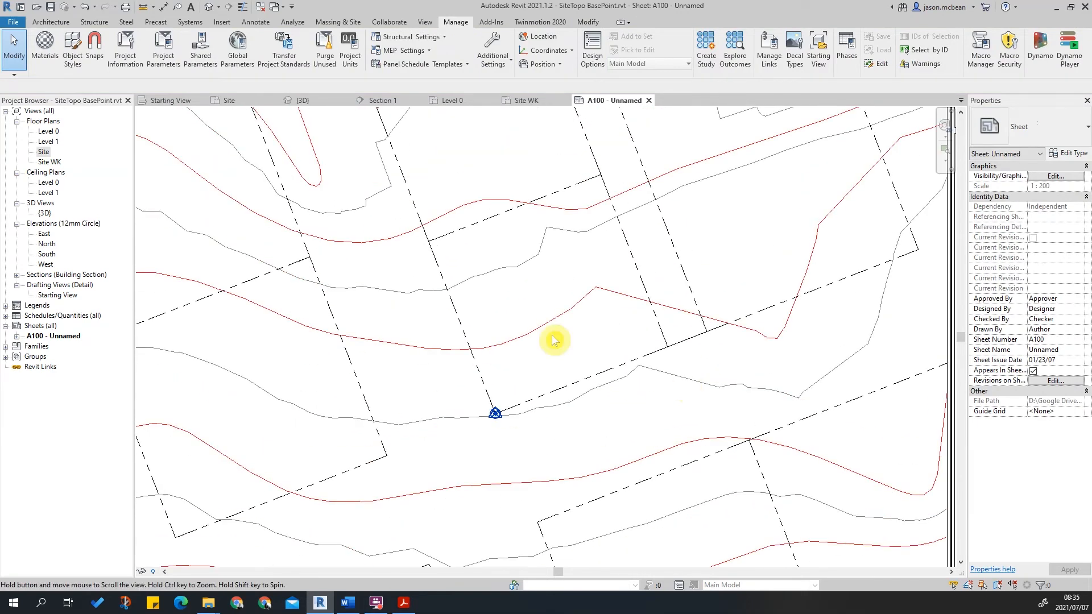
scroll(626, 330, "down", 4)
scroll(891, 344, "up", 3)
scroll(840, 244, "down", 4)
scroll(617, 338, "down", 1)
middle_click_drag(592, 378, 561, 331)
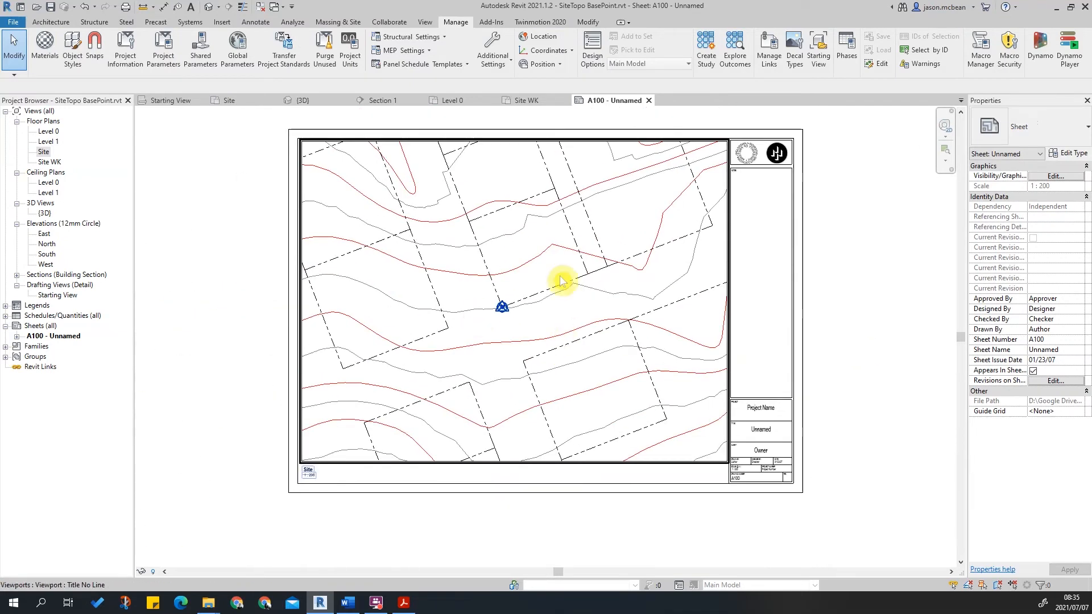
scroll(511, 329, "up", 2)
scroll(625, 273, "down", 3)
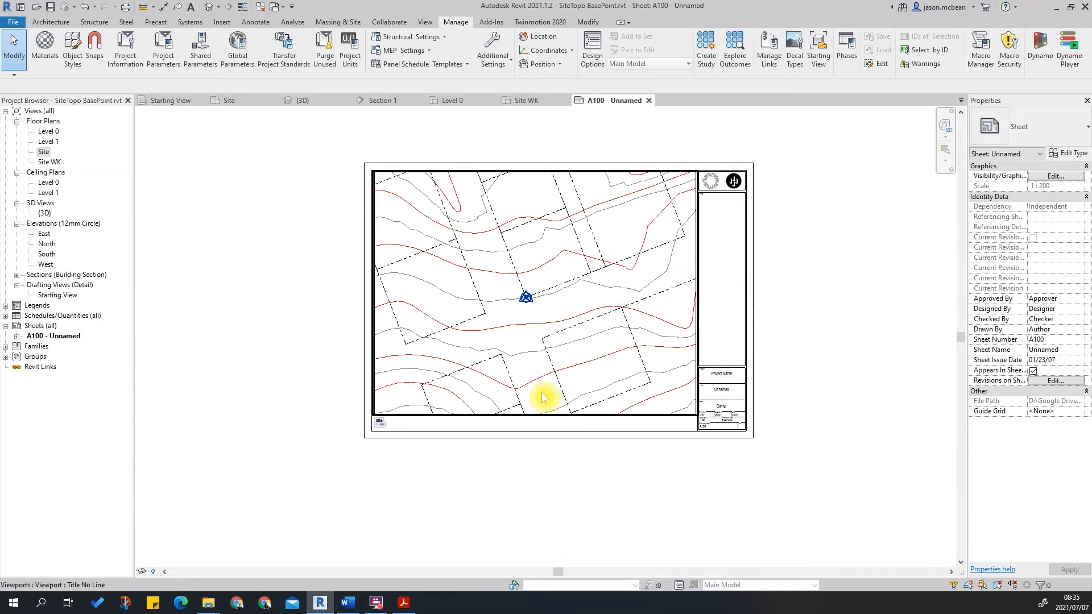
scroll(517, 298, "up", 4)
scroll(518, 298, "down", 5)
middle_click_drag(546, 241, 530, 259)
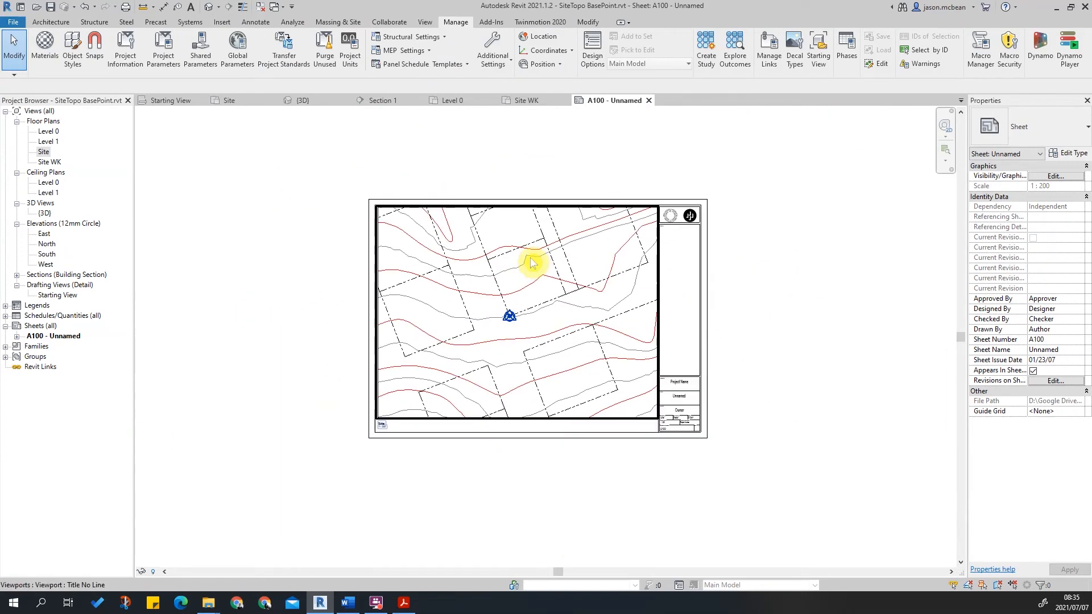
scroll(530, 262, "up", 2)
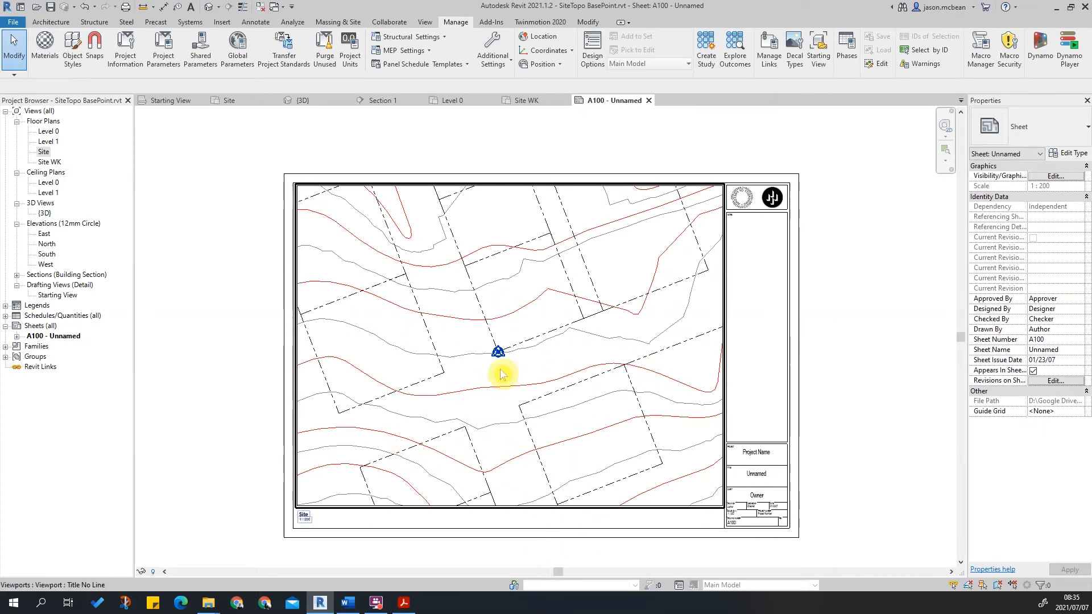
scroll(501, 371, "down", 4)
middle_click(745, 351)
middle_click(746, 351)
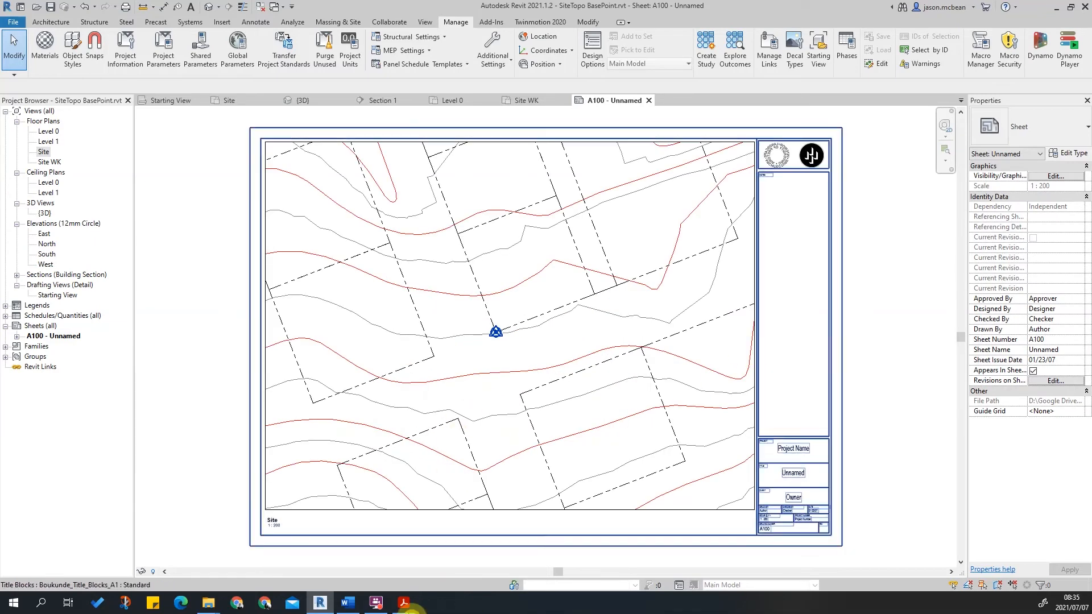
Switch to the SitePlan_ARC.pdf reference in Adobe Acrobat and return to Revit.
left_click(404, 602)
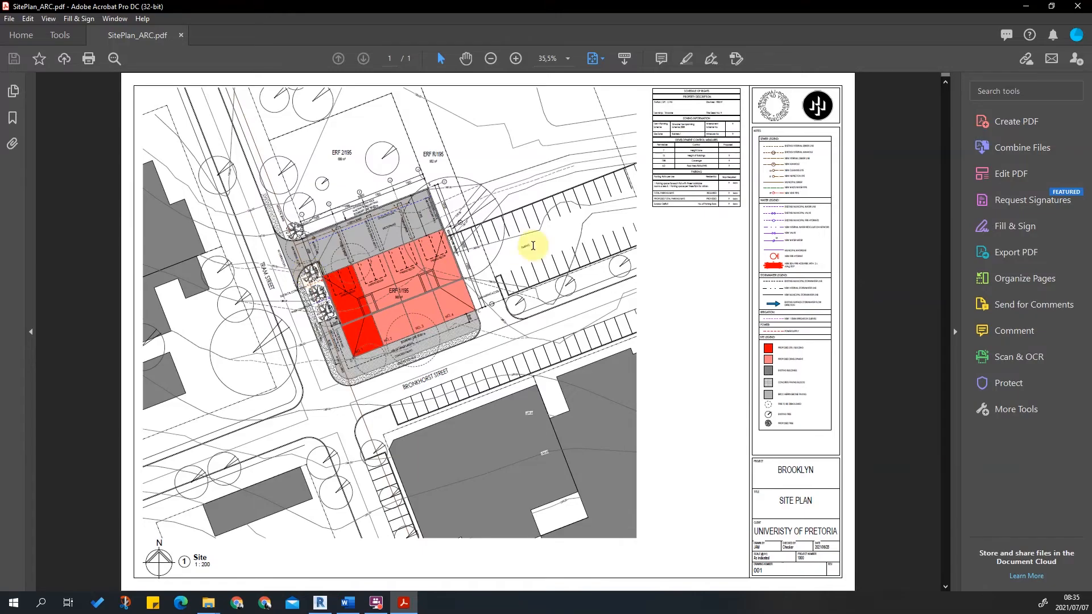
left_click(1029, 7)
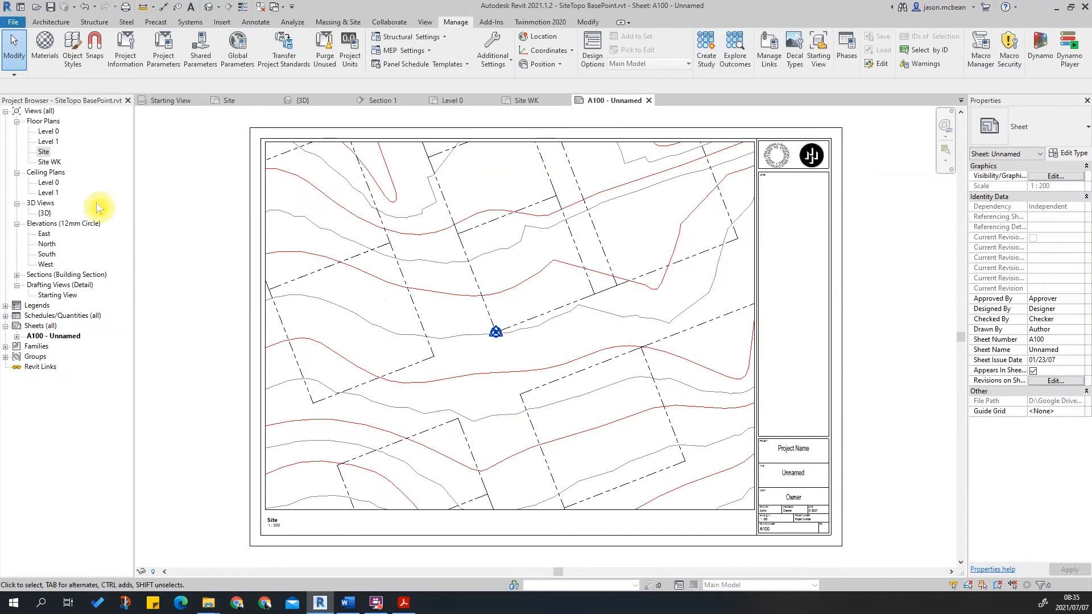
Open the Site WK view to examine the aerial image and linked site plan.
left_click(43, 152)
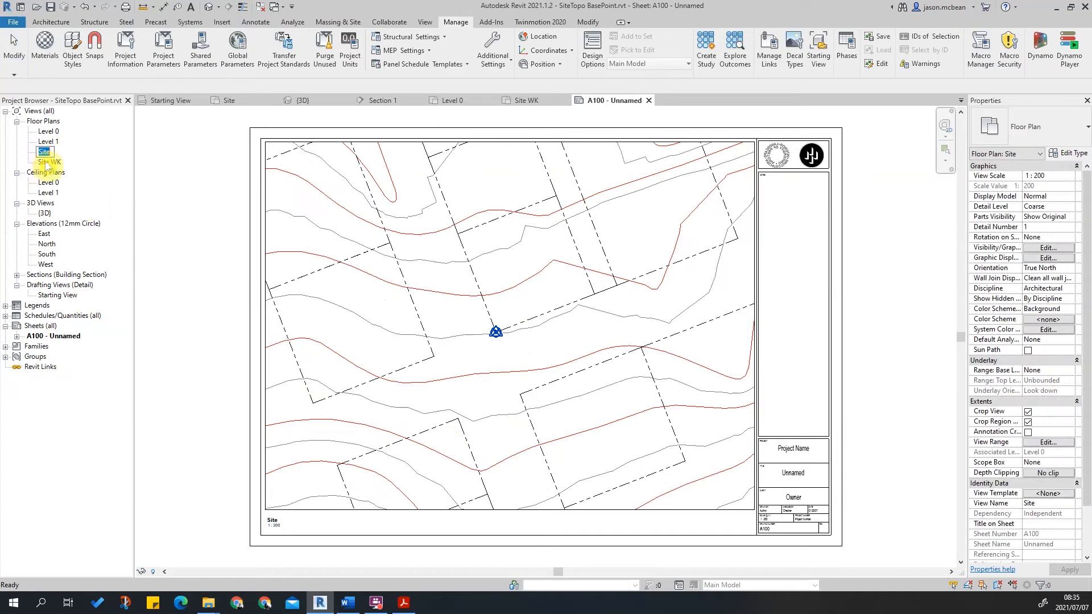
double_click(48, 162)
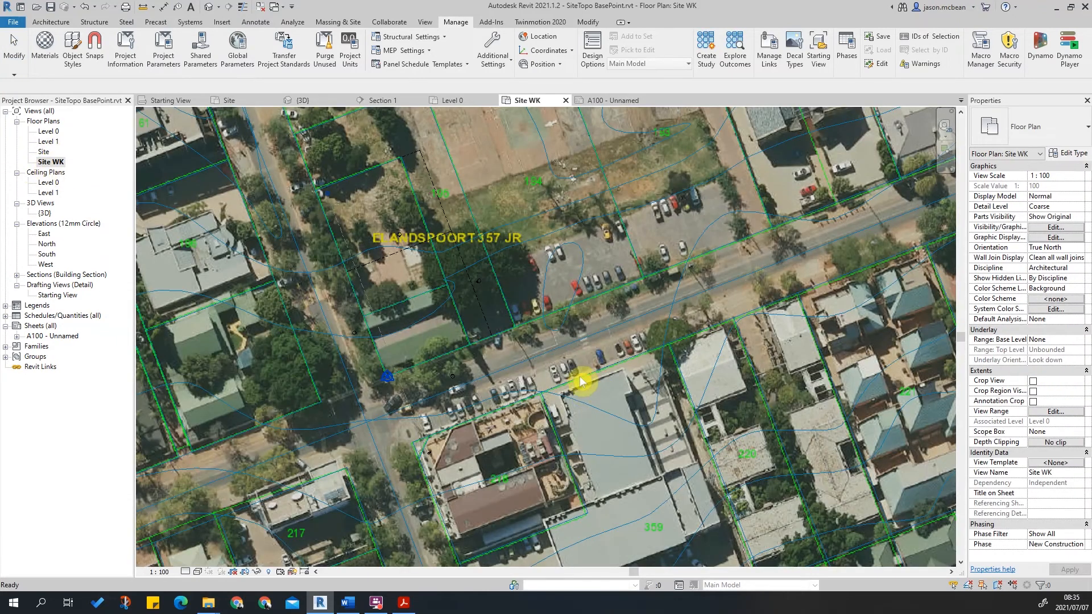
scroll(750, 307, "down", 3)
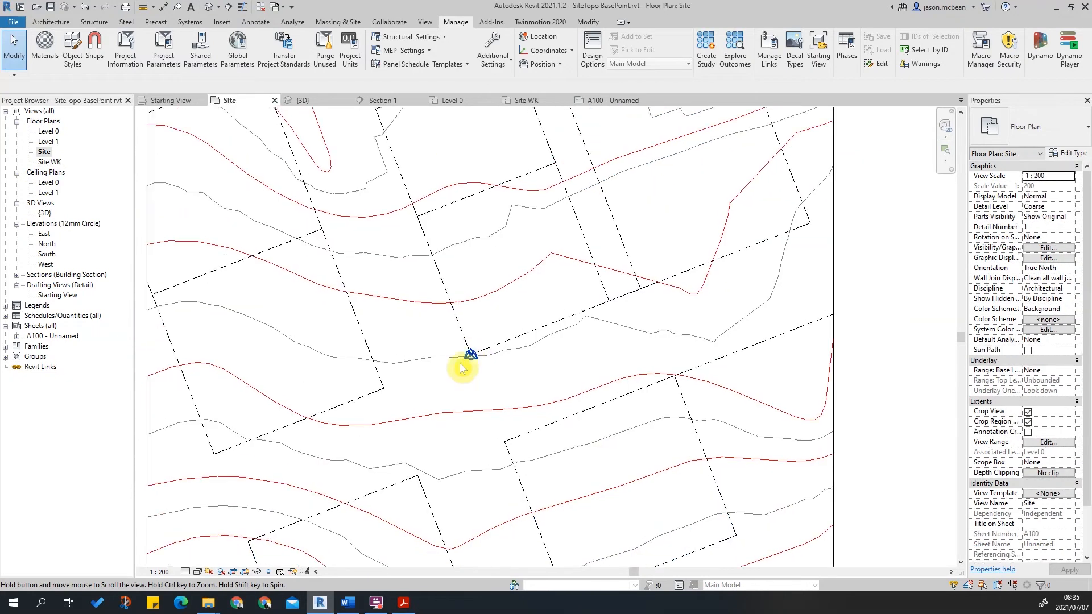
middle_click_drag(463, 368, 465, 385)
Hide the Survey Point and Project Base Point site subcategories in the Site view's visibility/graphics overrides.
key("v")
key("g")
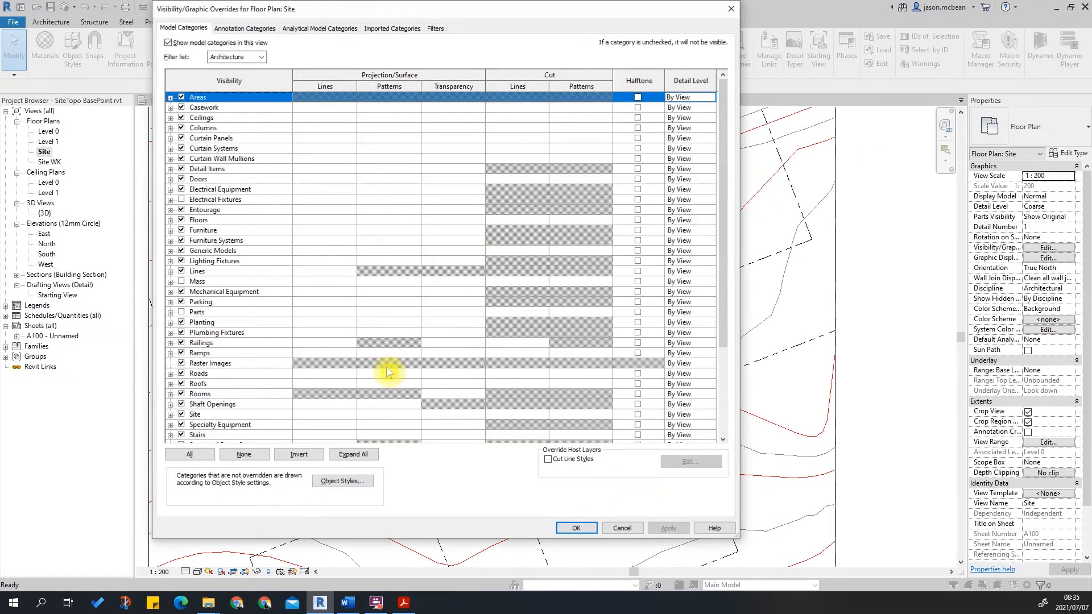
left_click(202, 322)
left_click(273, 405)
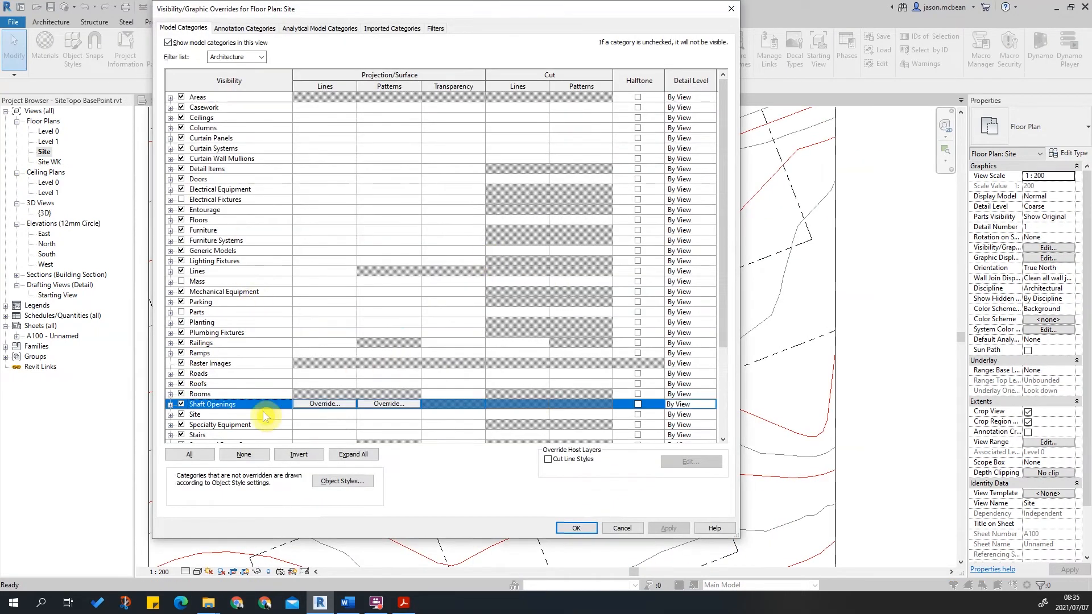
scroll(186, 401, "down", 1)
left_click(170, 384)
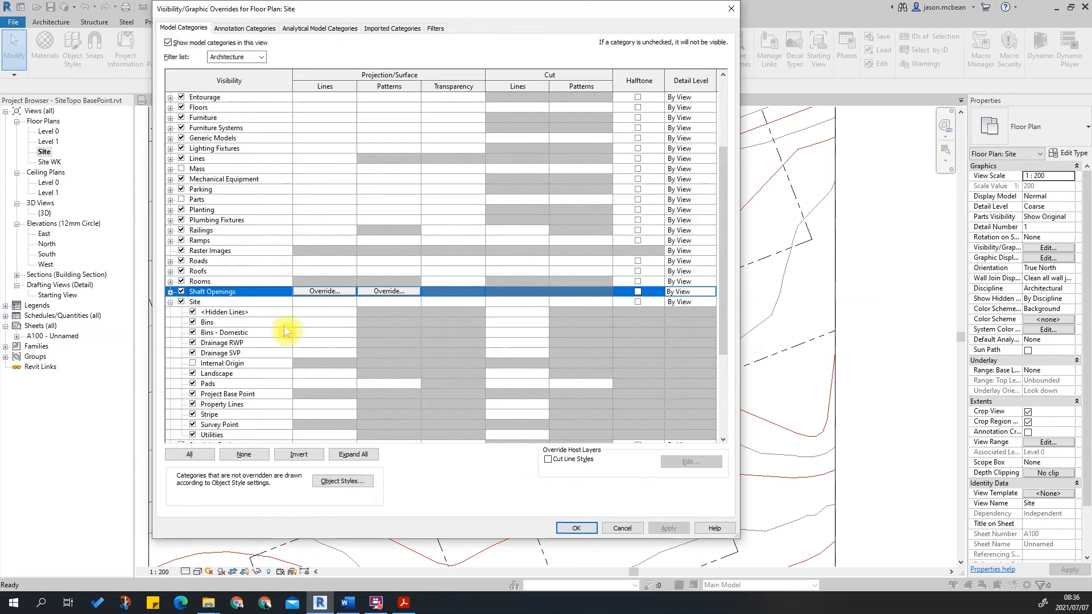
scroll(354, 310, "down", 2)
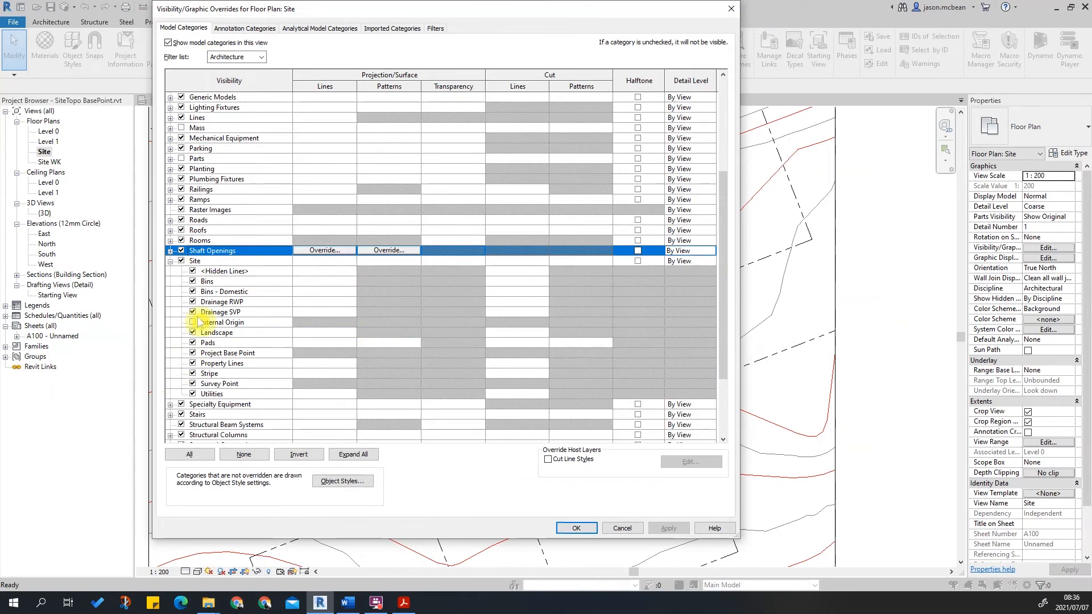
left_click(193, 385)
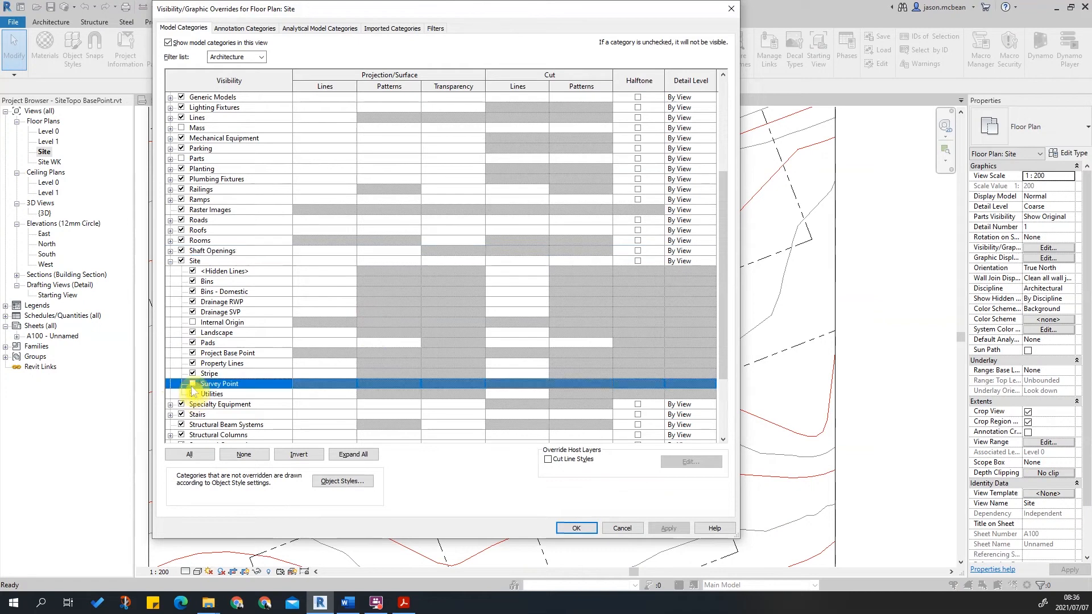
left_click(193, 354)
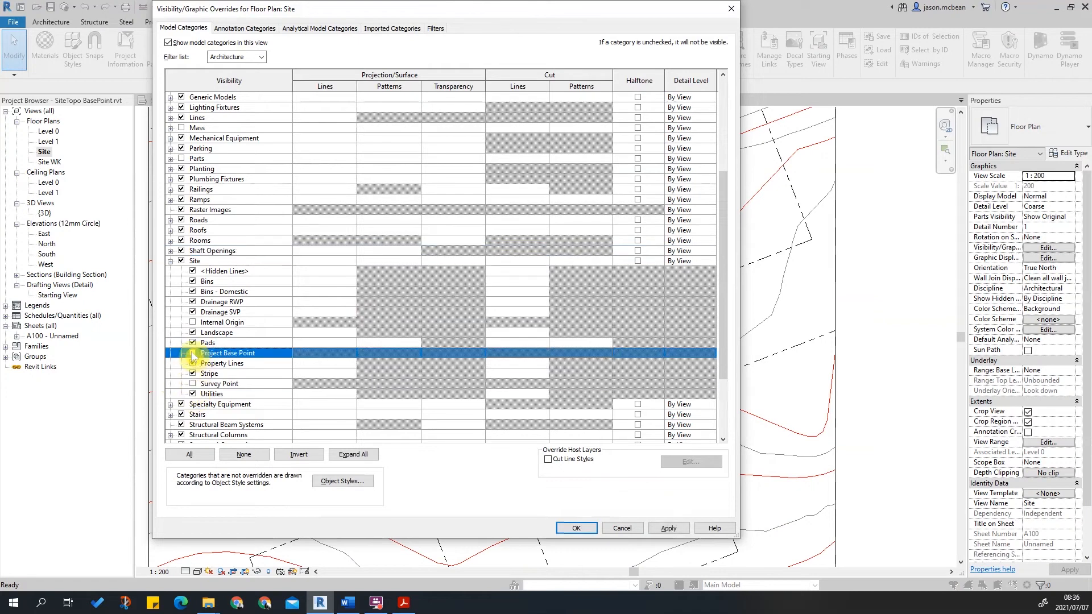
left_click(669, 528)
left_click(576, 528)
scroll(778, 335, "down", 4)
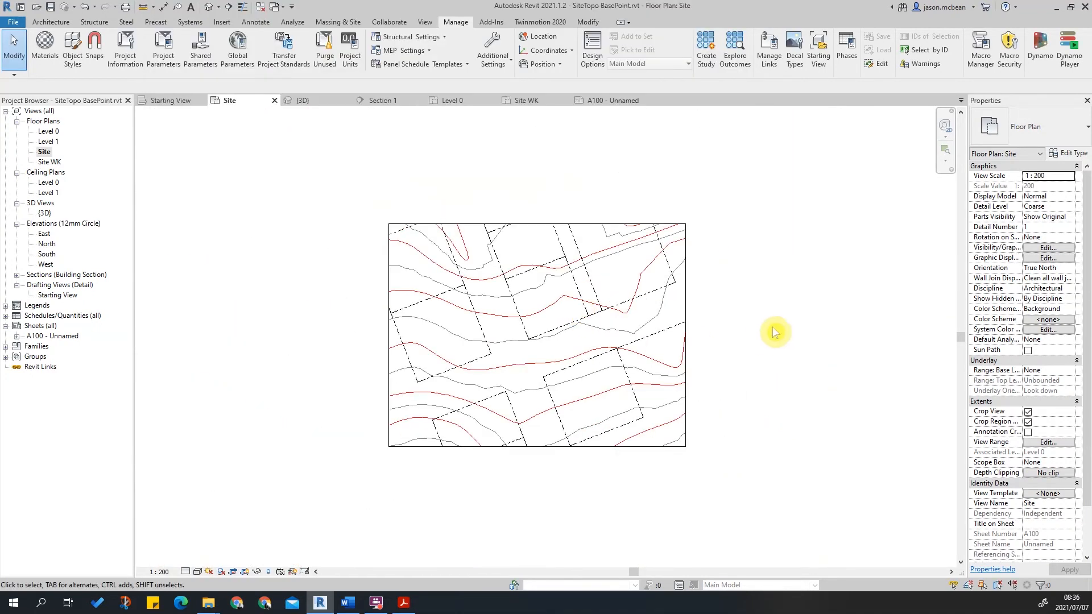
Switch between the Site and Site WK floor plan views to compare them.
scroll(555, 323, "up", 3)
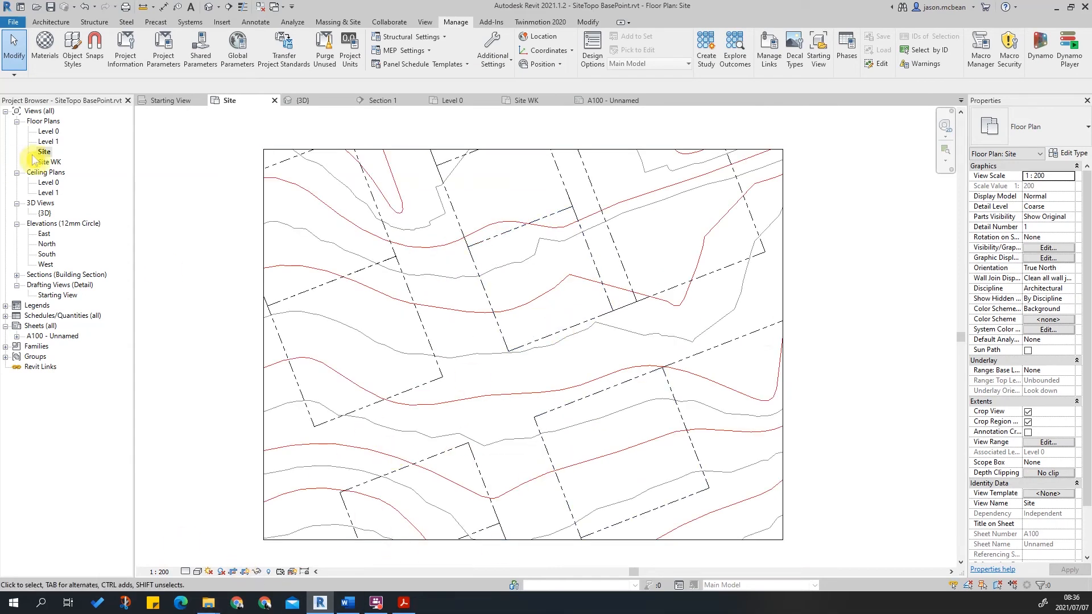
double_click(50, 162)
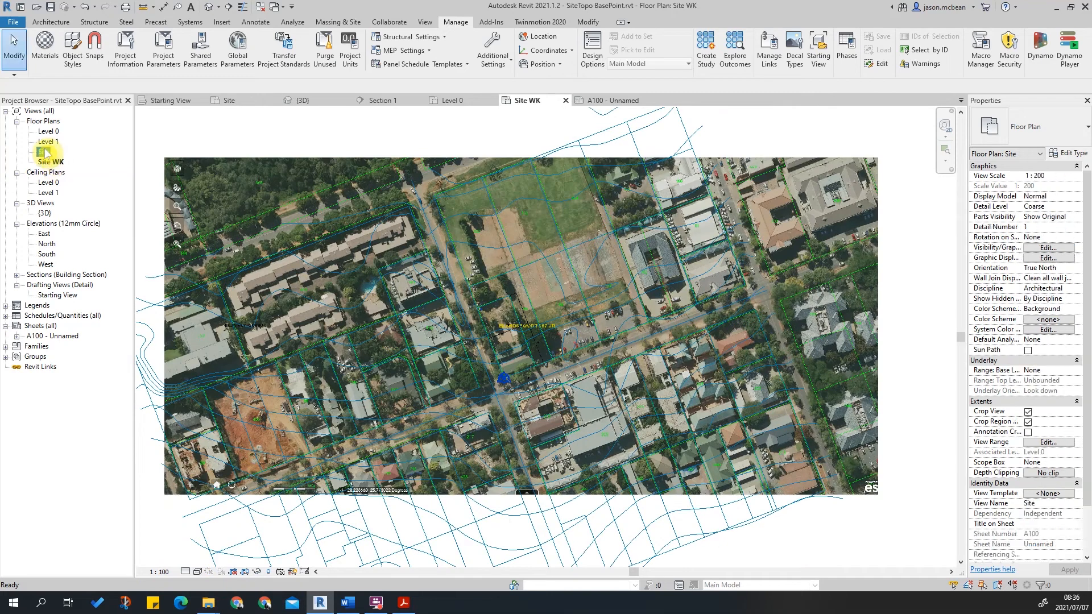
double_click(44, 152)
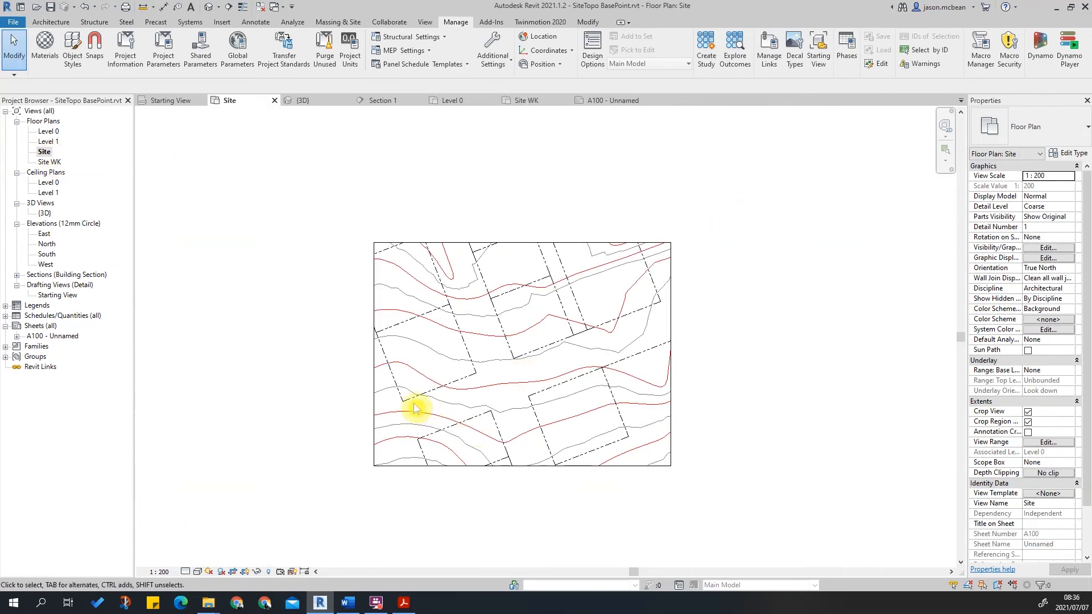
Open the 3D view, select and orbit the topography to inspect it, then close the 3D view.
left_click(209, 8)
left_click(734, 346)
middle_click_drag(766, 431, 736, 210, "shift")
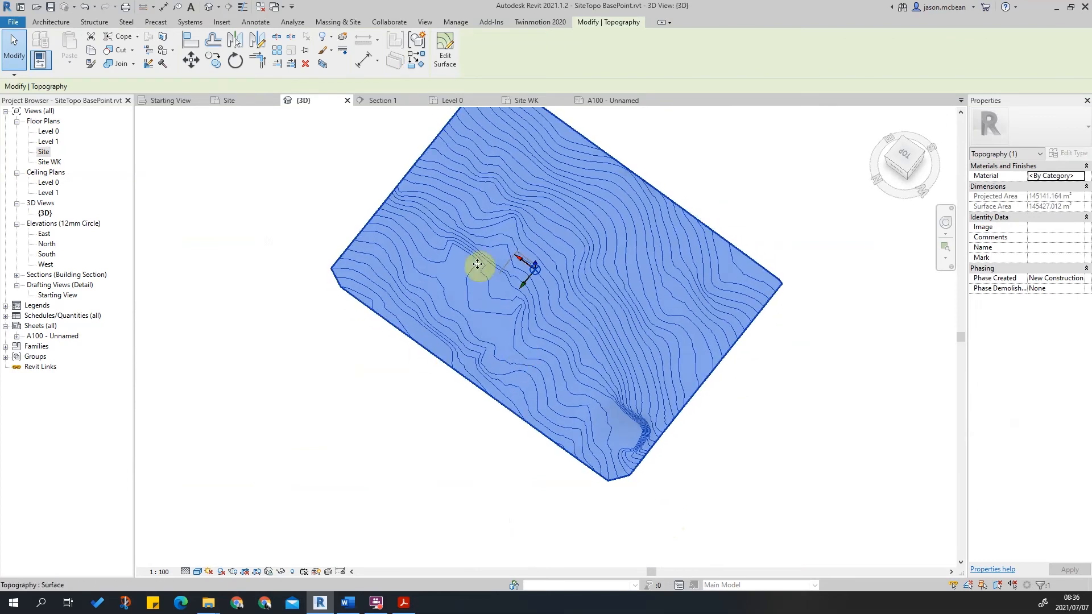
key("Escape")
scroll(487, 254, "up", 3)
left_click(348, 101)
scroll(529, 349, "up", 3)
scroll(508, 347, "down", 3)
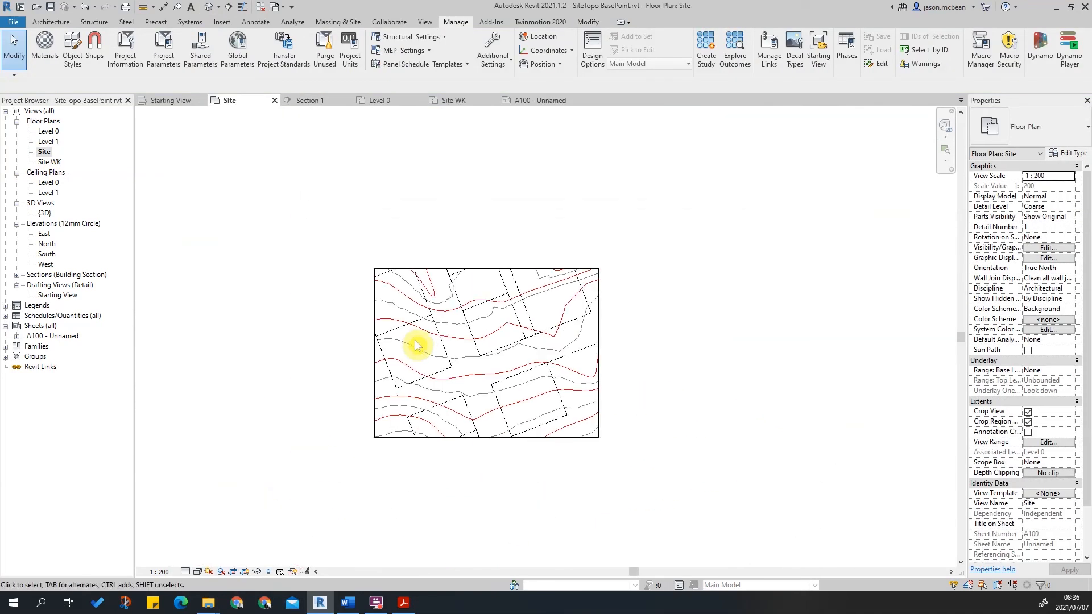
scroll(487, 273, "up", 3)
scroll(589, 396, "down", 4)
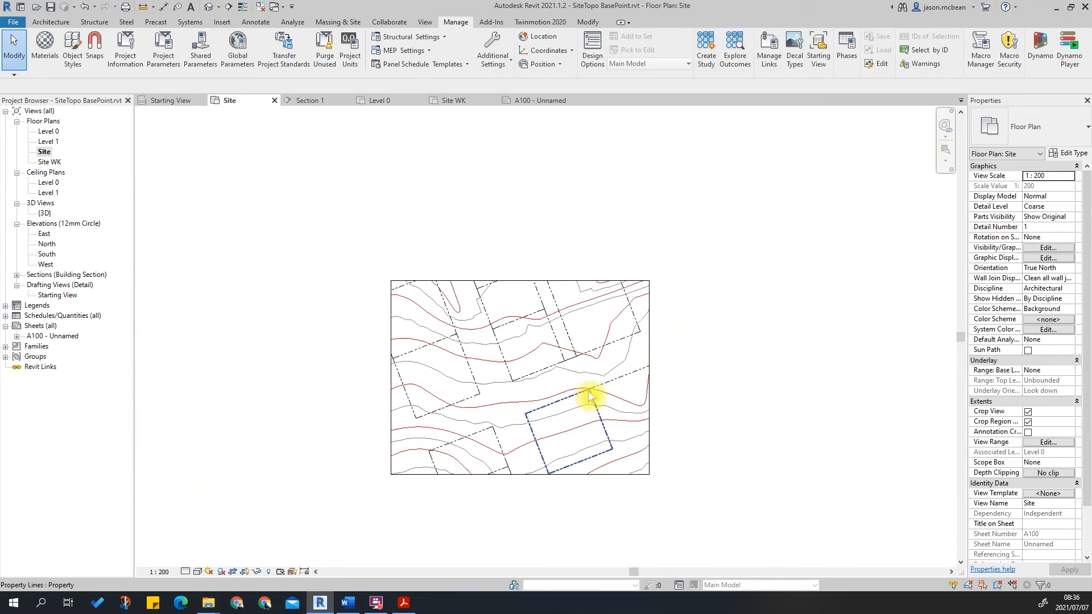
left_click(396, 430)
left_click(342, 464)
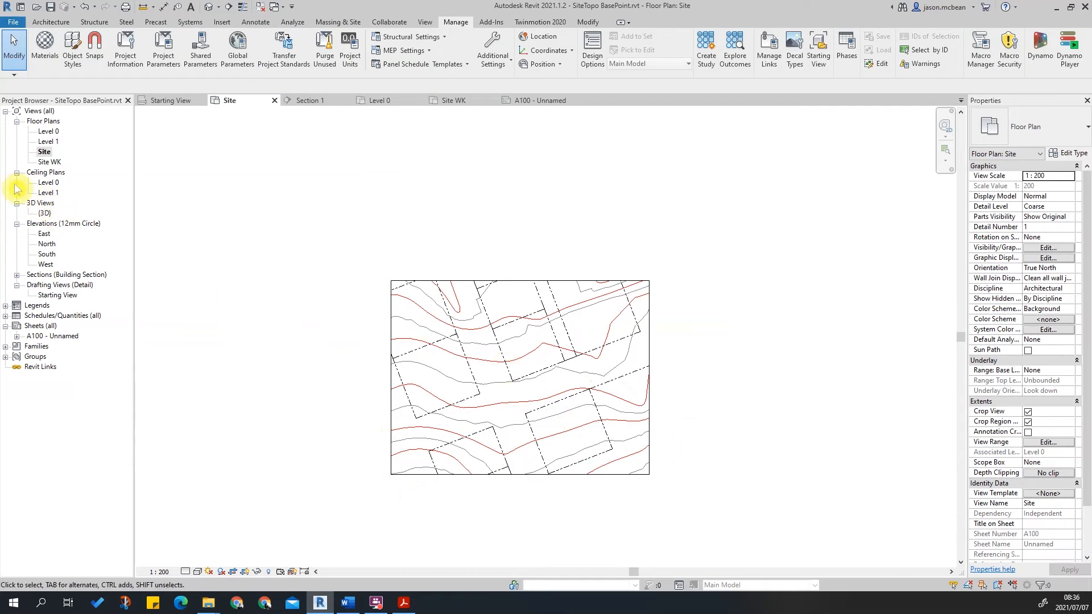
Open the Site WK view and set its orientation to Project North.
double_click(50, 162)
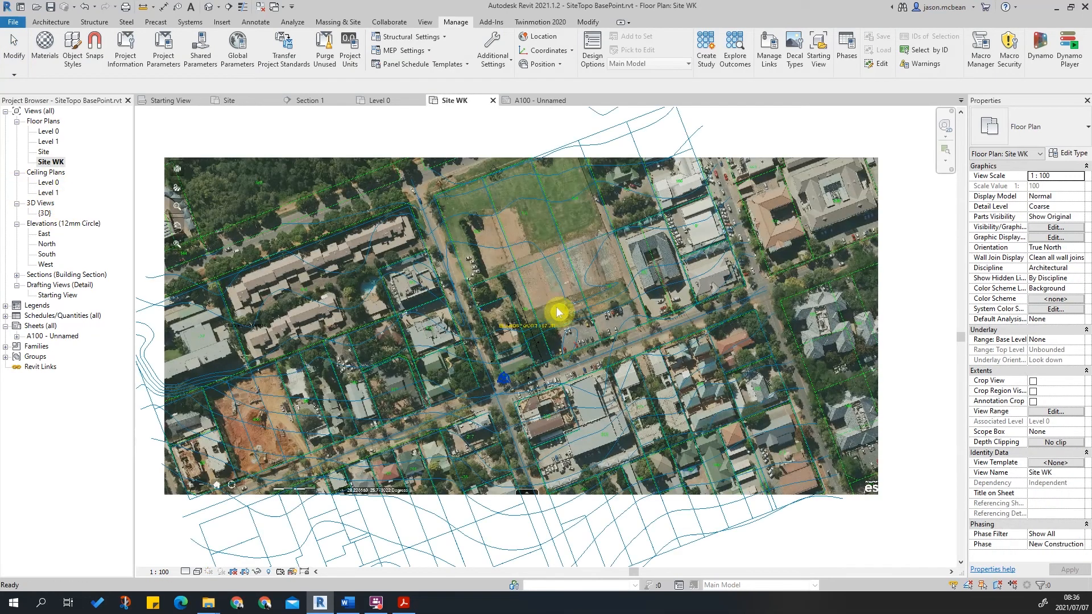
scroll(668, 259, "up", 3)
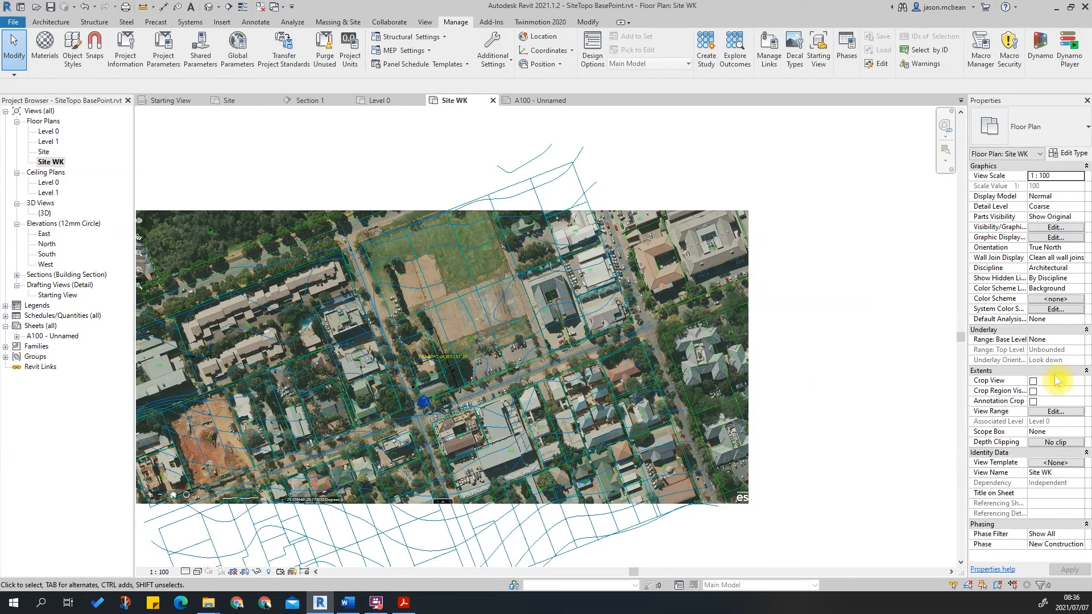
left_click(1079, 248)
left_click(1054, 259)
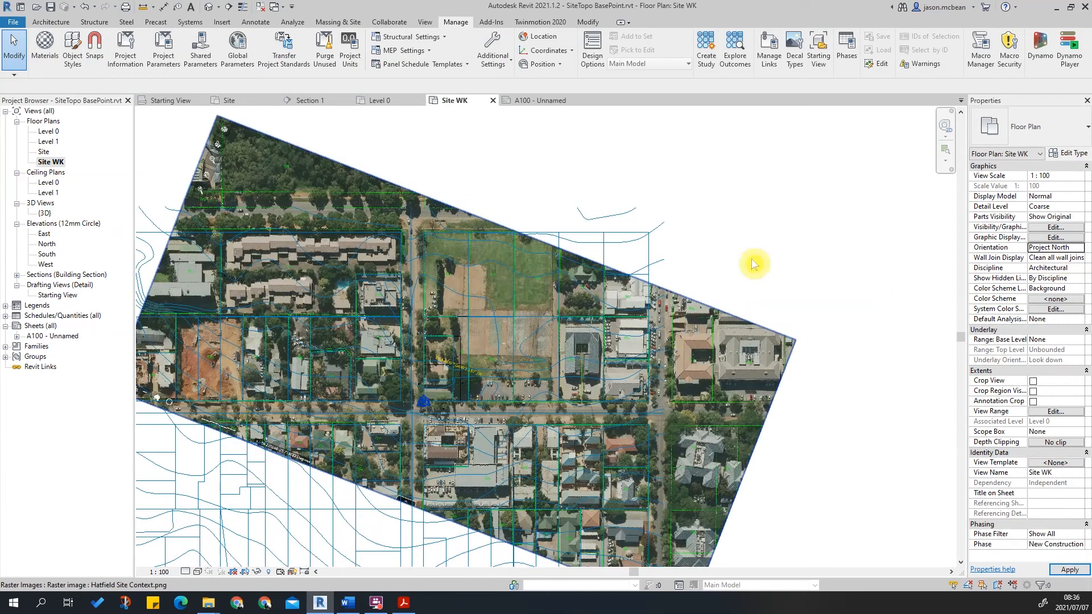
middle_click_drag(423, 535, 481, 448)
Hide Raster Images and the imported Brooklyn.DWG in Site WK's visibility/graphics overrides.
key("v")
key("g")
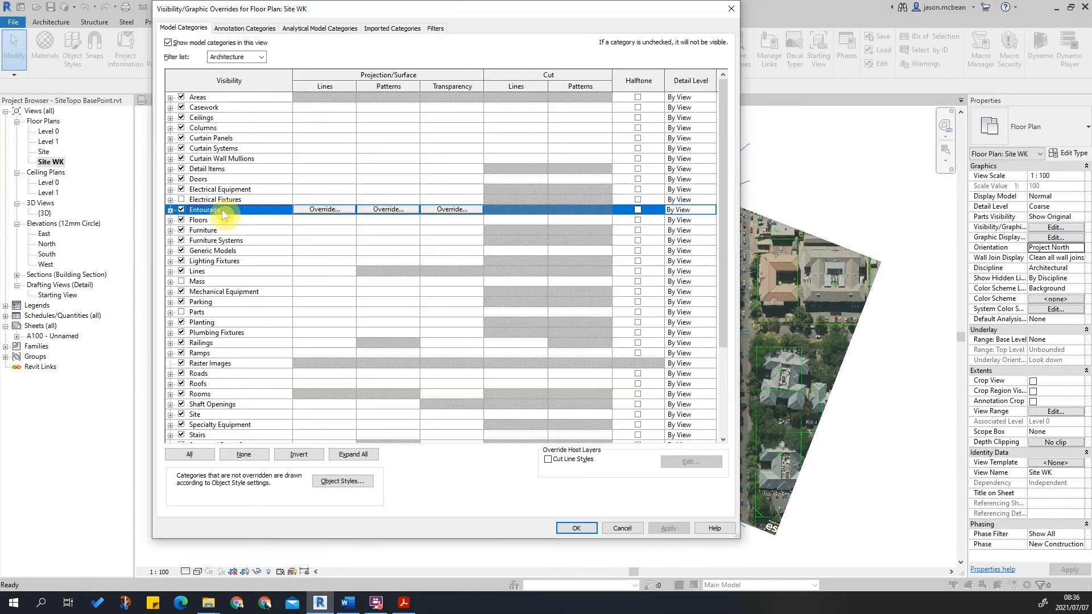
key("r")
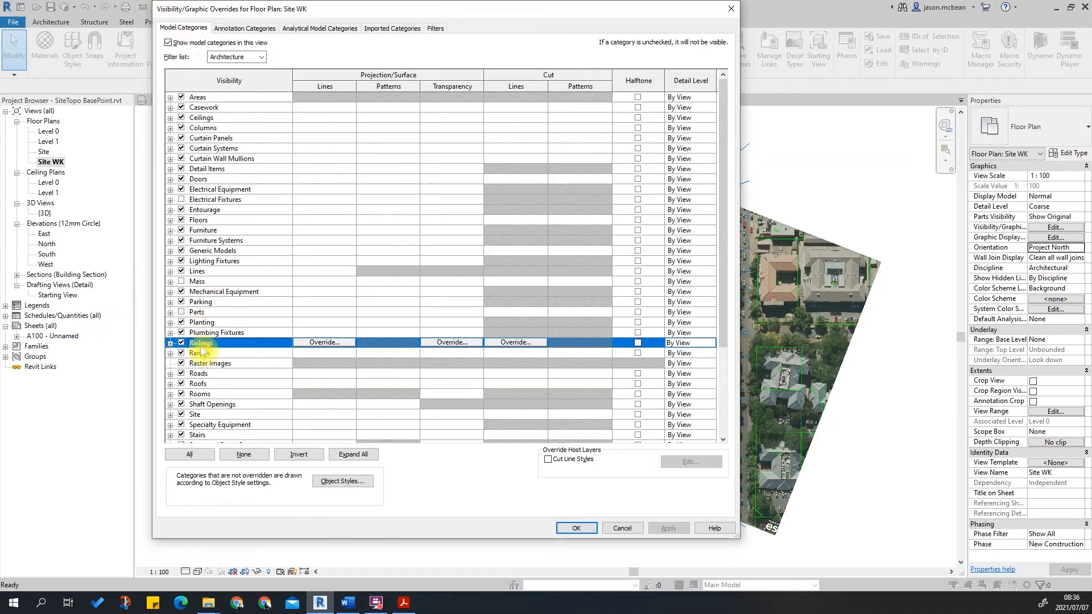
left_click(182, 364)
left_click(670, 528)
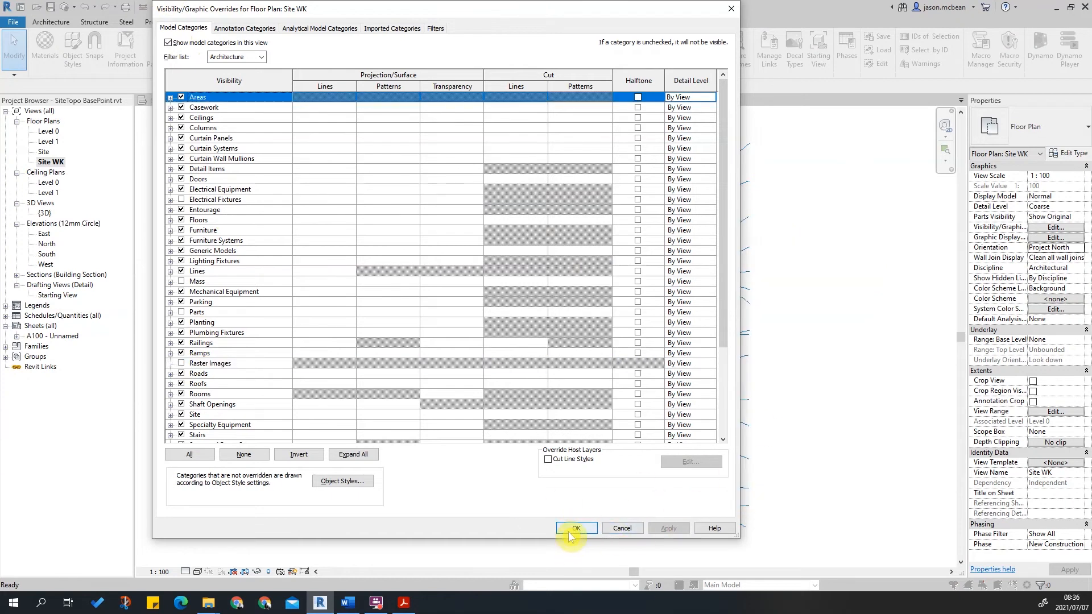
left_click(392, 28)
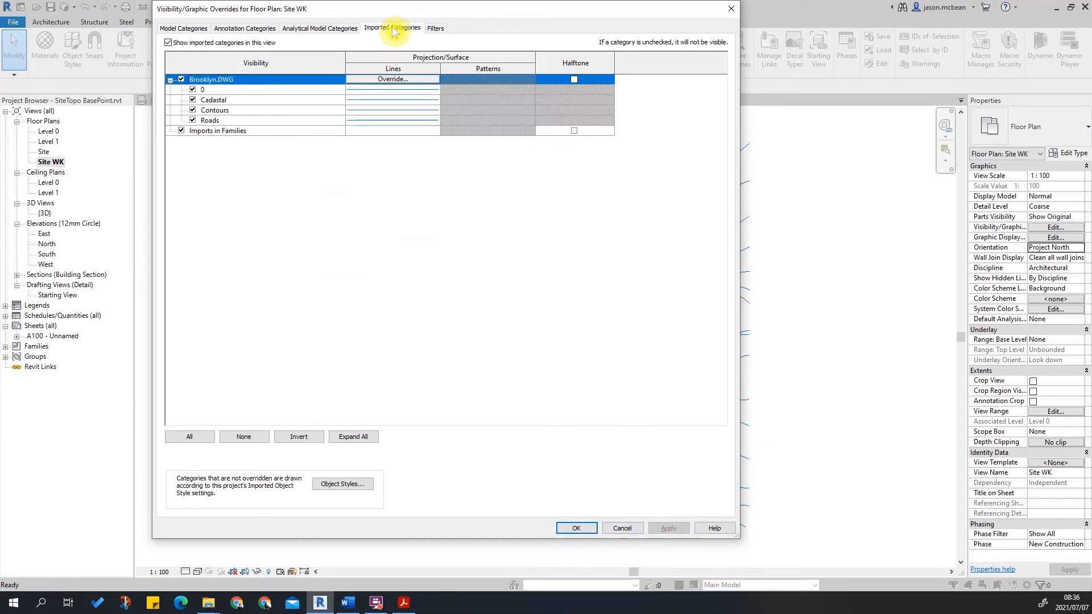
left_click(585, 524)
Set the Site WK view's visual style to Hidden Line.
scroll(556, 360, "up", 3)
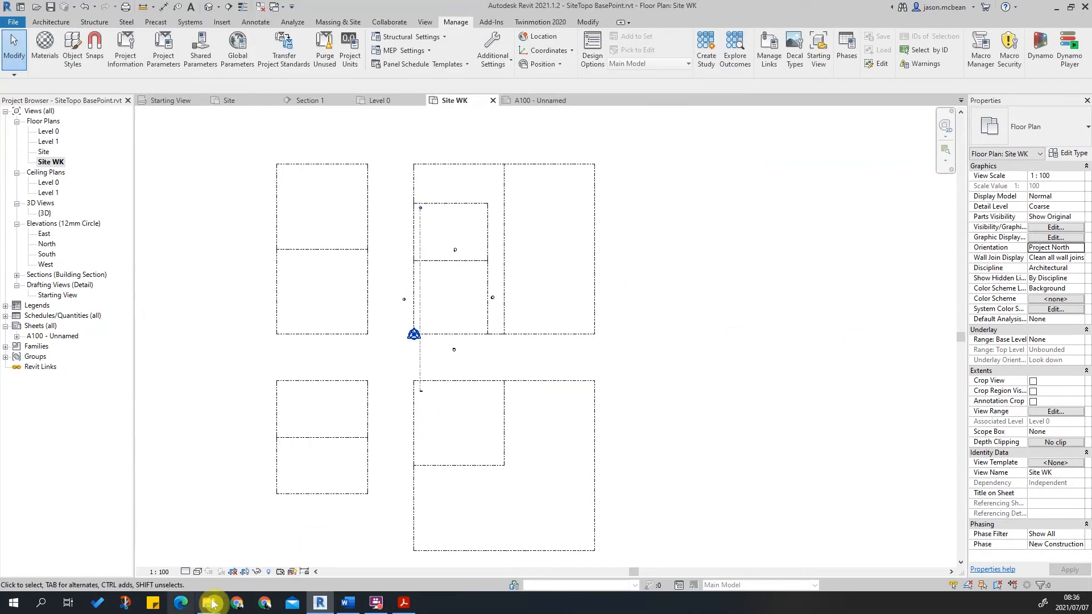
left_click(198, 572)
left_click(221, 526)
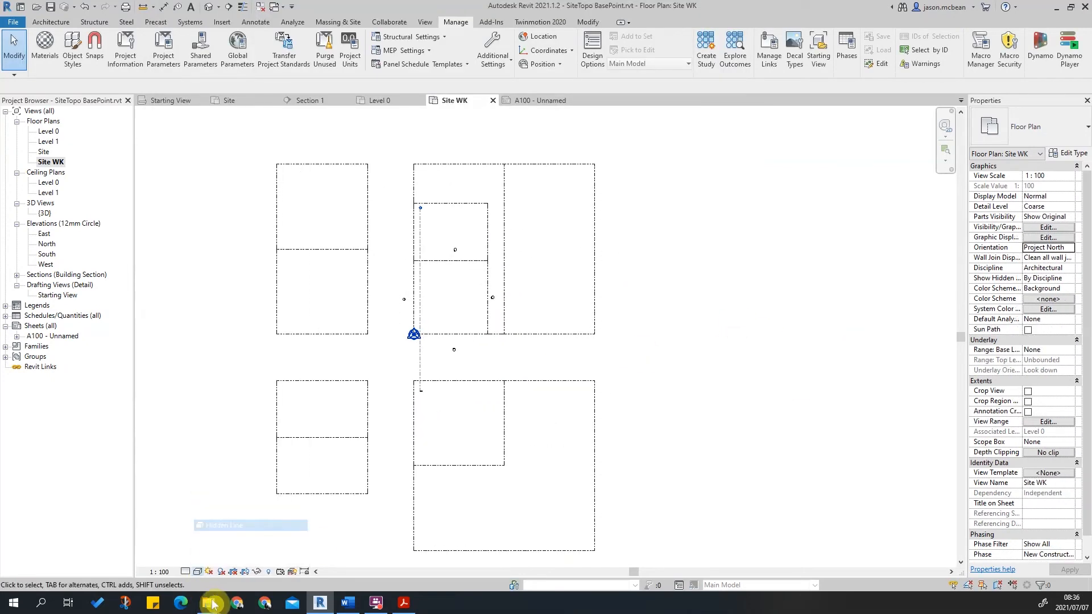
Turn on the Topography category in Site WK's visibility/graphics overrides.
key("v")
key("g")
left_click(299, 325)
key("t")
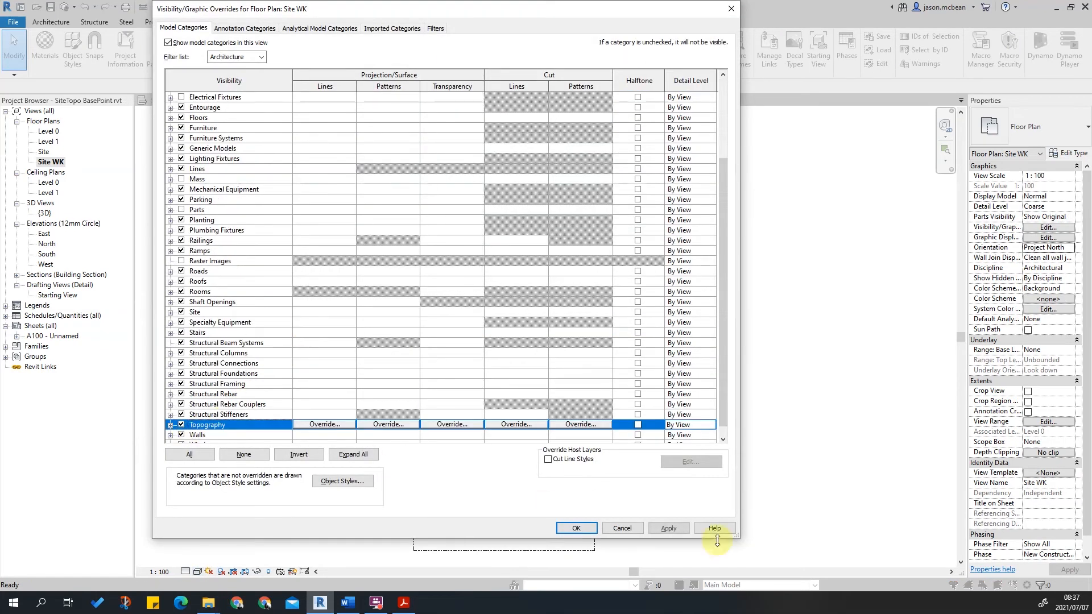
left_click(668, 529)
left_click(576, 528)
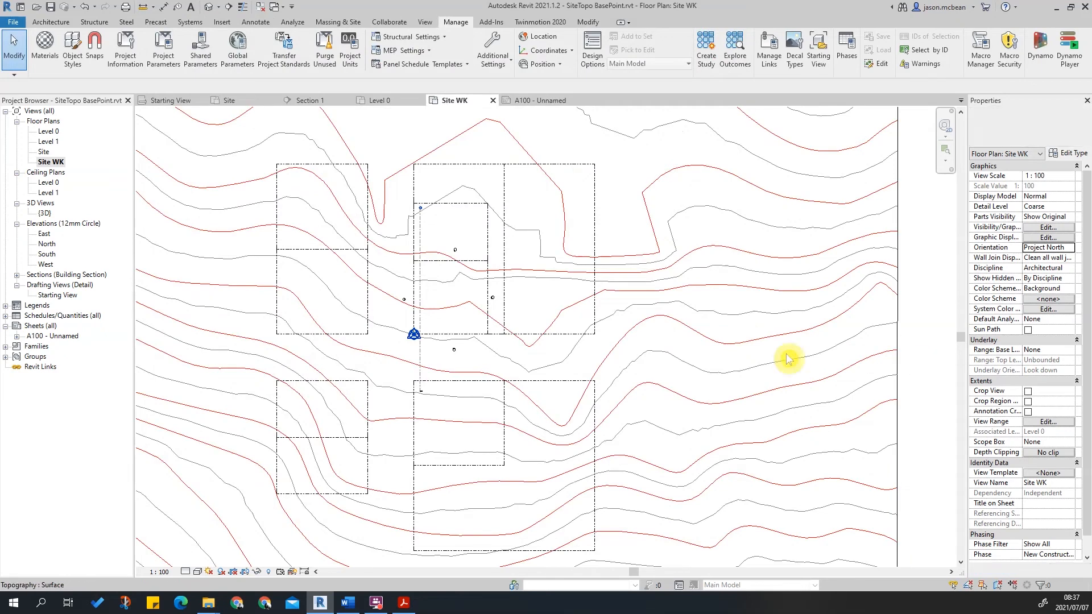
Examine the topography contours and property lines in the Site WK view.
middle_click_drag(454, 333, 667, 353)
scroll(468, 297, "down", 1)
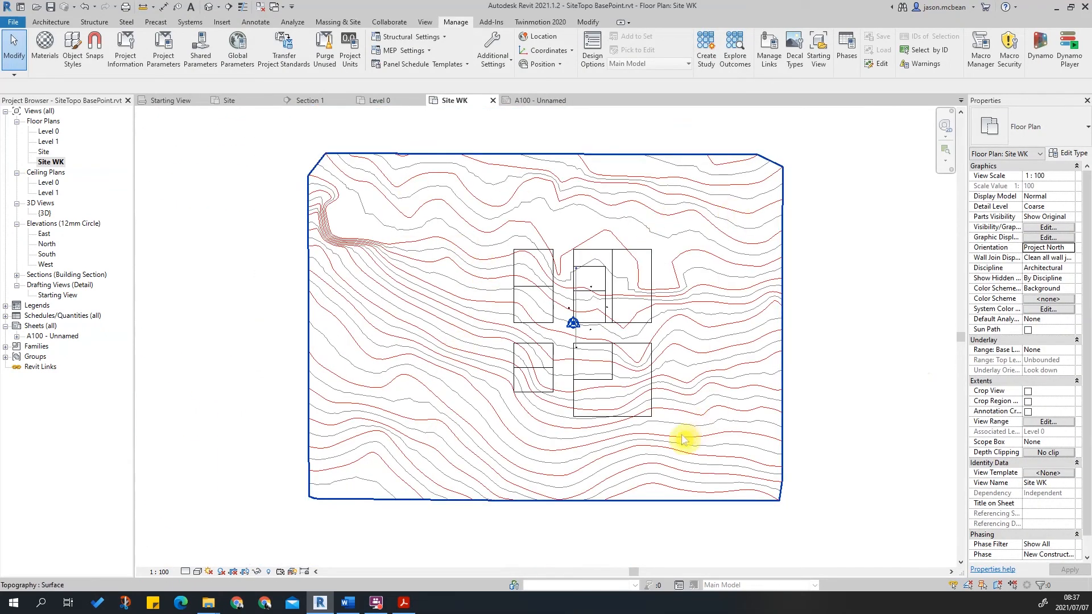
scroll(687, 436, "up", 2)
scroll(426, 371, "down", 1)
left_click(405, 324)
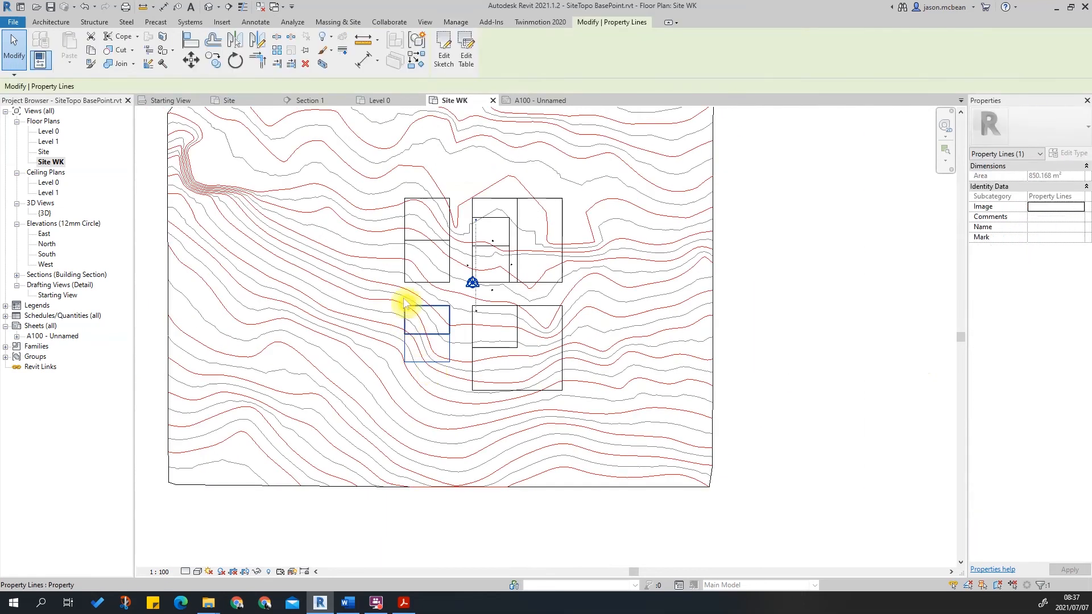
left_click(568, 405)
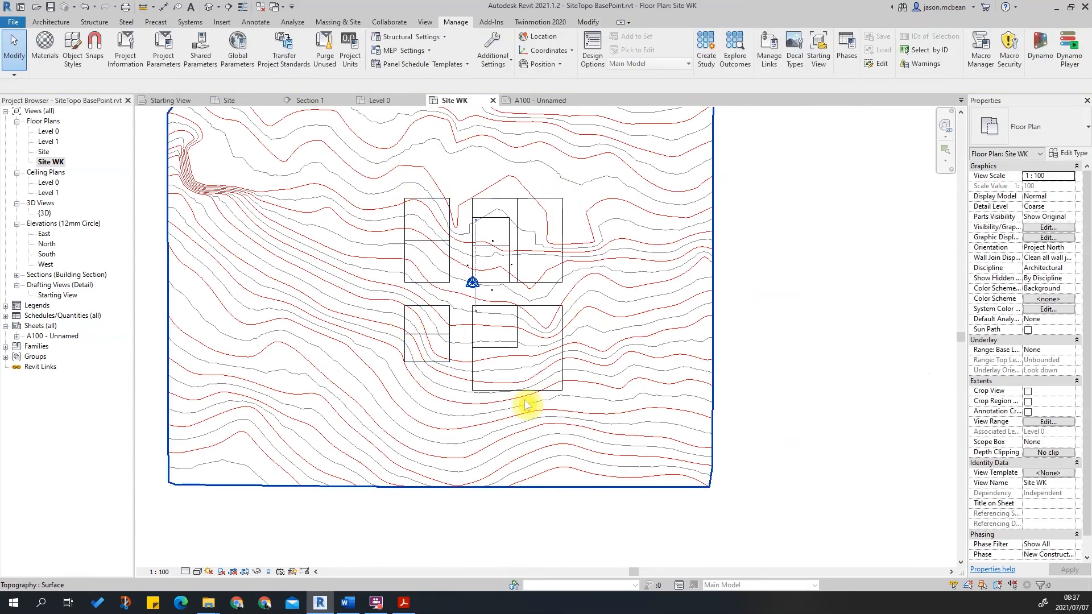
scroll(573, 361, "up", 1)
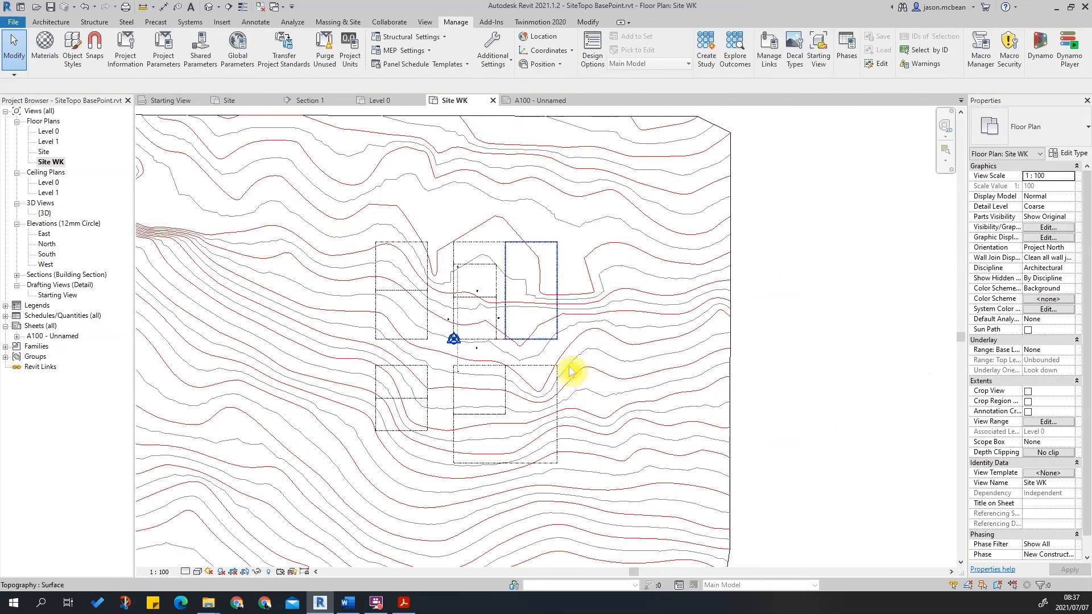
middle_click_drag(559, 288, 560, 252)
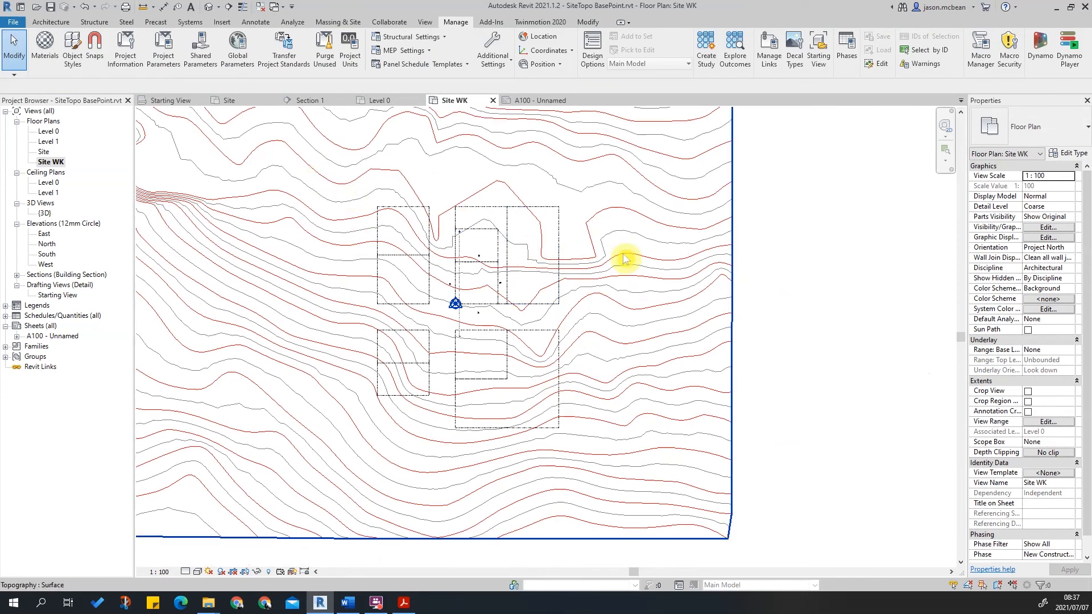
scroll(822, 288, "down", 2)
left_click(747, 295)
key("Escape")
scroll(737, 293, "up", 3)
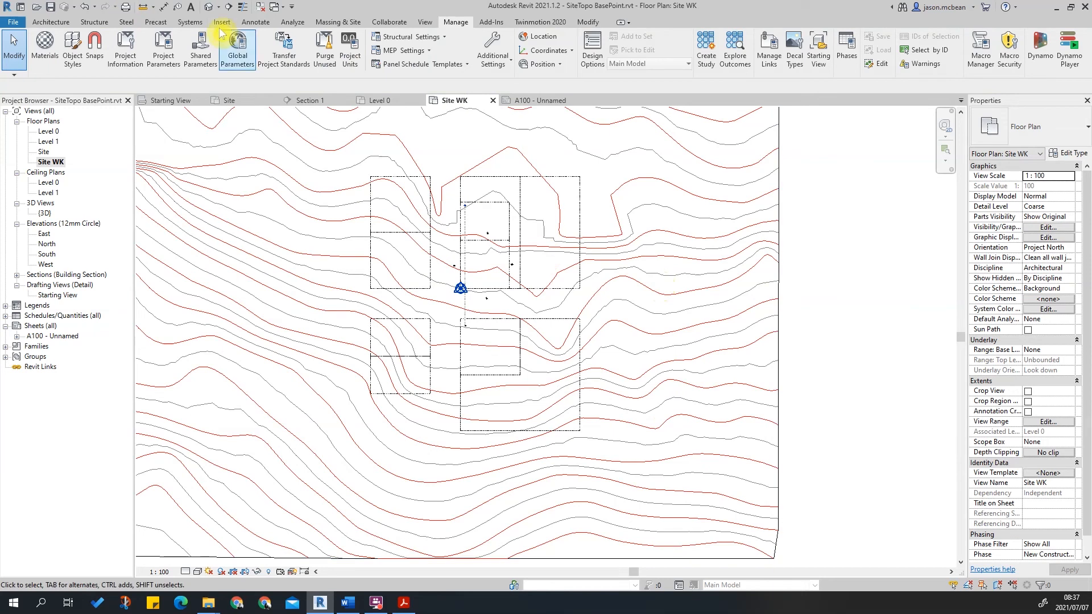
Draw a rectangular detail line about 238000 mm square around the building footprints.
left_click(255, 22)
left_click(285, 60)
left_click(452, 39)
left_click(309, 135)
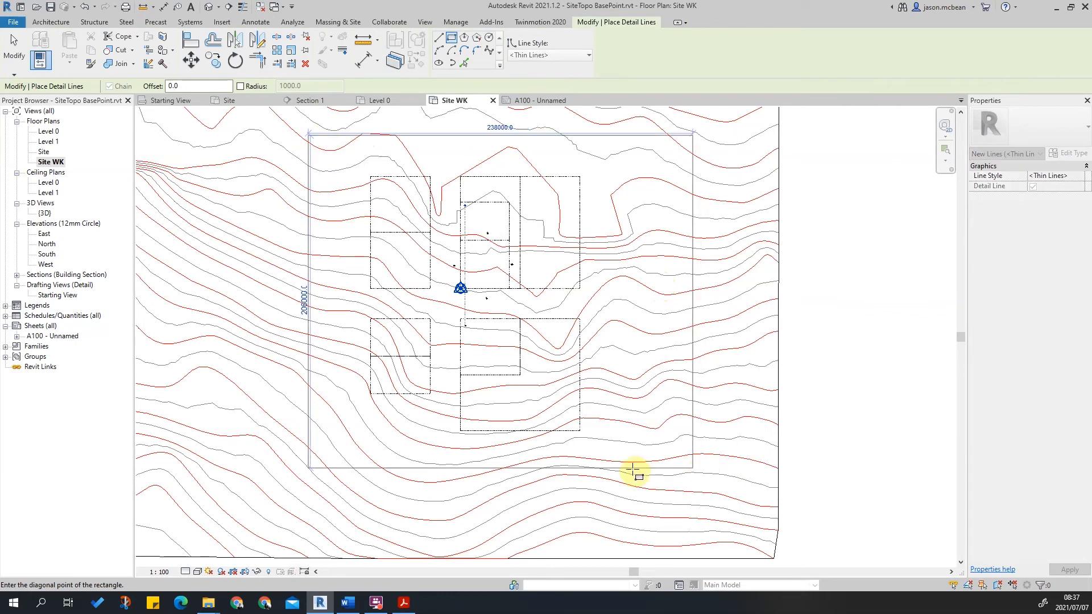
left_click(628, 478)
scroll(742, 355, "down", 2)
key("Escape")
Adjust the detail rectangle's right edge.
scroll(654, 317, "up", 2)
left_click(675, 329)
left_click_drag(676, 326, 693, 326)
scroll(660, 321, "down", 2)
left_click(798, 333)
left_click(770, 324)
left_click(825, 283)
scroll(635, 341, "up", 2)
scroll(434, 236, "down", 2)
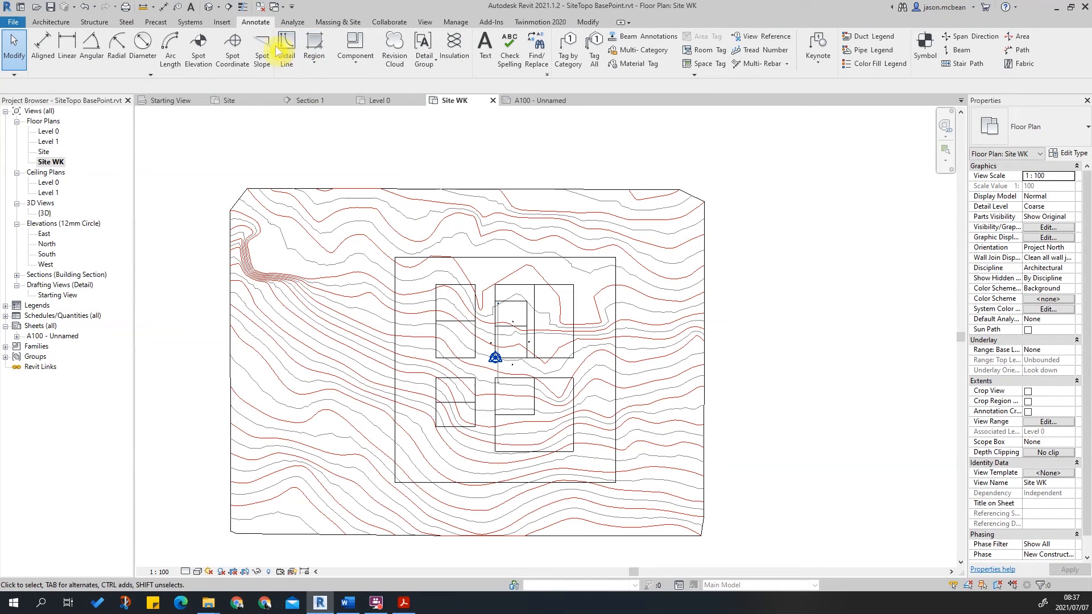
Split the topography surface by picking the detail rectangle as the split boundary.
left_click(334, 23)
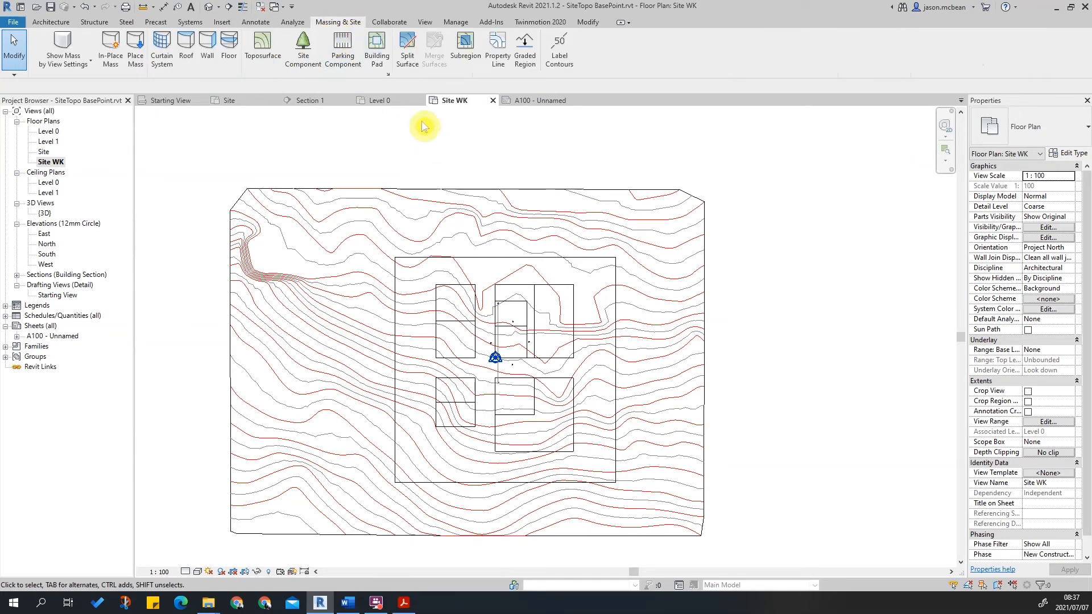
left_click(405, 49)
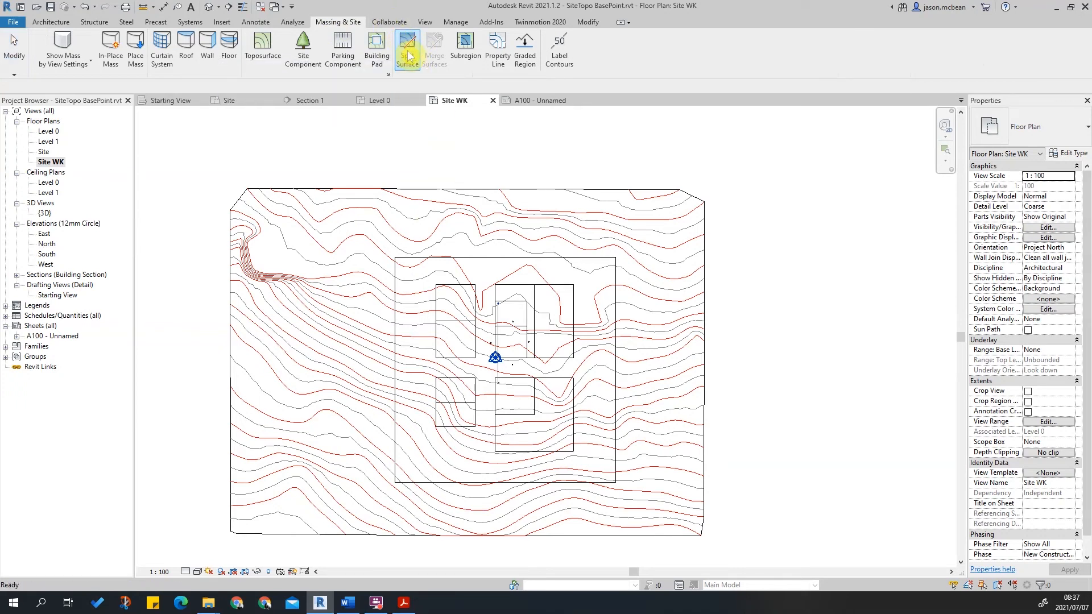
left_click(439, 204)
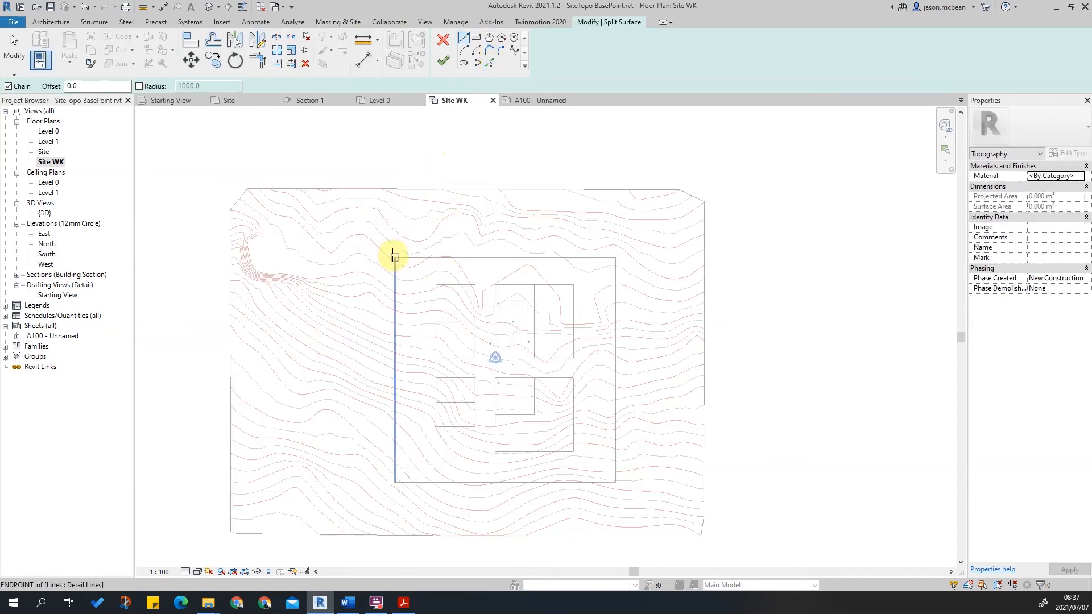
left_click(488, 63)
key("Tab")
left_click(541, 257)
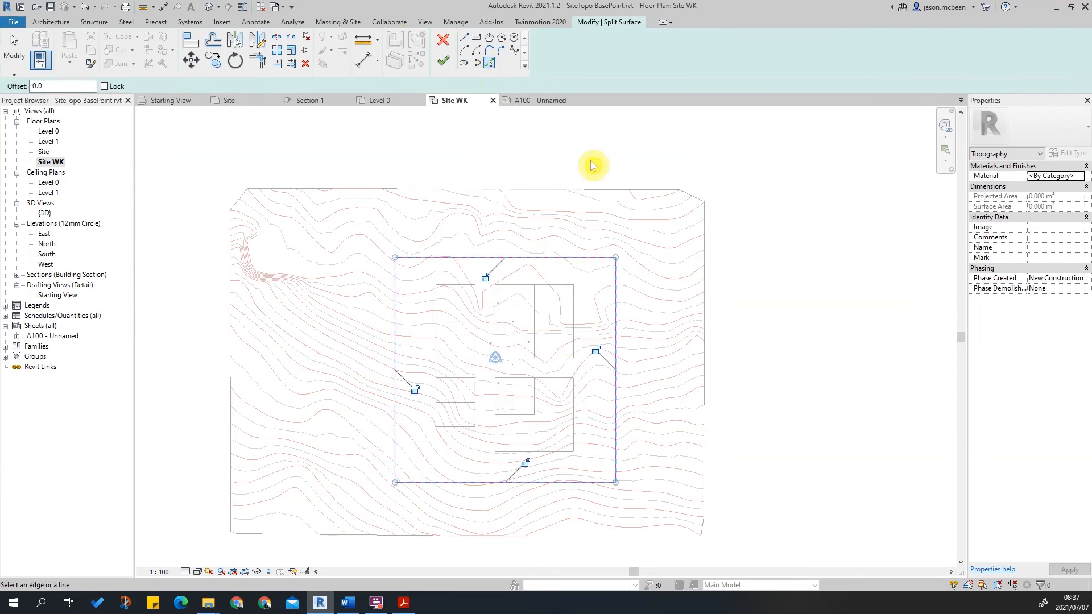
left_click(443, 61)
left_click(751, 256)
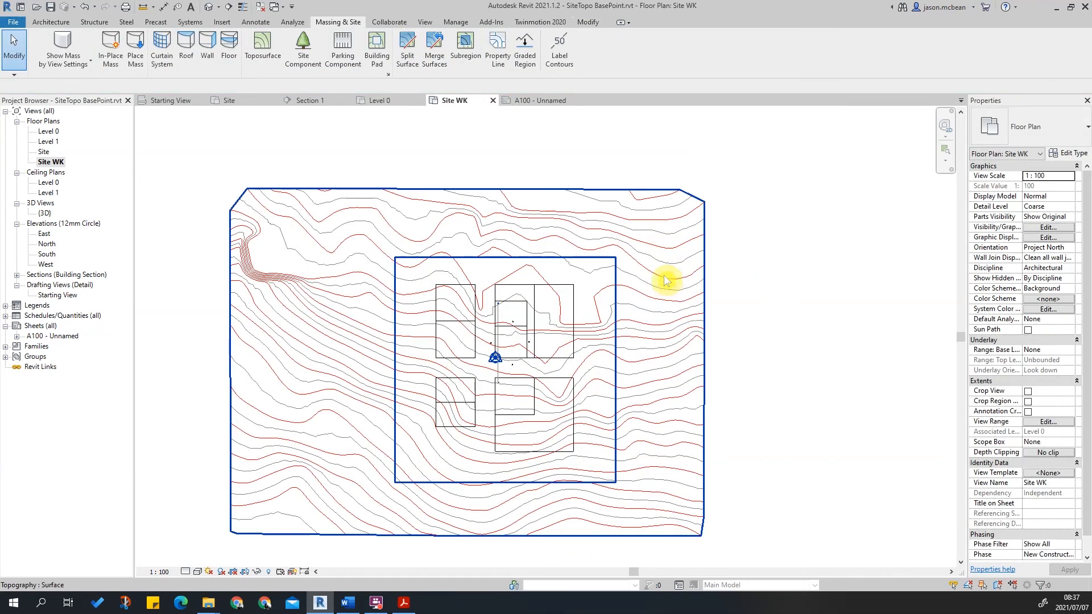
Delete the outer topography piece surrounding the rectangle.
left_click(703, 261)
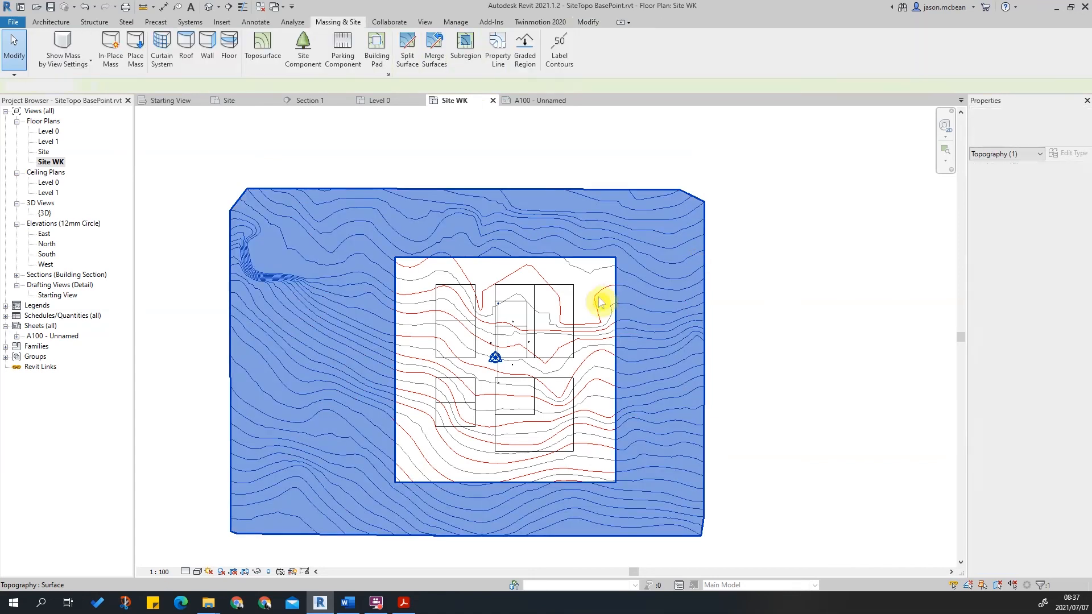
key("Escape")
left_click(591, 304)
key("Escape")
left_click(701, 302)
key("Delete")
scroll(589, 323, "up", 3)
scroll(586, 234, "down", 2)
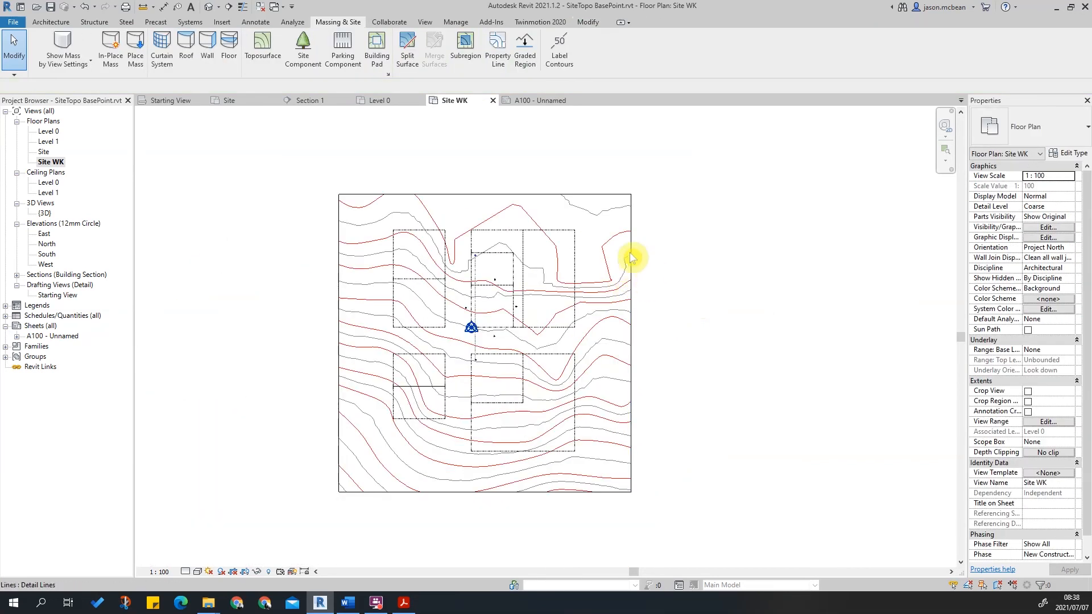
key("Tab")
left_click(635, 253)
key("Escape")
Open the 3D view and orbit to inspect the trimmed topography.
left_click(208, 7)
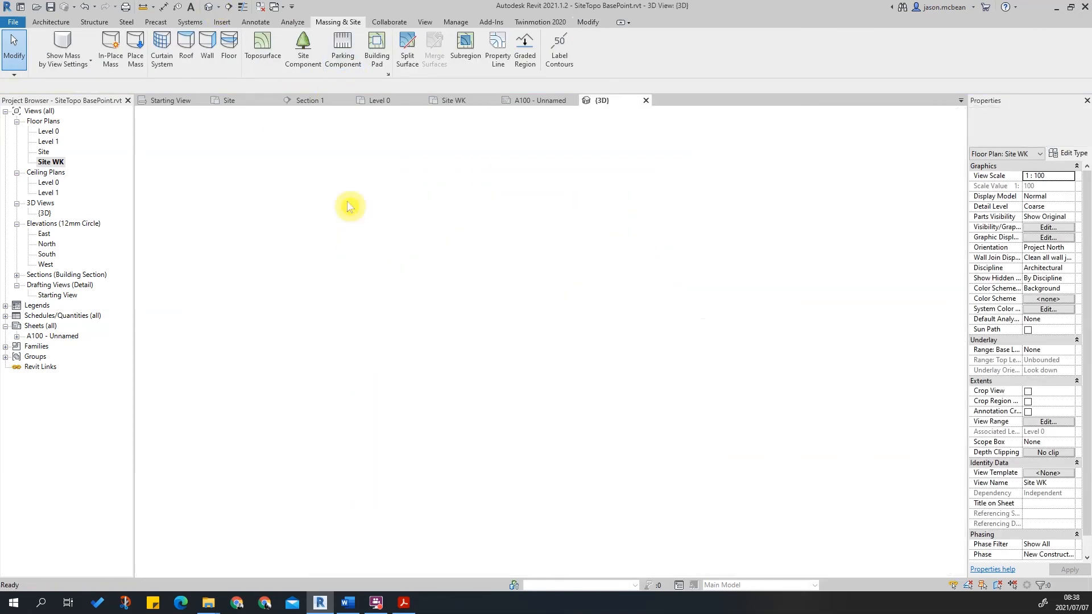
scroll(561, 348, "up", 4)
middle_click_drag(561, 348, 549, 283, "shift")
left_click(622, 319)
key("Escape")
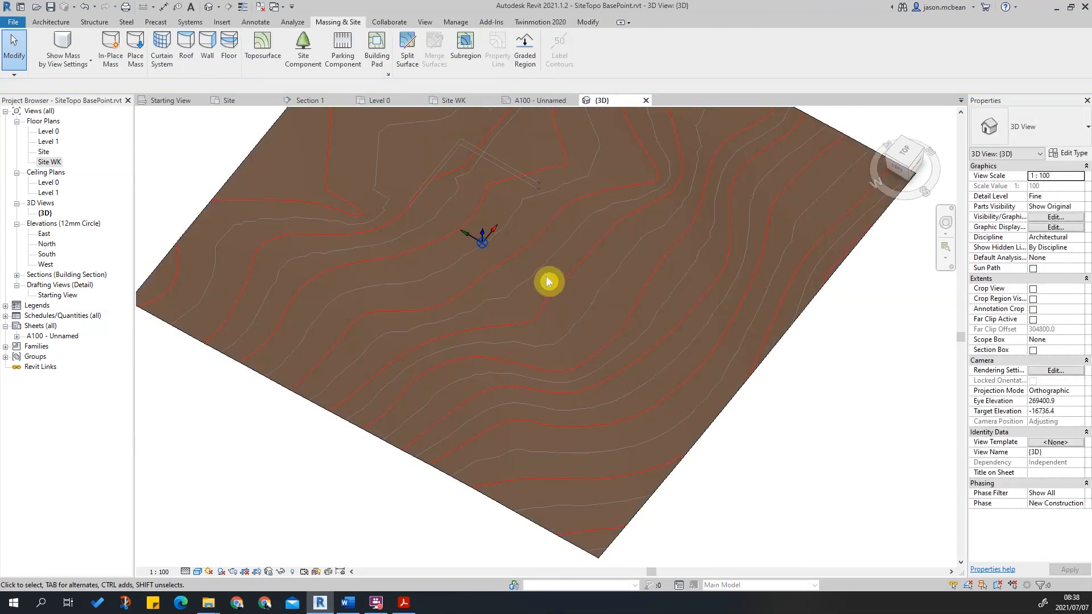
Open the Site floor plan and zoom around to examine the topography contours.
left_click(43, 152)
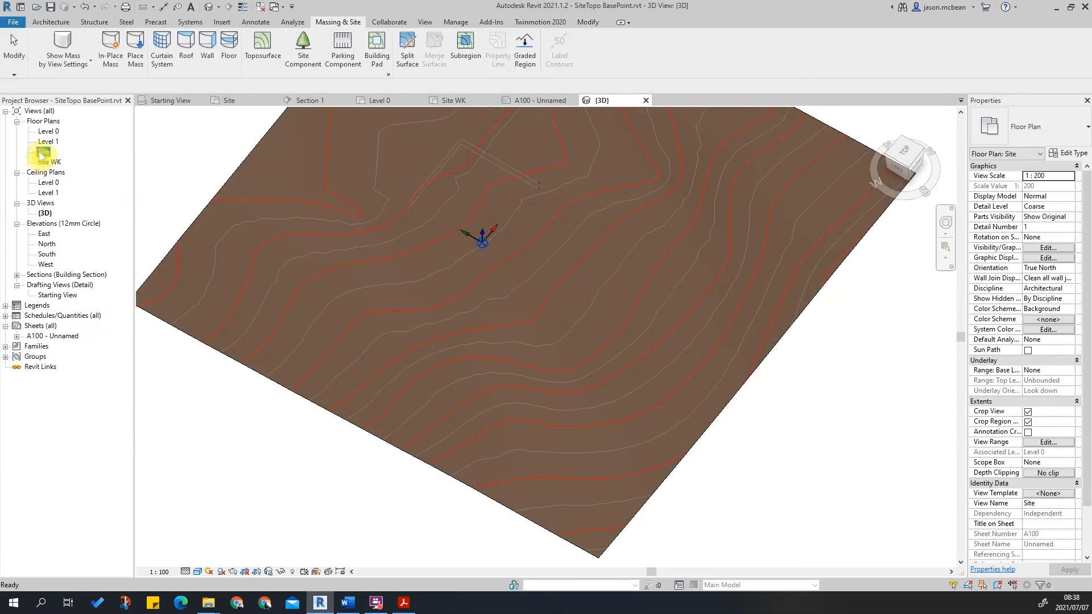
double_click(44, 152)
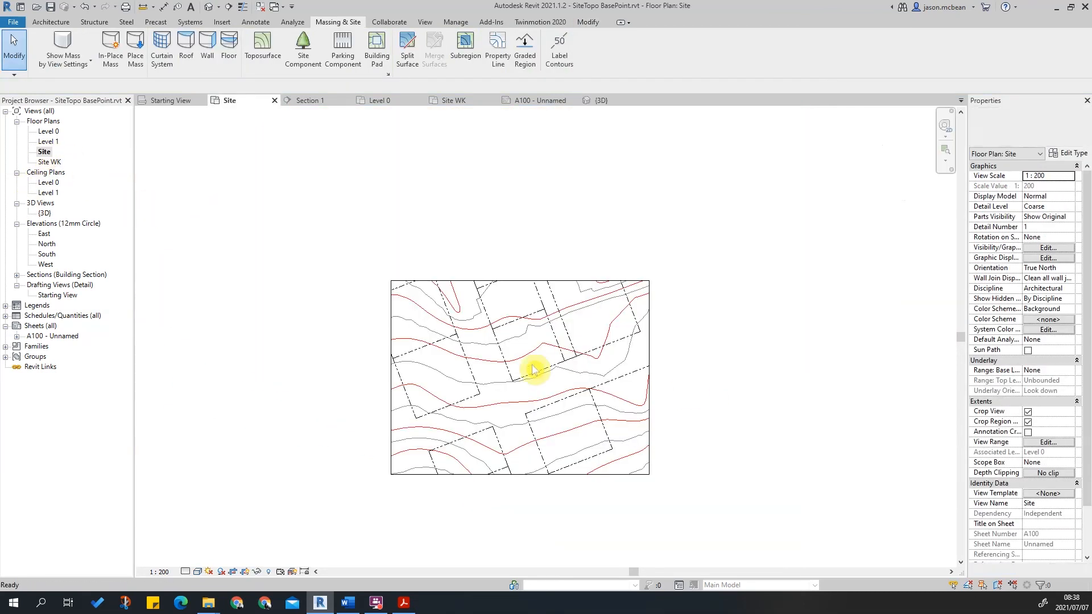
scroll(556, 366, "up", 3)
scroll(756, 233, "down", 3)
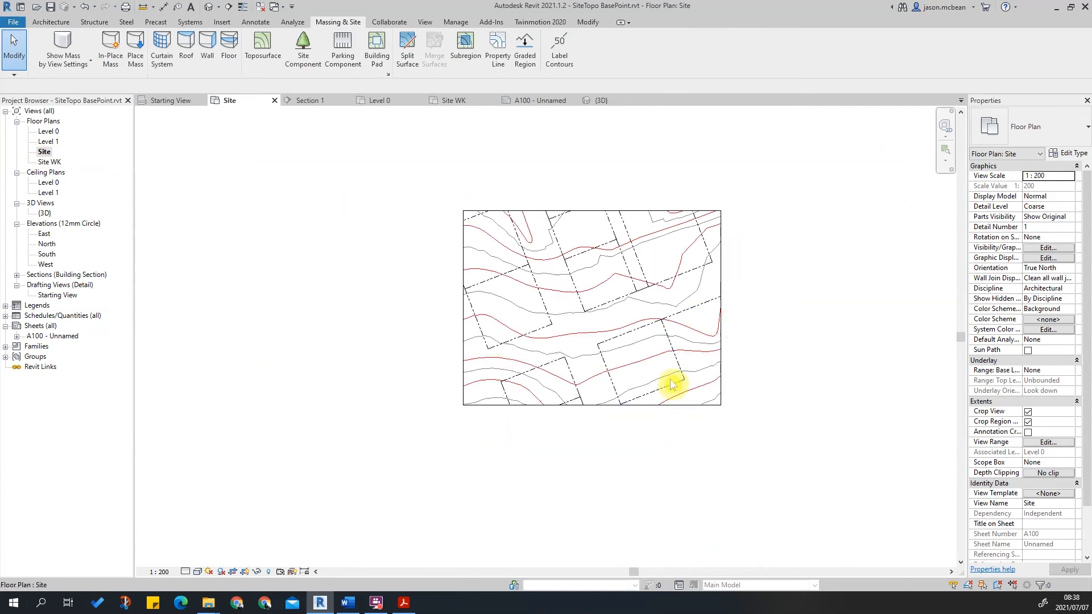
scroll(739, 451, "up", 4)
left_click(741, 453)
scroll(626, 421, "down", 3)
key("Escape")
scroll(555, 312, "up", 5)
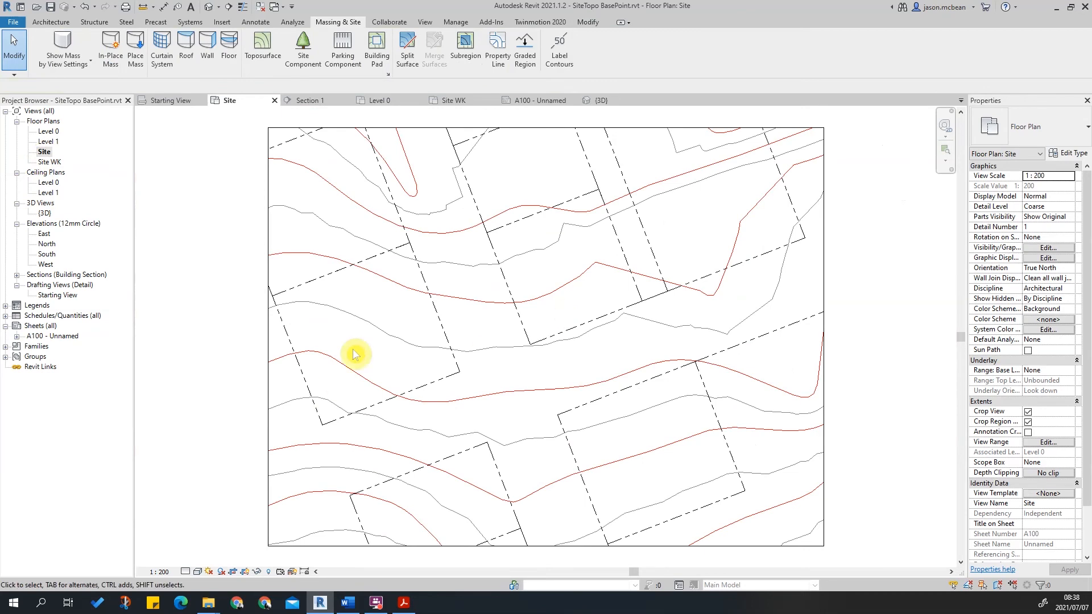
Open the Site WK floor plan and set its orientation to True North.
double_click(49, 162)
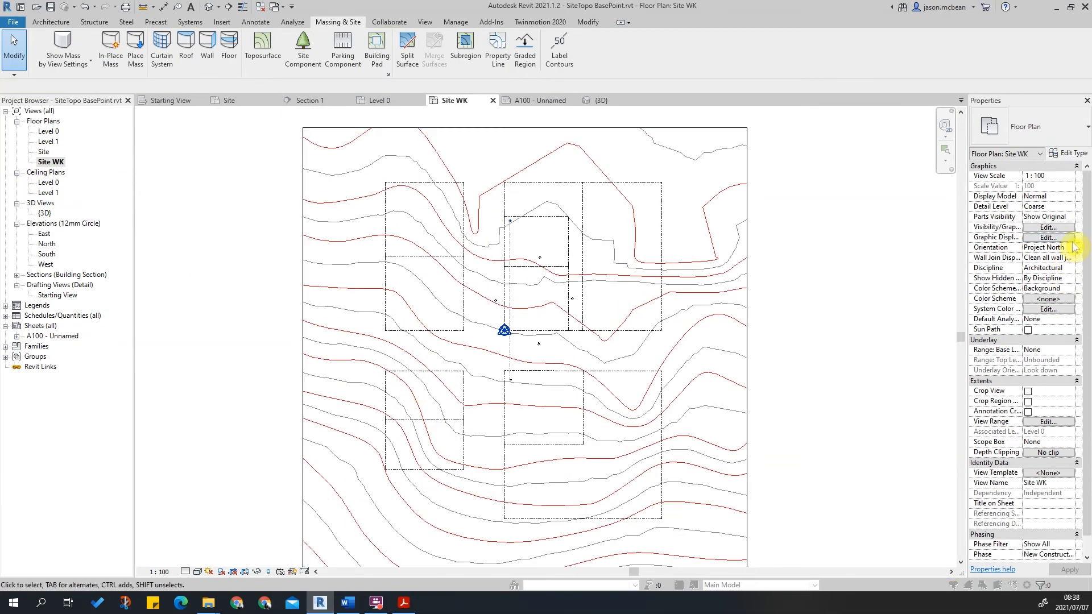
left_click(1048, 238)
key("Escape")
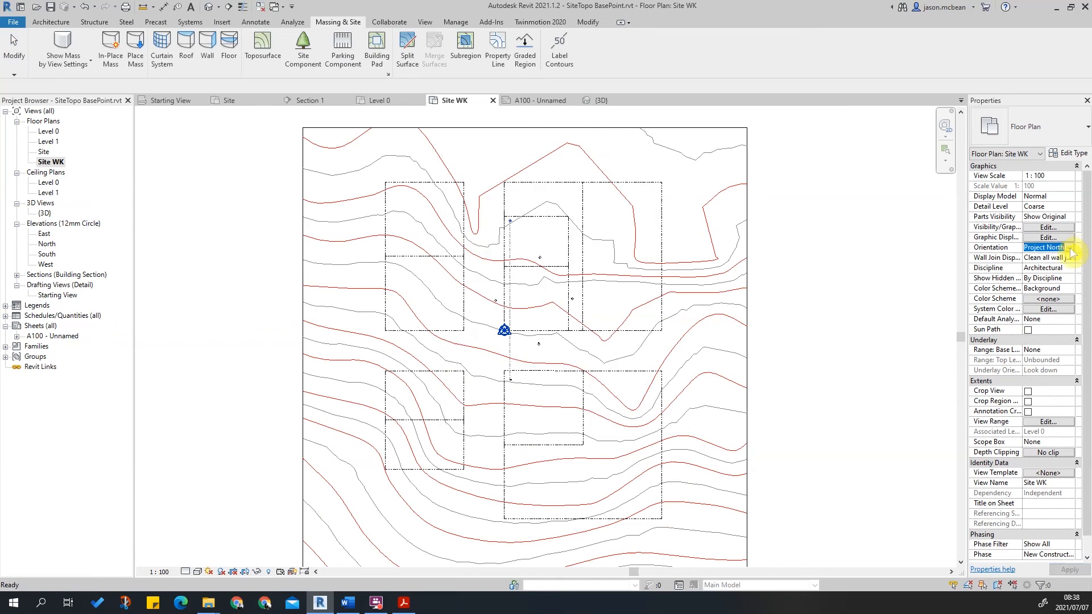
left_click(1070, 250)
left_click(1070, 249)
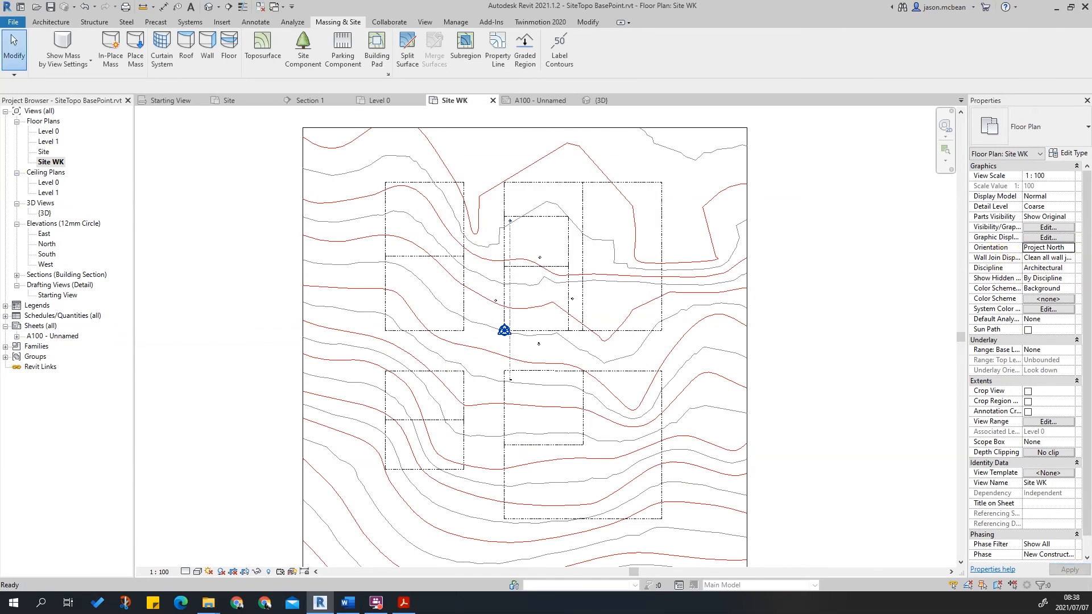
left_click(1070, 253)
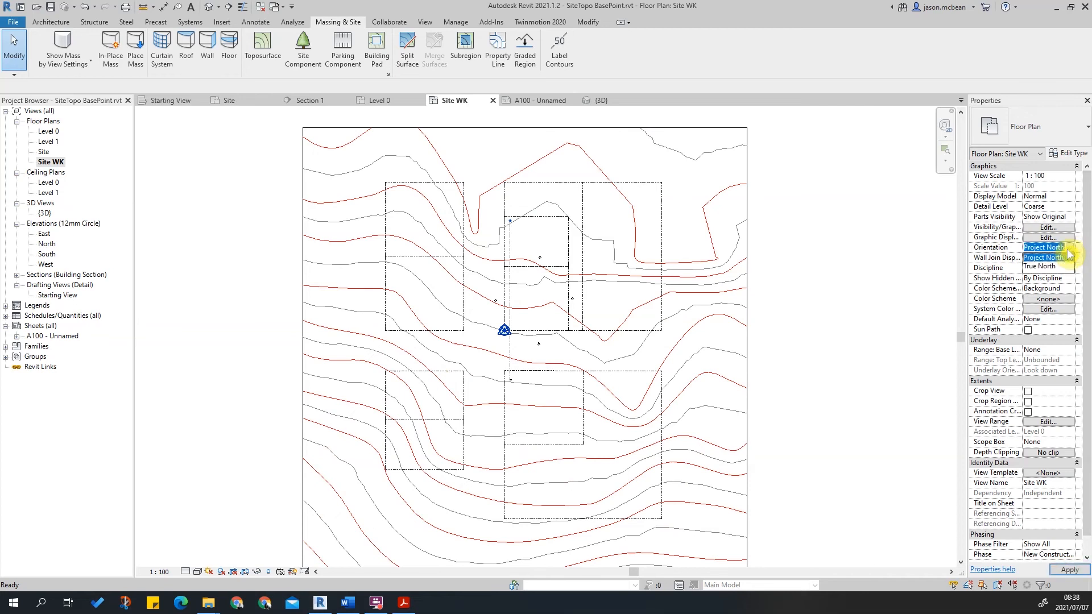
left_click(1031, 266)
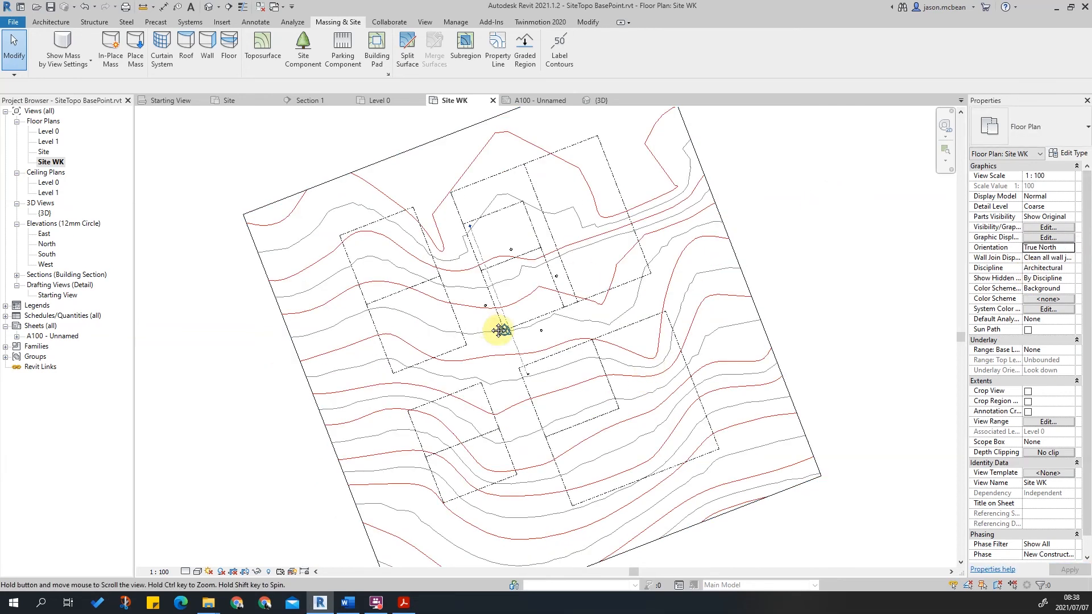
scroll(492, 326, "up", 4)
middle_click_drag(695, 419, 530, 309)
scroll(438, 317, "down", 4)
scroll(446, 360, "up", 1)
scroll(434, 336, "down", 1)
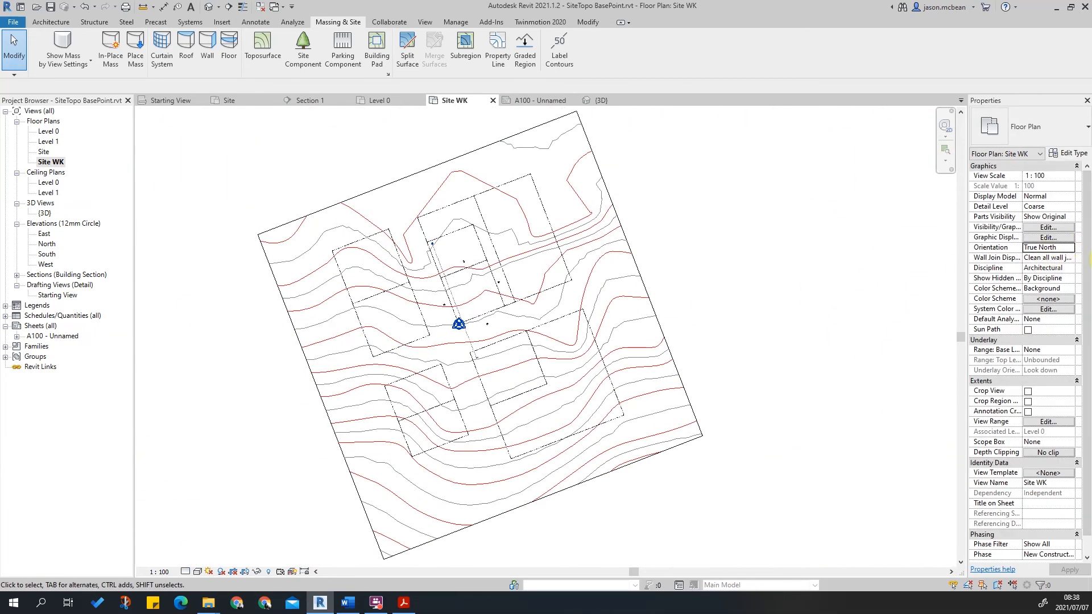
Turn on the Raster Images category in the Site WK view's visibility/graphics overrides.
key("v")
key("g")
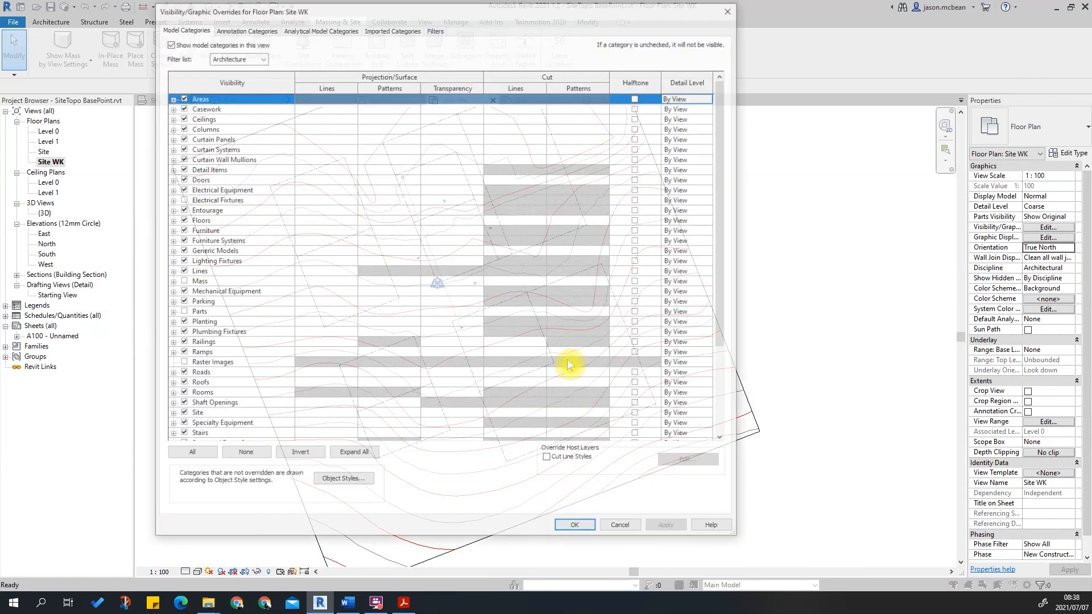
left_click(210, 208)
key("r")
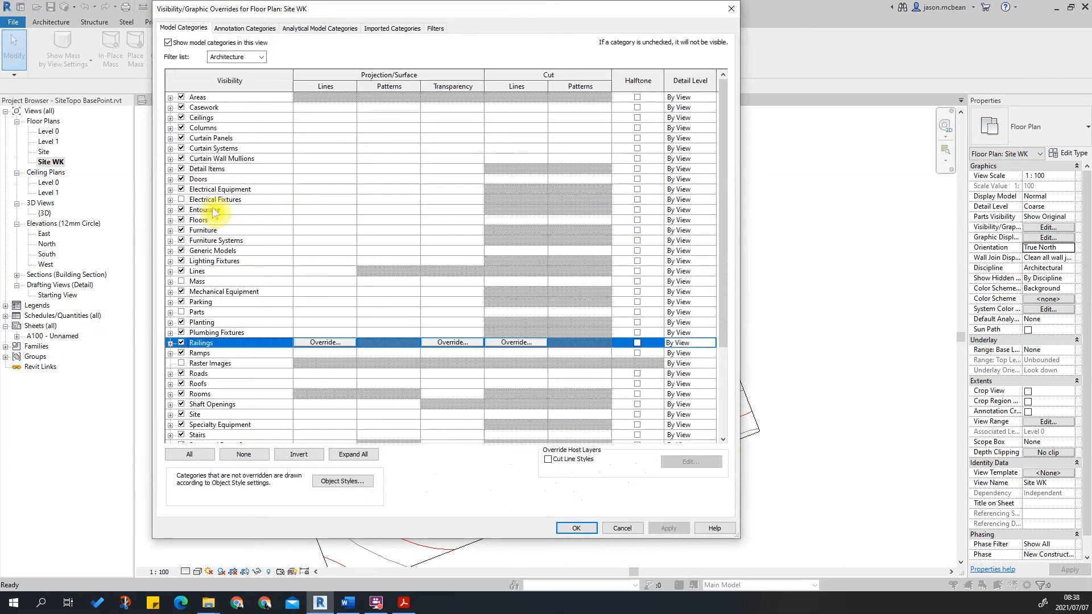
left_click(181, 363)
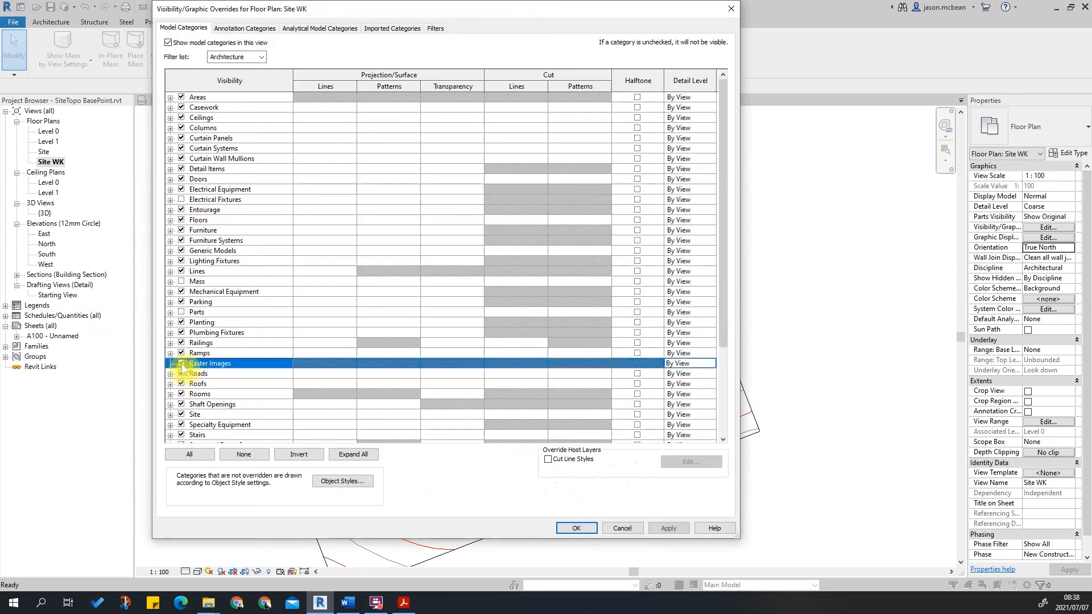
left_click(396, 29)
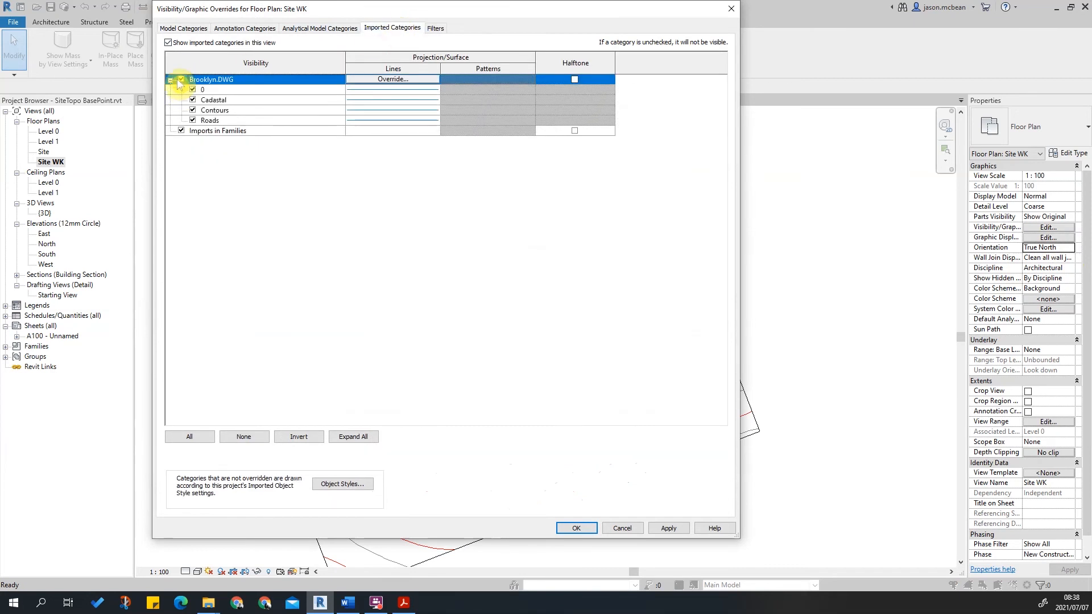
left_click(669, 531)
left_click(574, 527)
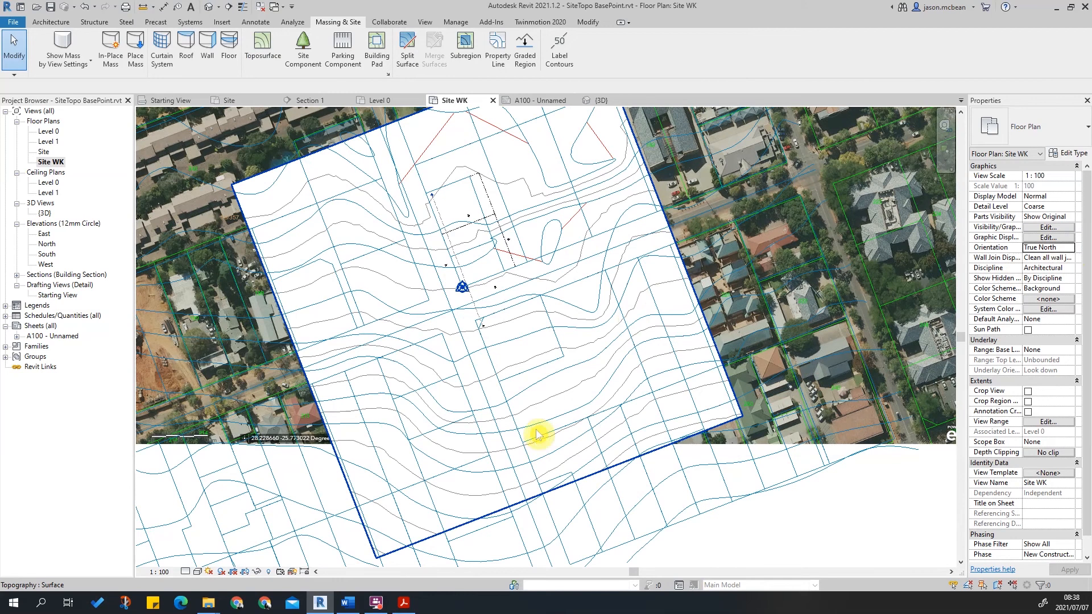
Select the topography surface and temporarily hide it in the view.
key("v")
key("v")
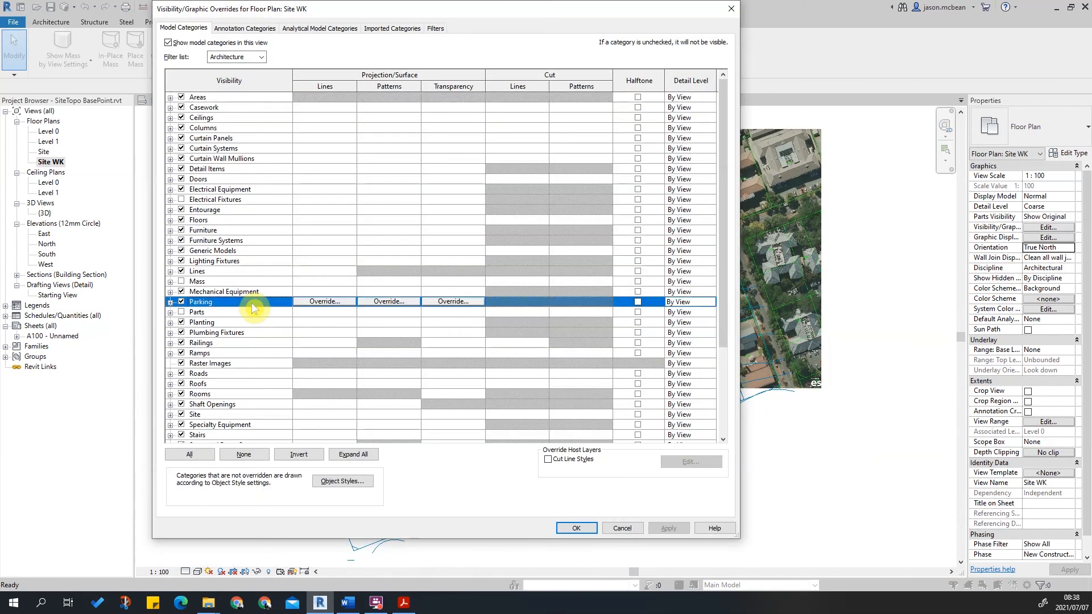
left_click(576, 528)
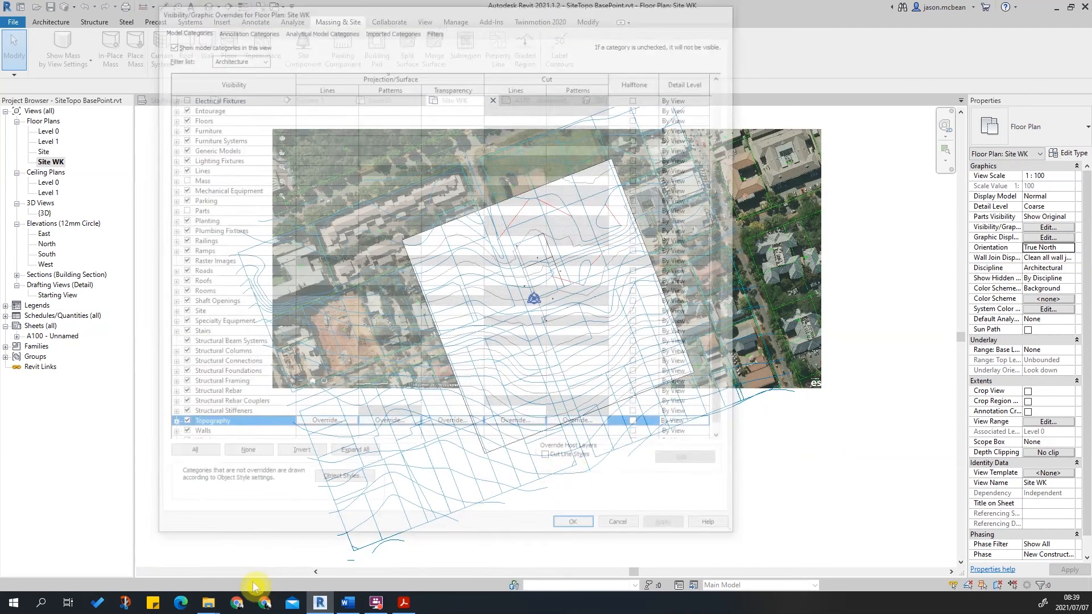
left_click(257, 571)
left_click(649, 432)
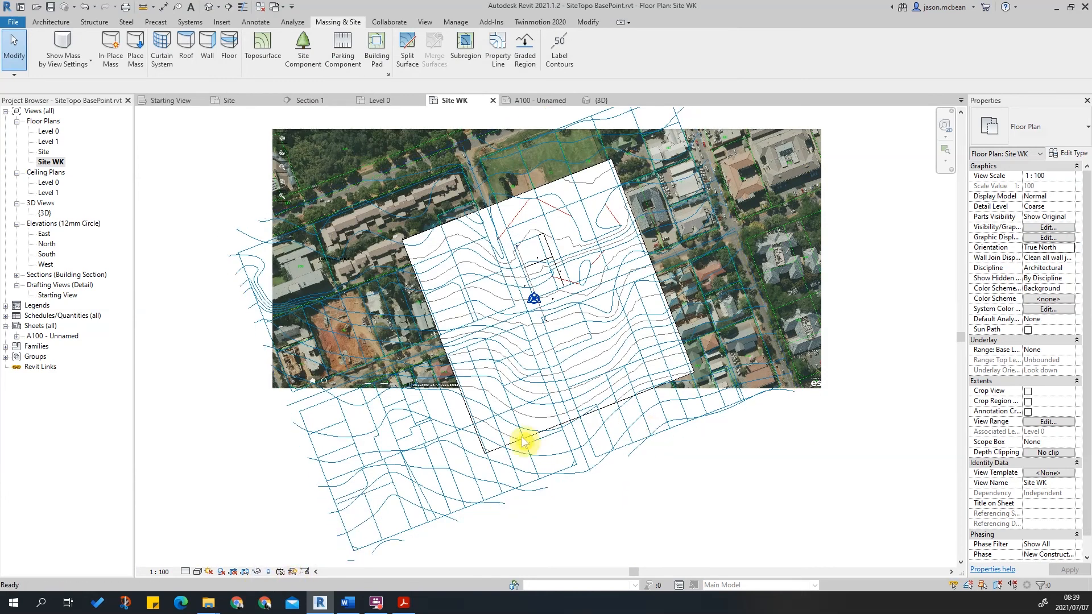
scroll(522, 437, "up", 2)
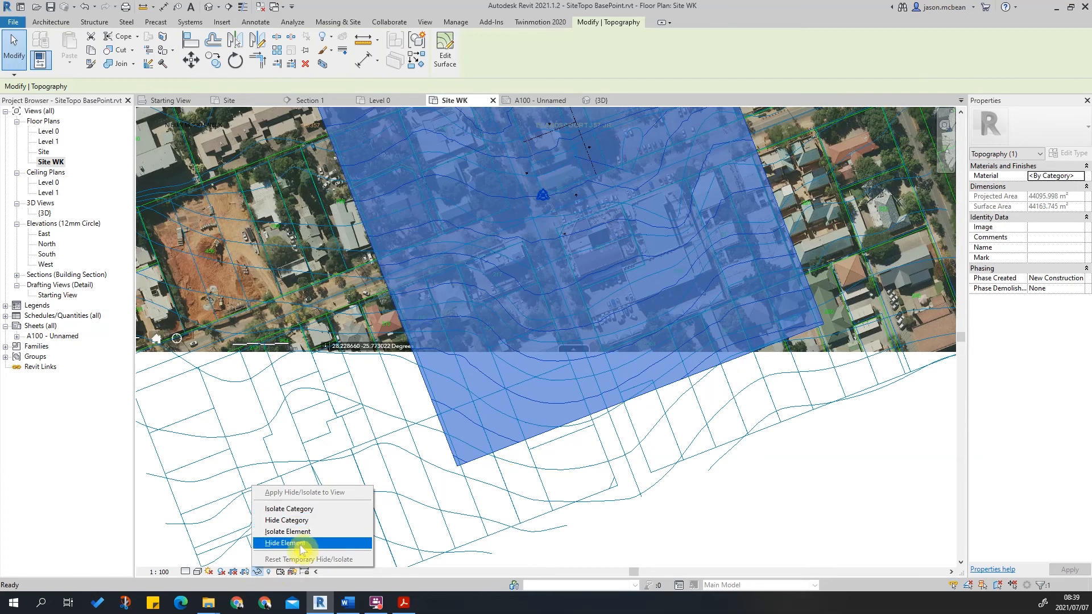
left_click(302, 543)
Turn on reveal hidden elements mode in the Site WK view.
scroll(606, 421, "down", 7)
scroll(584, 309, "up", 6)
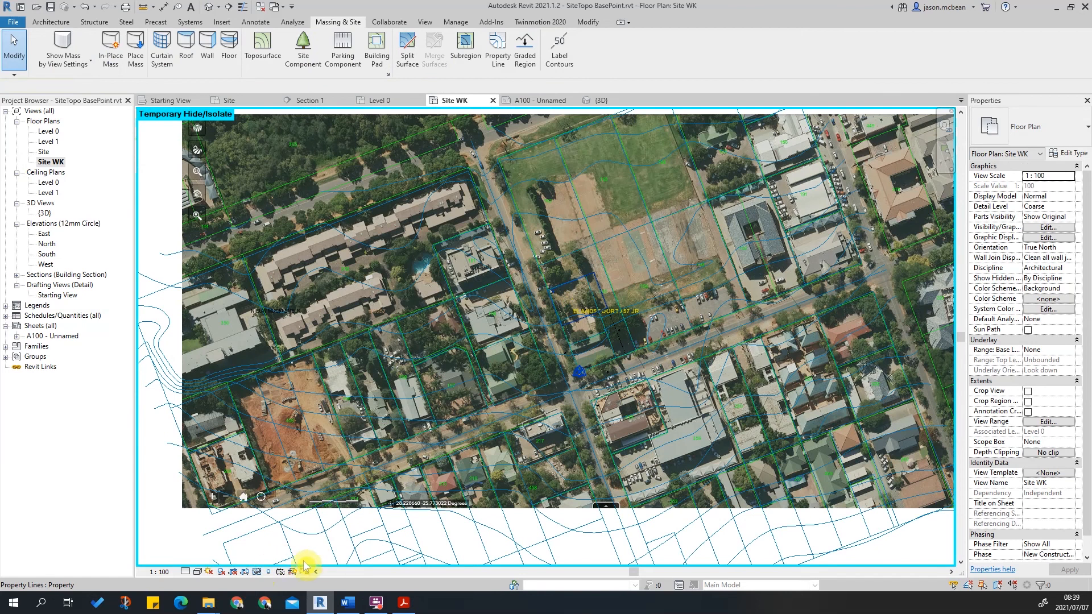
left_click(257, 571)
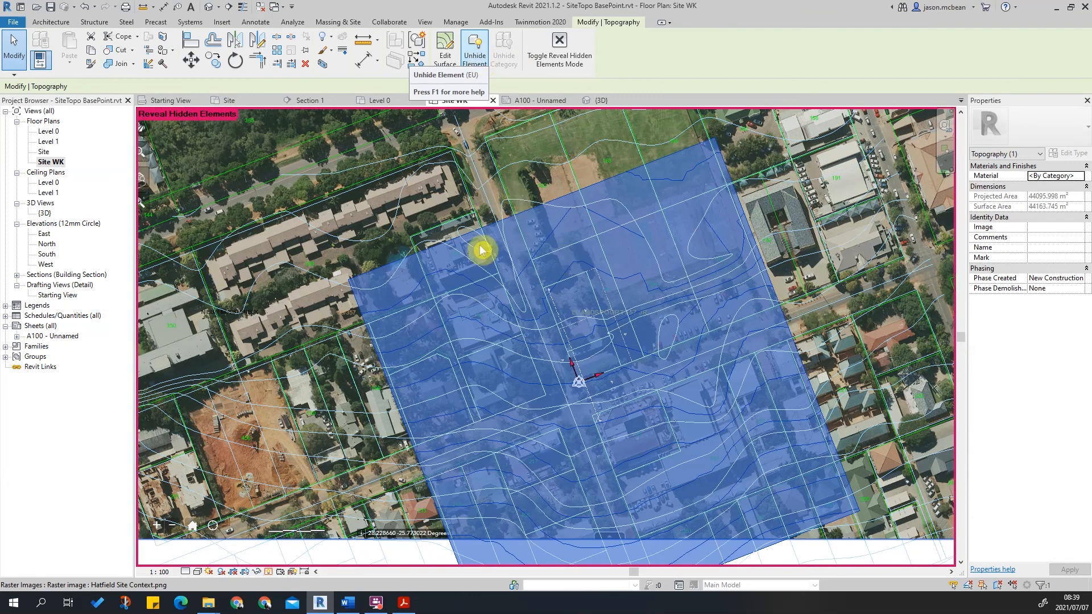
key("v")
key("g")
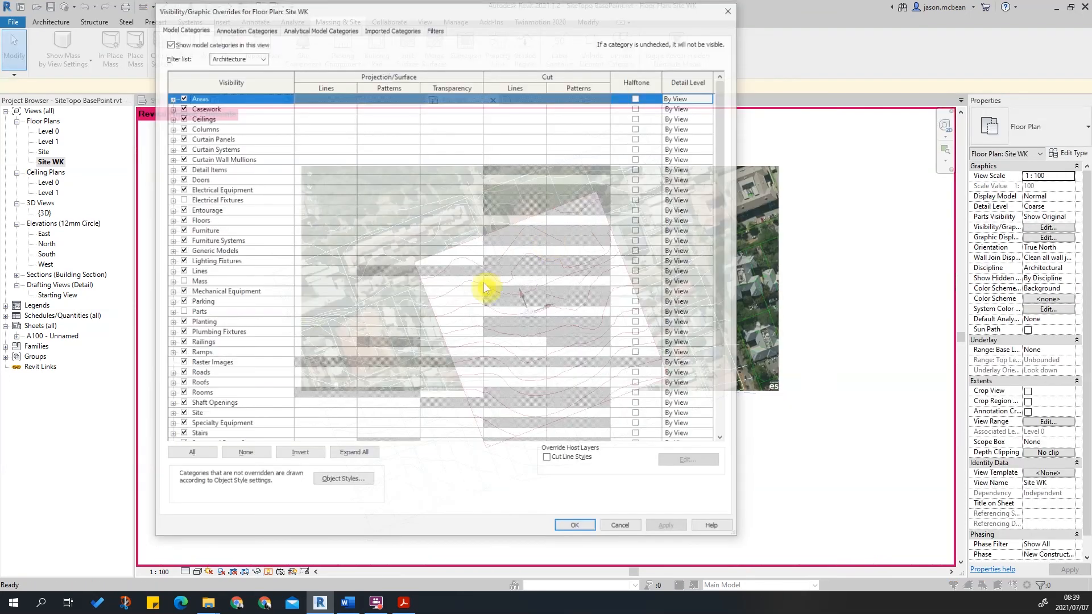
scroll(226, 413, "down", 1)
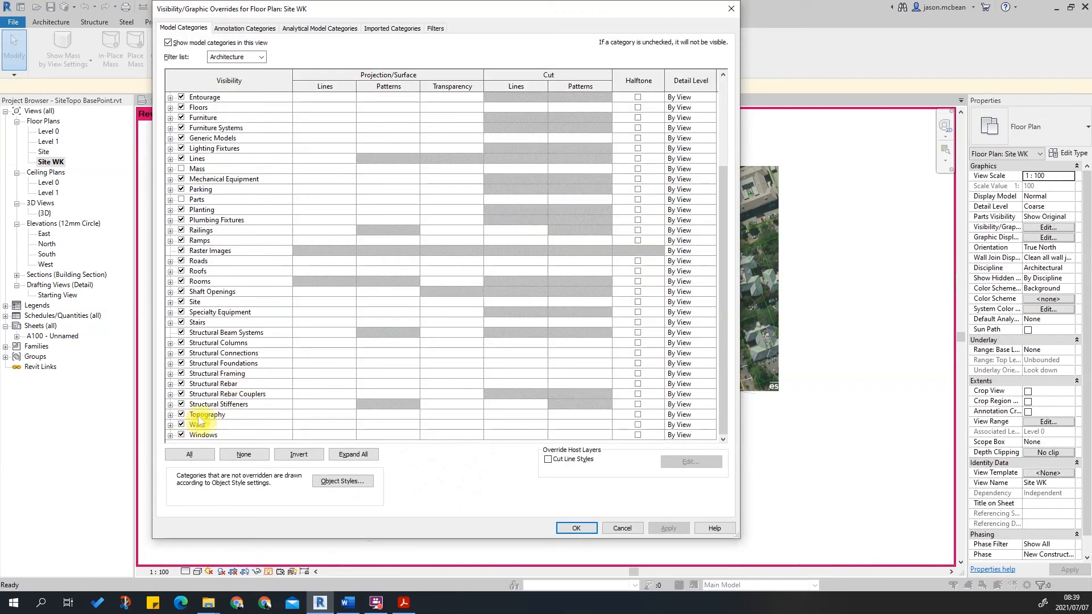
left_click(170, 415)
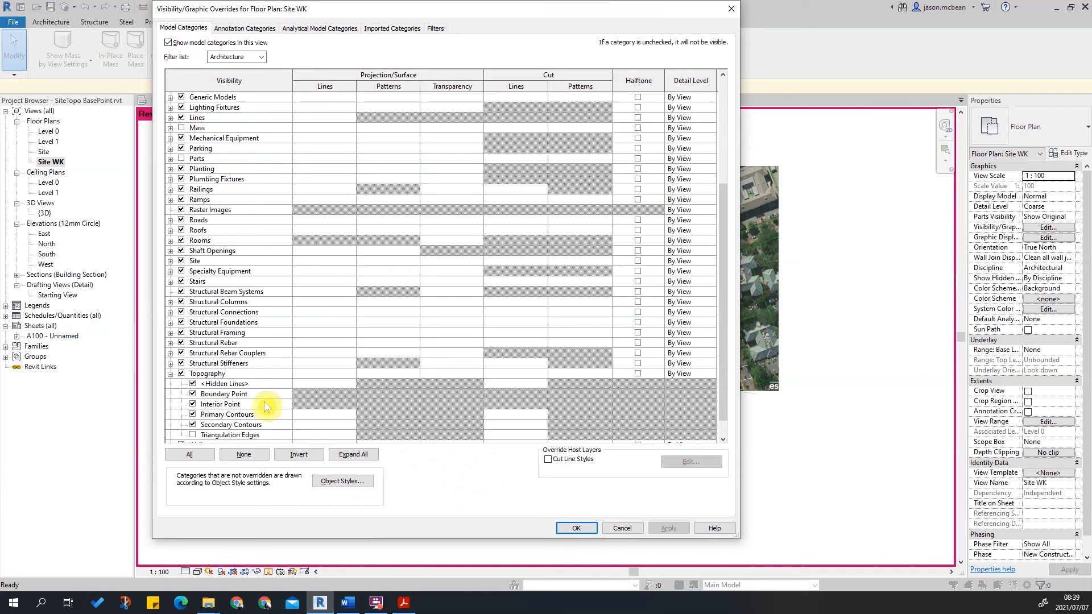
left_click(172, 376)
left_click(170, 373)
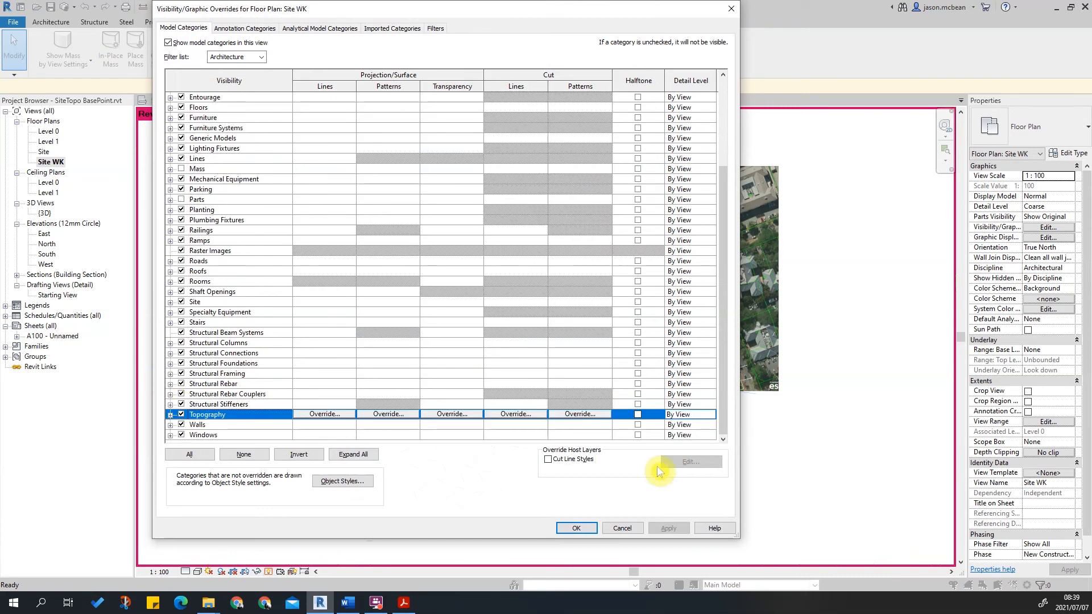
left_click(623, 528)
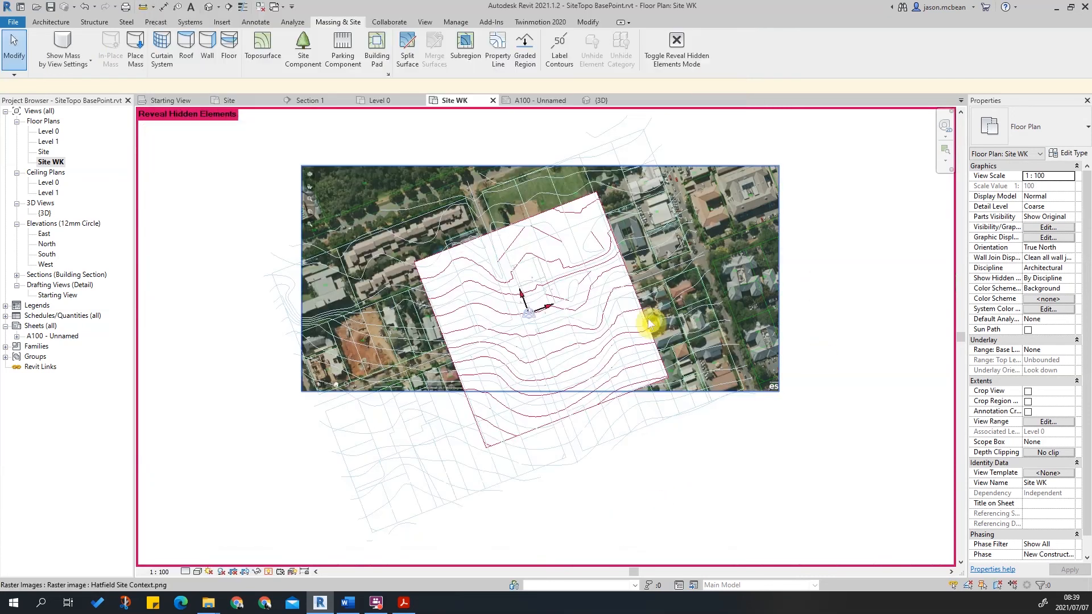
Unhide the topography surface and exit reveal hidden elements mode.
left_click(619, 301)
left_click(475, 49)
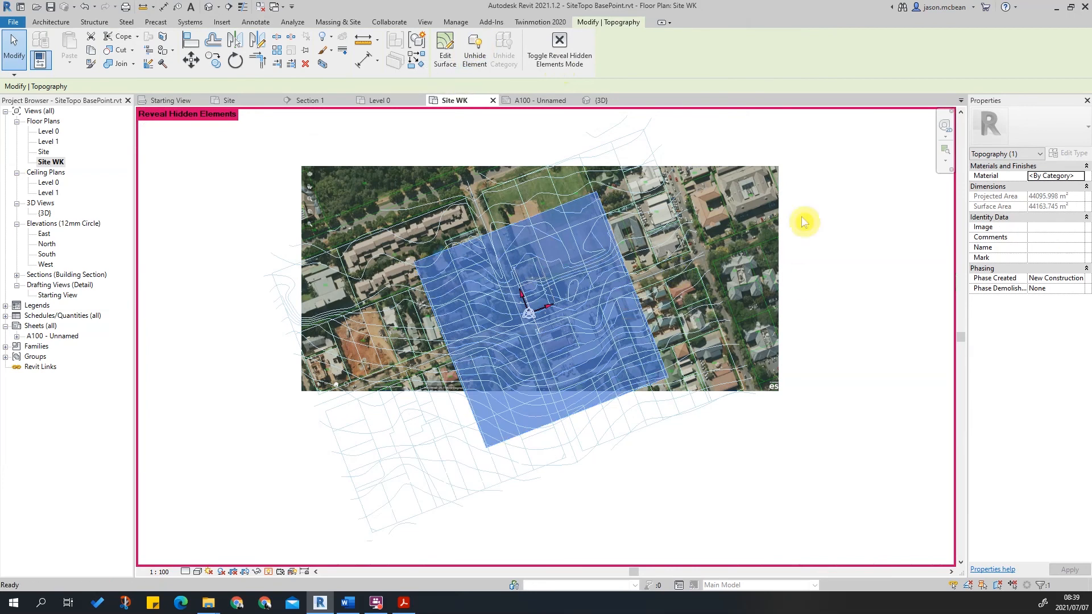
key("Escape")
left_click(677, 46)
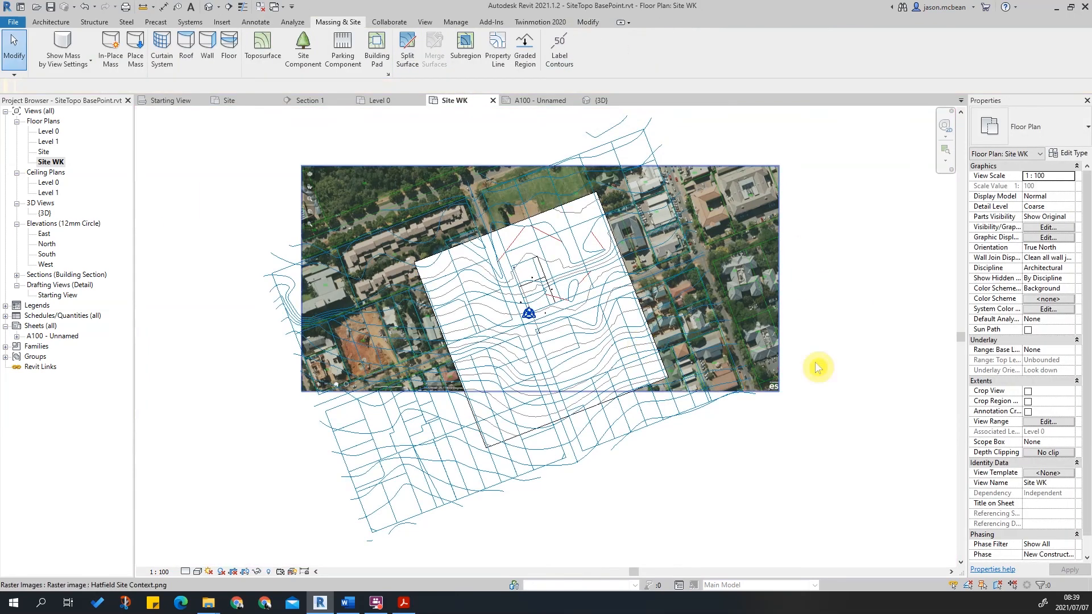
Hide the Topography category in the Site WK view's visibility/graphics overrides to show the aerial image.
scroll(679, 408, "up", 5)
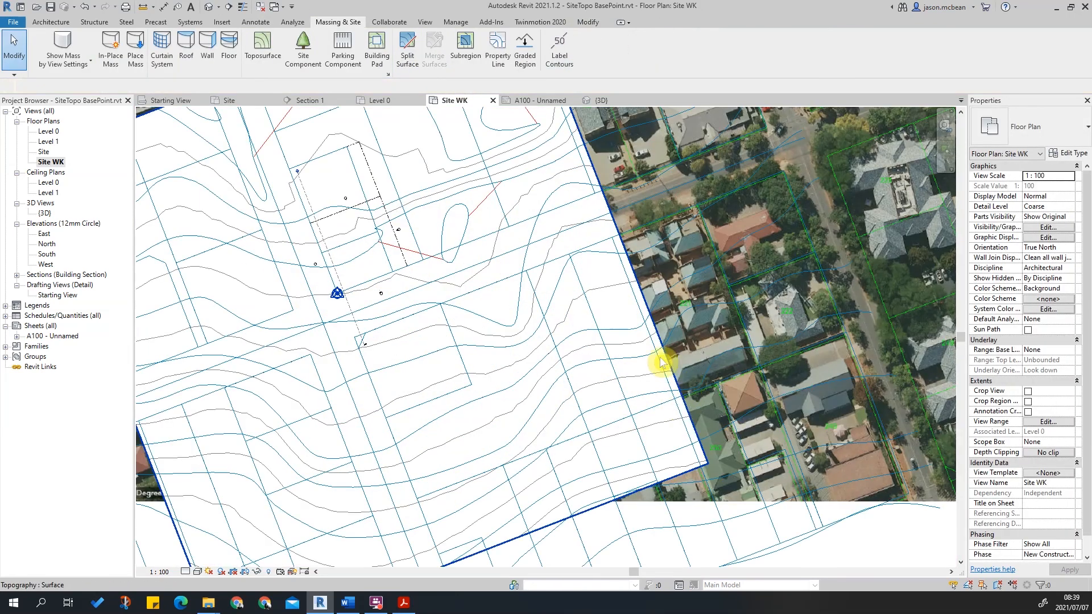
scroll(659, 361, "down", 3)
key("v")
key("g")
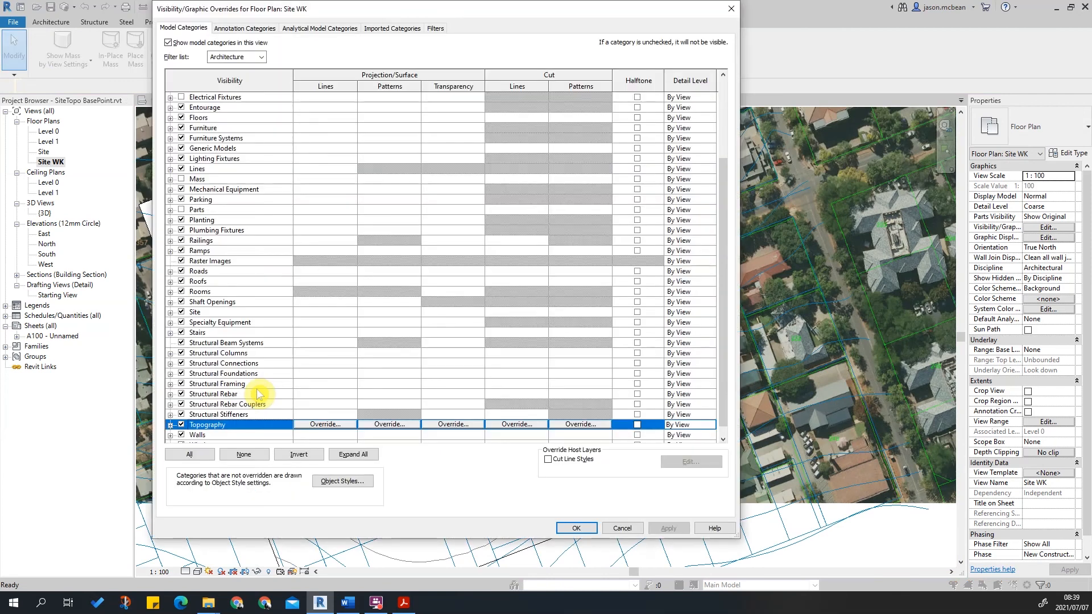
left_click(677, 532)
left_click(576, 528)
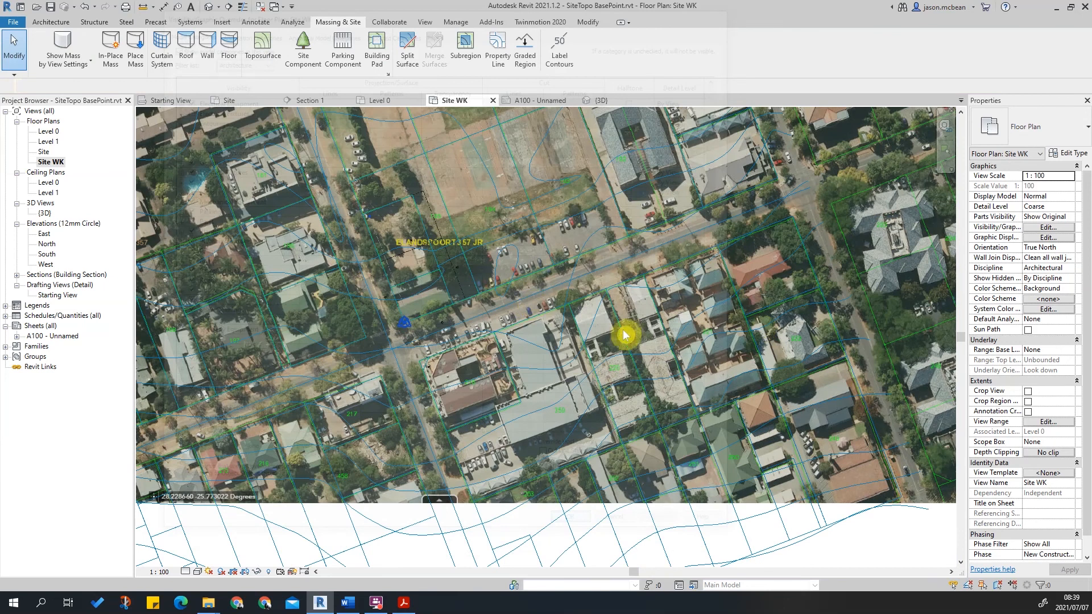
scroll(158, 300, "up", 3)
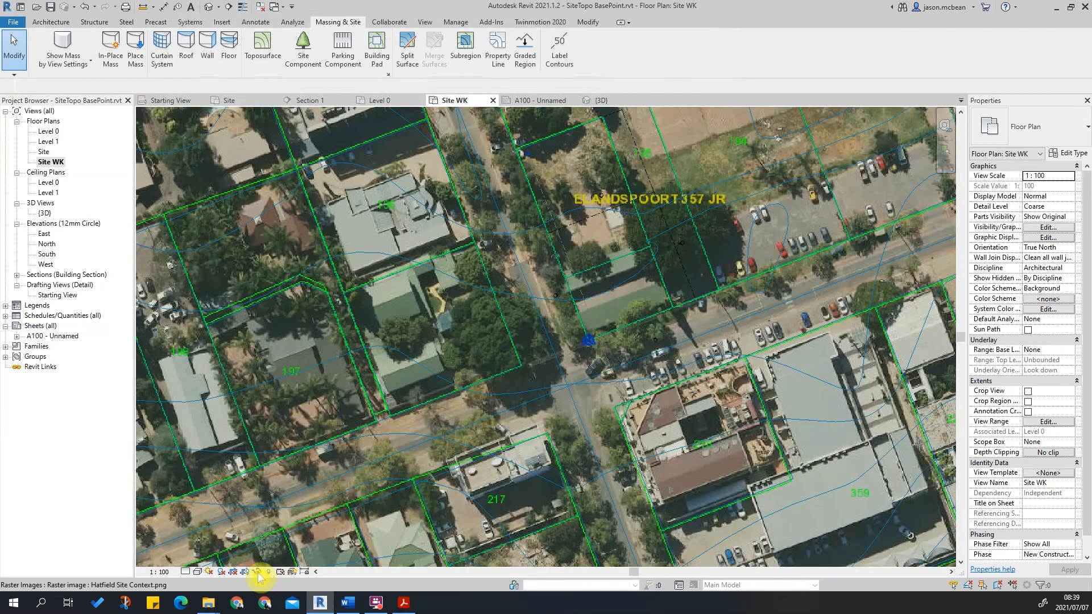
scroll(628, 323, "down", 1)
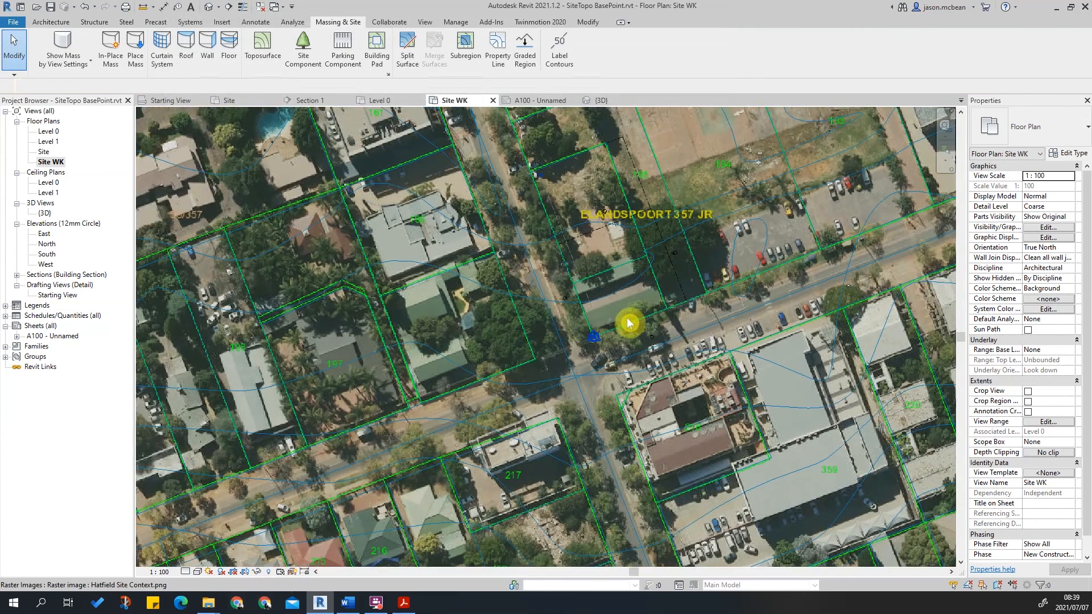
middle_click_drag(607, 180, 635, 365)
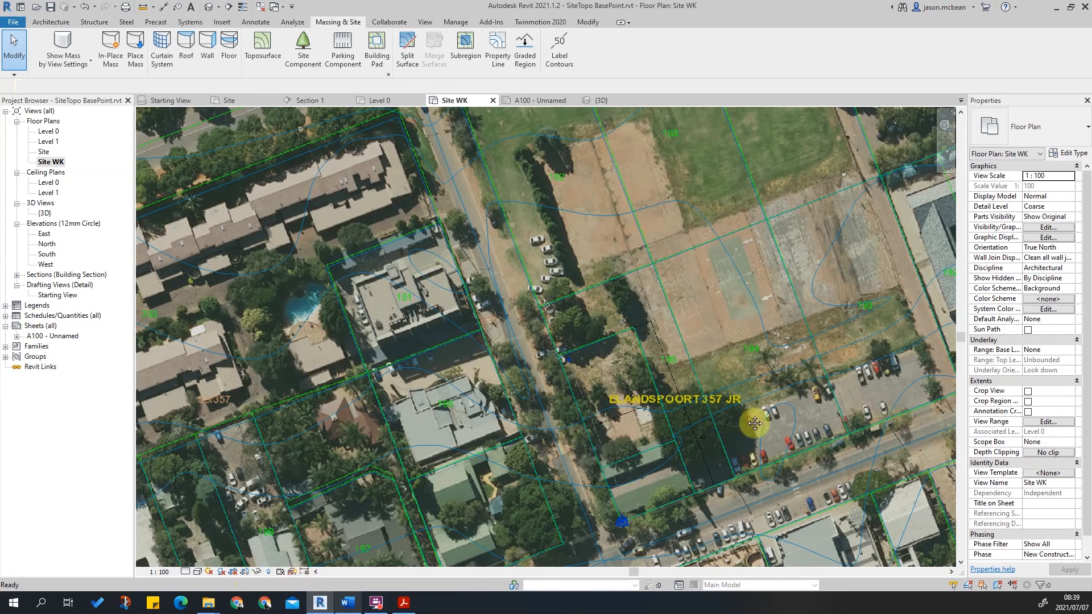
middle_click_drag(755, 414, 639, 391)
scroll(560, 352, "down", 2)
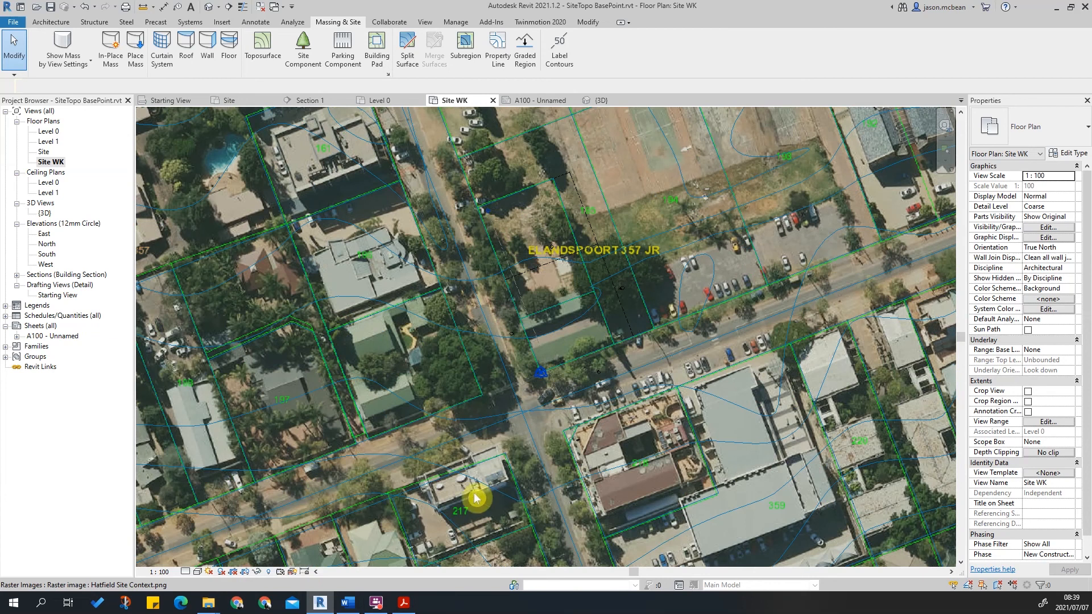
Inspect how the linked CAD erf boundaries line up with the buildings and roads in the aerial image.
scroll(581, 357, "down", 2)
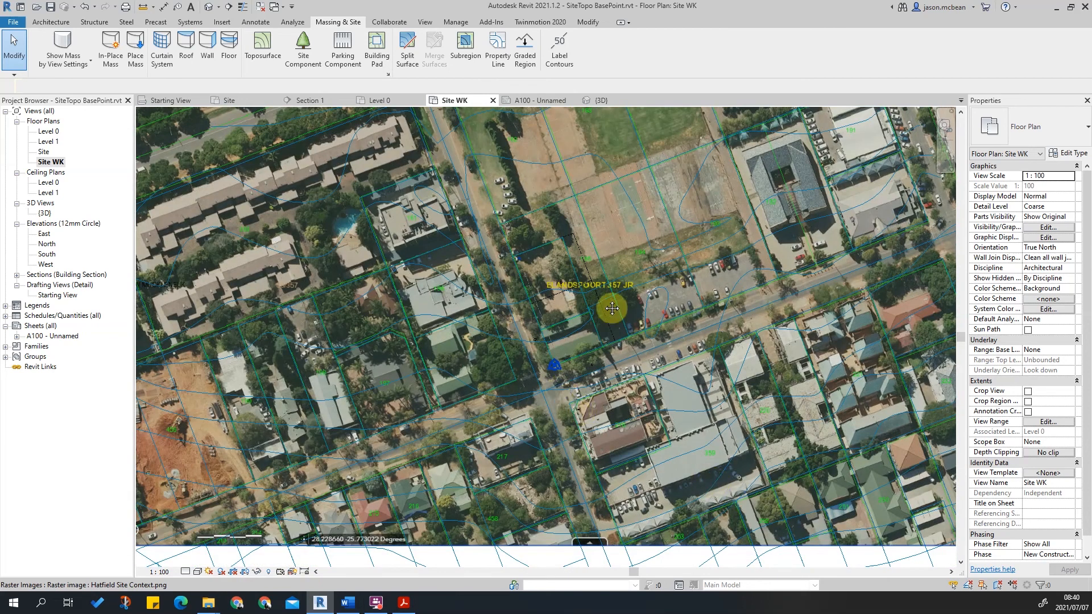
scroll(515, 471, "up", 2)
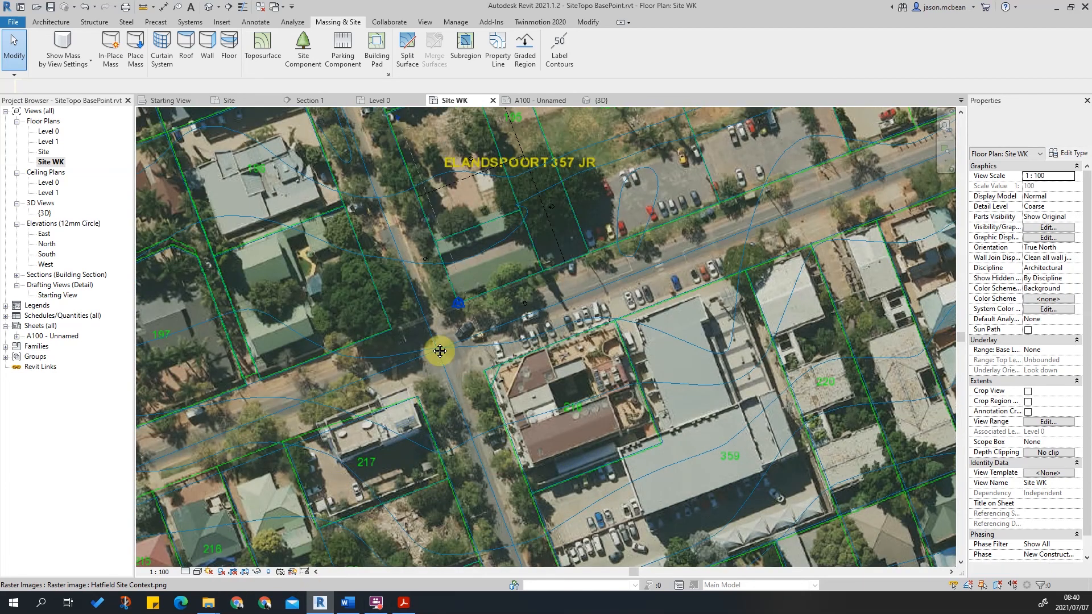
scroll(556, 292, "down", 1)
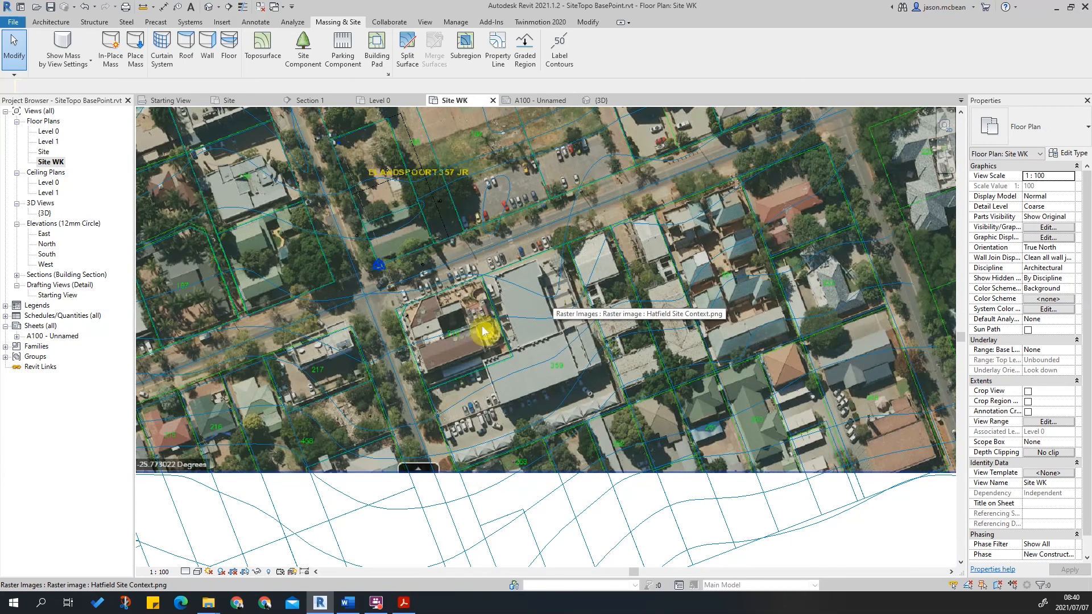
middle_click_drag(930, 201, 636, 334)
scroll(635, 333, "up", 1)
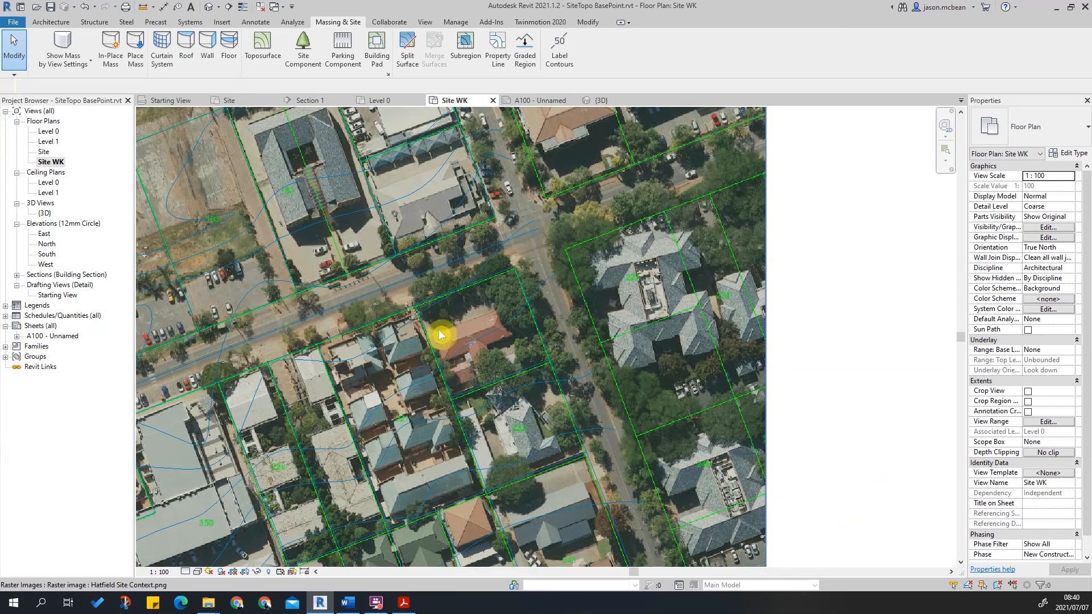
scroll(234, 183, "up", 4)
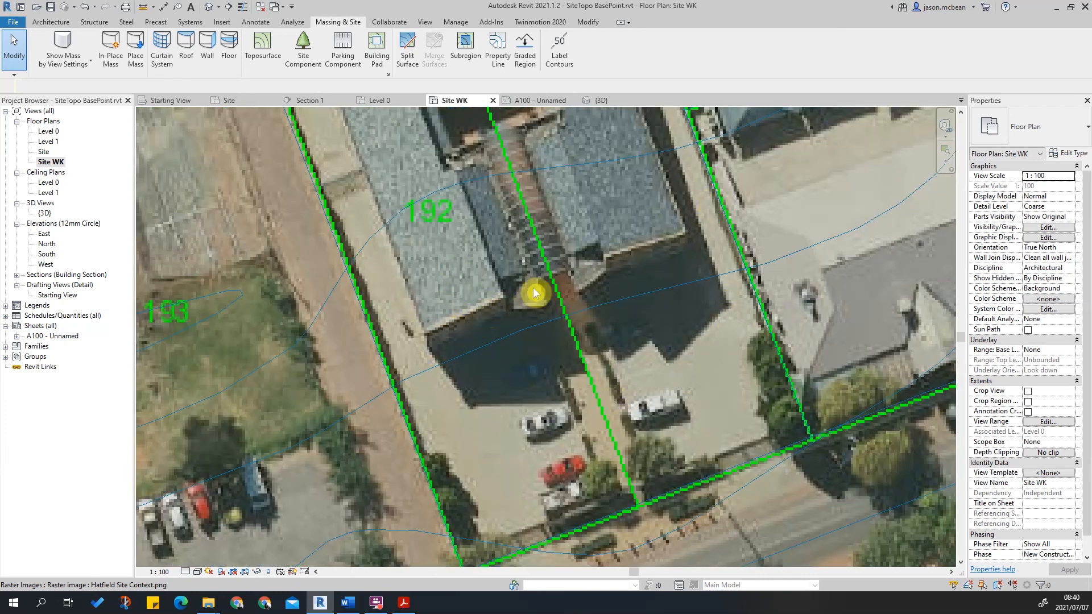
scroll(664, 286, "down", 4)
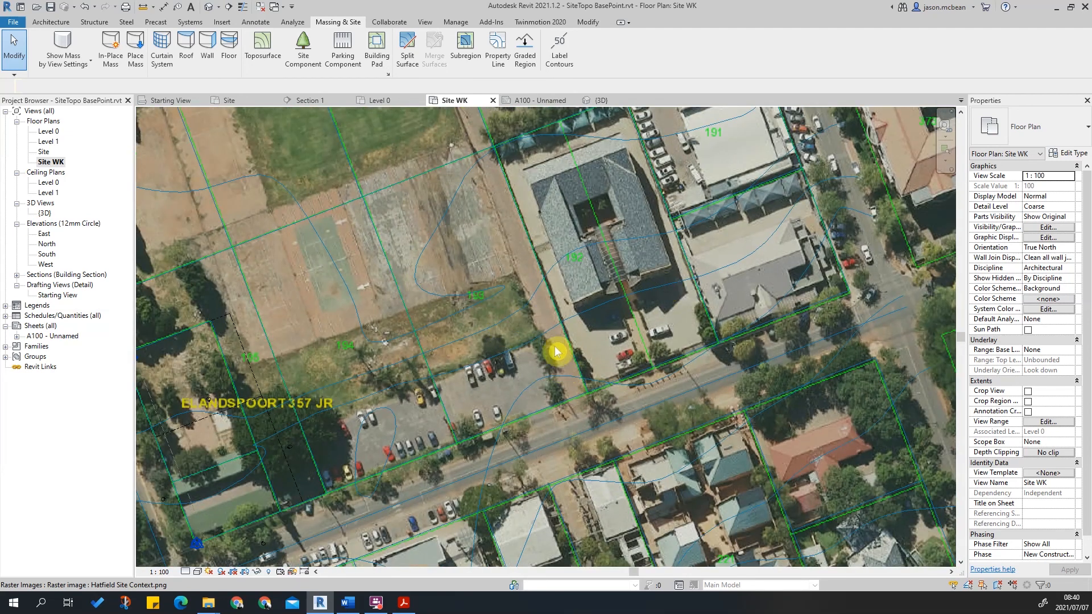
middle_click_drag(515, 149, 469, 176)
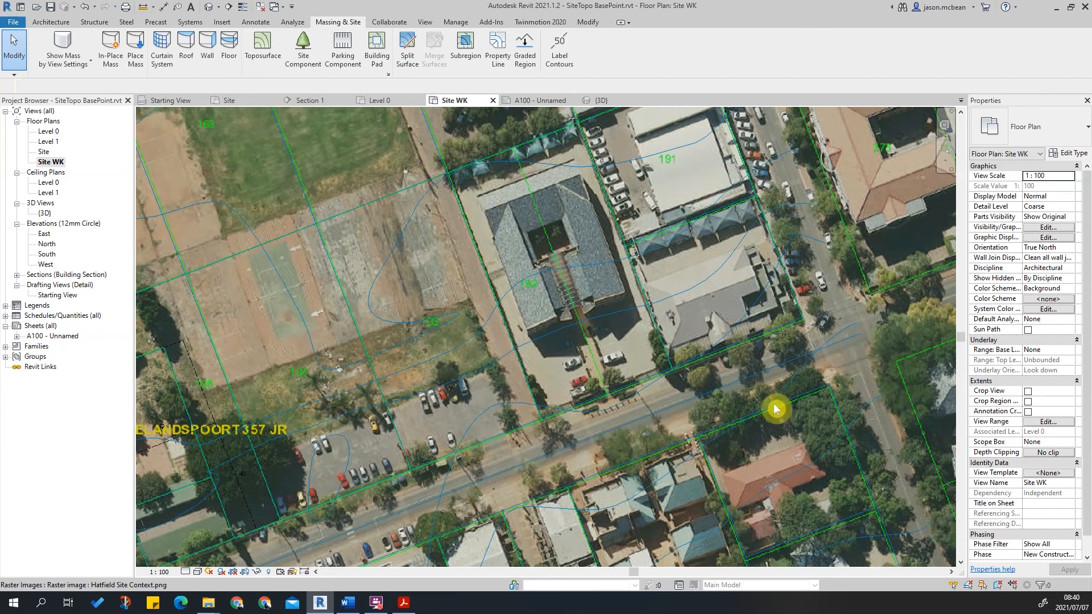
scroll(591, 449, "up", 3)
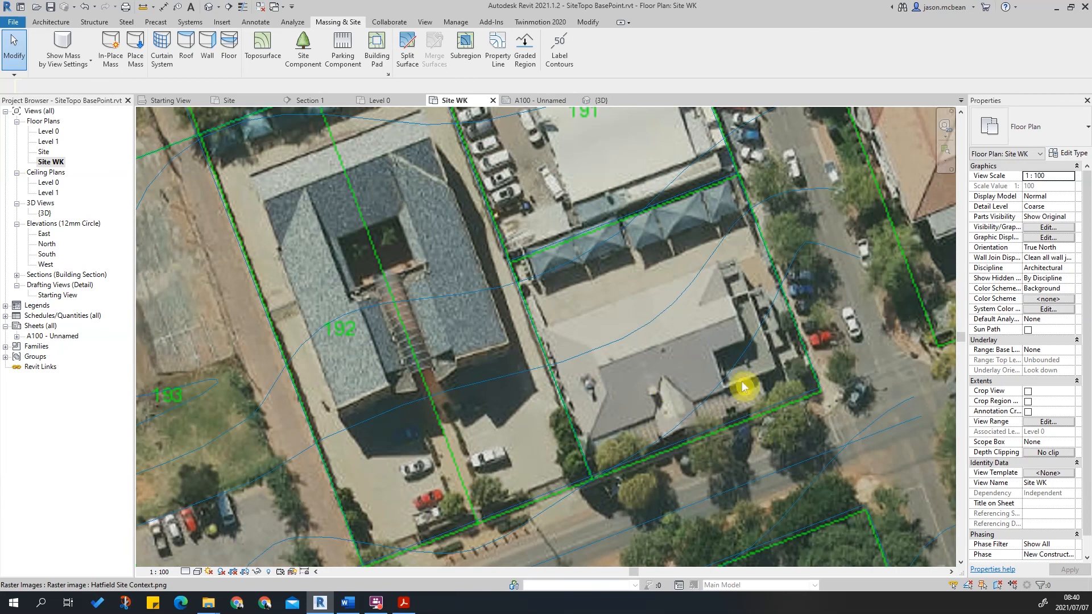
scroll(762, 385, "up", 3)
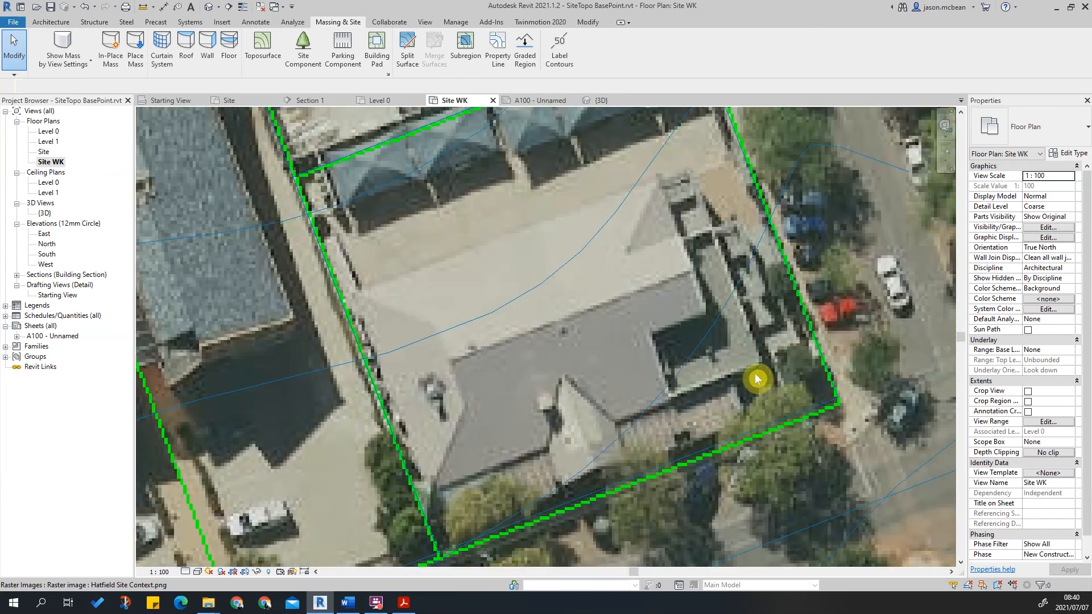
scroll(758, 378, "down", 3)
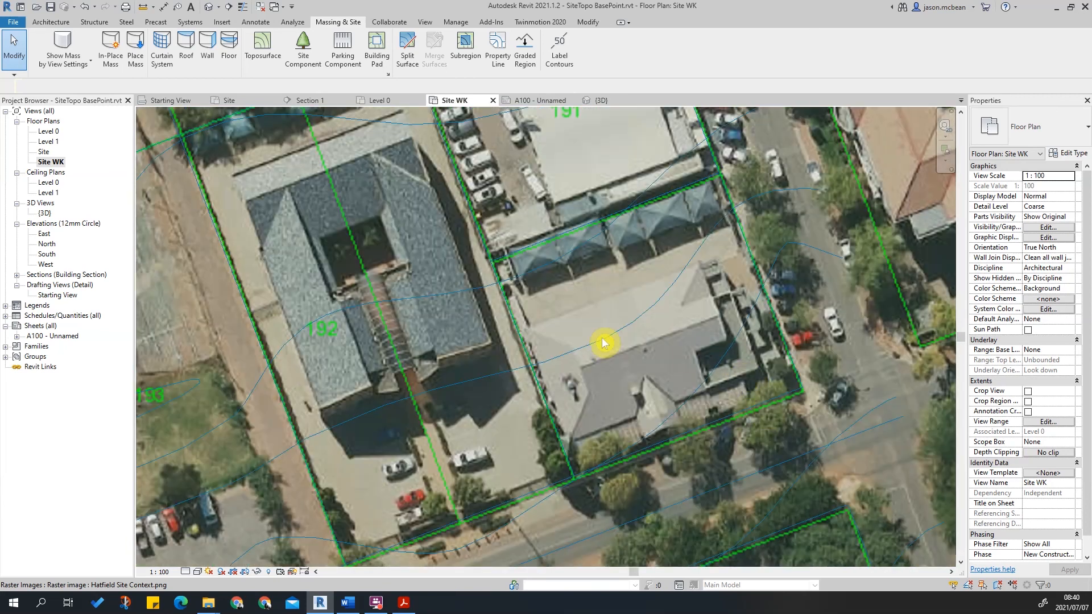
scroll(704, 231, "down", 4)
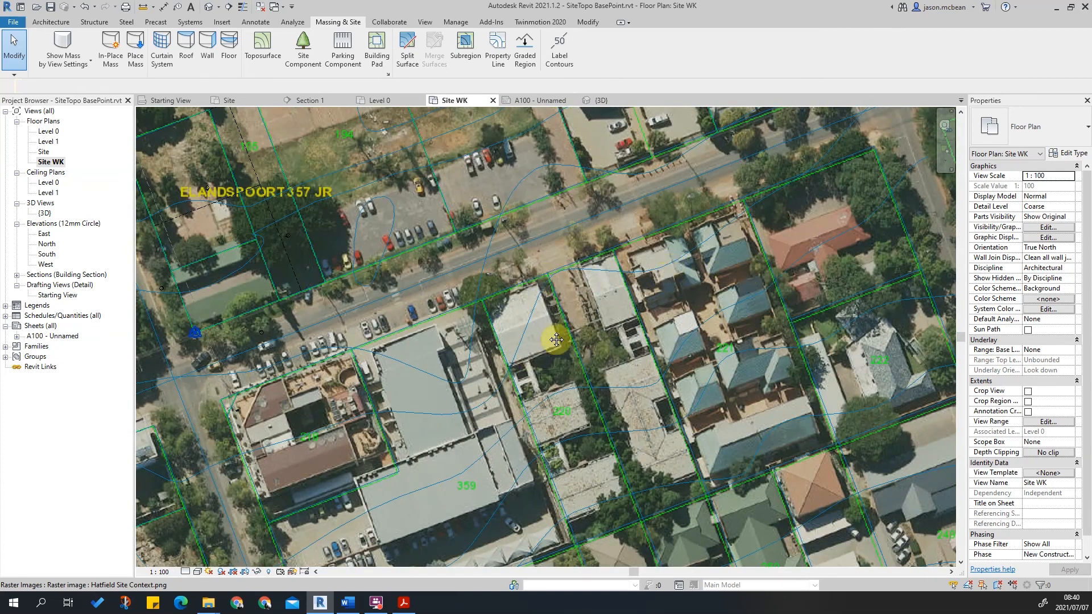
scroll(534, 333, "down", 3)
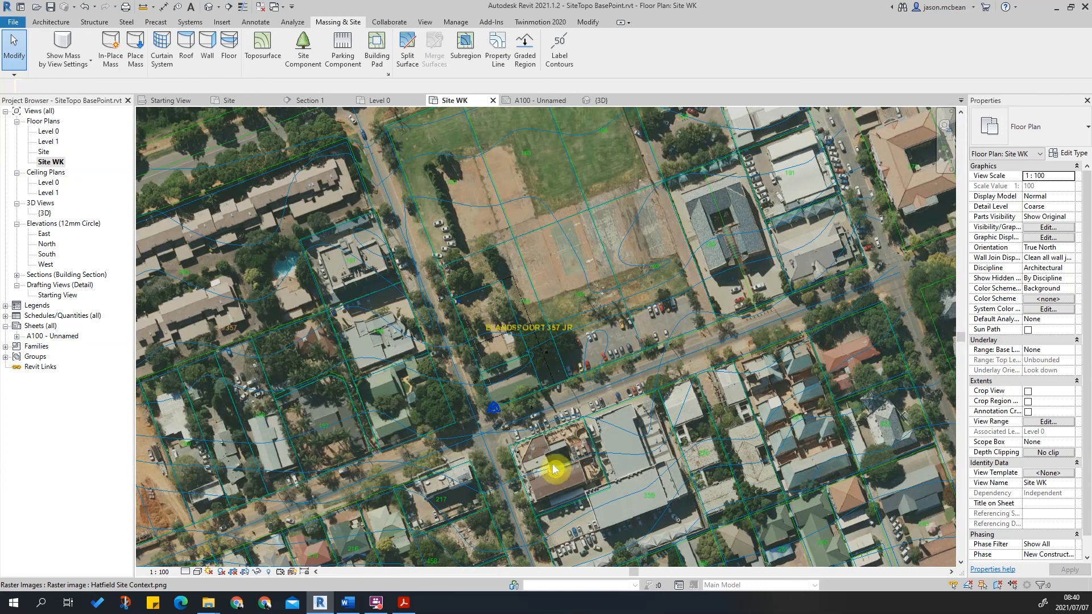
Examine the alignment of the CAD boundaries and contours with the aerial image around the Elandspoort 357 JR site.
middle_click_drag(583, 271, 537, 214)
scroll(536, 214, "up", 2)
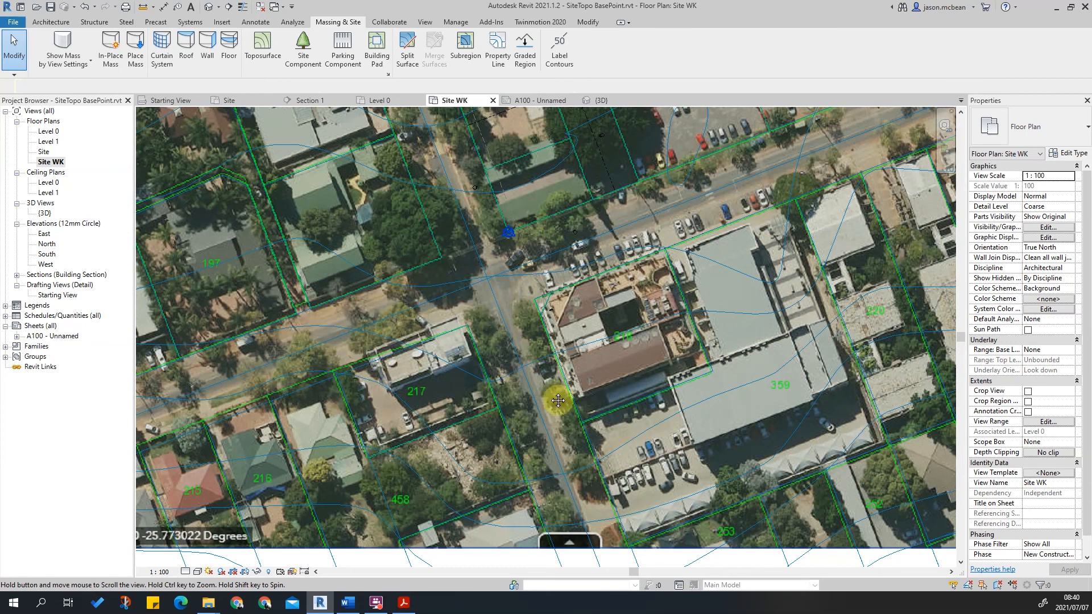
scroll(692, 407, "up", 3)
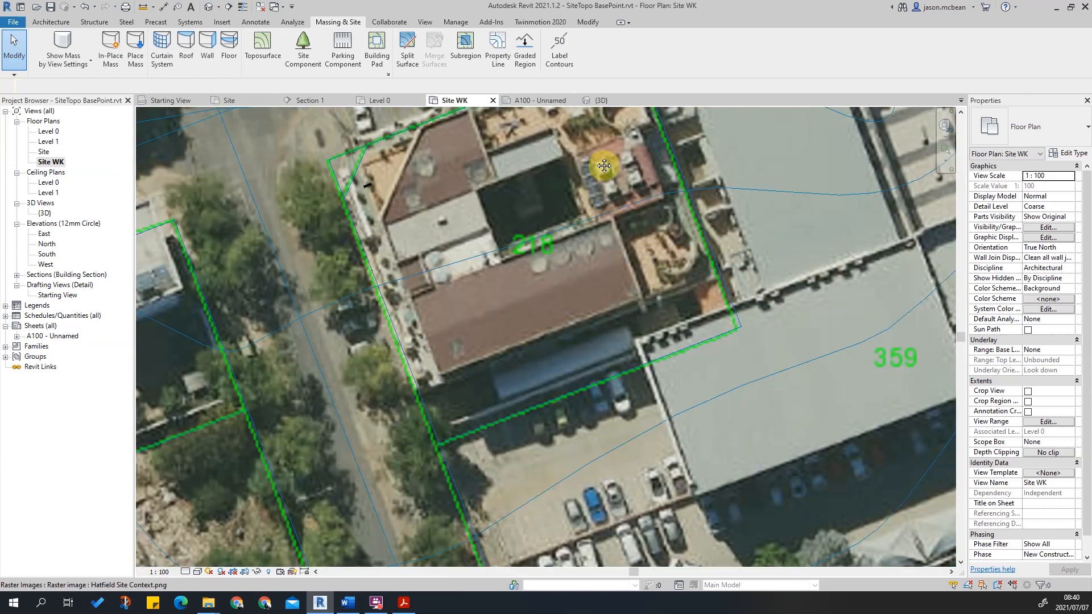
scroll(620, 194, "down", 3)
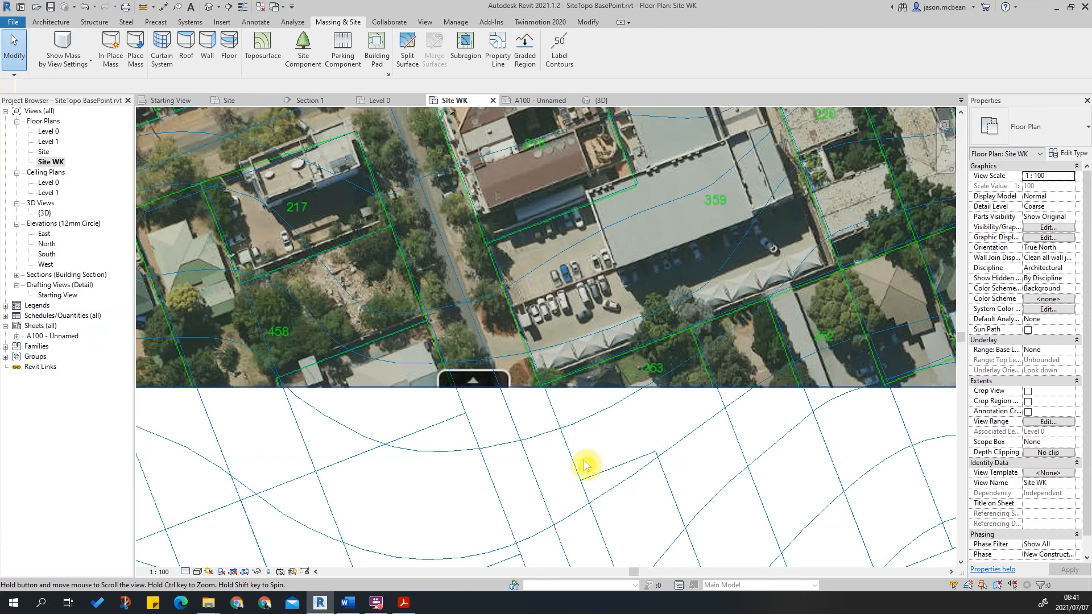
middle_click_drag(590, 371, 517, 420)
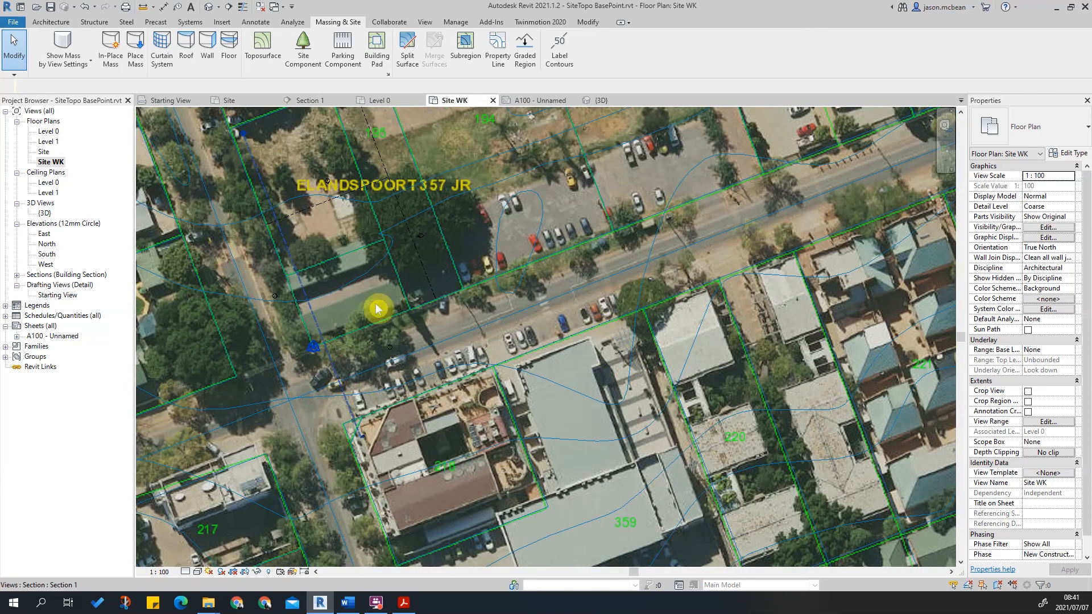
scroll(550, 315, "down", 1)
middle_click_drag(365, 234, 437, 364)
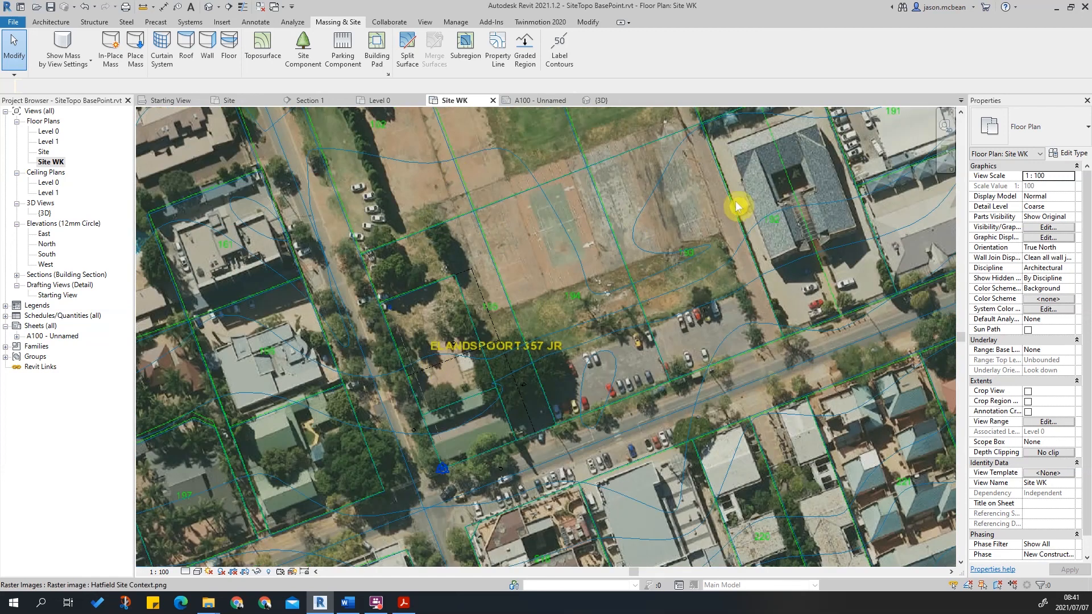
scroll(492, 265, "up", 1)
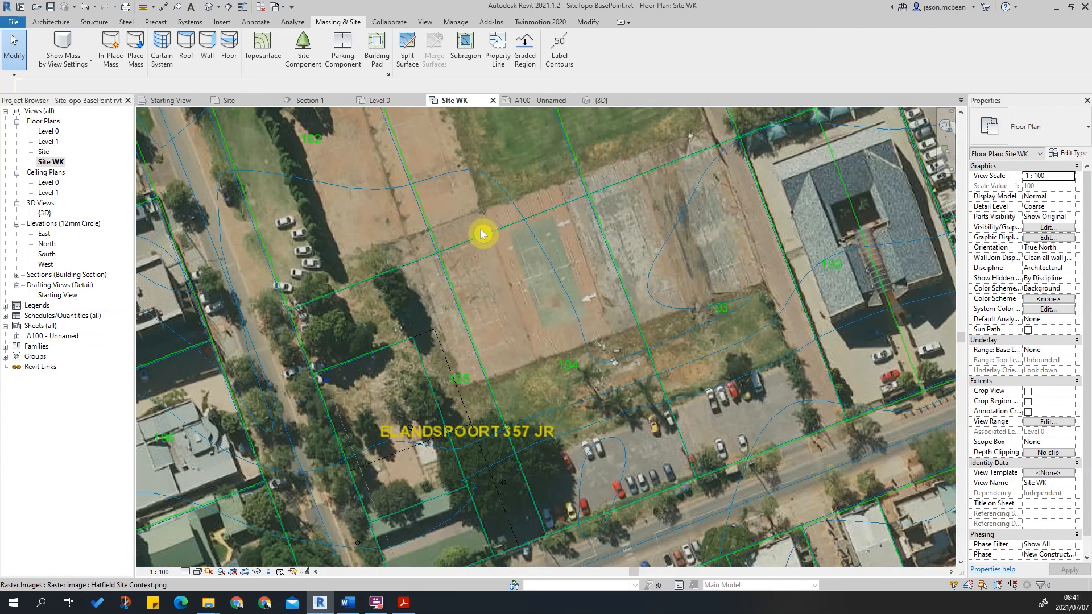
middle_click_drag(385, 479, 520, 326)
scroll(514, 326, "up", 1)
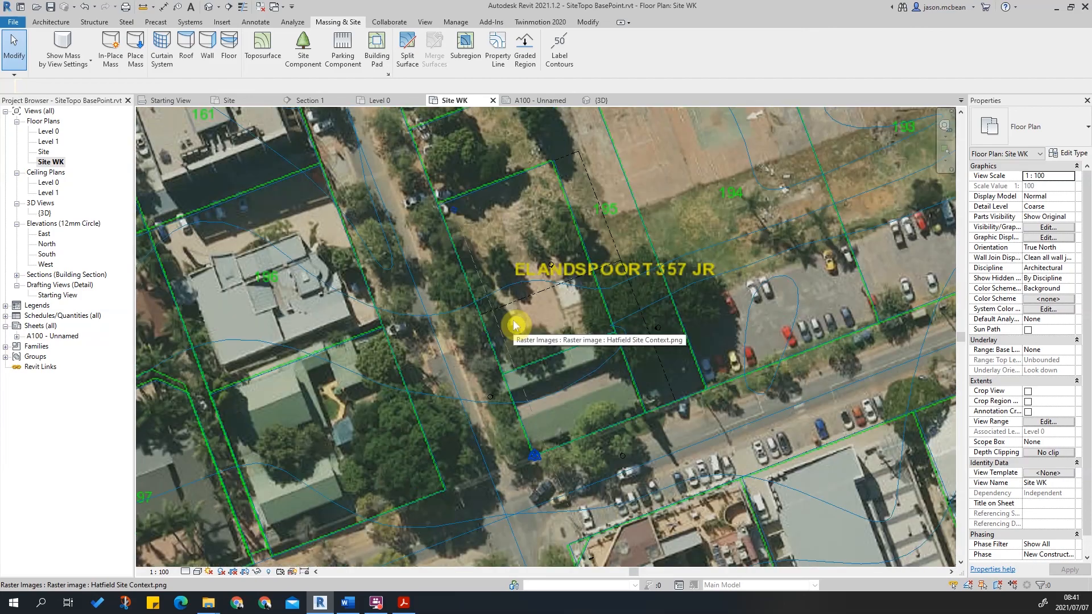